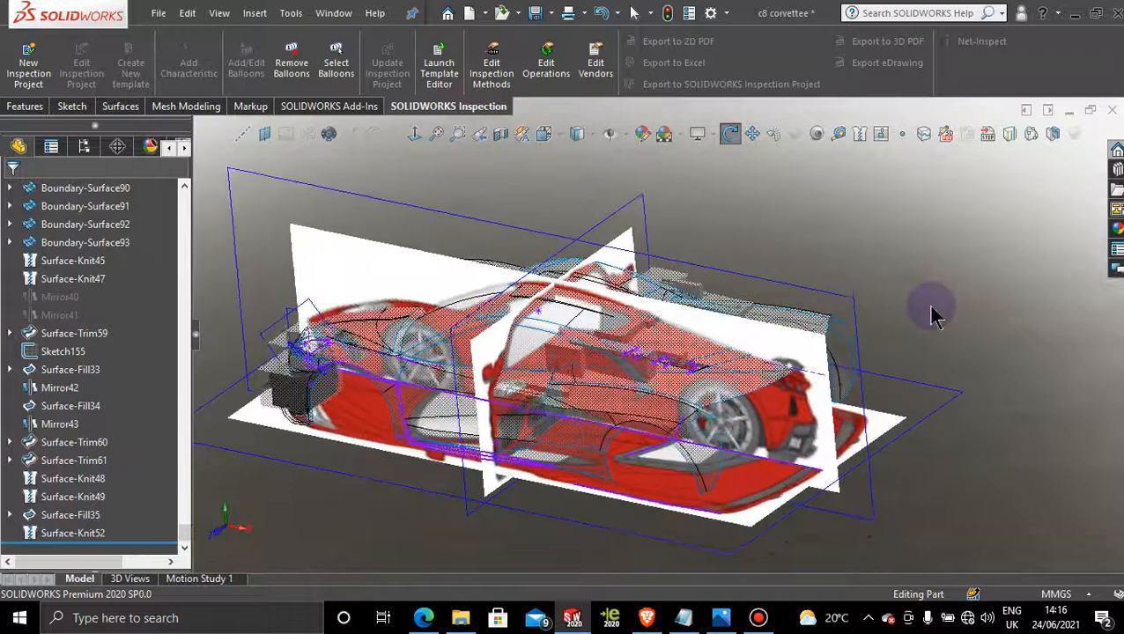
{"action": "key", "text": "Escape"}
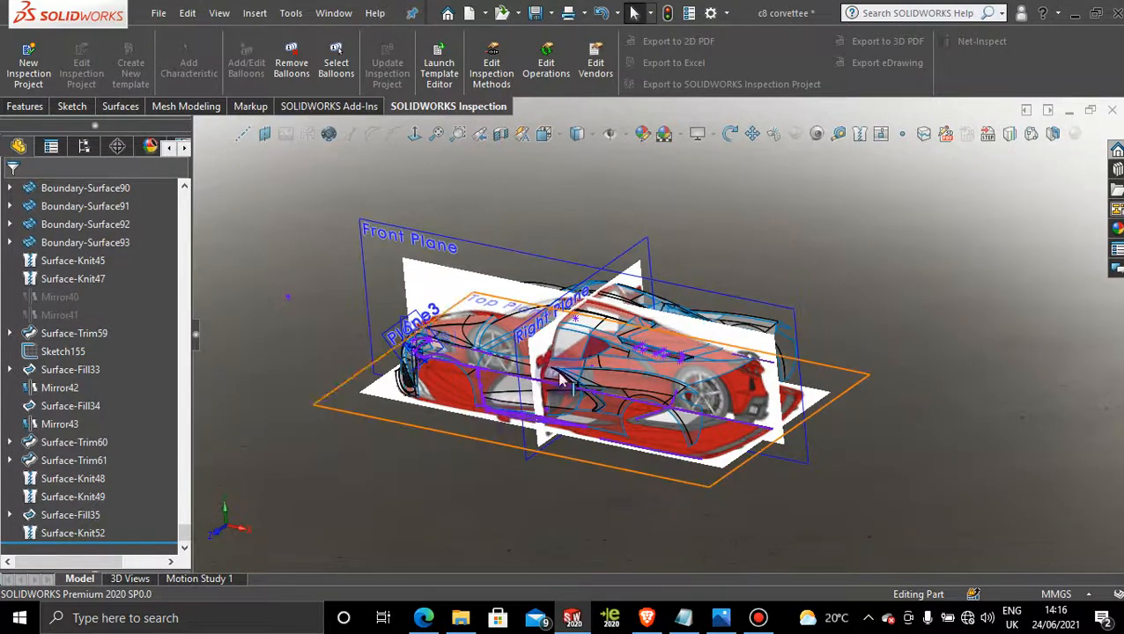
{"action": "scroll", "coordinate": [759, 249], "scroll_direction": "down", "scroll_amount": 3}
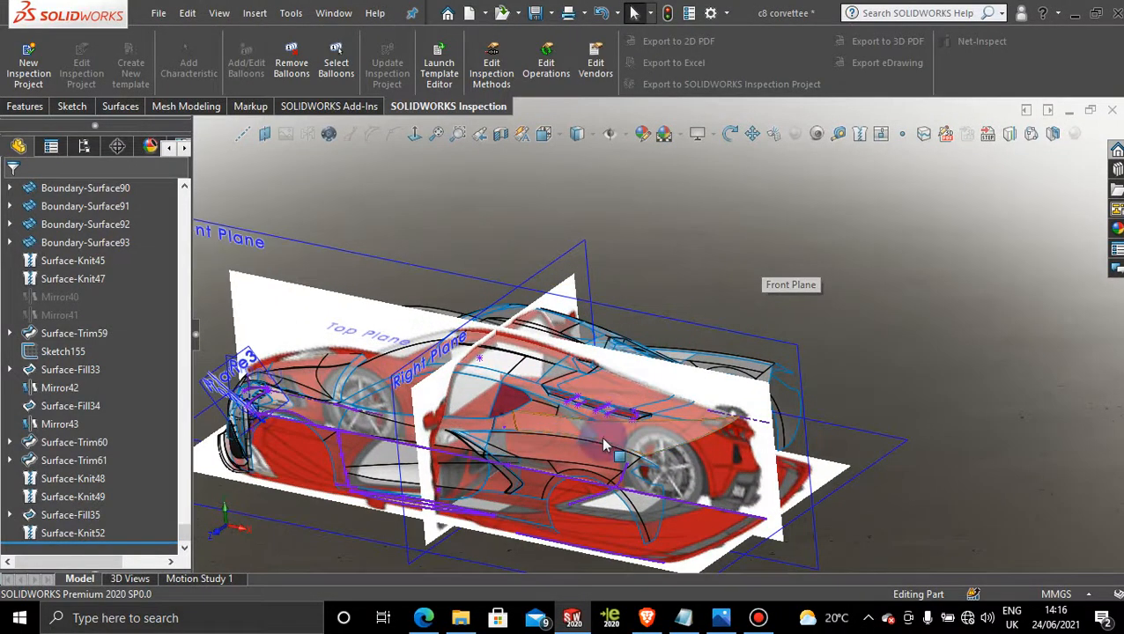
{"action": "scroll", "coordinate": [617, 423], "scroll_direction": "down", "scroll_amount": 2}
{"action": "scroll", "coordinate": [657, 414], "scroll_direction": "up", "scroll_amount": 2}
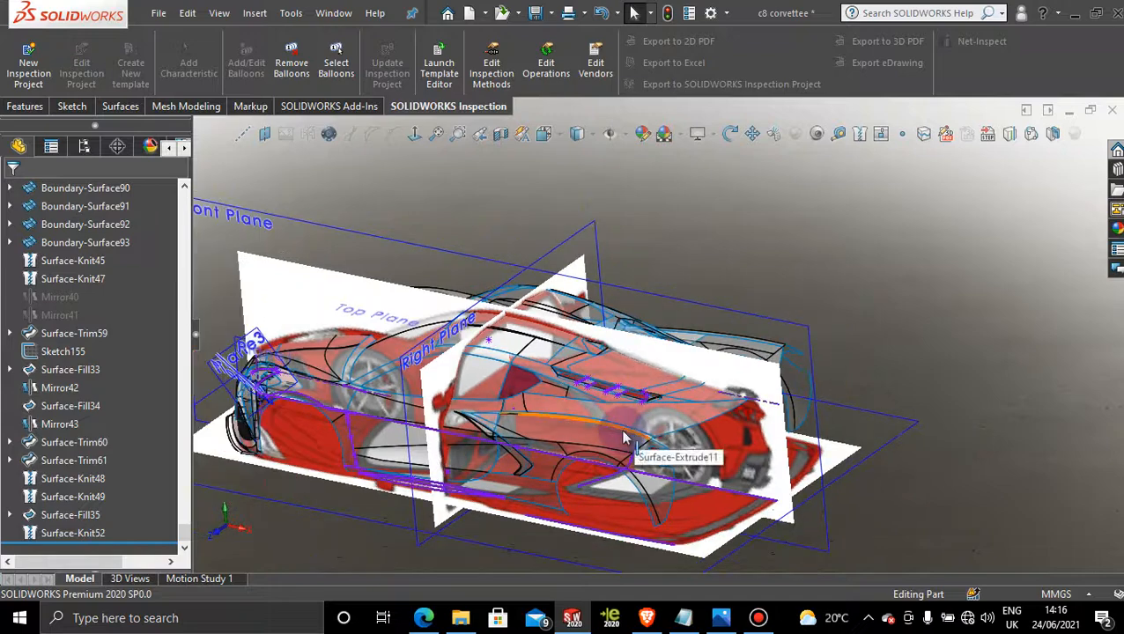
{"action": "scroll", "coordinate": [656, 414], "scroll_direction": "down", "scroll_amount": 2}
{"action": "scroll", "coordinate": [867, 230], "scroll_direction": "up", "scroll_amount": 3}
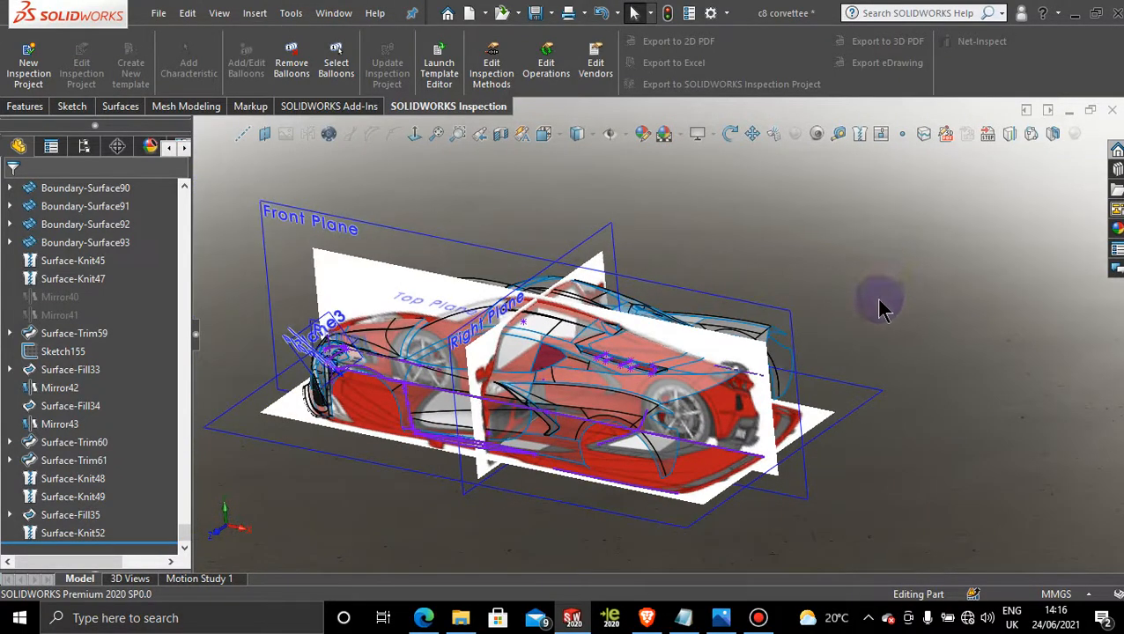
Activate Display State-2 and hide the stray spline sketch running over the car's rear side
{"action": "left_click", "coordinate": [84, 147]}
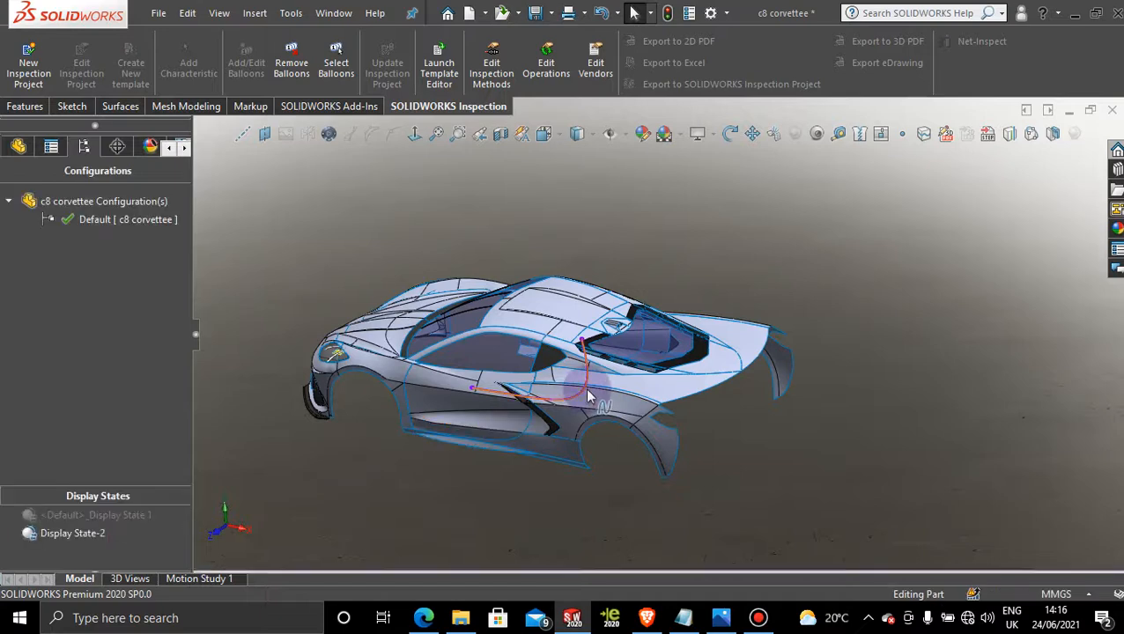
{"action": "scroll", "coordinate": [588, 396], "scroll_direction": "down", "scroll_amount": 5}
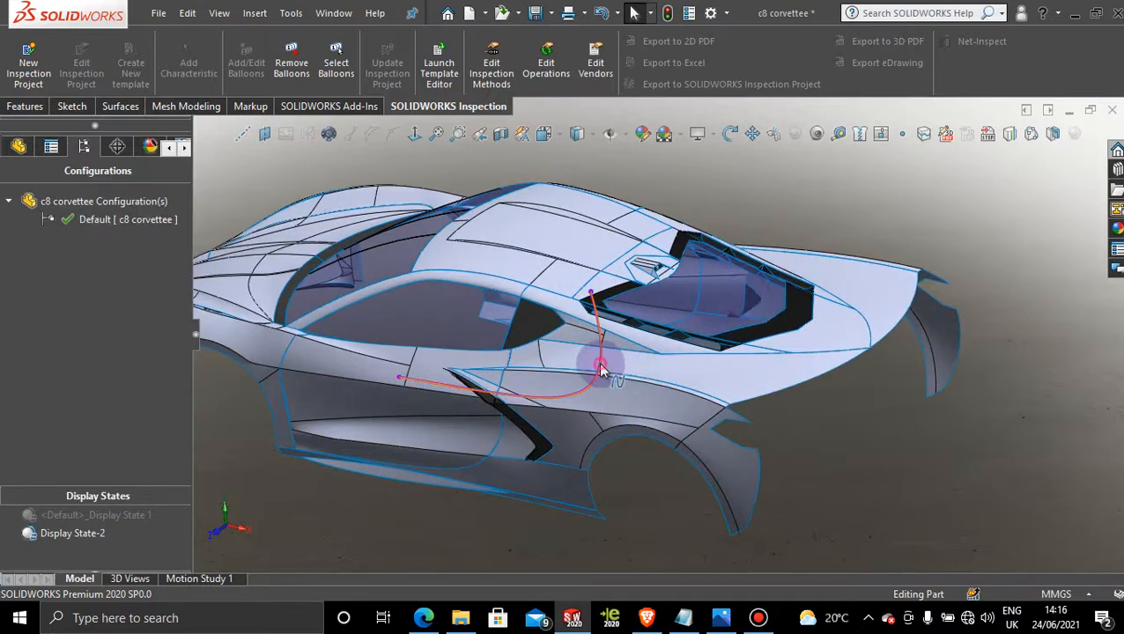
{"action": "right_click", "coordinate": [601, 370]}
{"action": "left_click", "coordinate": [645, 341]}
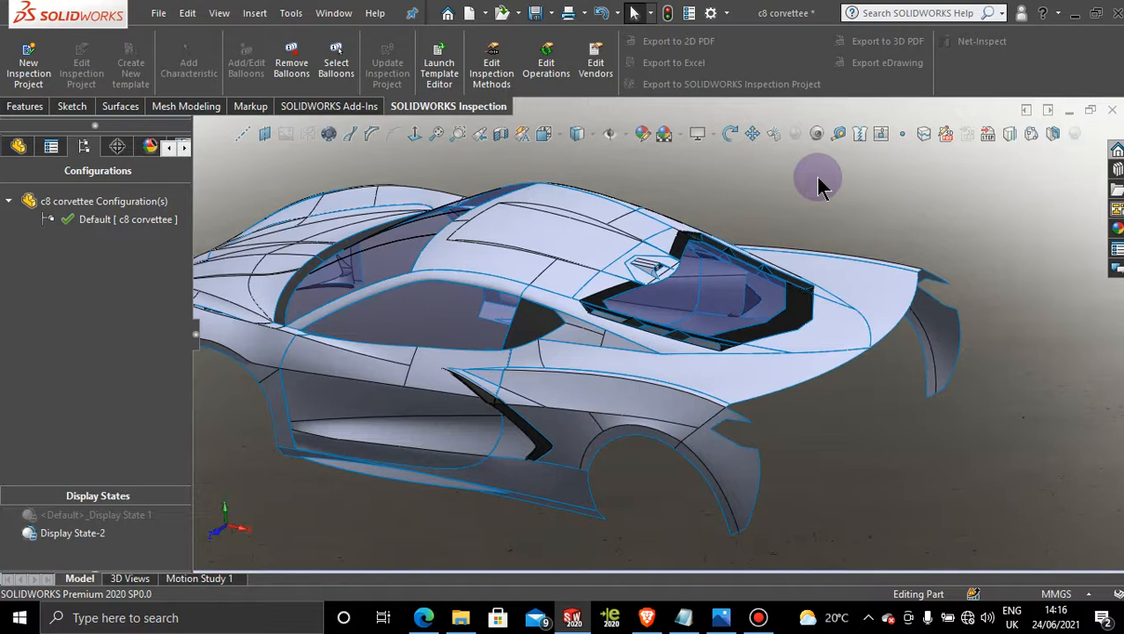
Examine the rear window, rear deck and rear fender surfaces of the car body from several angles
{"action": "left_click", "coordinate": [722, 306]}
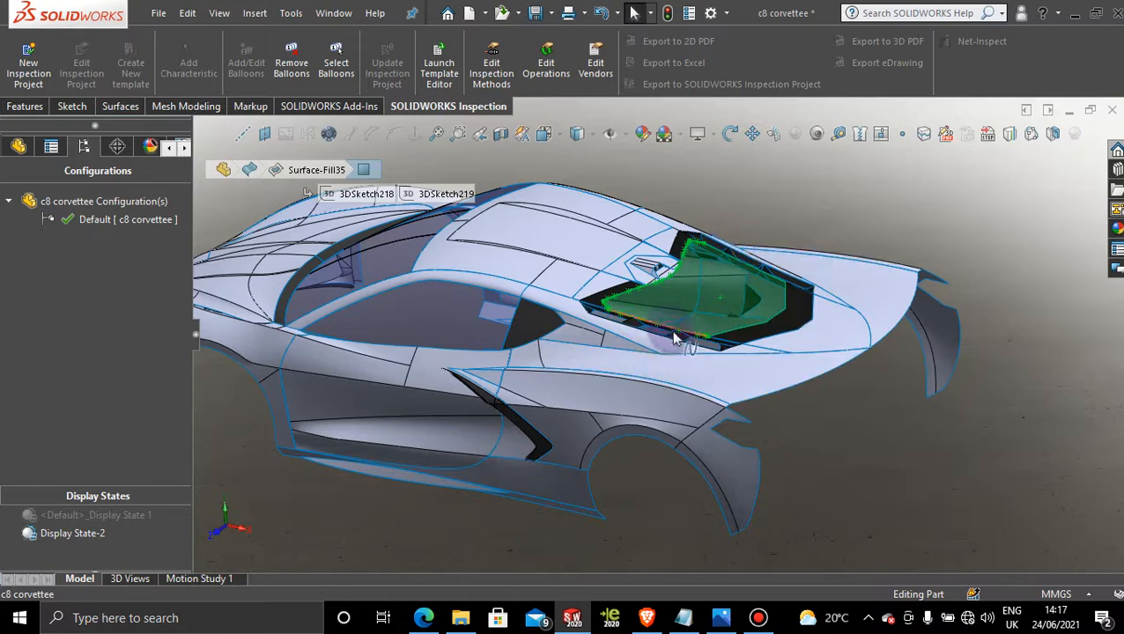
{"action": "left_click", "coordinate": [963, 203]}
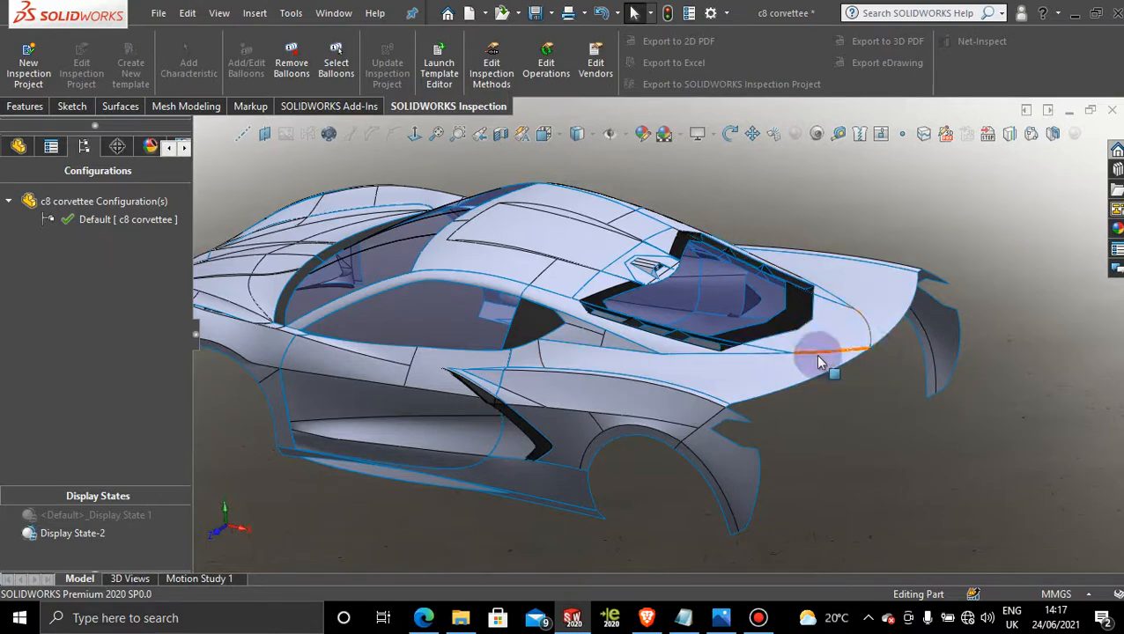
{"action": "middle_click_drag", "start_coordinate": [861, 353], "coordinate": [820, 330]}
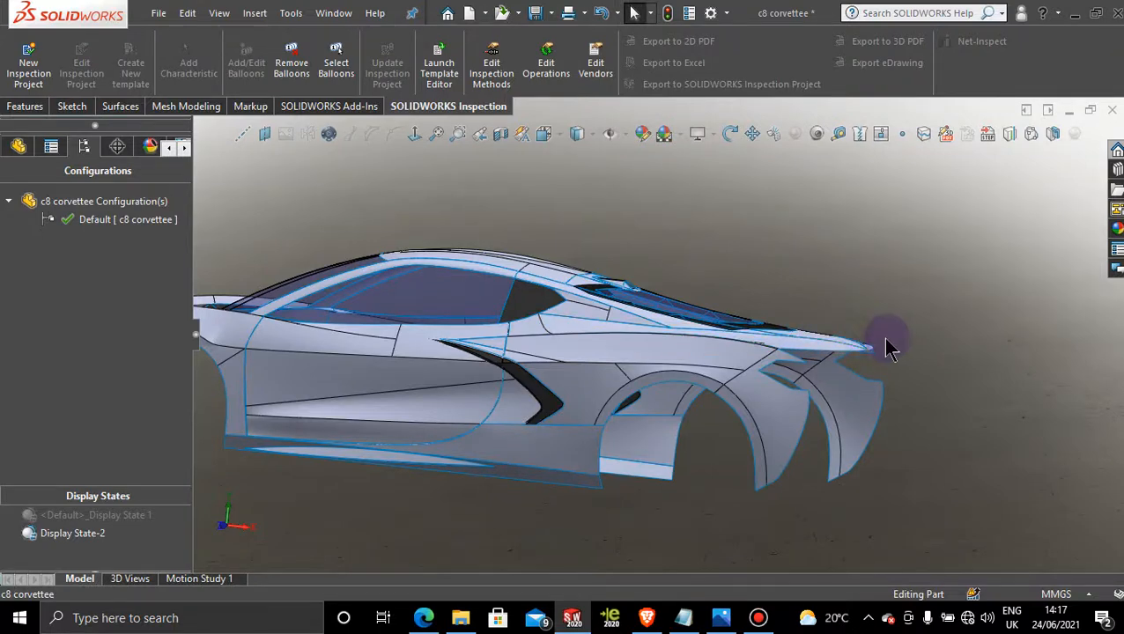
{"action": "middle_click_drag", "start_coordinate": [817, 304], "coordinate": [808, 324]}
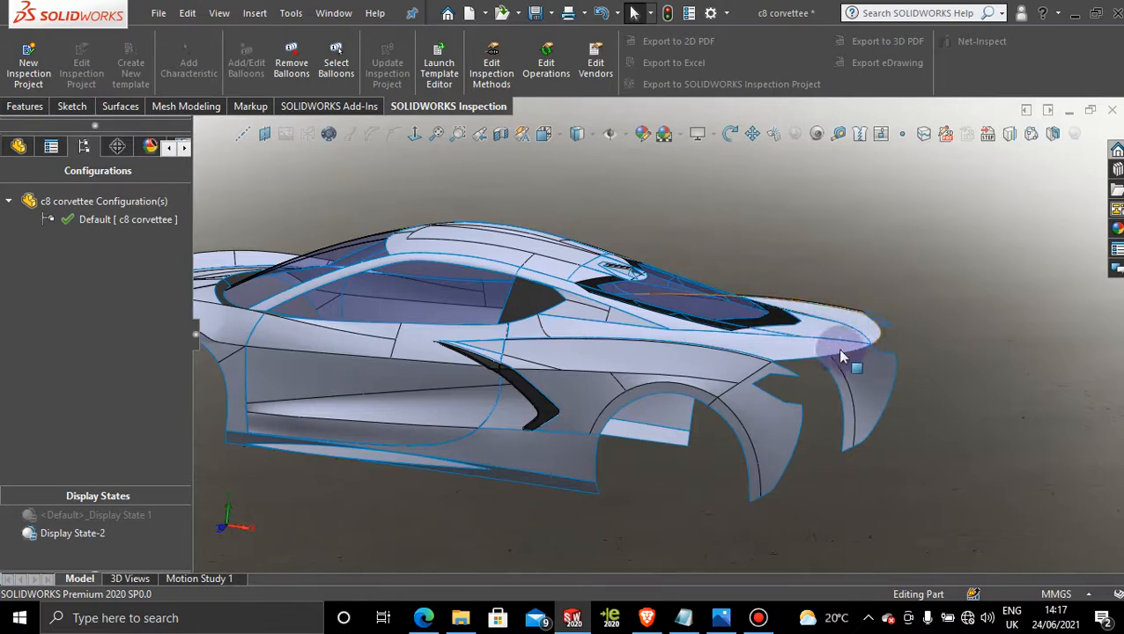
{"action": "middle_click_drag", "start_coordinate": [886, 328], "coordinate": [866, 313]}
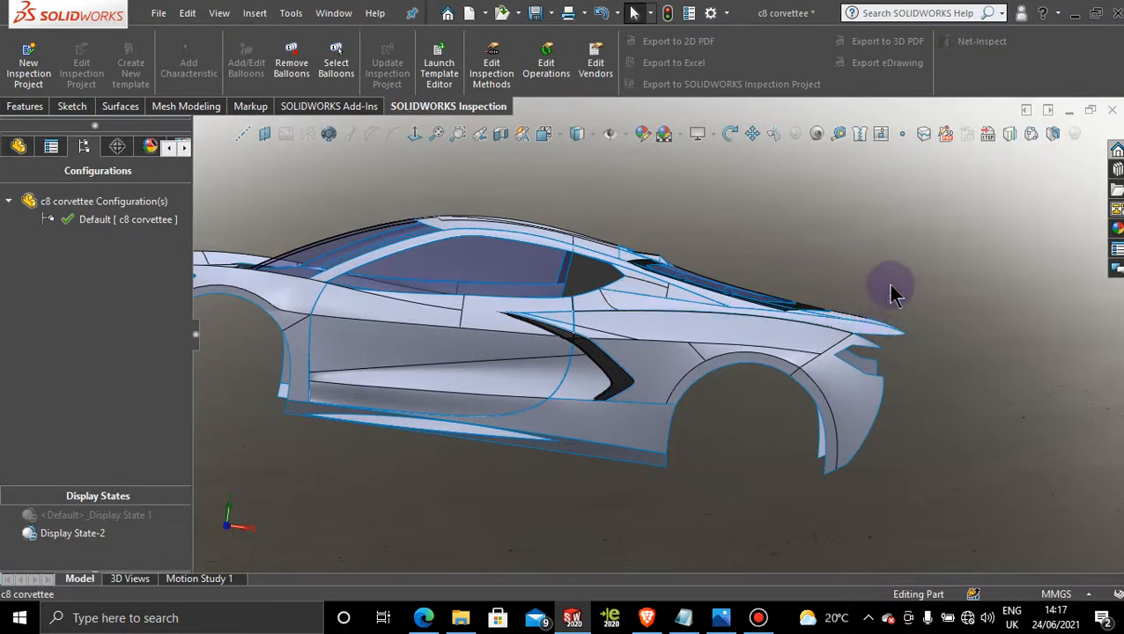
{"action": "middle_click_drag", "start_coordinate": [894, 293], "coordinate": [861, 322]}
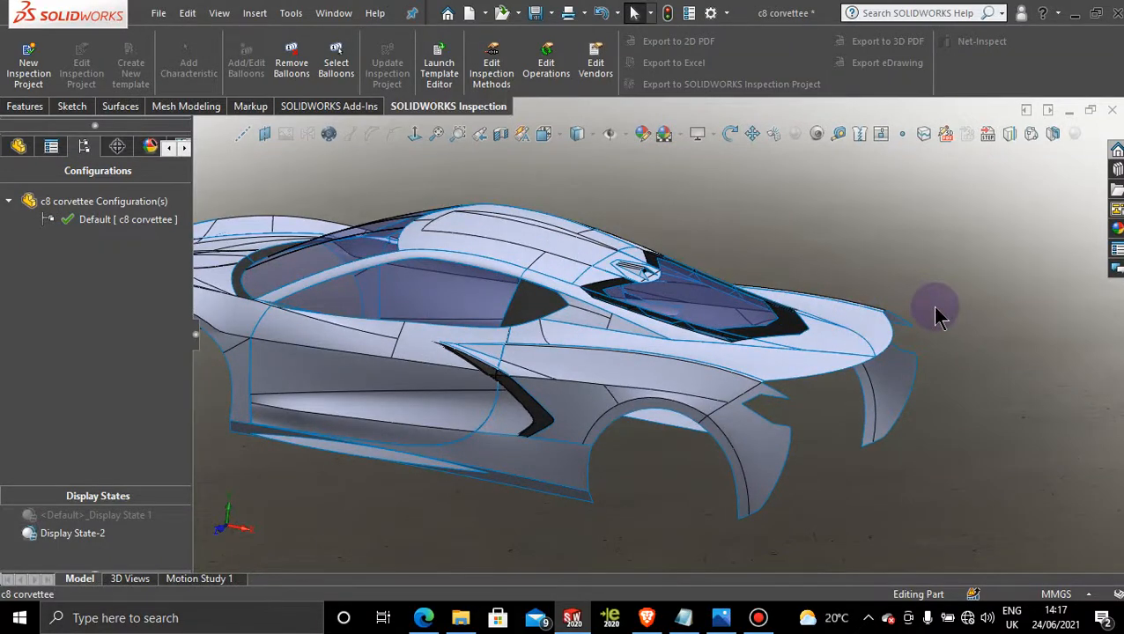
{"action": "middle_click_drag", "start_coordinate": [935, 310], "coordinate": [870, 317]}
Delete the Mirror42 feature, the mirrored rear deck surface on the far side of the car
{"action": "right_click", "coordinate": [848, 321]}
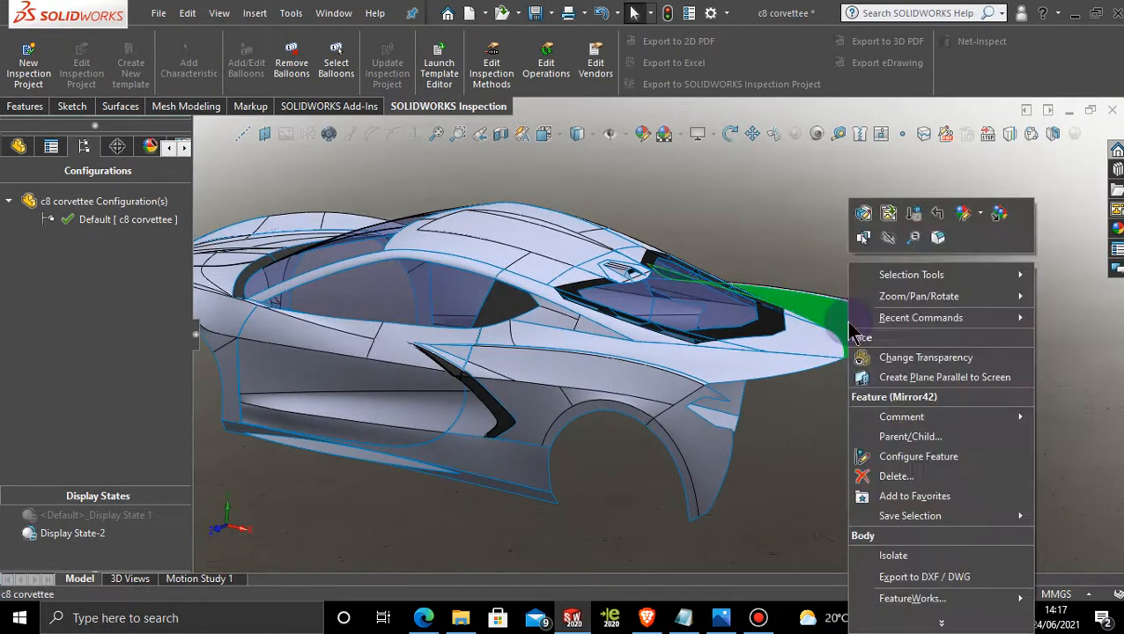
{"action": "left_click", "coordinate": [830, 233]}
{"action": "middle_click_drag", "start_coordinate": [831, 238], "coordinate": [853, 338]}
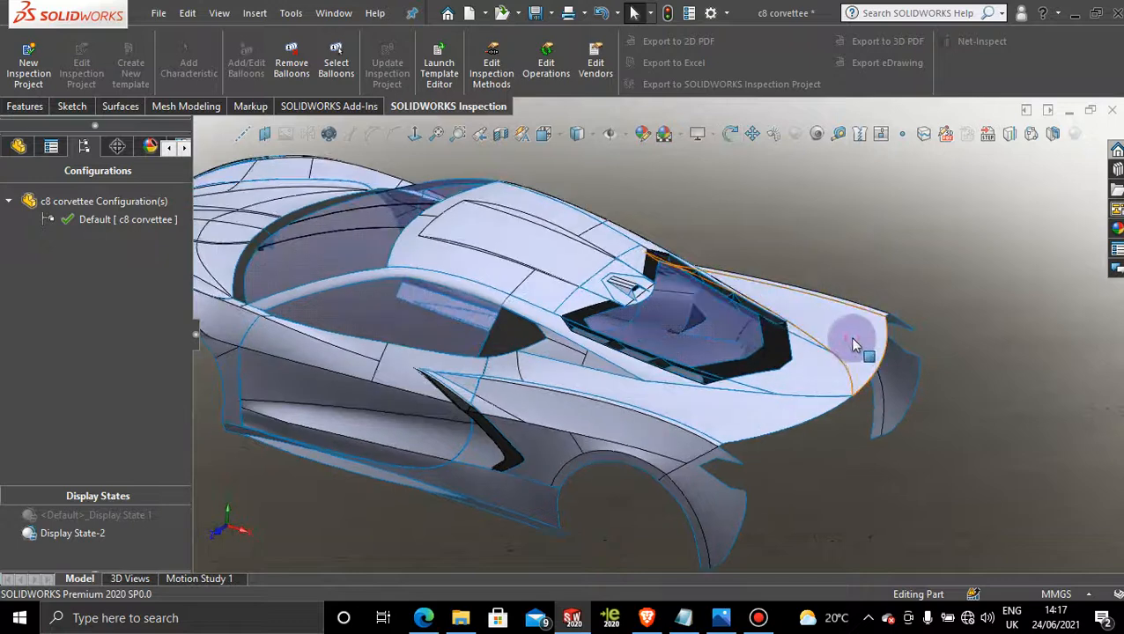
{"action": "right_click", "coordinate": [850, 340]}
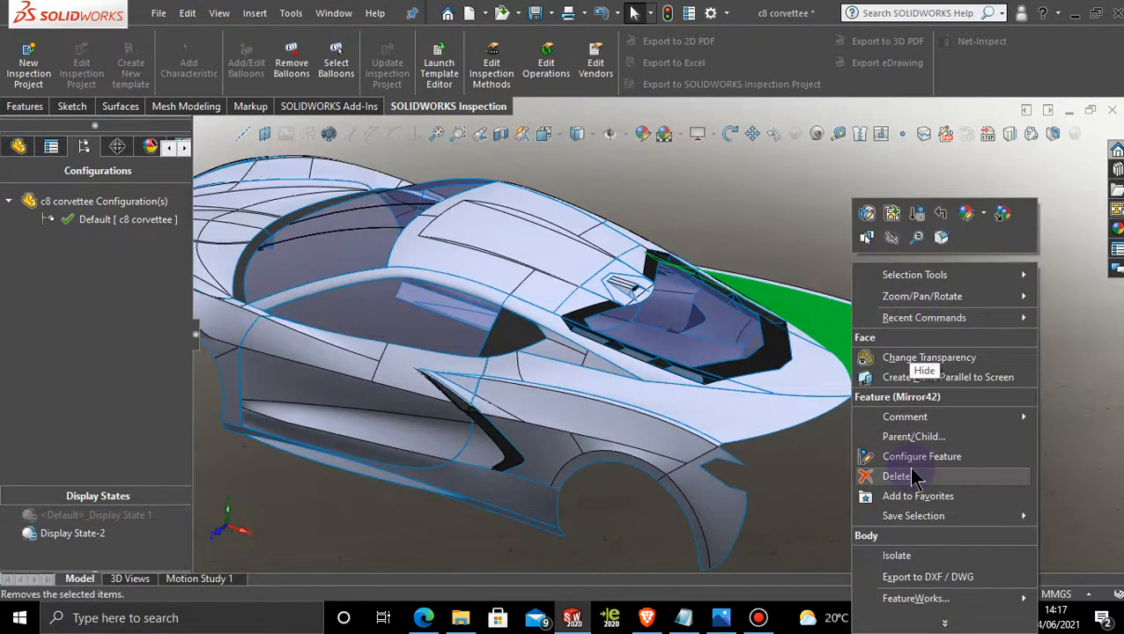
{"action": "left_click", "coordinate": [902, 475]}
{"action": "left_click", "coordinate": [666, 227]}
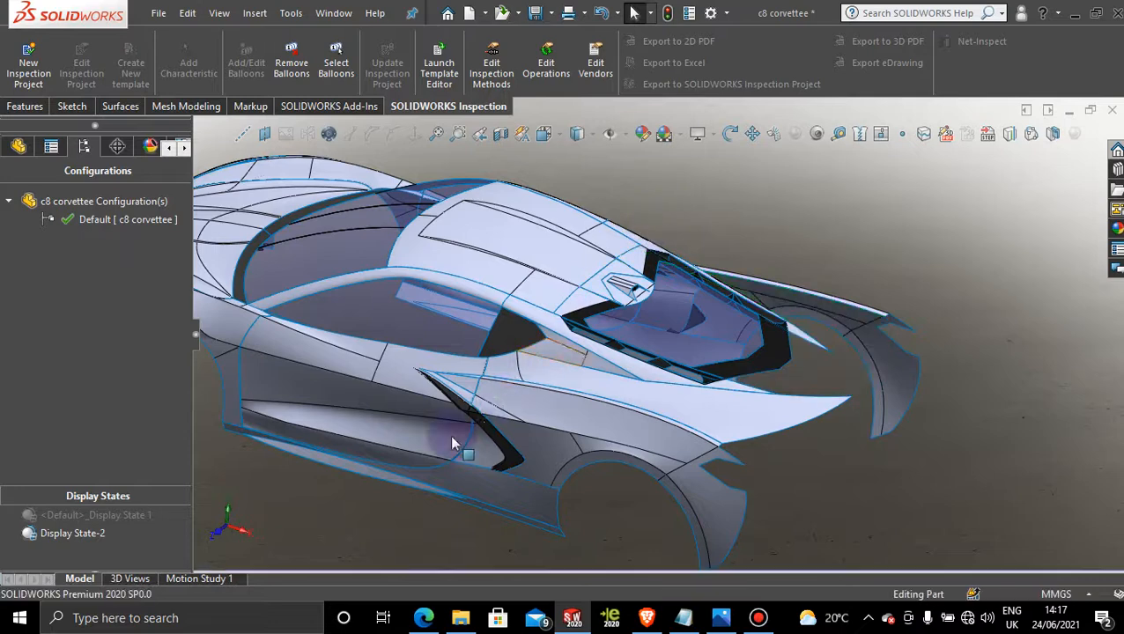
Activate <Default>_Display State 1 and orient the view normal to the Front Plane to compare the tail with the reference picture
{"action": "double_click", "coordinate": [124, 517]}
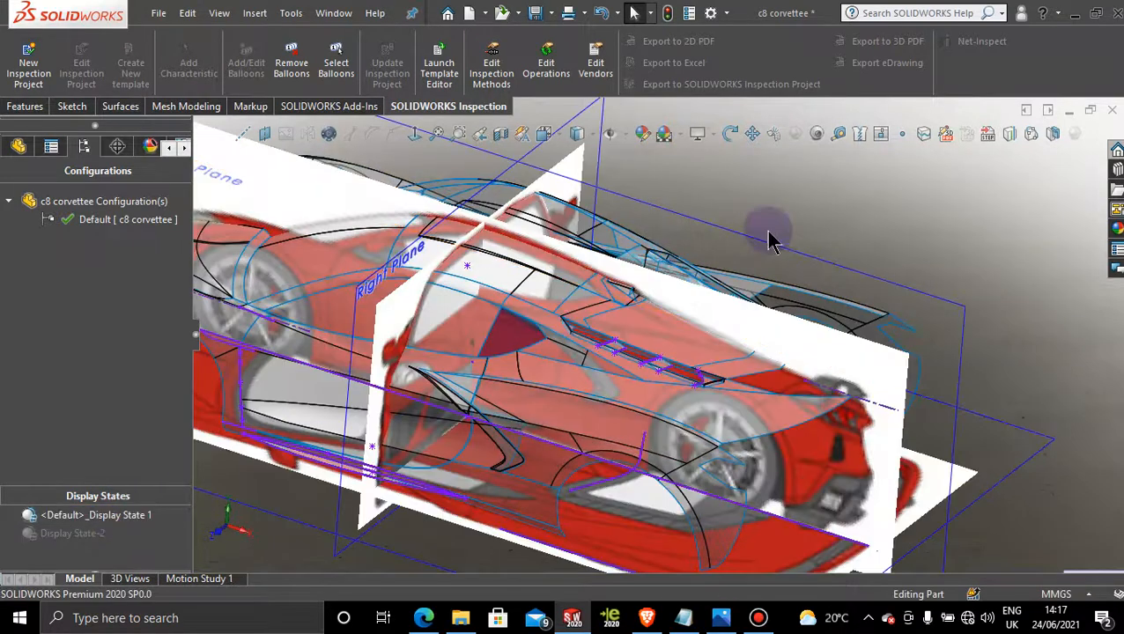
{"action": "left_click", "coordinate": [474, 180]}
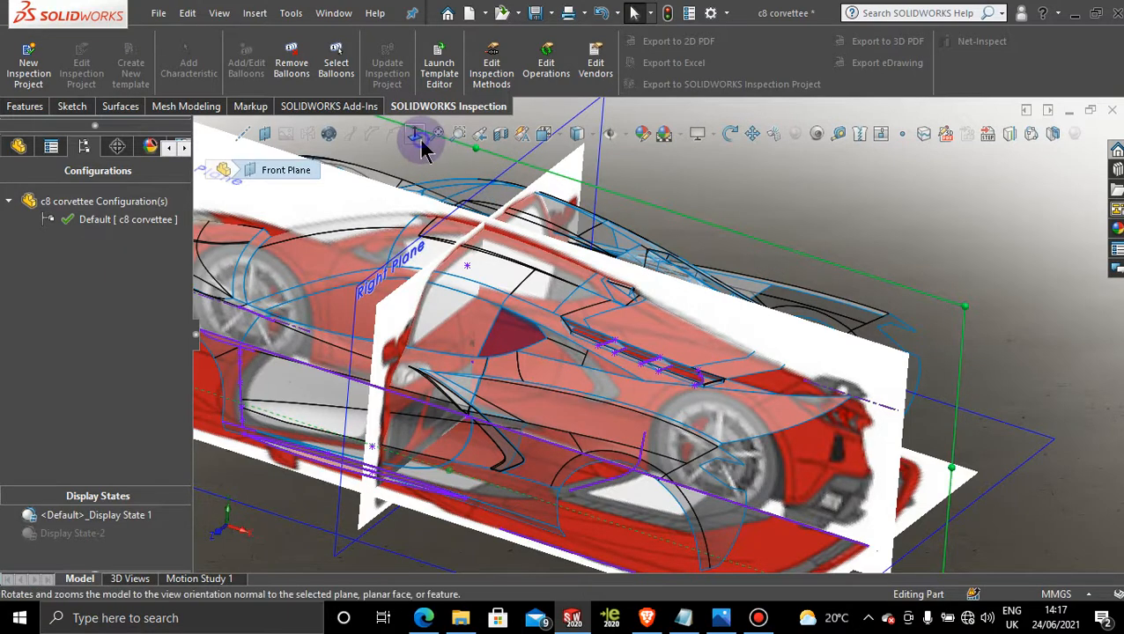
{"action": "left_click", "coordinate": [421, 143]}
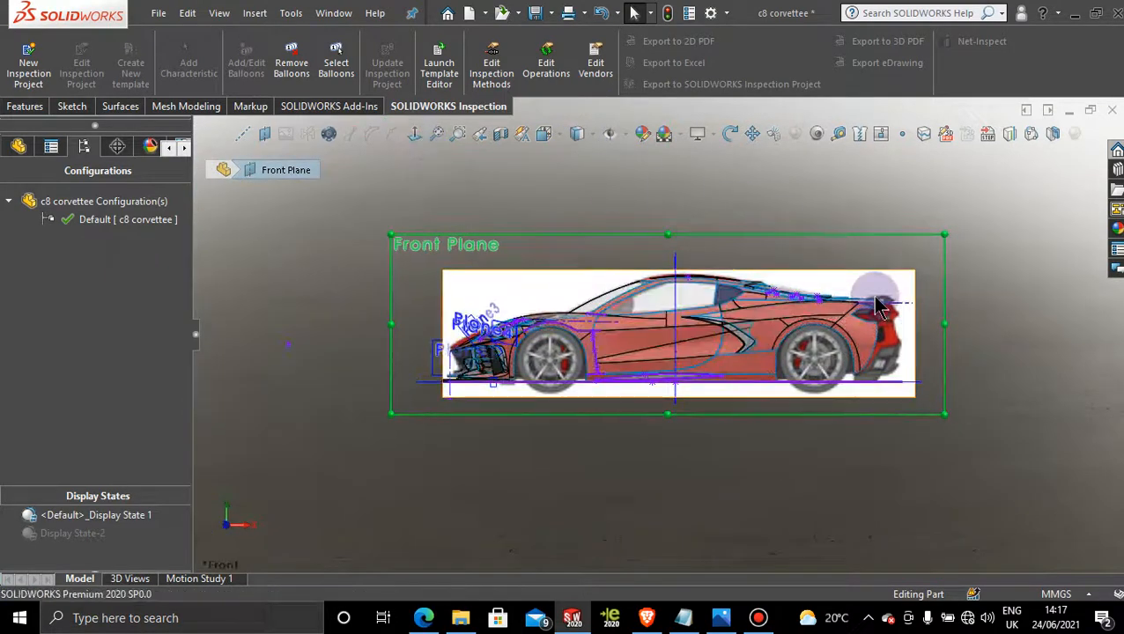
{"action": "scroll", "coordinate": [850, 326], "scroll_direction": "down", "scroll_amount": 5}
{"action": "scroll", "coordinate": [850, 326], "scroll_direction": "down", "scroll_amount": 2}
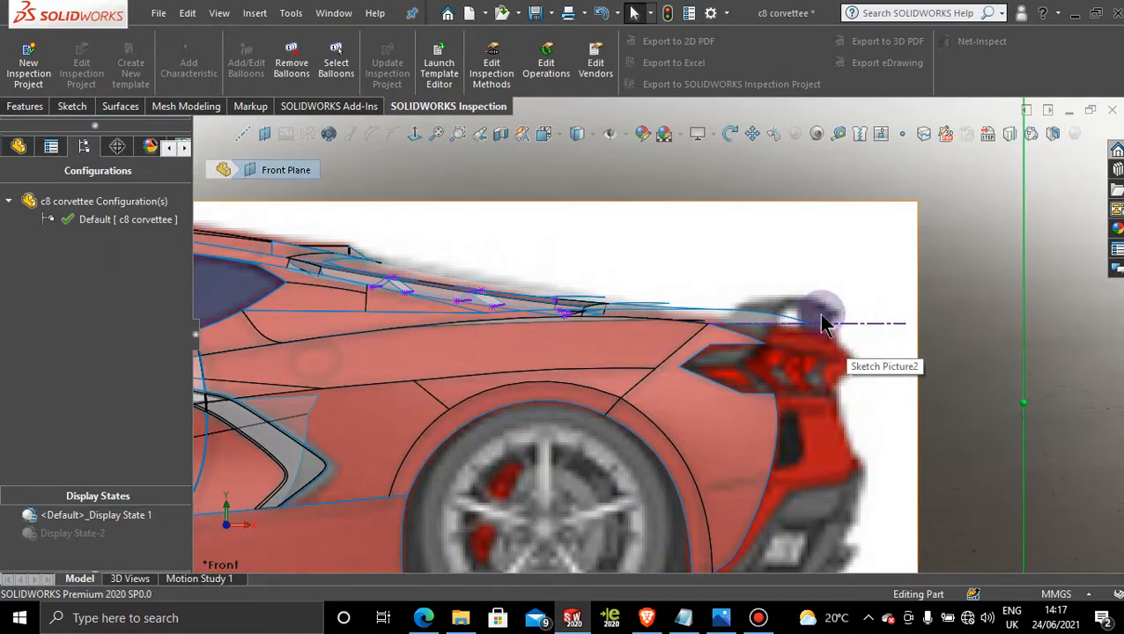
{"action": "middle_click_drag", "start_coordinate": [770, 268], "coordinate": [769, 298]}
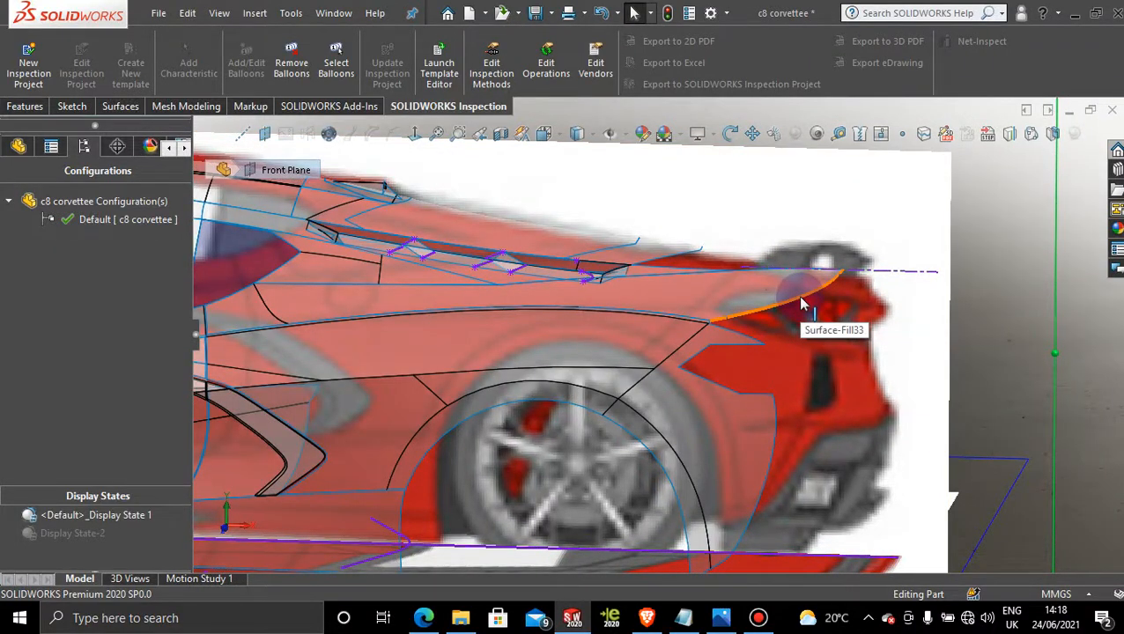
In 3DSketch211, the rear edge curve of Surface-Fill33, move the tail endpoint rearward along the centreline to about X 337.69 mm and exit the sketch
{"action": "left_click", "coordinate": [800, 295]}
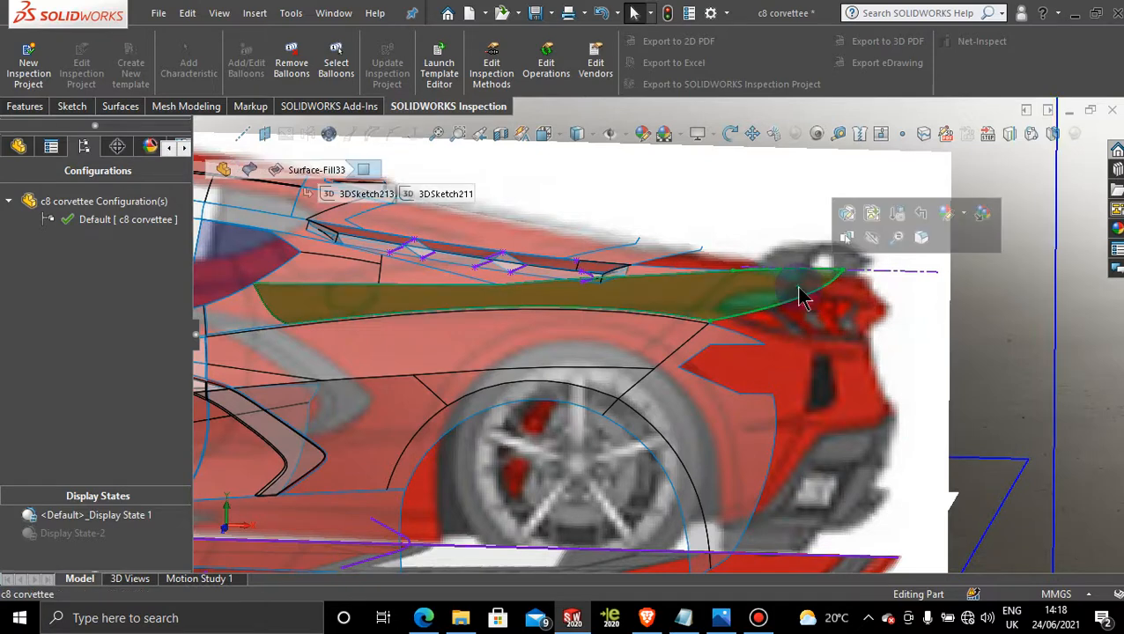
{"action": "right_click", "coordinate": [802, 302]}
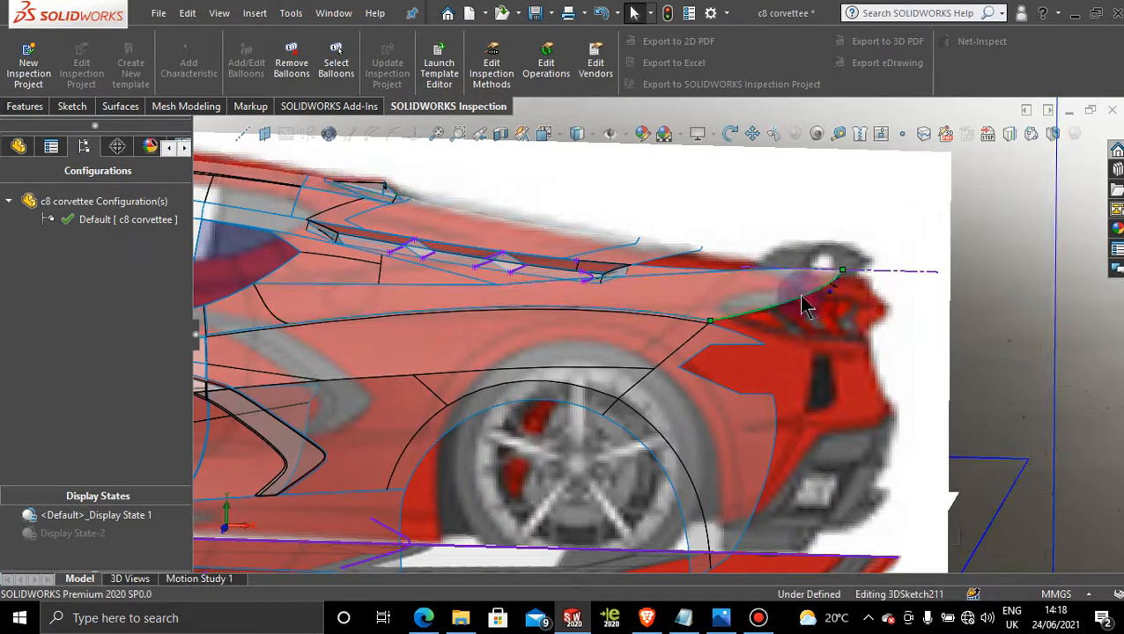
{"action": "left_click", "coordinate": [815, 246]}
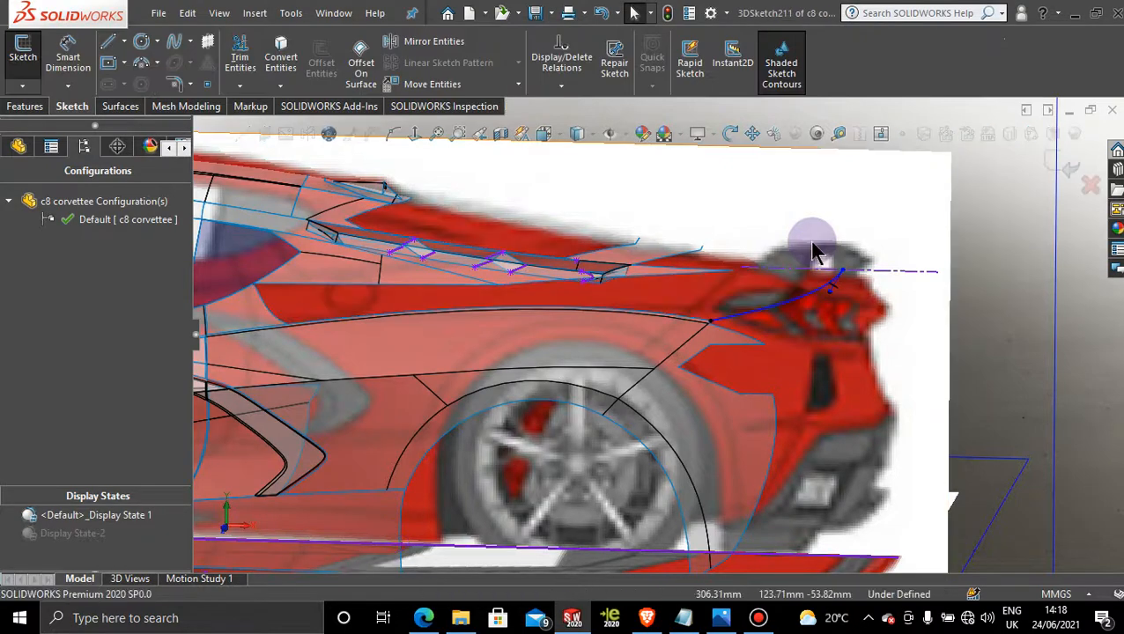
{"action": "scroll", "coordinate": [823, 247], "scroll_direction": "up", "scroll_amount": 5}
{"action": "key", "text": "space"}
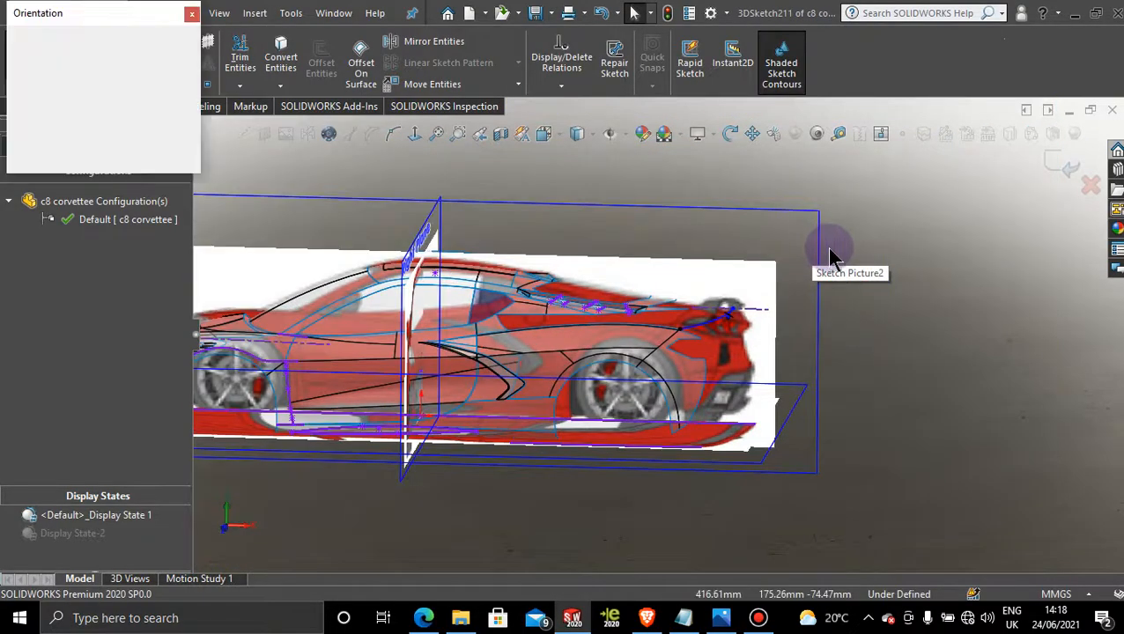
{"action": "left_click", "coordinate": [544, 356]}
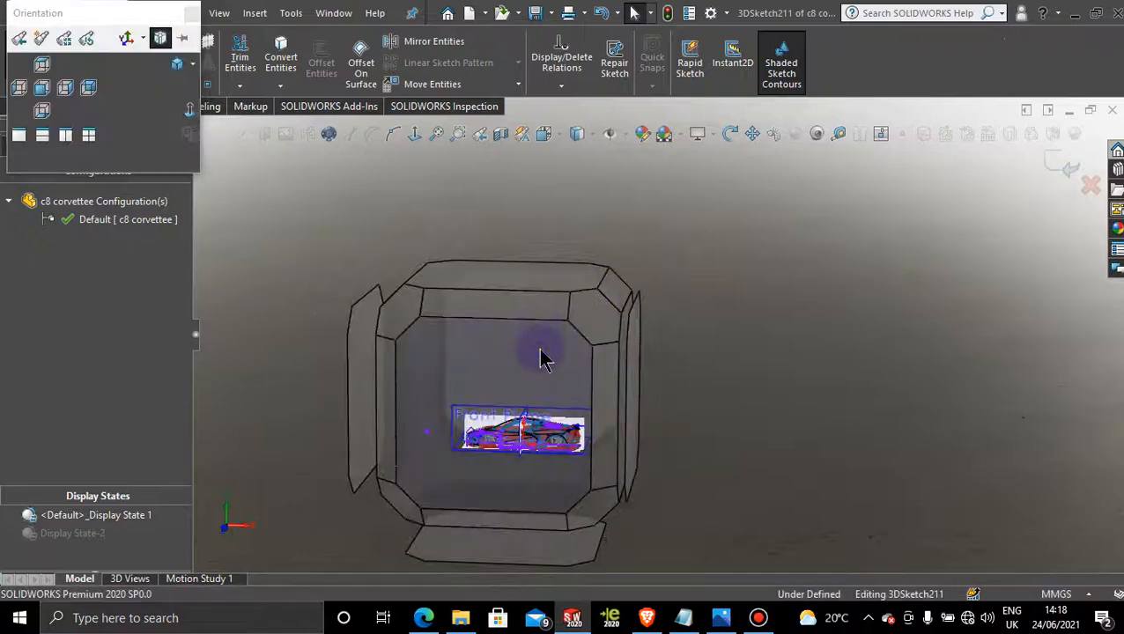
{"action": "scroll", "coordinate": [815, 430], "scroll_direction": "down", "scroll_amount": 5}
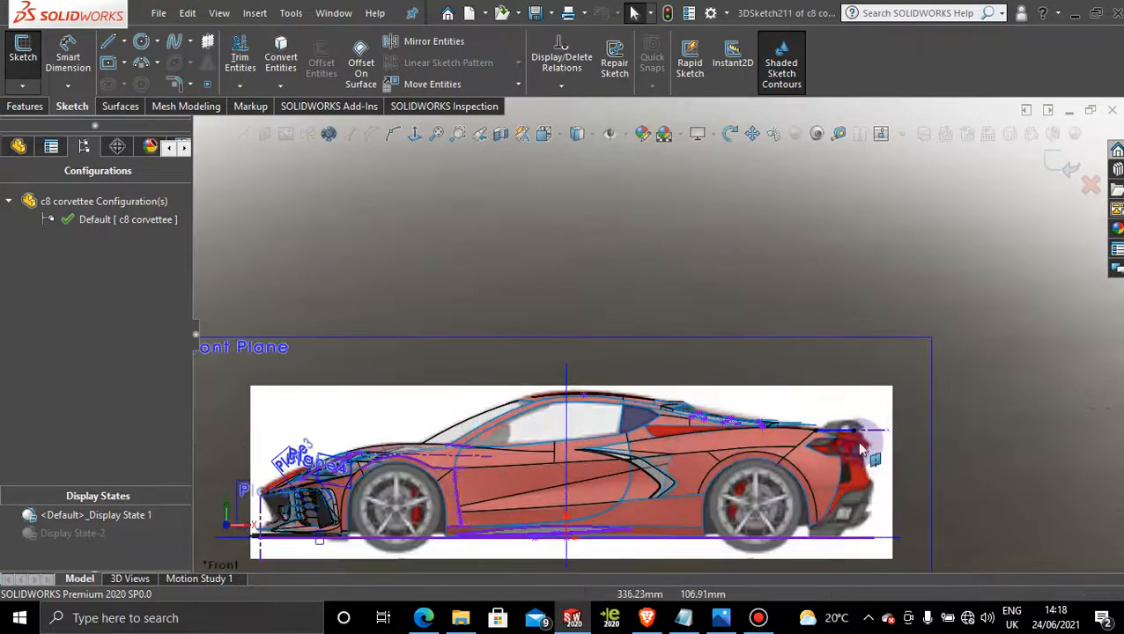
{"action": "scroll", "coordinate": [814, 426], "scroll_direction": "down", "scroll_amount": 4}
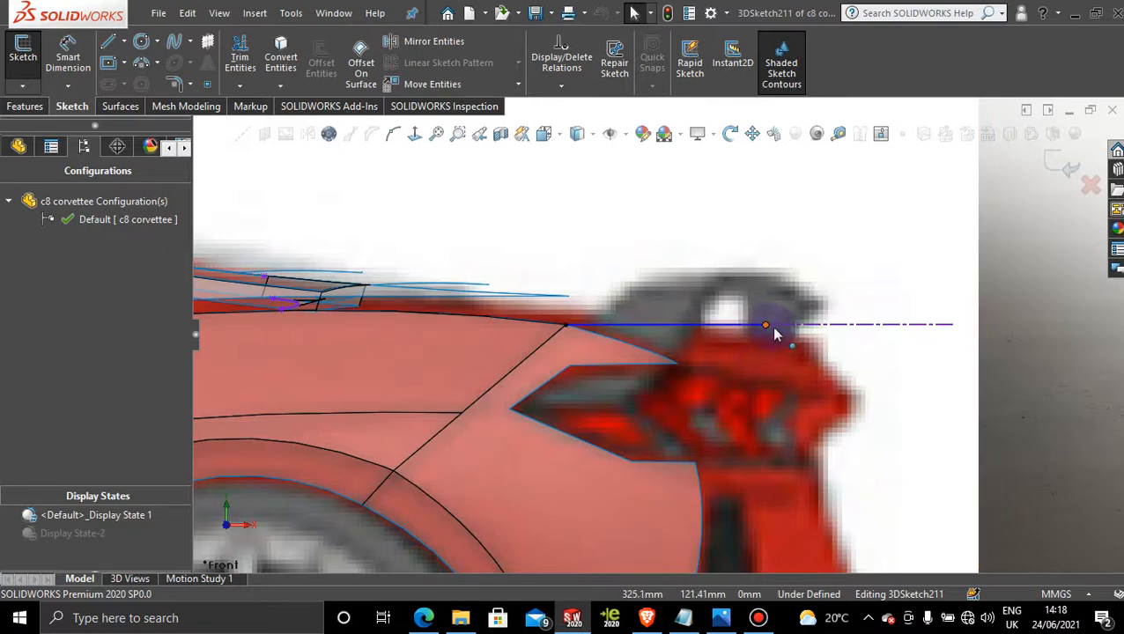
{"action": "left_click_drag", "start_coordinate": [775, 333], "coordinate": [820, 334]}
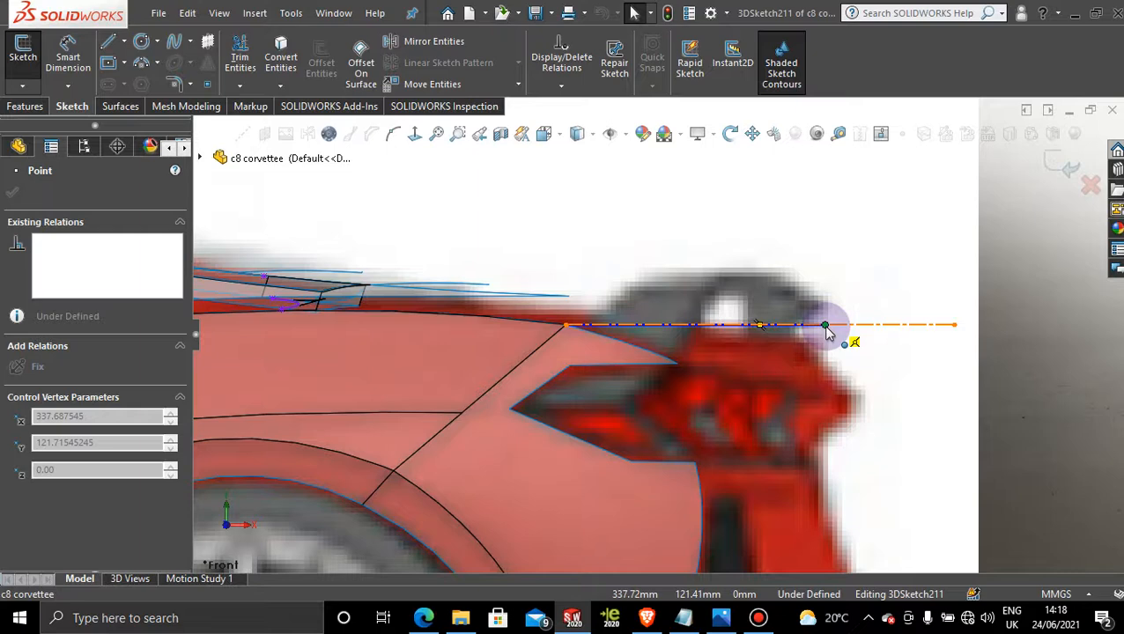
{"action": "left_click", "coordinate": [826, 326]}
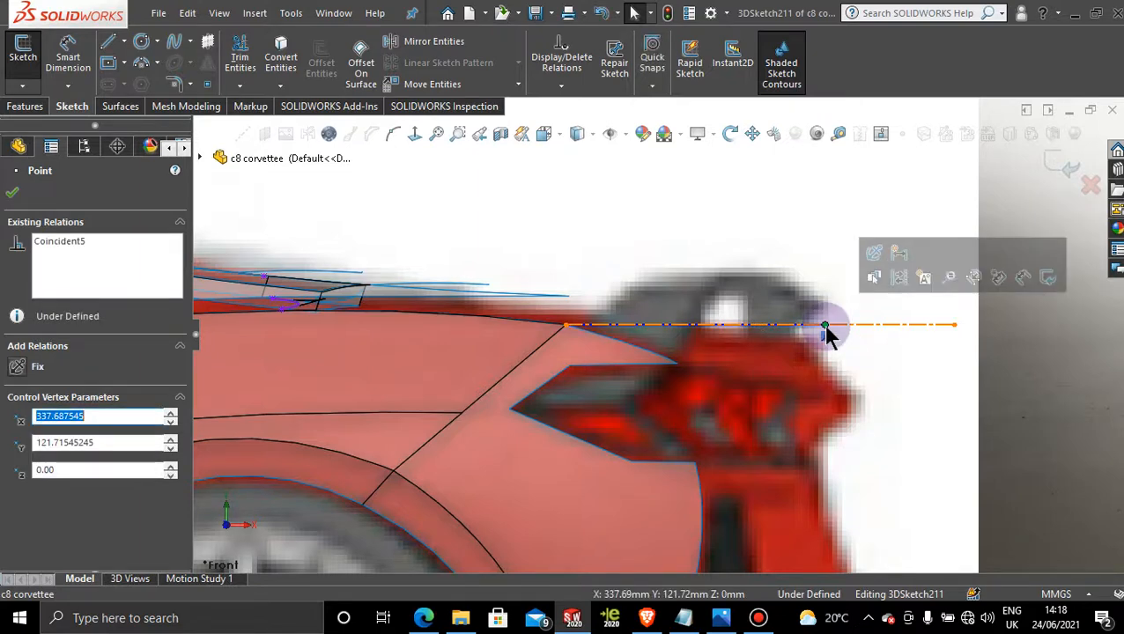
{"action": "left_click", "coordinate": [1031, 187]}
{"action": "left_click", "coordinate": [1065, 162]}
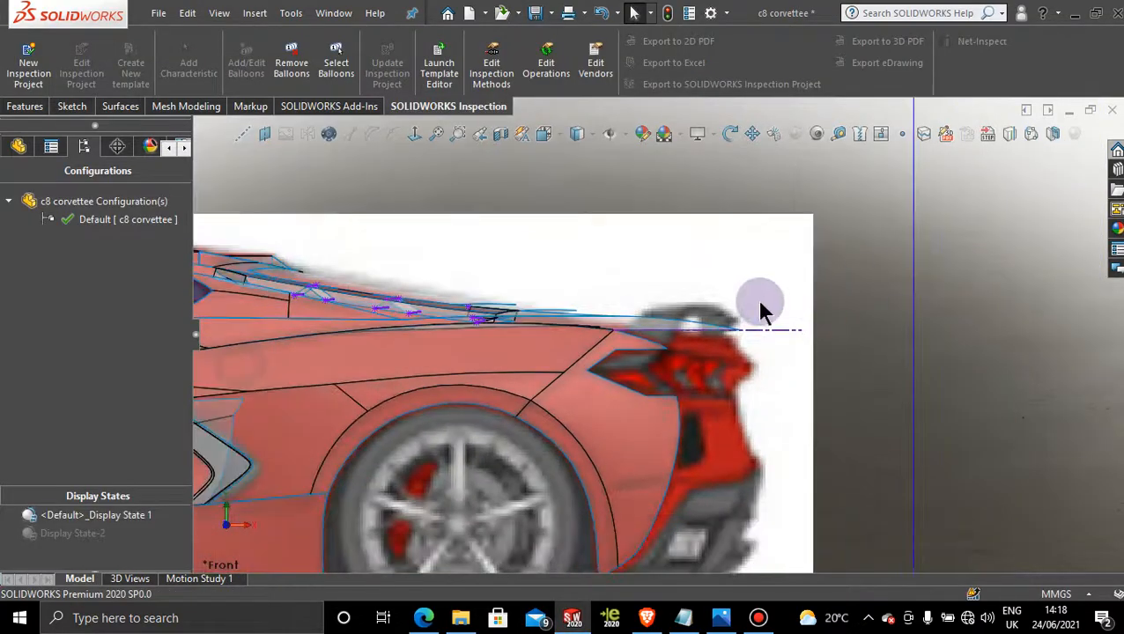
Open 3DSketch213, the inner edge curve of Surface-Fill33 at the tail, for editing and orient the view normal to the Front Plane
{"action": "mouse_move", "coordinate": [760, 304]}
{"action": "middle_mouse_down"}
{"action": "mouse_move", "coordinate": [740, 306]}
{"action": "mouse_move", "coordinate": [710, 371]}
{"action": "mouse_move", "coordinate": [620, 398]}
{"action": "mouse_move", "coordinate": [607, 377]}
{"action": "mouse_move", "coordinate": [604, 386]}
{"action": "mouse_move", "coordinate": [614, 377]}
{"action": "middle_mouse_up"}
{"action": "scroll", "coordinate": [620, 390], "scroll_direction": "down", "scroll_amount": 1}
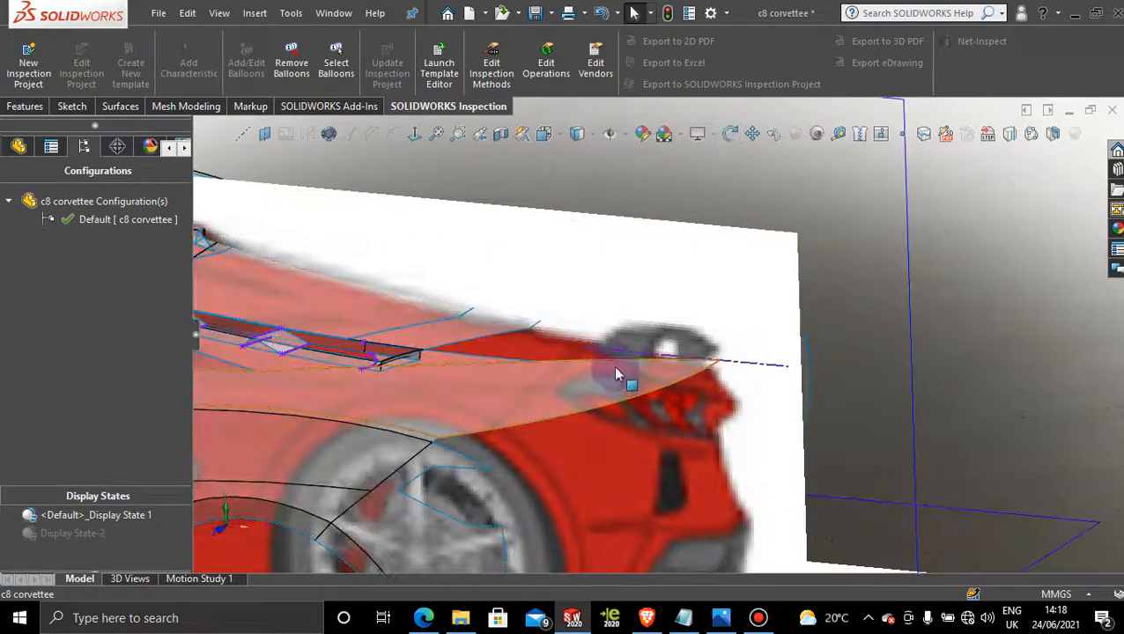
{"action": "left_click", "coordinate": [616, 369]}
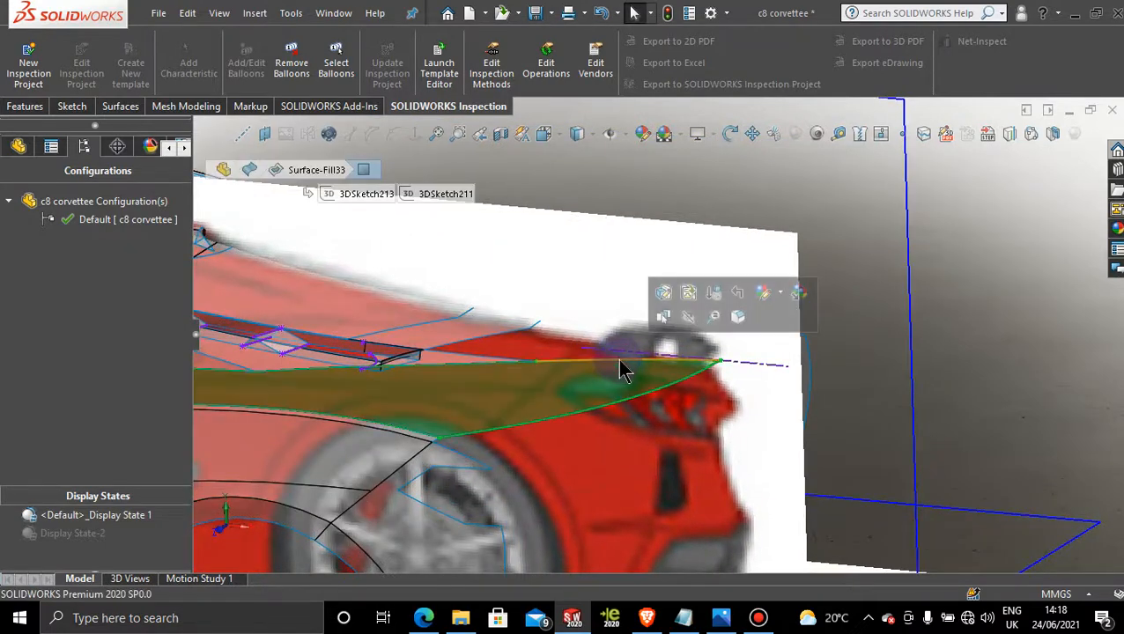
{"action": "right_click", "coordinate": [621, 368]}
{"action": "left_click", "coordinate": [650, 333]}
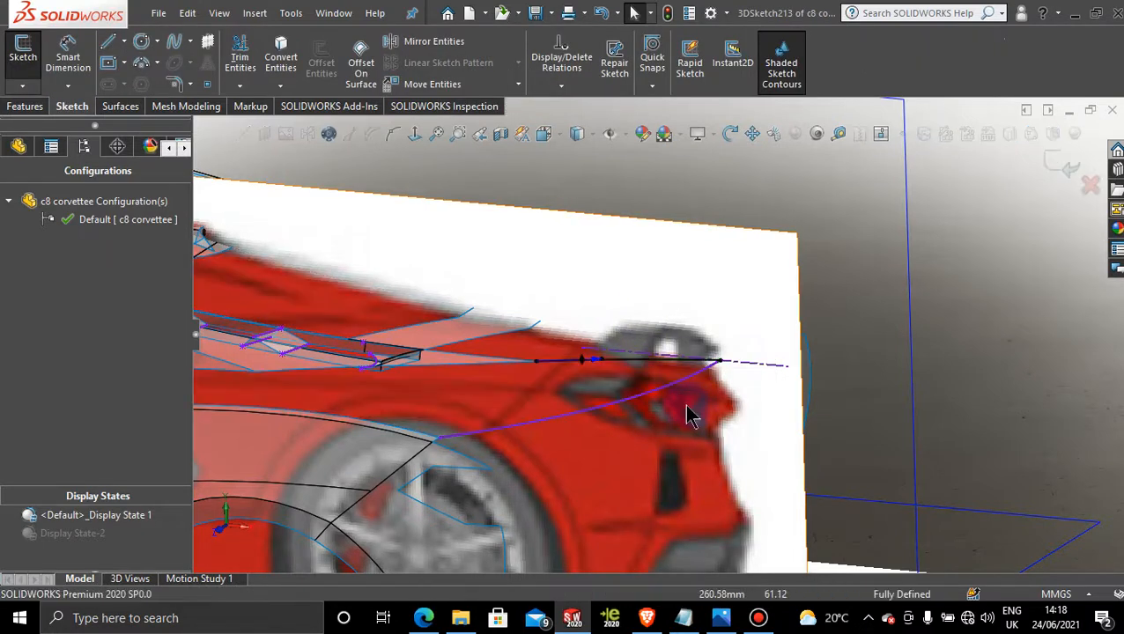
{"action": "scroll", "coordinate": [692, 414], "scroll_direction": "up", "scroll_amount": 6}
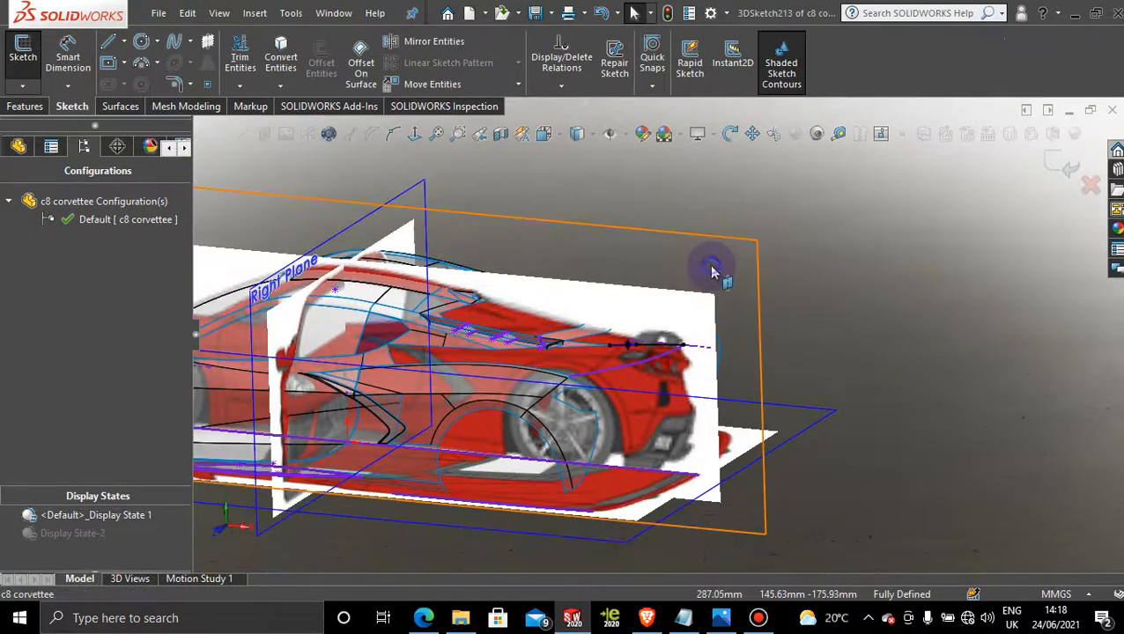
{"action": "left_click", "coordinate": [415, 134]}
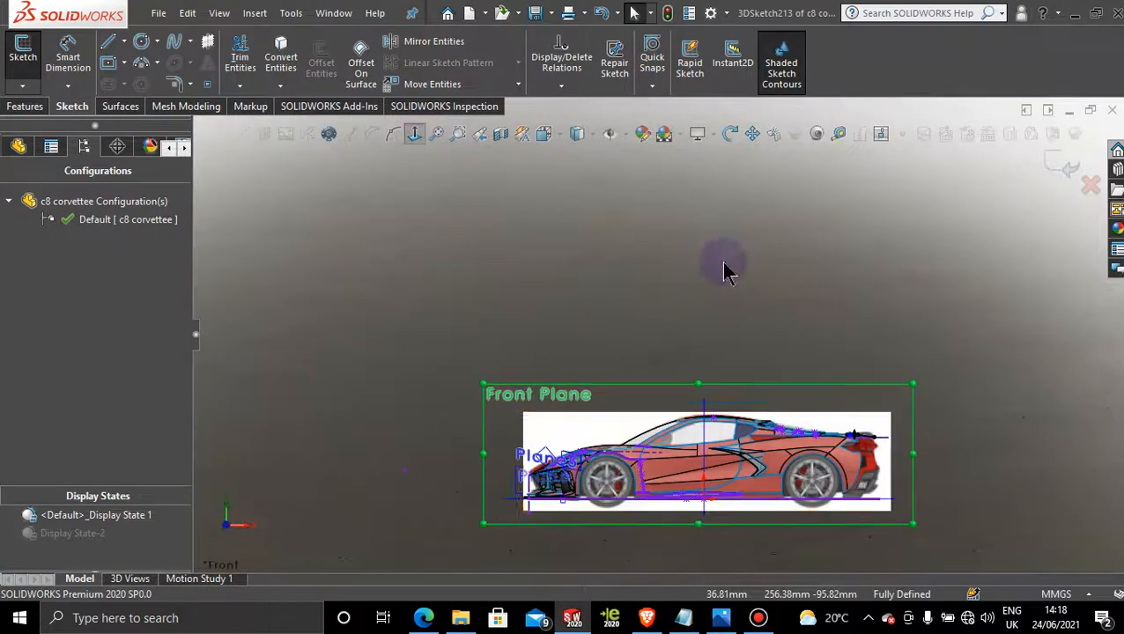
{"action": "scroll", "coordinate": [873, 454], "scroll_direction": "down", "scroll_amount": 5}
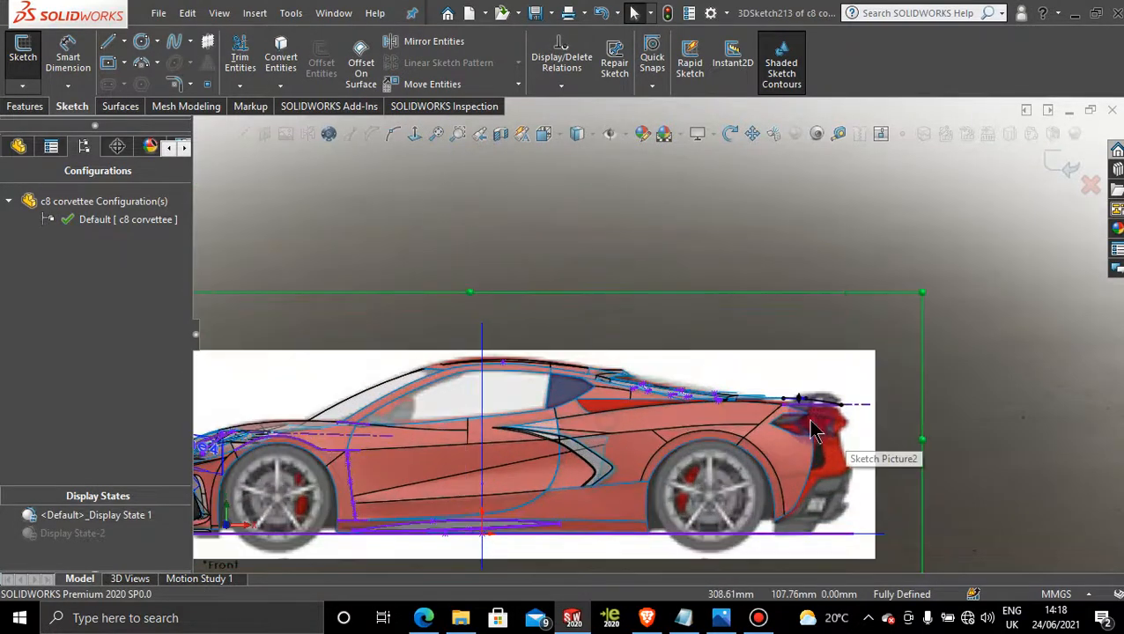
{"action": "scroll", "coordinate": [815, 431], "scroll_direction": "down", "scroll_amount": 4}
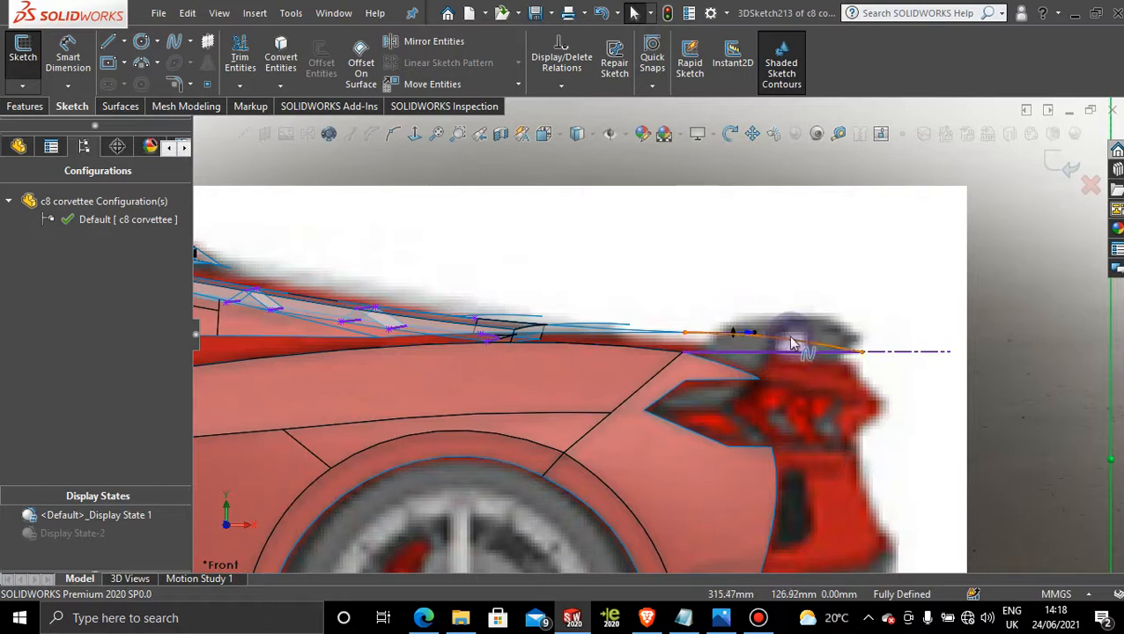
Reshape the 3DSketch213 spline with its tail-end tangent handle so the curve flattens onto the centreline, and exit the sketch
{"action": "left_click", "coordinate": [793, 344]}
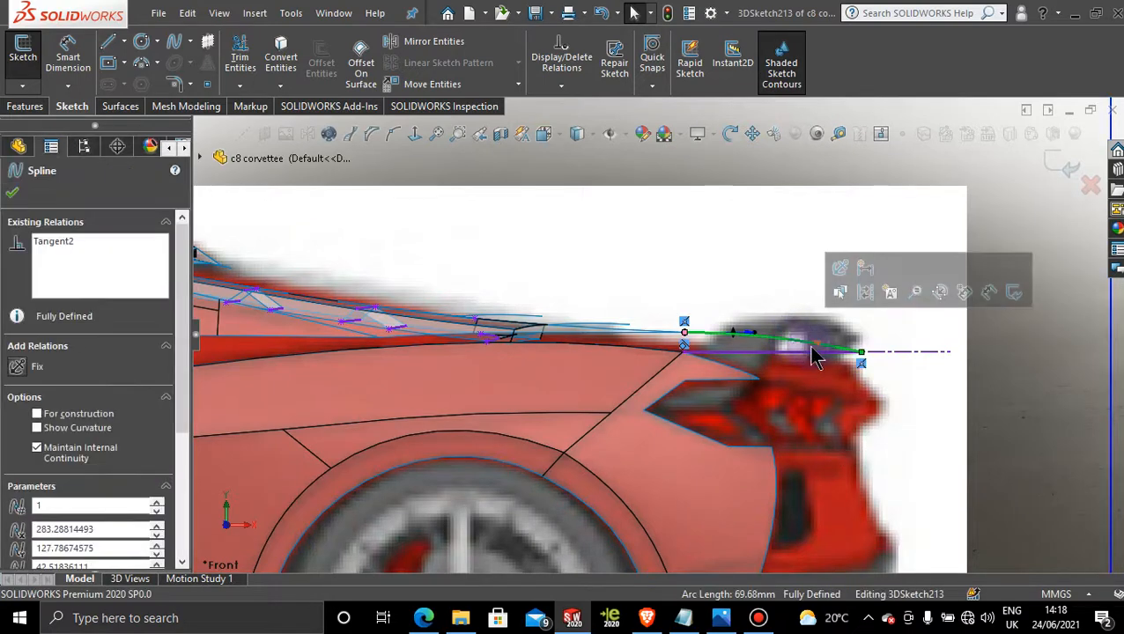
{"action": "scroll", "coordinate": [815, 352], "scroll_direction": "down", "scroll_amount": 2}
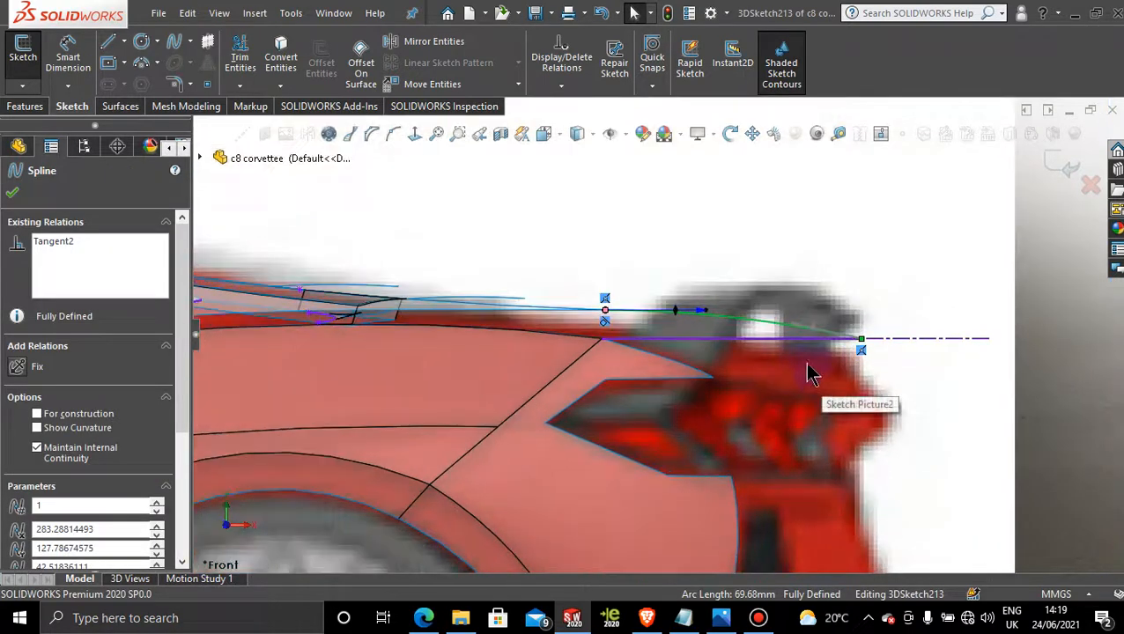
{"action": "left_click_drag", "start_coordinate": [791, 330], "coordinate": [784, 346]}
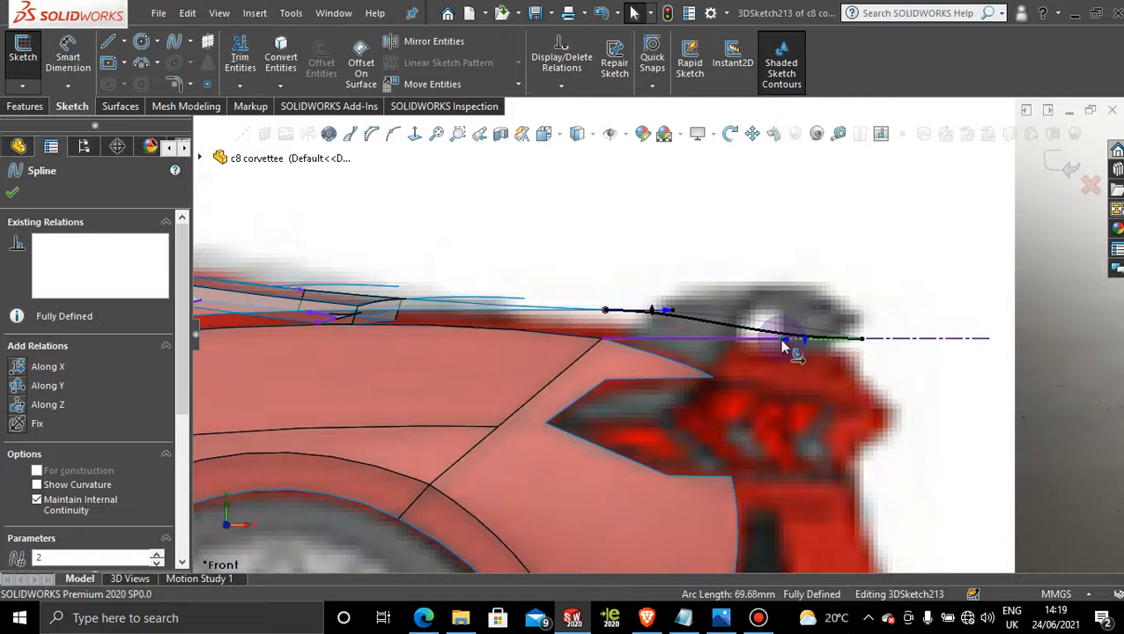
{"action": "left_click", "coordinate": [1034, 273]}
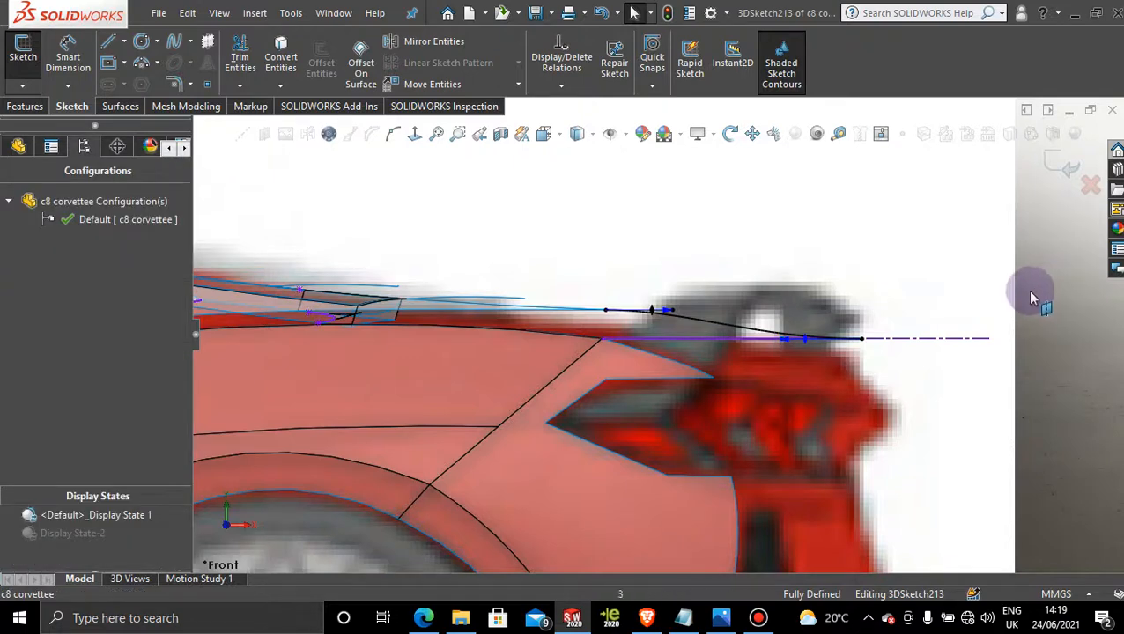
{"action": "scroll", "coordinate": [1029, 299], "scroll_direction": "up", "scroll_amount": 3}
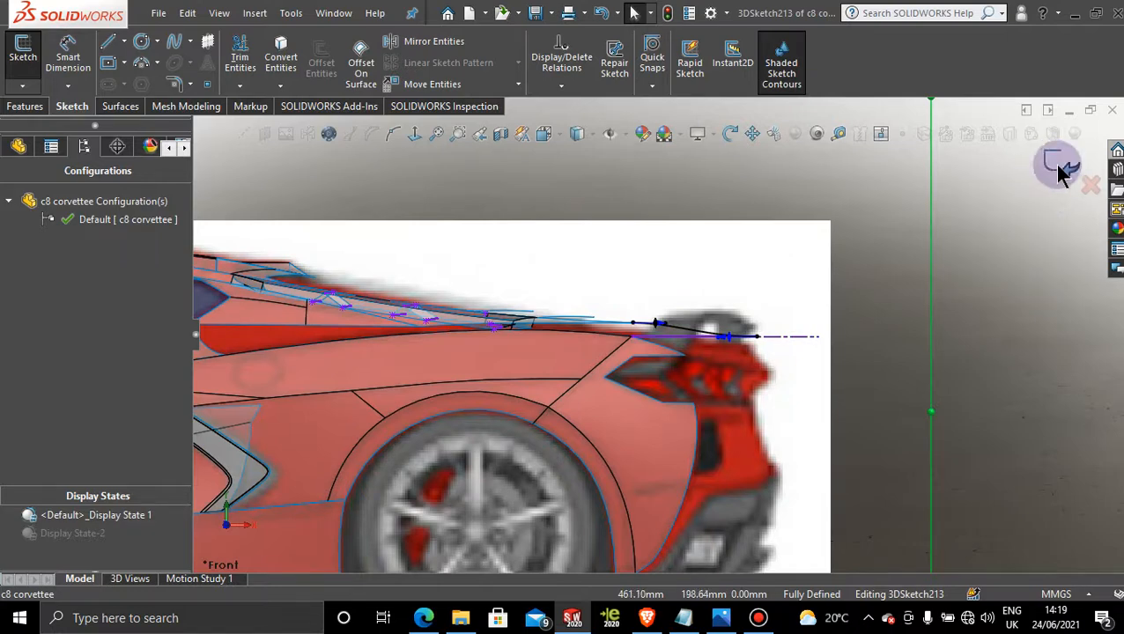
{"action": "left_click", "coordinate": [1061, 172]}
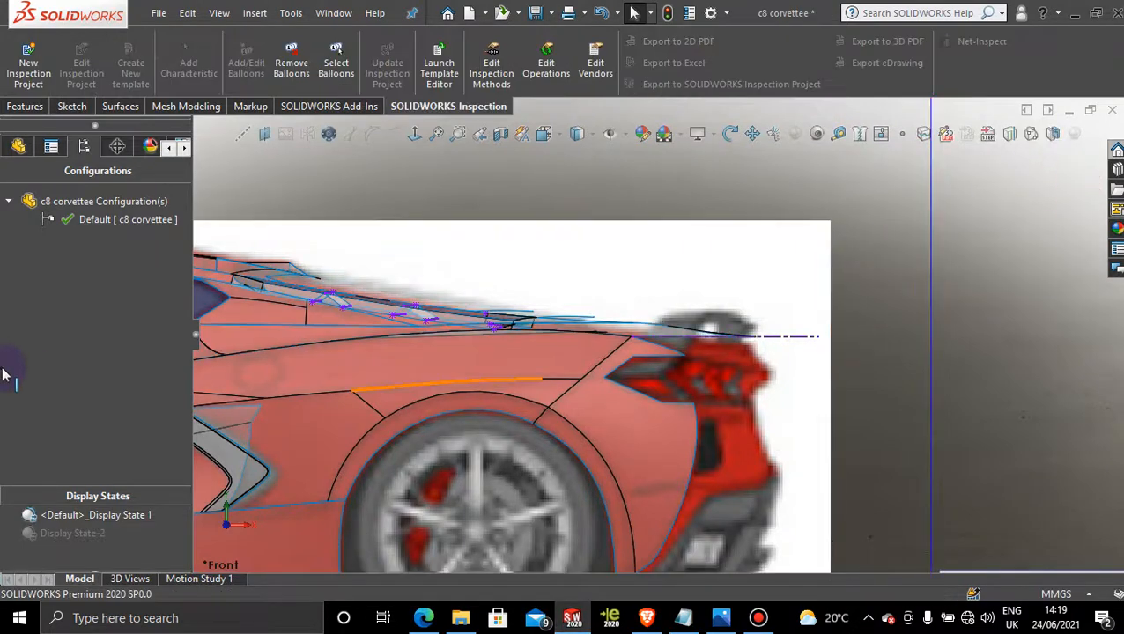
Activate Display State-2 and examine the reshaped rear deck surface from several angles
{"action": "double_click", "coordinate": [63, 534]}
{"action": "left_click", "coordinate": [632, 308]}
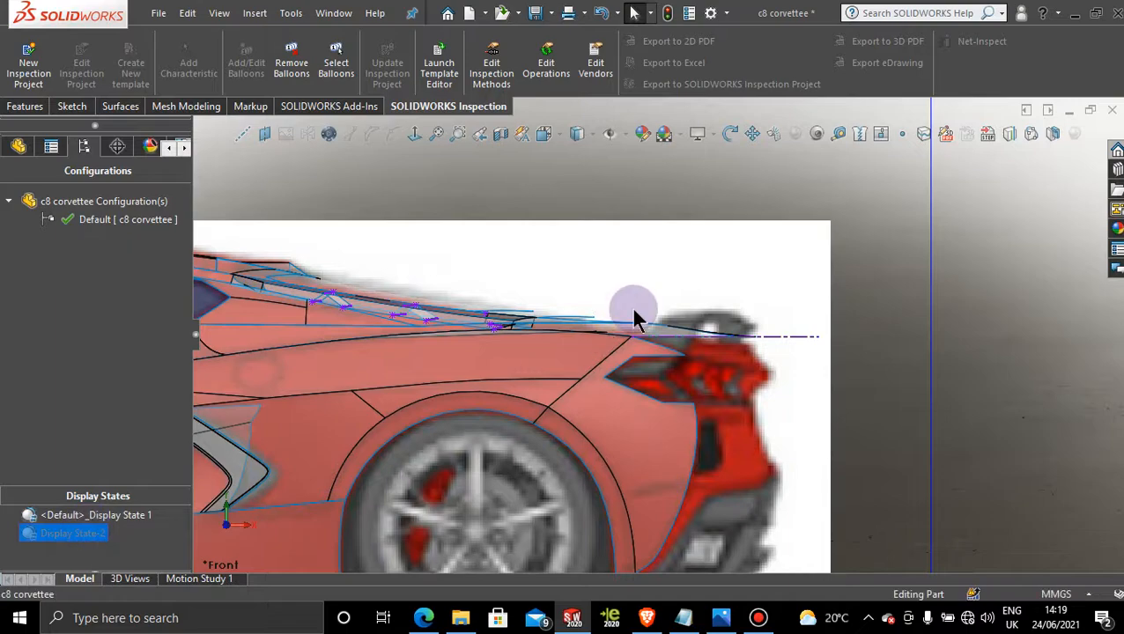
{"action": "middle_click_drag", "start_coordinate": [634, 312], "coordinate": [662, 341]}
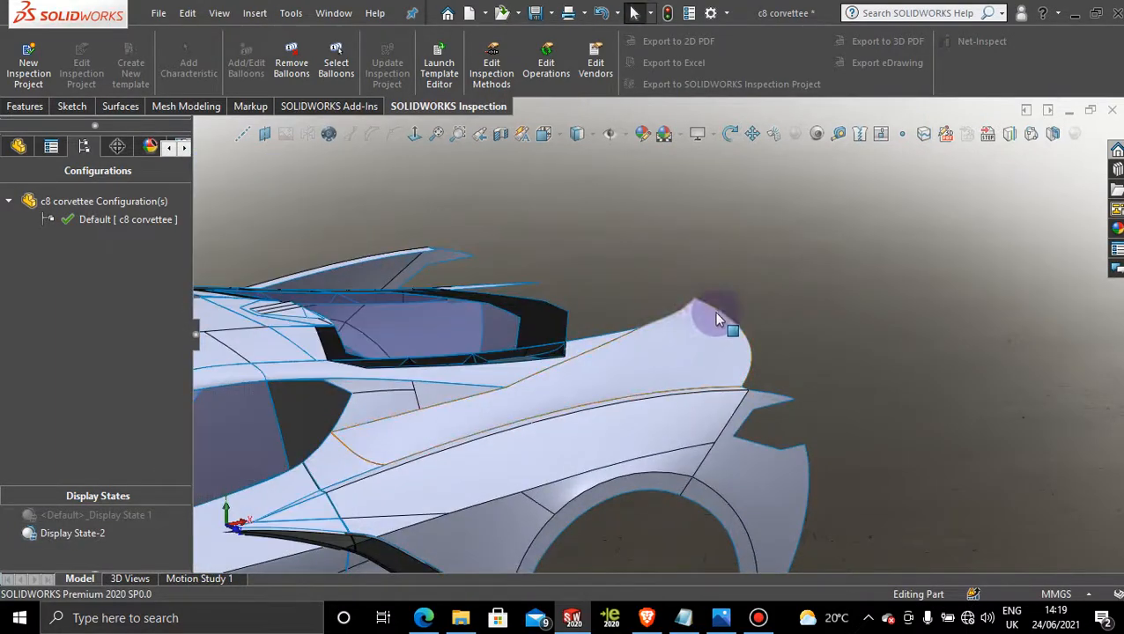
{"action": "middle_click_drag", "start_coordinate": [758, 323], "coordinate": [649, 307]}
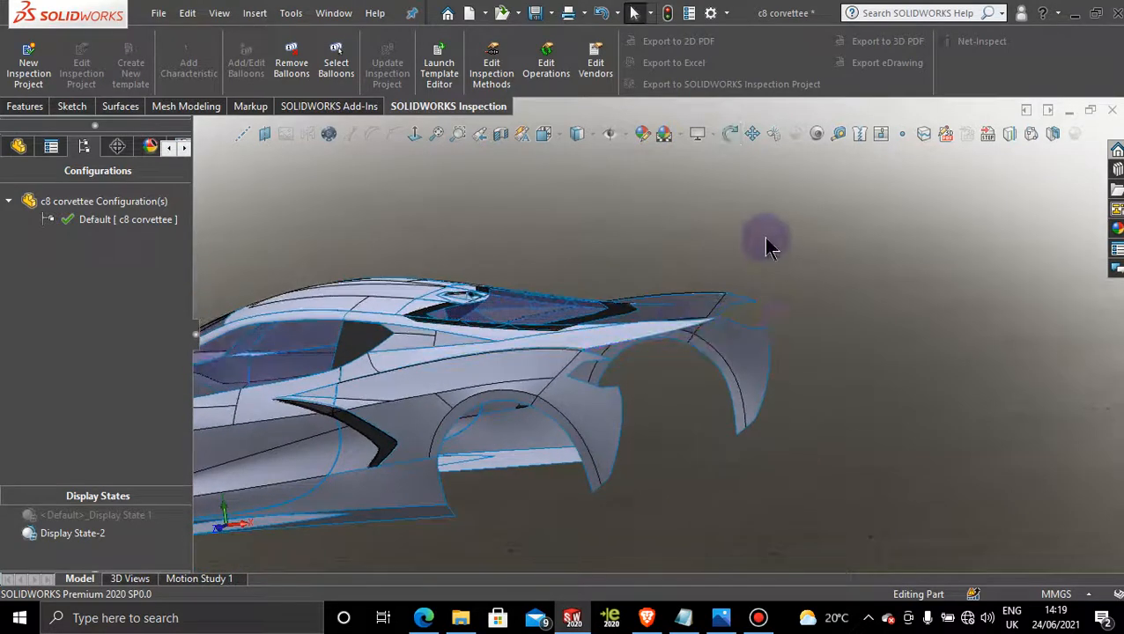
{"action": "scroll", "coordinate": [672, 366], "scroll_direction": "up", "scroll_amount": 5}
{"action": "middle_click_drag", "start_coordinate": [669, 377], "coordinate": [672, 406]}
{"action": "scroll", "coordinate": [622, 365], "scroll_direction": "down", "scroll_amount": 2}
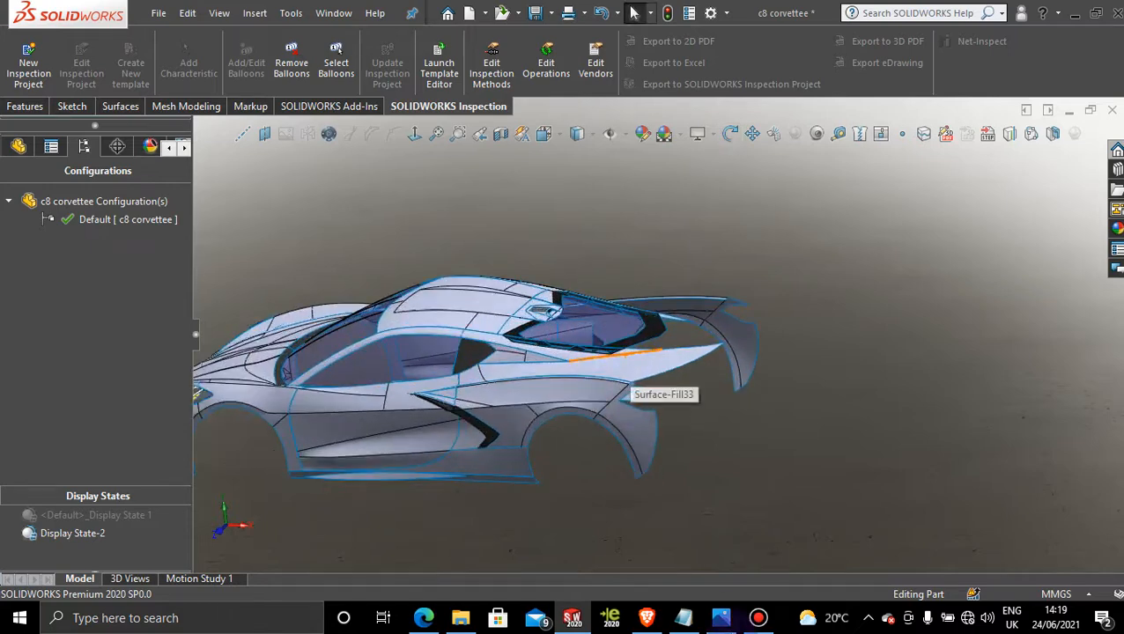
{"action": "left_click", "coordinate": [757, 619]}
{"action": "left_click", "coordinate": [757, 618]}
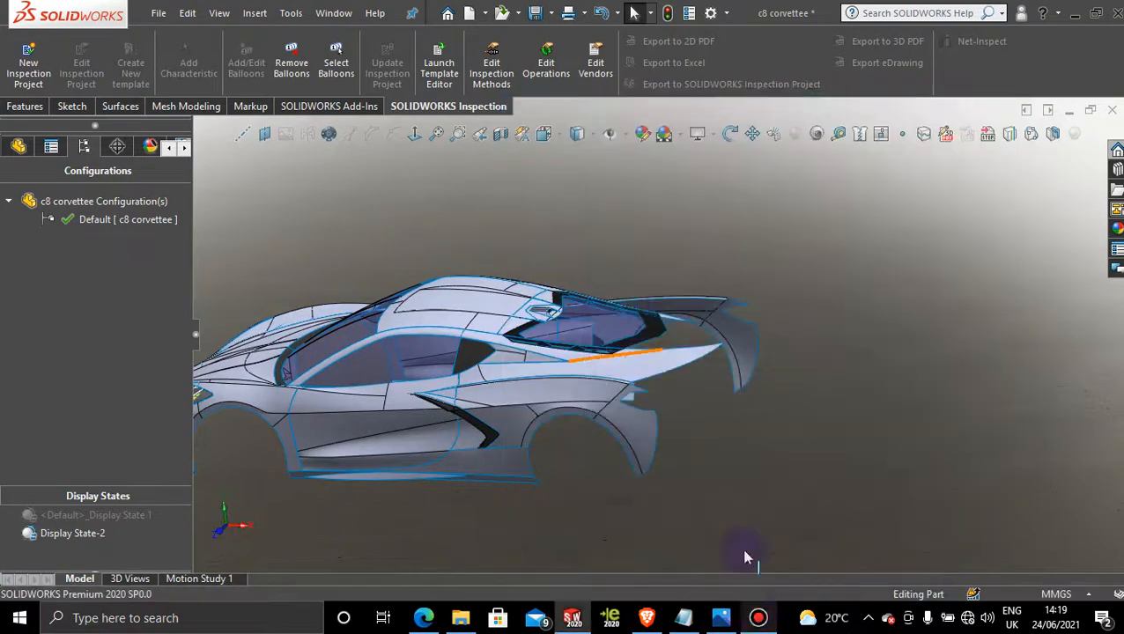
{"action": "scroll", "coordinate": [705, 394], "scroll_direction": "up", "scroll_amount": 2}
{"action": "middle_click_drag", "start_coordinate": [705, 394], "coordinate": [700, 408]}
{"action": "scroll", "coordinate": [703, 403], "scroll_direction": "down", "scroll_amount": 4}
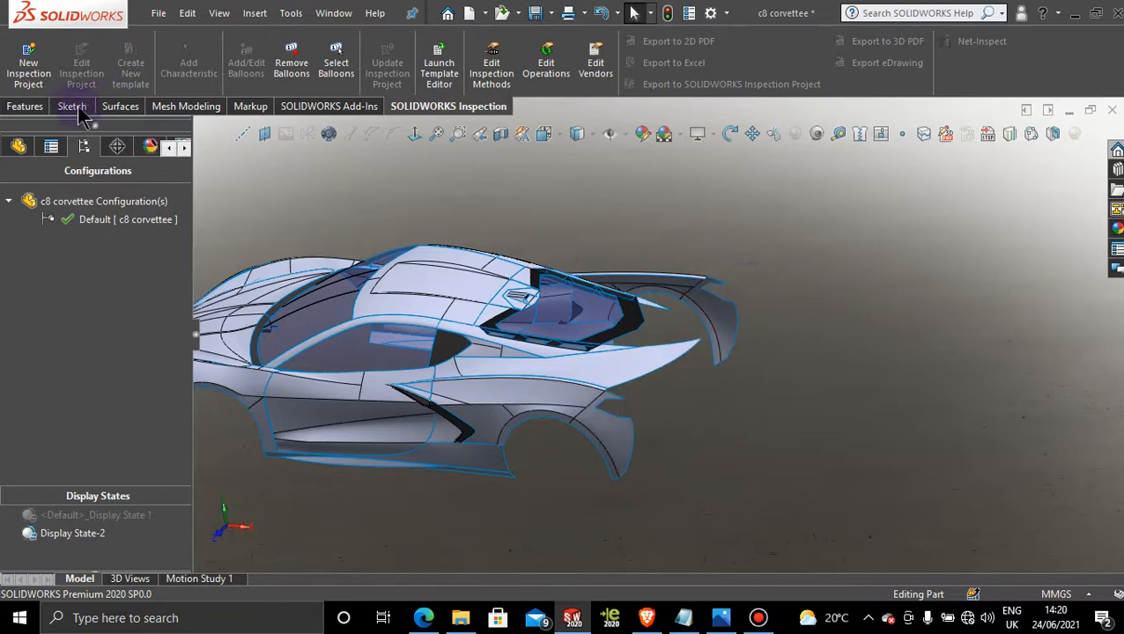
Mirror the rear deck surface body Surface-Knit52 about the Front Plane
{"action": "left_click", "coordinate": [24, 106]}
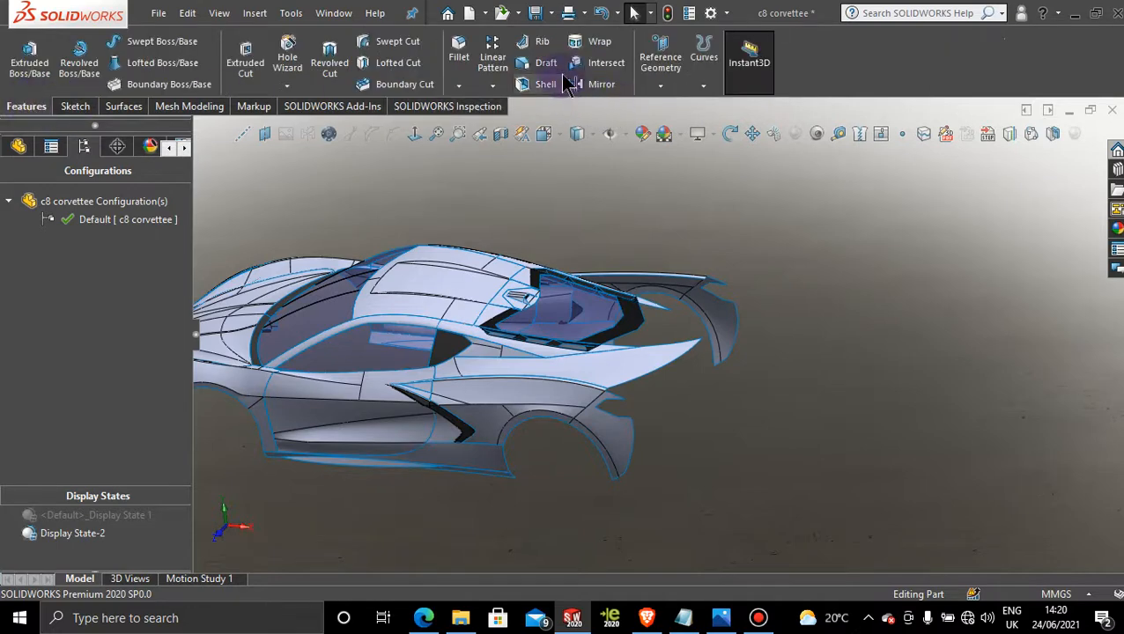
{"action": "left_click", "coordinate": [578, 88]}
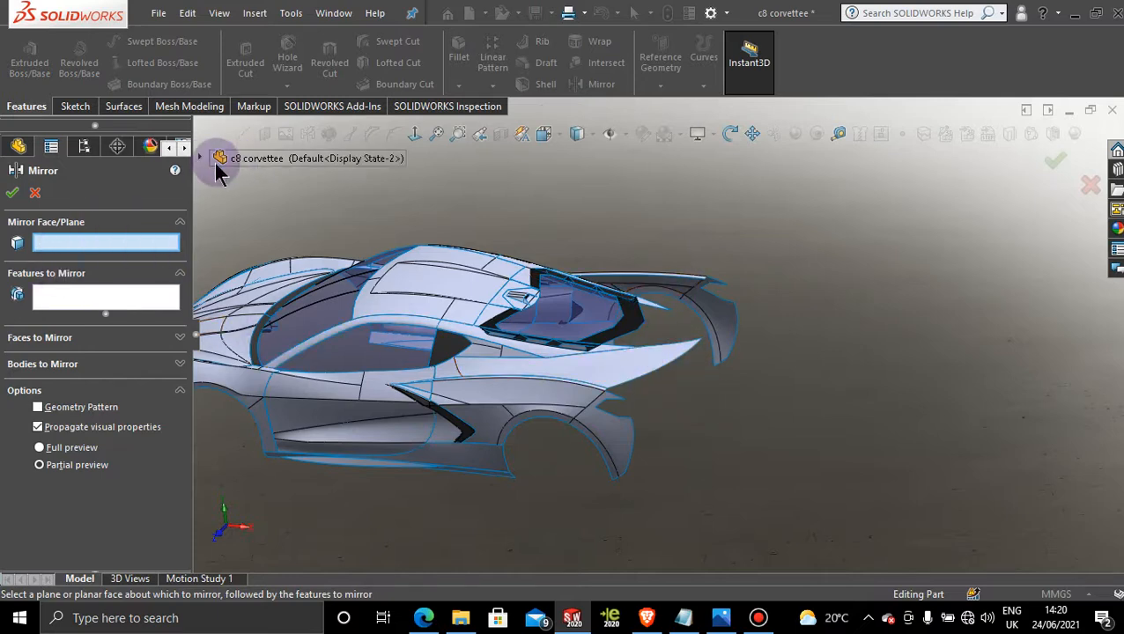
{"action": "left_click", "coordinate": [202, 159]}
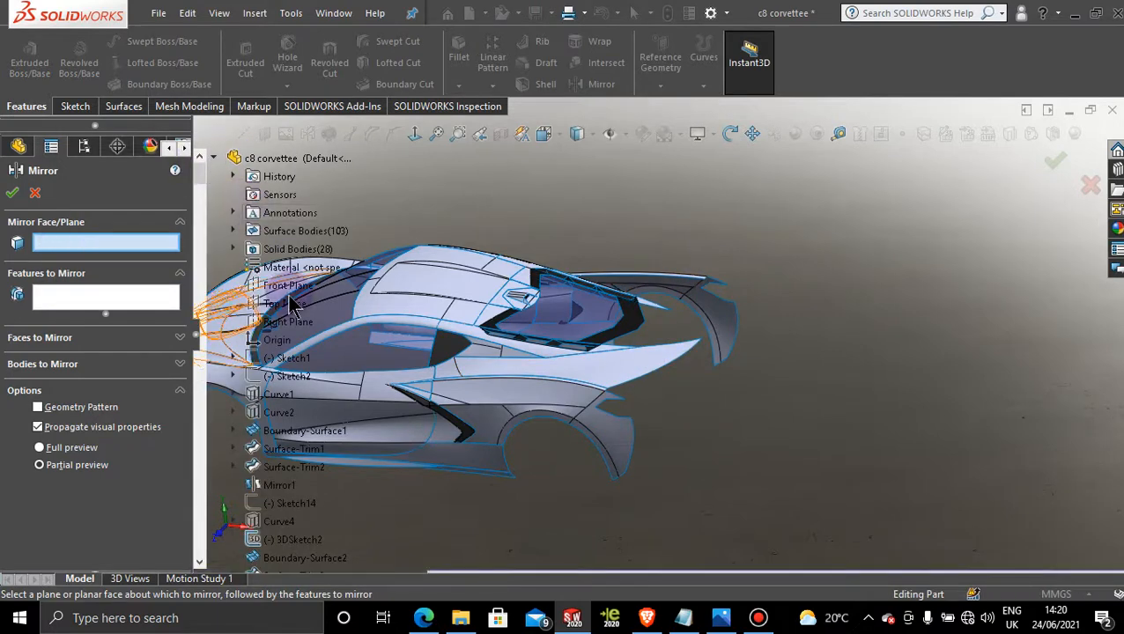
{"action": "left_click", "coordinate": [288, 292]}
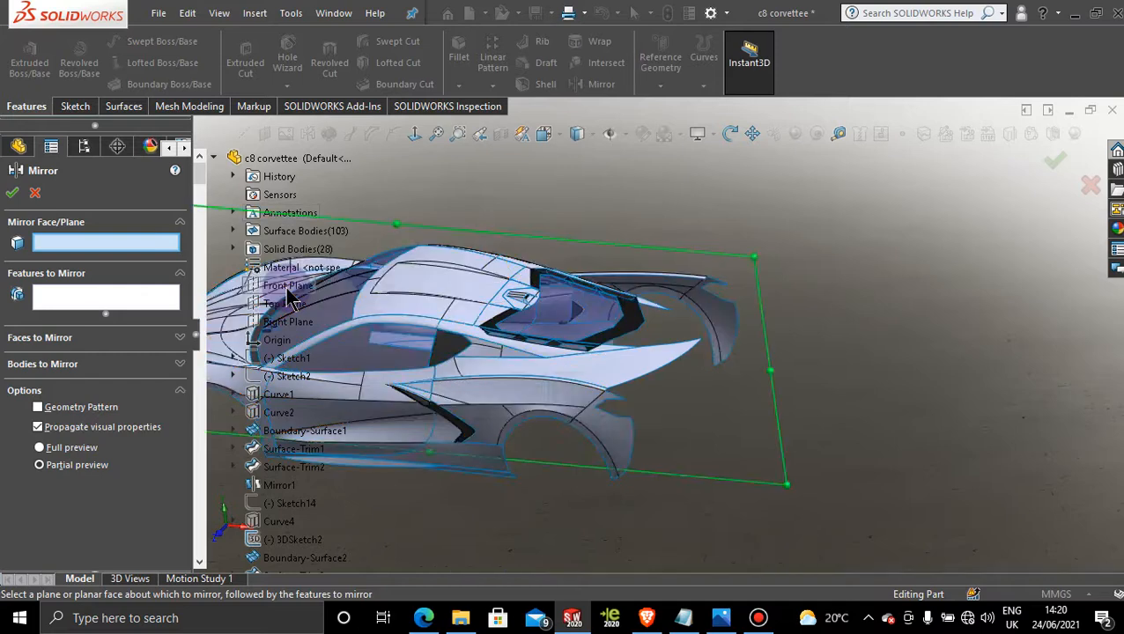
{"action": "left_click", "coordinate": [123, 364]}
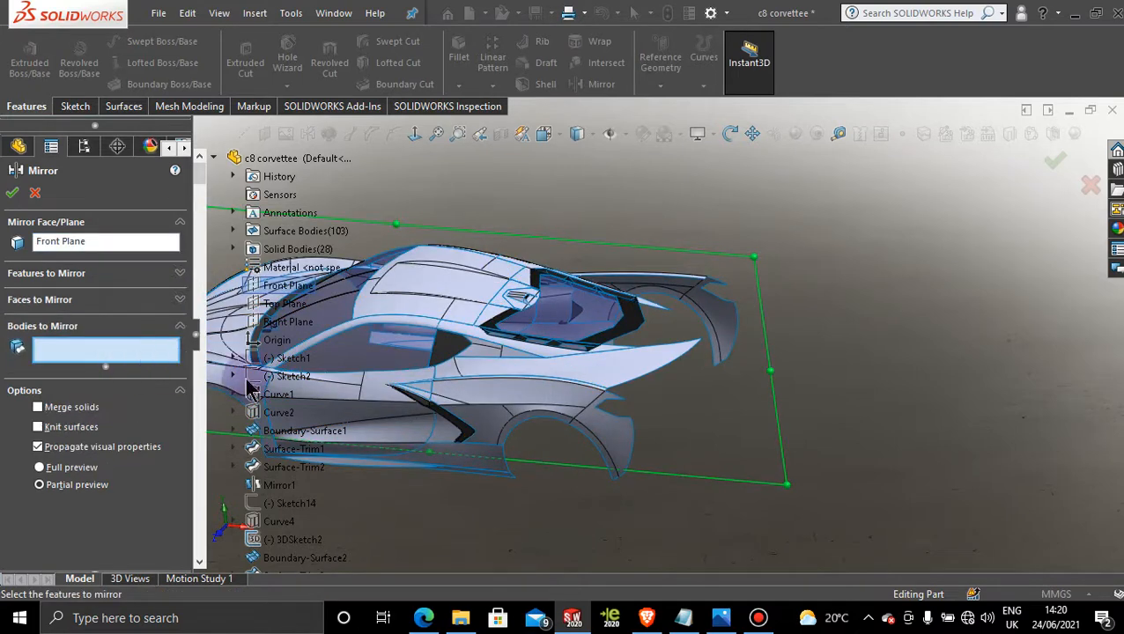
{"action": "left_click", "coordinate": [614, 377]}
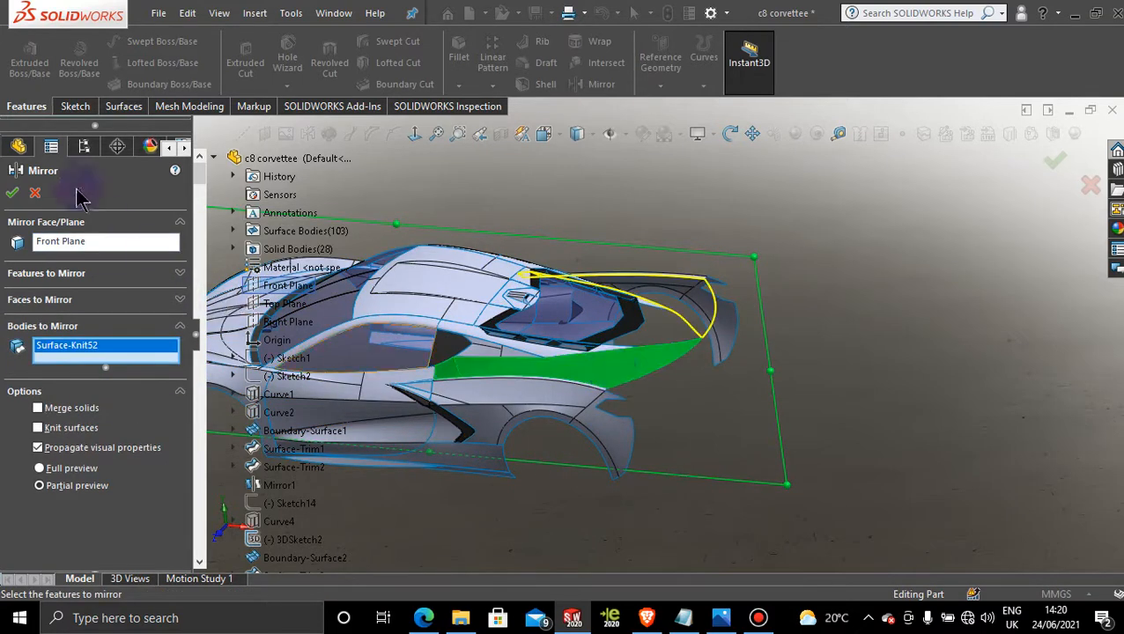
{"action": "left_click", "coordinate": [11, 194]}
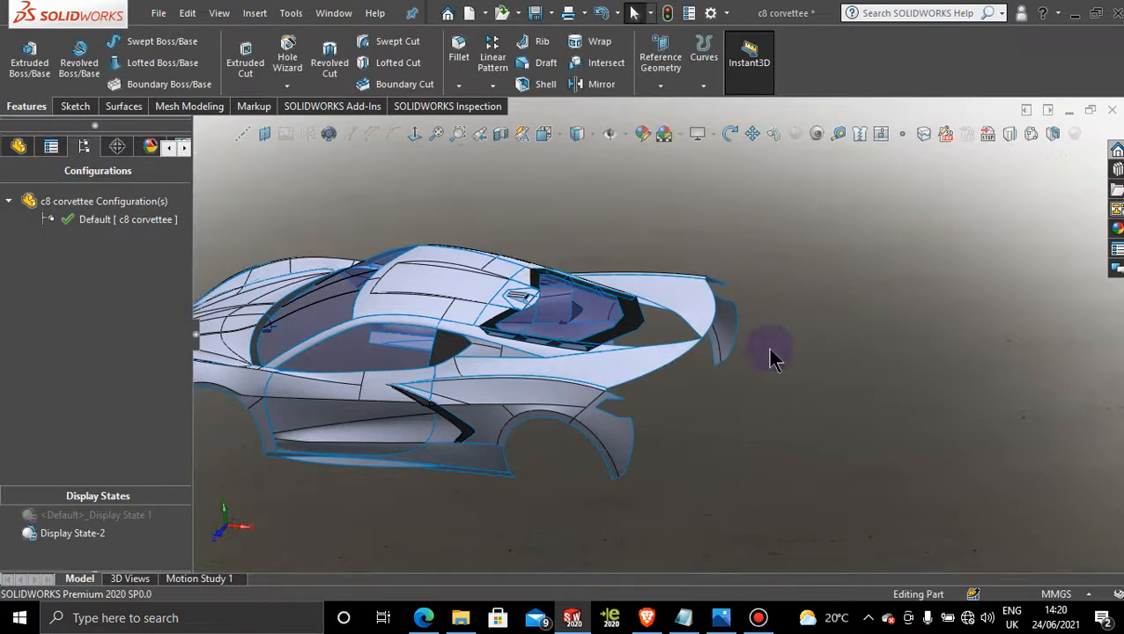
Fill the opening behind the rear window with a Filled Surface bounded by its eight surrounding edges, using Contact edge settings
{"action": "middle_click_drag", "start_coordinate": [748, 356], "coordinate": [752, 405]}
{"action": "scroll", "coordinate": [670, 392], "scroll_direction": "down", "scroll_amount": 4}
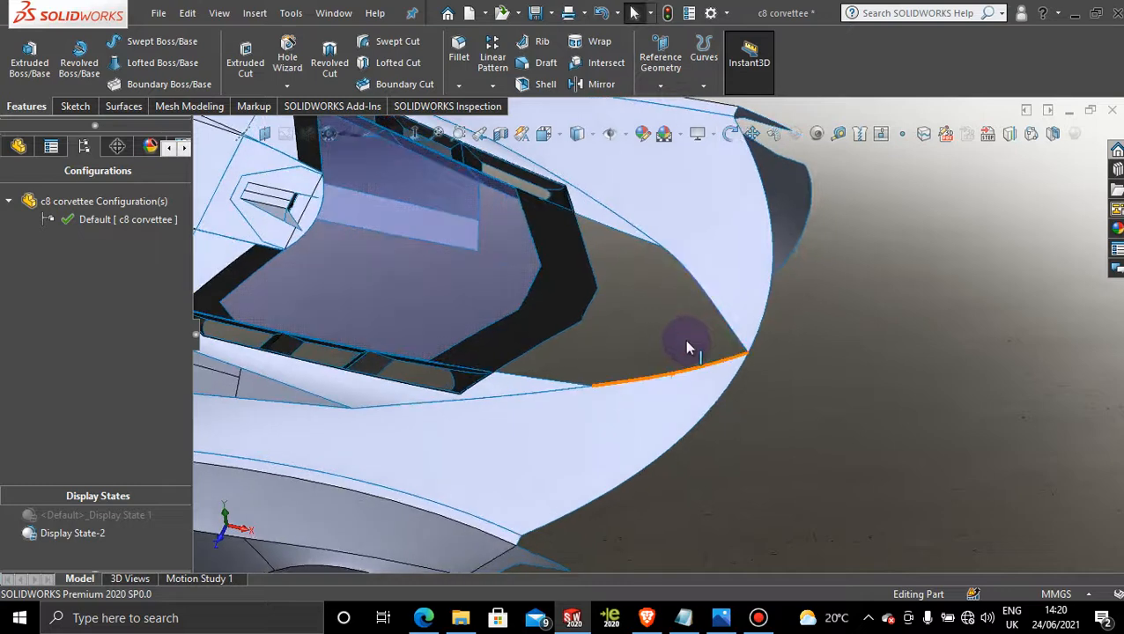
{"action": "scroll", "coordinate": [658, 273], "scroll_direction": "up", "scroll_amount": 2}
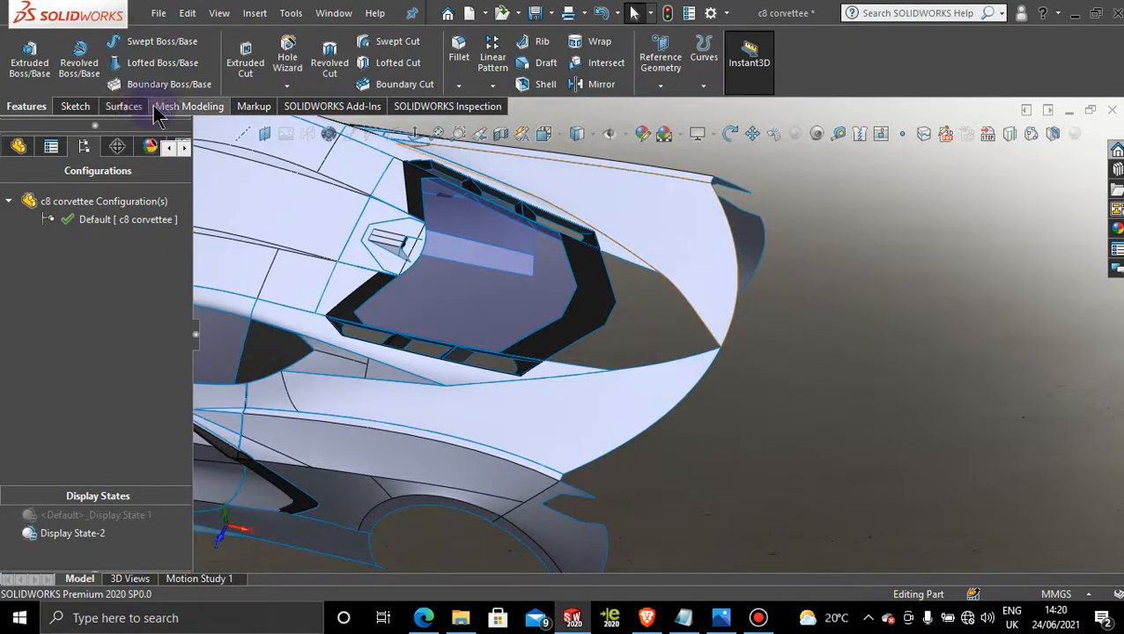
{"action": "left_click", "coordinate": [120, 107]}
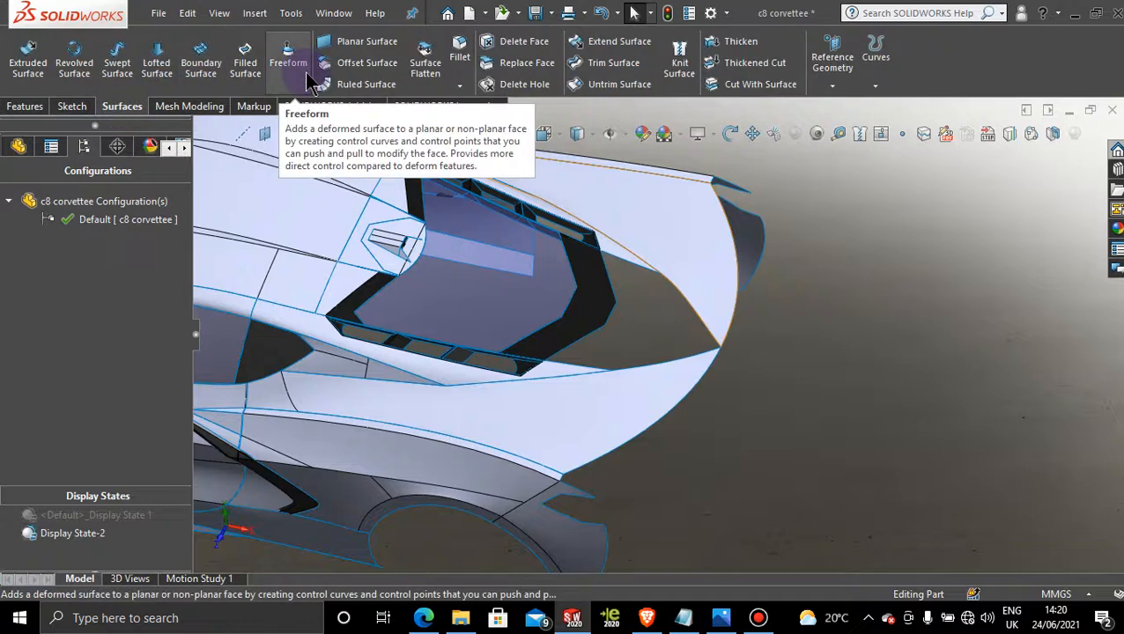
{"action": "left_click", "coordinate": [246, 53]}
{"action": "left_click", "coordinate": [633, 261]}
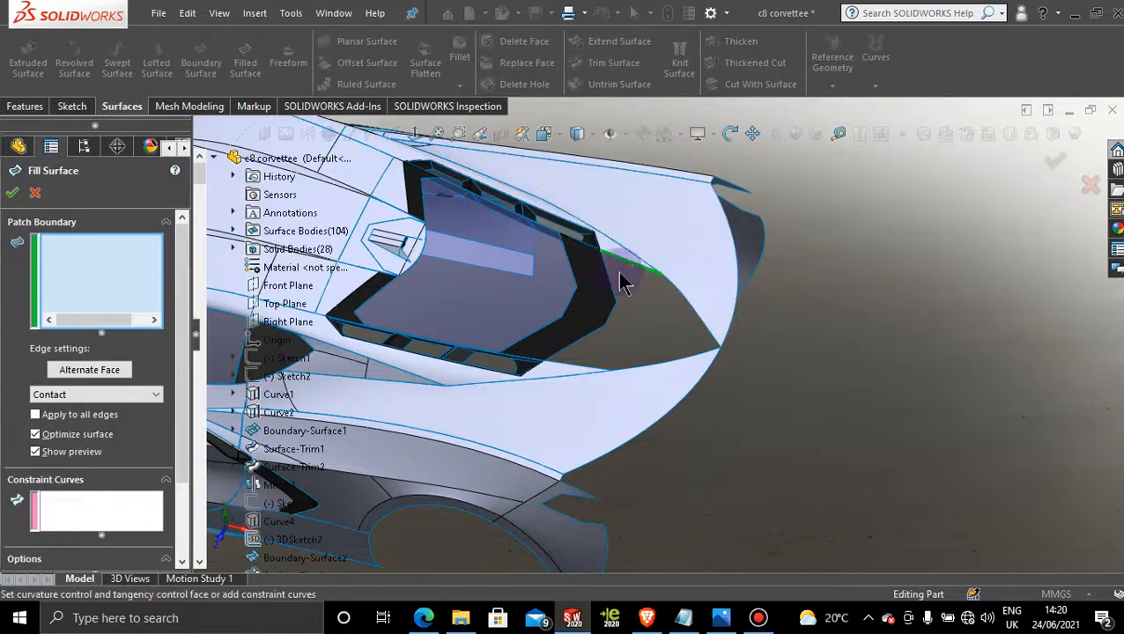
{"action": "left_click", "coordinate": [608, 278]}
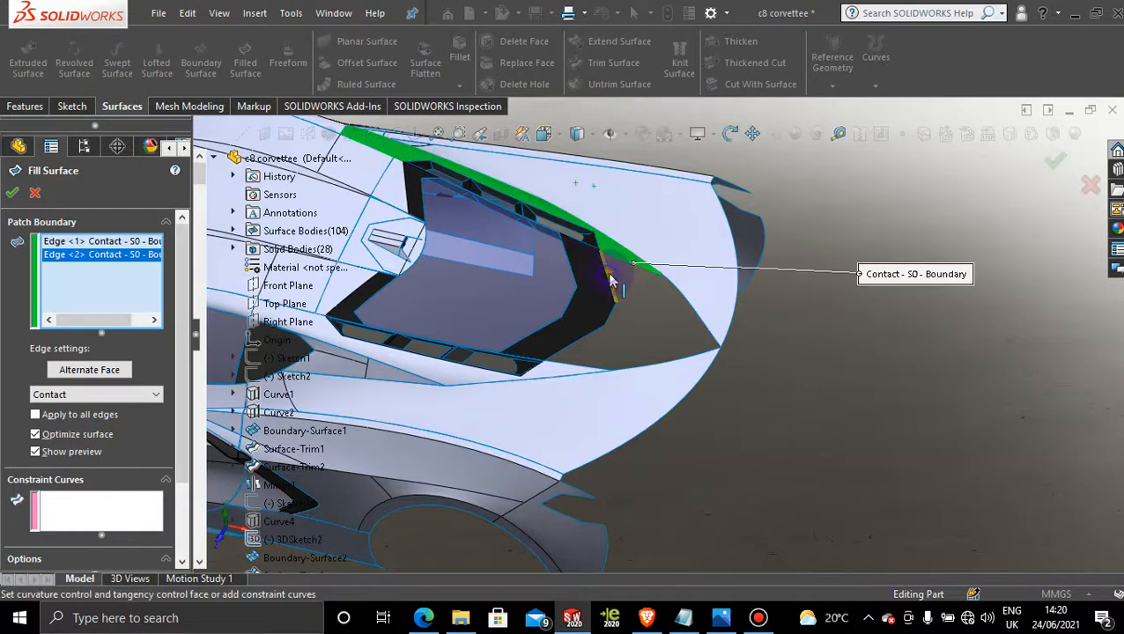
{"action": "left_click", "coordinate": [617, 319]}
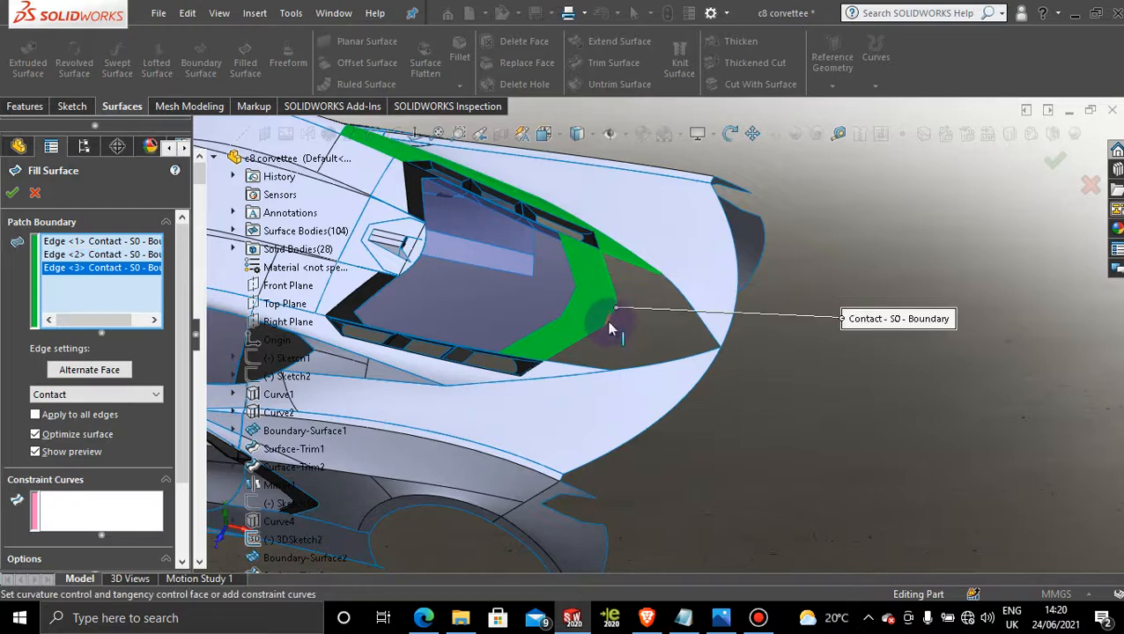
{"action": "left_click", "coordinate": [610, 328]}
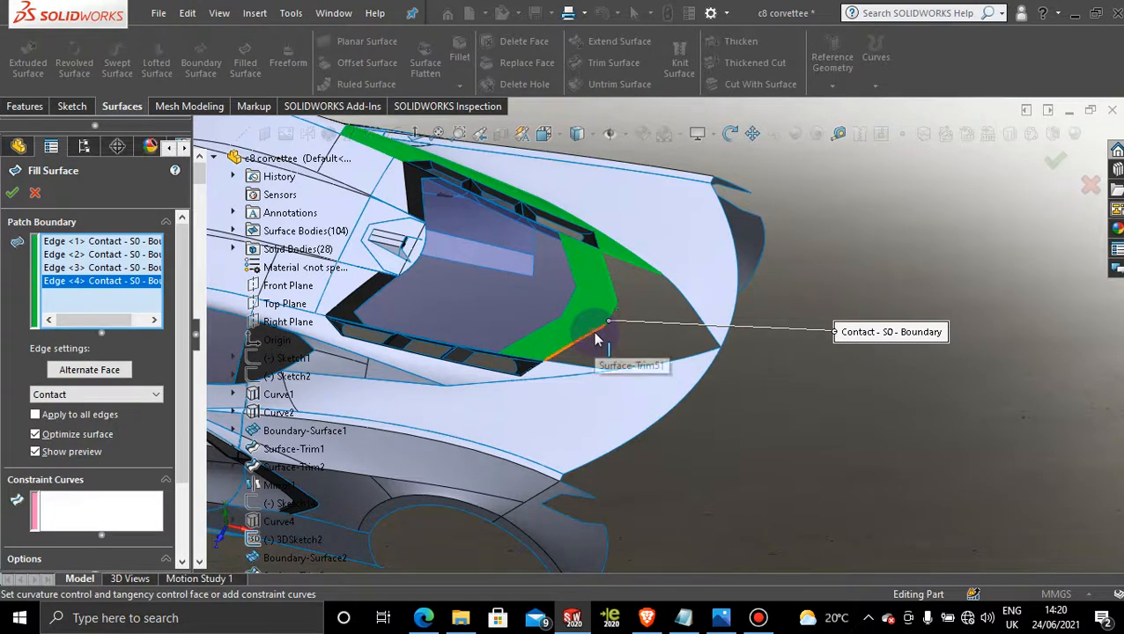
{"action": "left_click", "coordinate": [596, 339]}
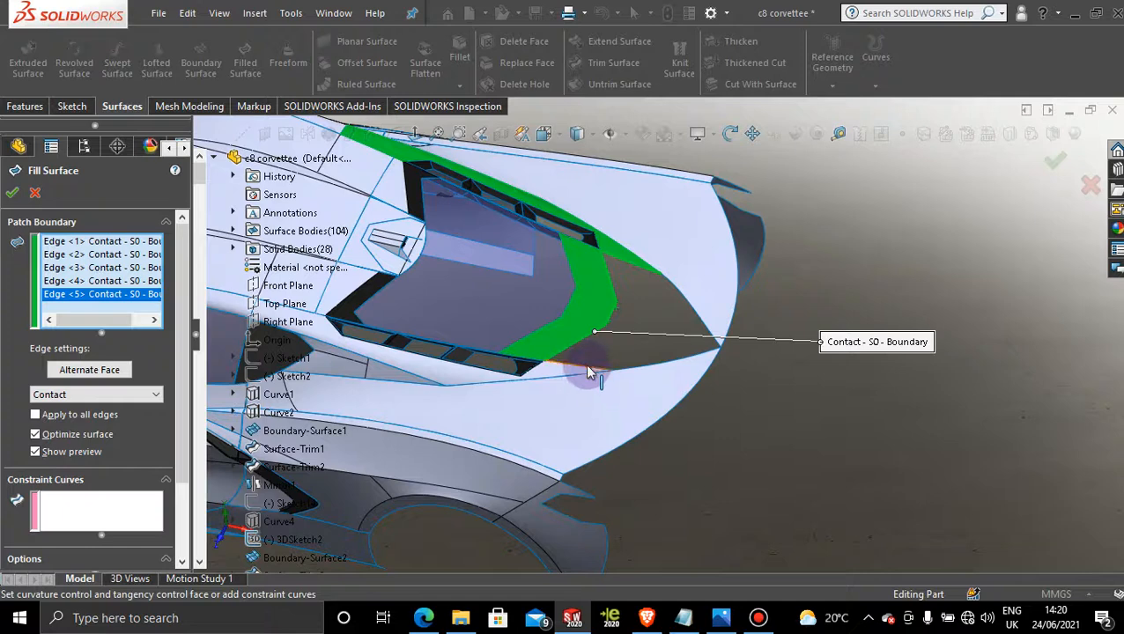
{"action": "left_click", "coordinate": [592, 370]}
{"action": "left_click", "coordinate": [645, 368]}
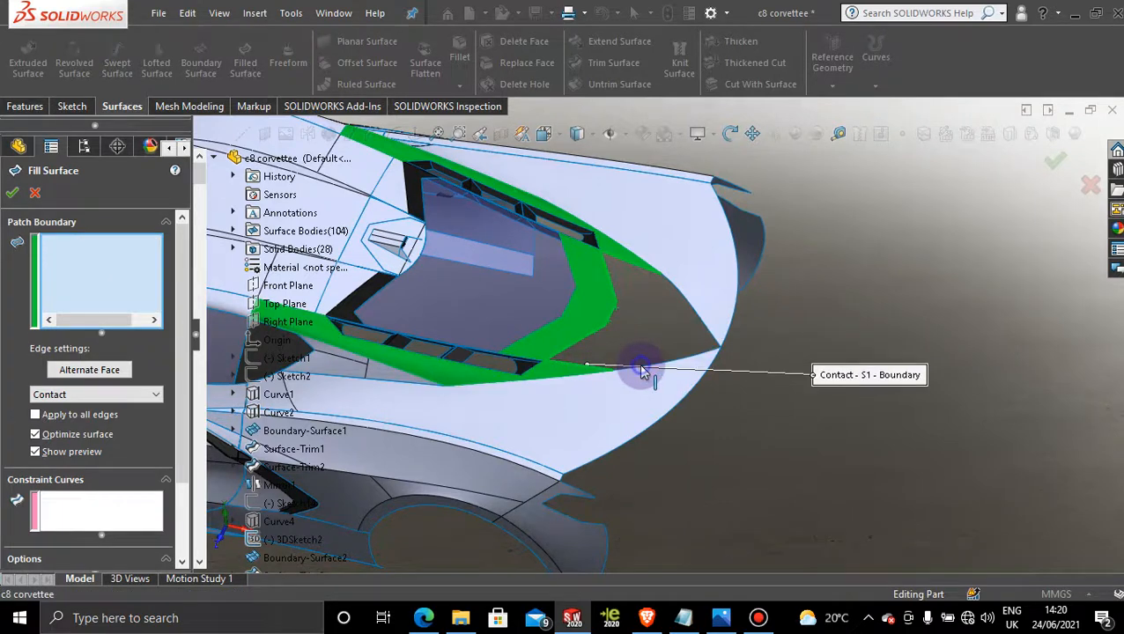
{"action": "left_click", "coordinate": [702, 323]}
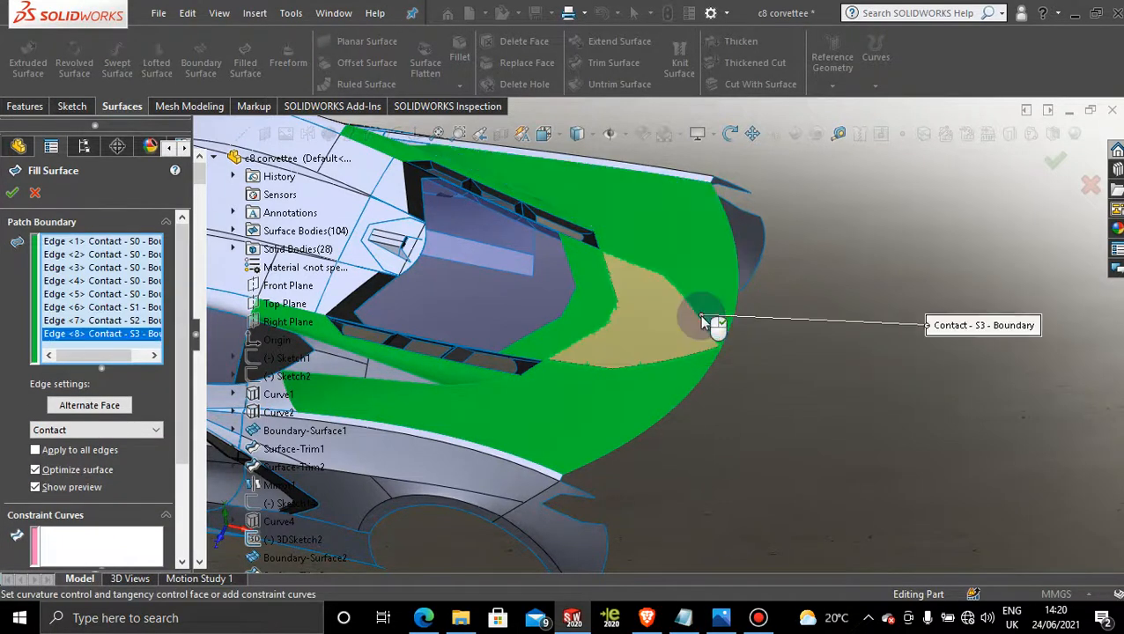
{"action": "left_click", "coordinate": [12, 192]}
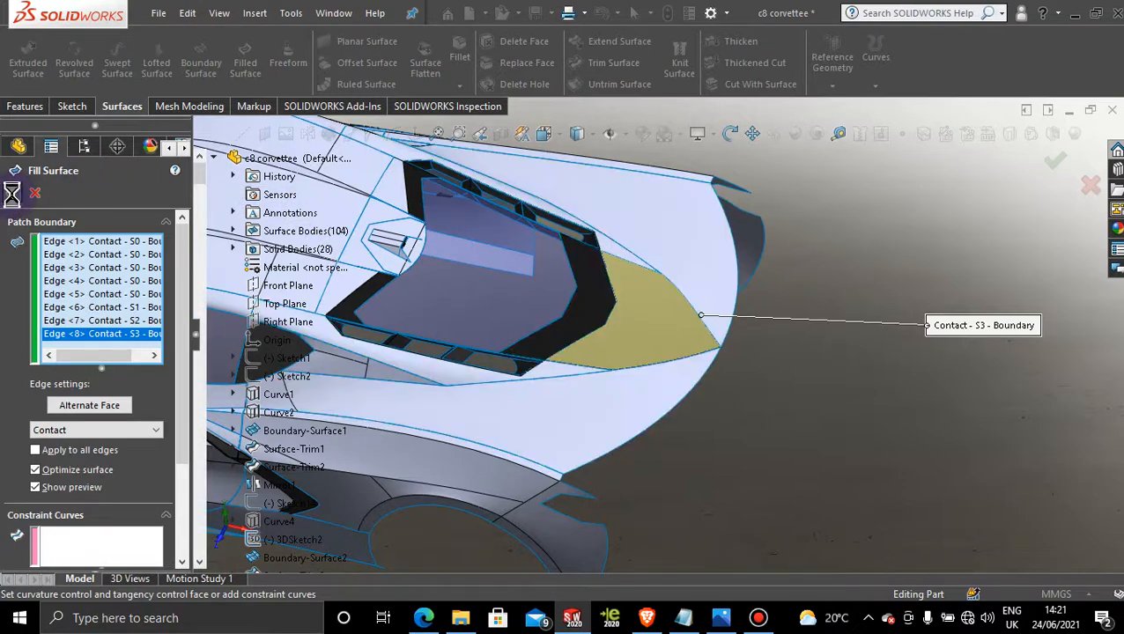
Examine the filled rear deck from several angles and activate <Default>_Display State 1 to show the reference pictures
{"action": "scroll", "coordinate": [818, 283], "scroll_direction": "up", "scroll_amount": 6}
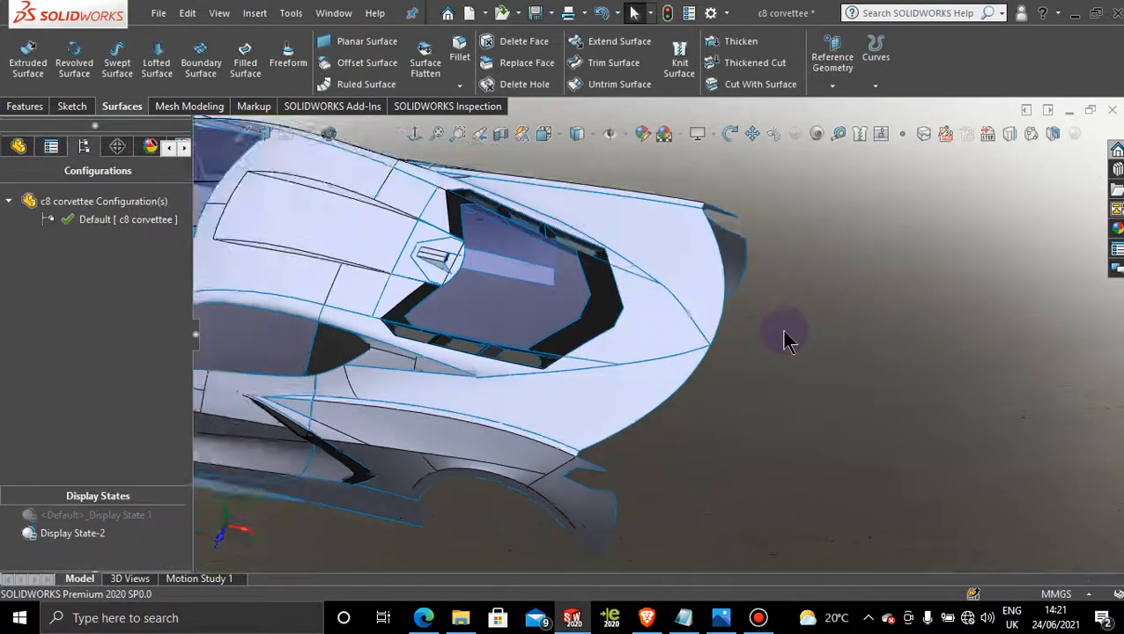
{"action": "middle_click_drag", "start_coordinate": [723, 343], "coordinate": [732, 311]}
{"action": "scroll", "coordinate": [626, 308], "scroll_direction": "down", "scroll_amount": 3}
{"action": "middle_click_drag", "start_coordinate": [658, 313], "coordinate": [734, 293]}
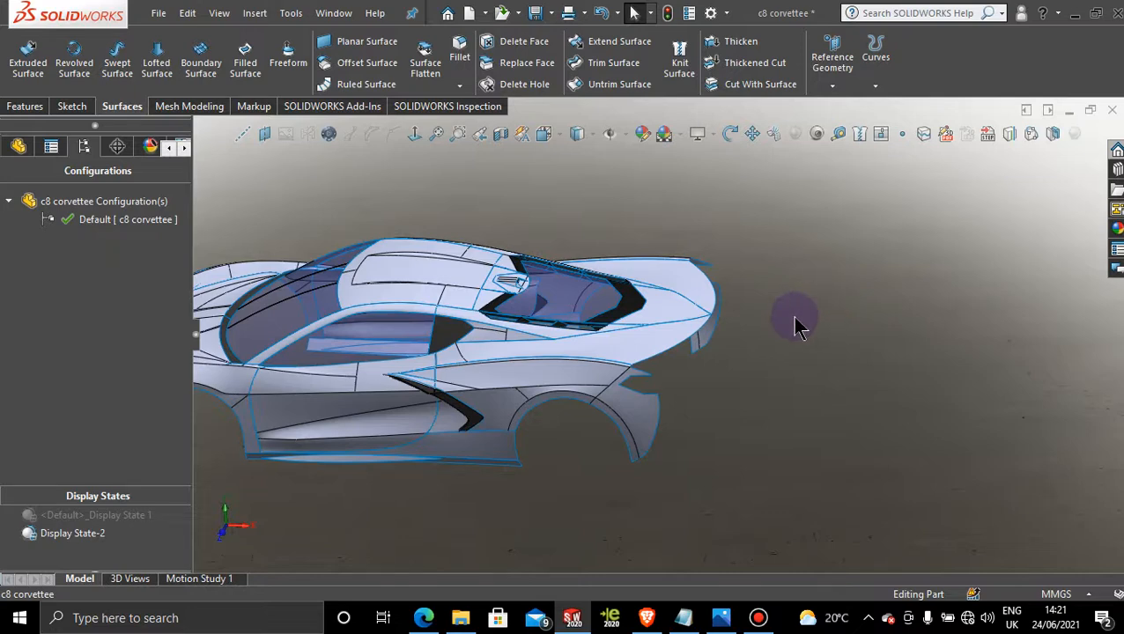
{"action": "middle_click_drag", "start_coordinate": [788, 326], "coordinate": [705, 359]}
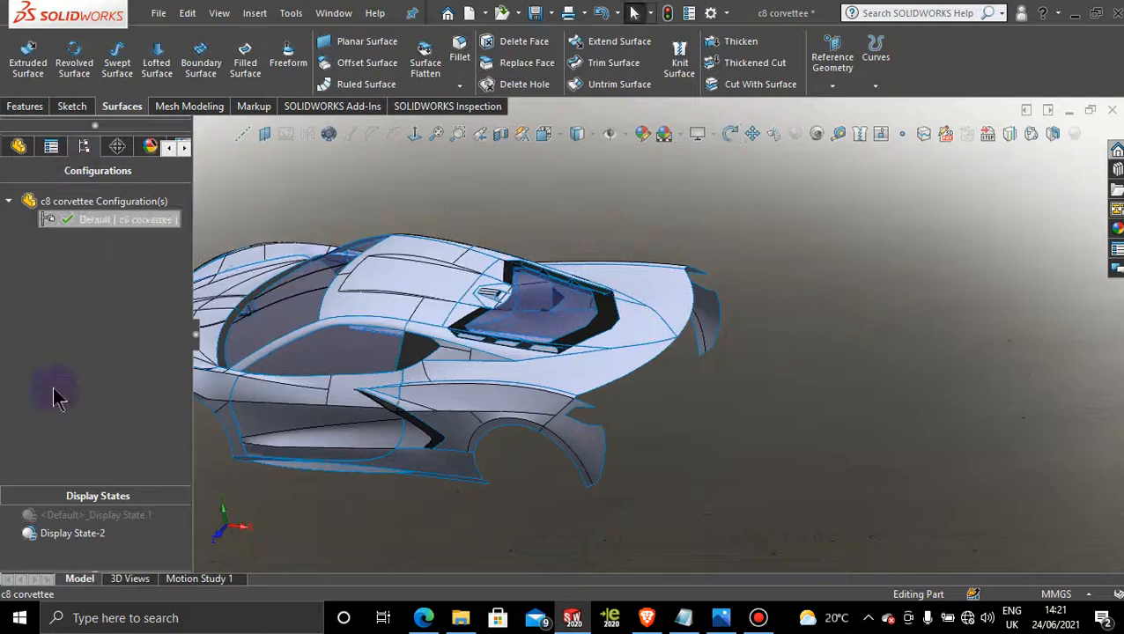
{"action": "left_click", "coordinate": [89, 520]}
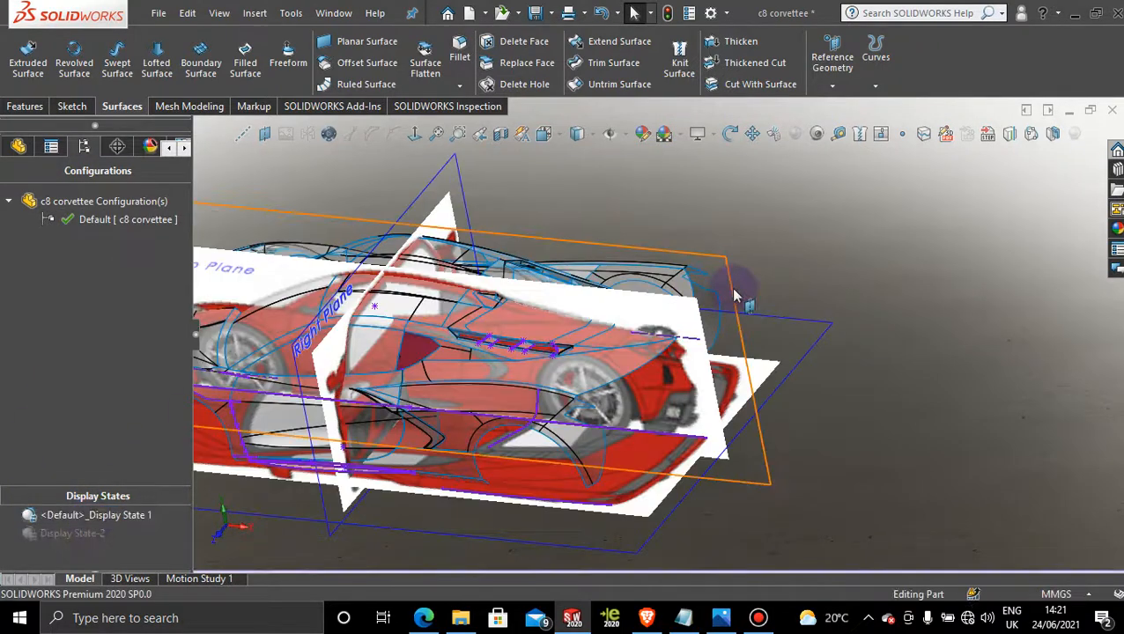
Start a new sketch on the Front Plane and orient the view normal to it
{"action": "left_click", "coordinate": [727, 260]}
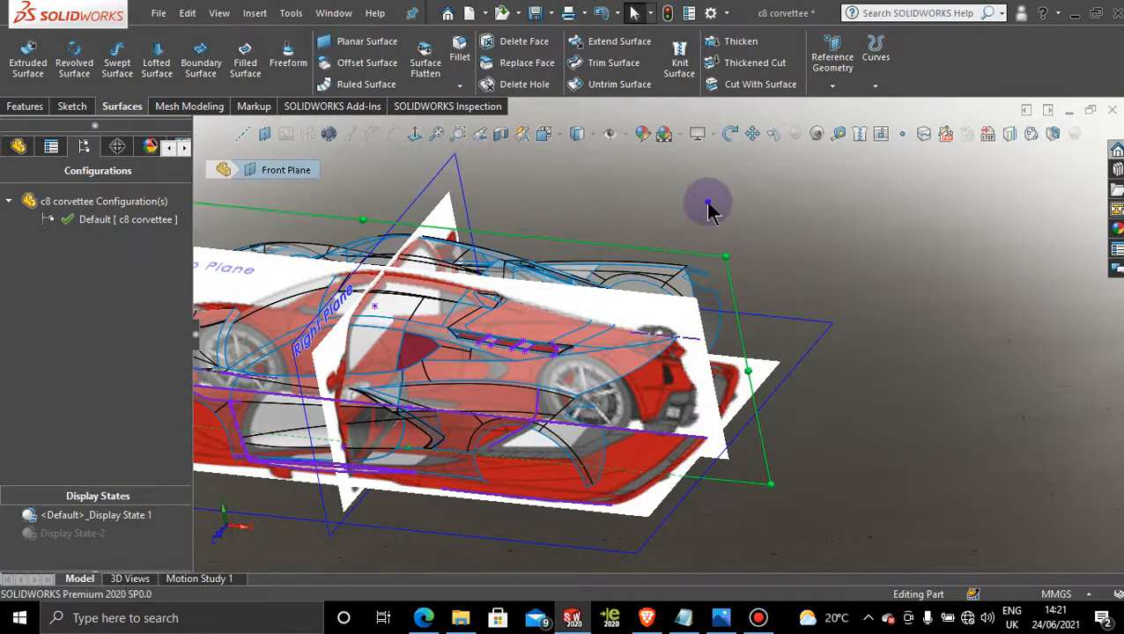
{"action": "left_click", "coordinate": [728, 266]}
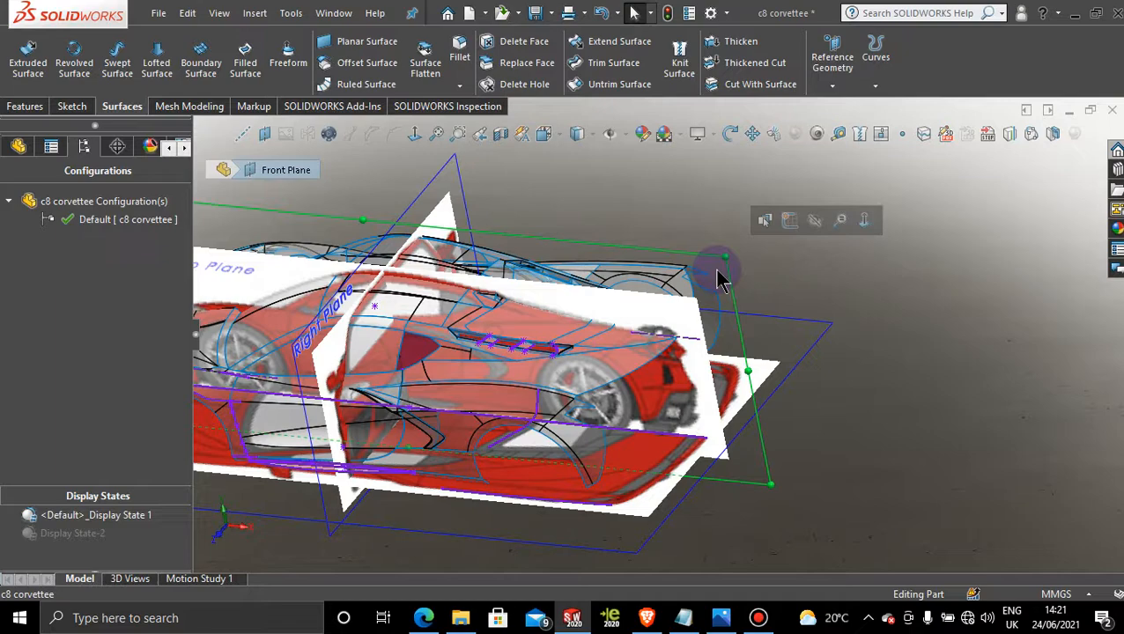
{"action": "left_click", "coordinate": [789, 220]}
{"action": "left_click", "coordinate": [416, 135]}
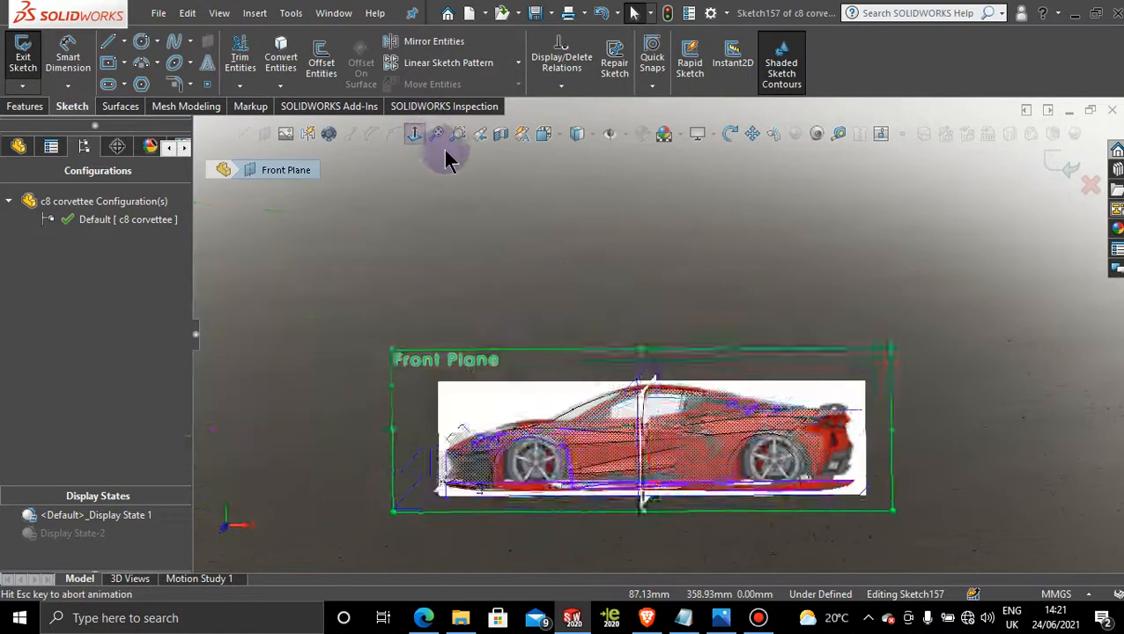
Sketch a horizontal centerline about 142 mm long from the rear bumper's outermost point forward over the rear wheel, and exit the sketch
{"action": "scroll", "coordinate": [844, 438], "scroll_direction": "down", "scroll_amount": 5}
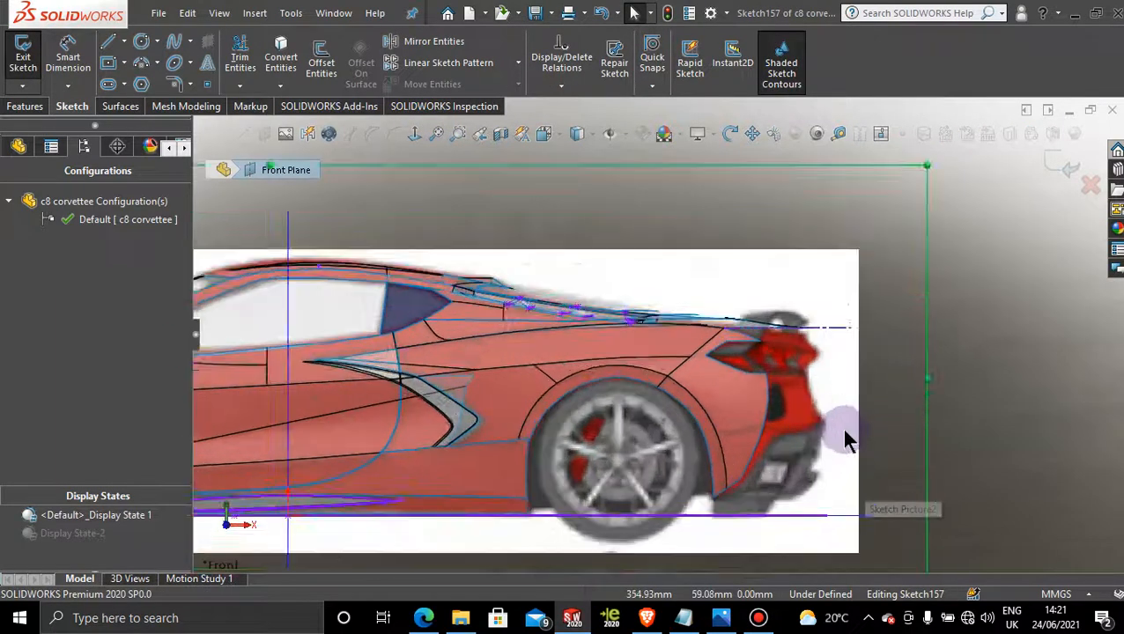
{"action": "scroll", "coordinate": [844, 431], "scroll_direction": "down", "scroll_amount": 2}
{"action": "left_click", "coordinate": [124, 42]}
{"action": "left_click", "coordinate": [142, 81]}
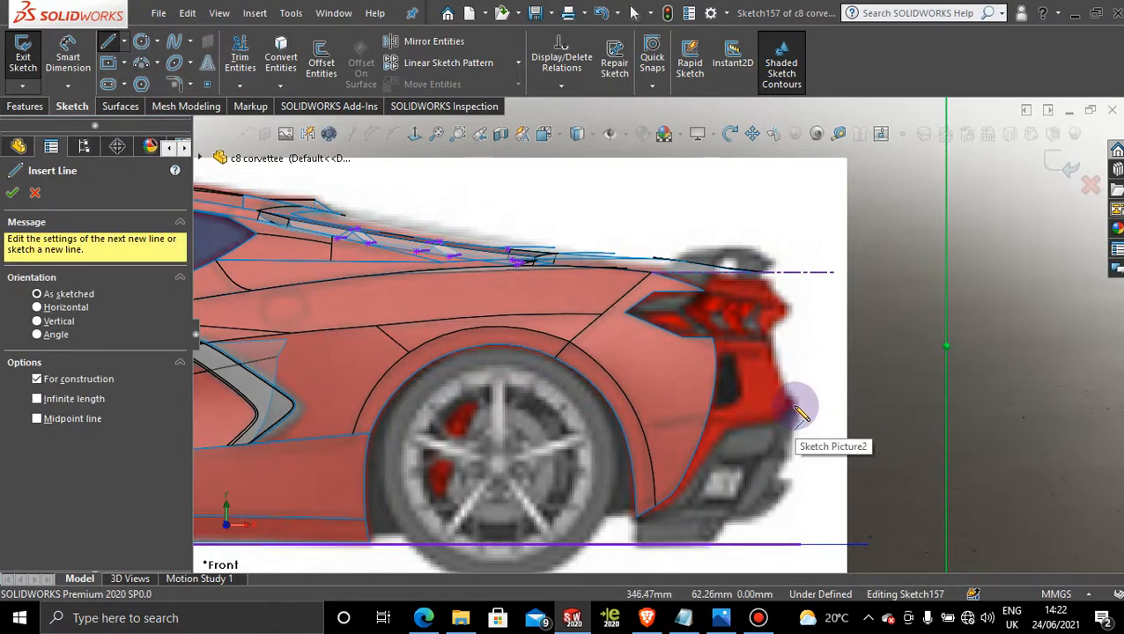
{"action": "left_click", "coordinate": [794, 408]}
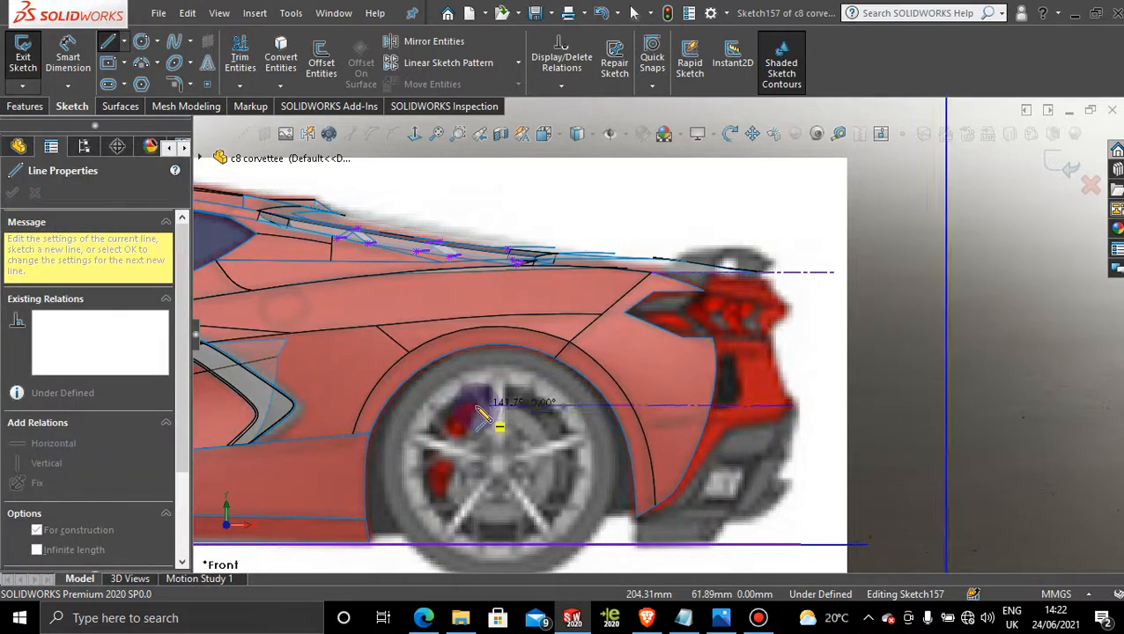
{"action": "left_click", "coordinate": [476, 406]}
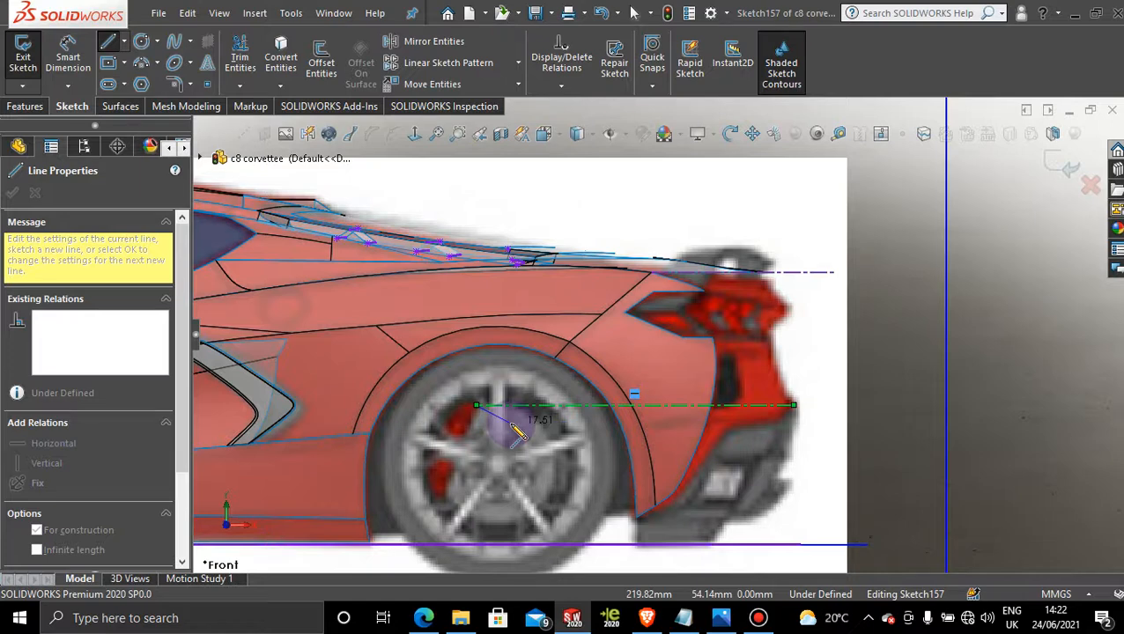
{"action": "key", "text": "Escape"}
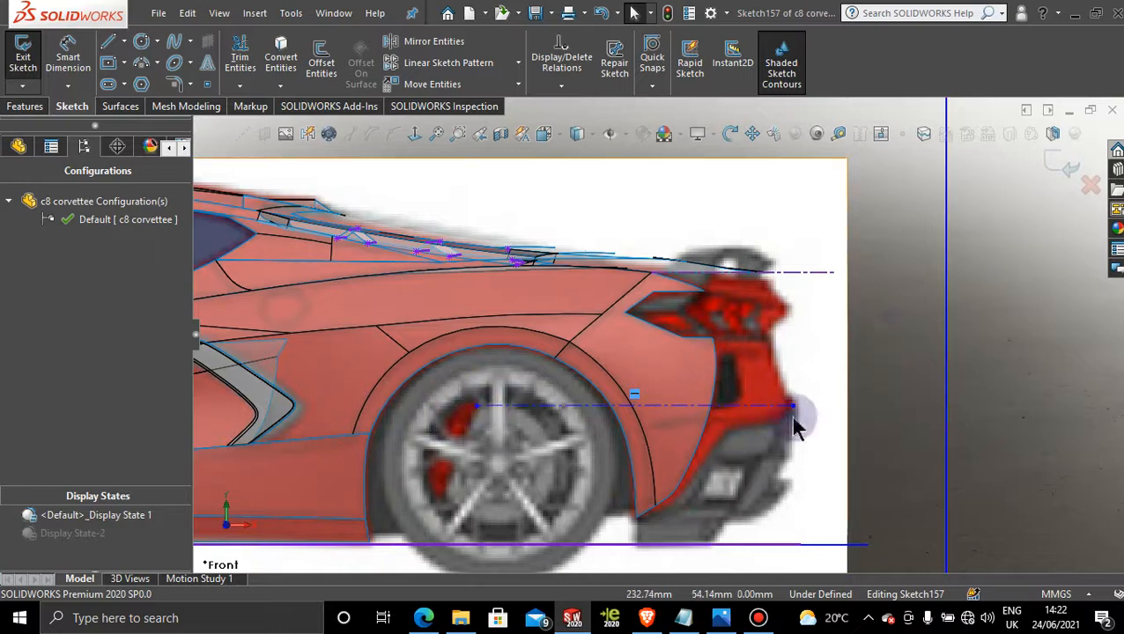
{"action": "left_click", "coordinate": [941, 361]}
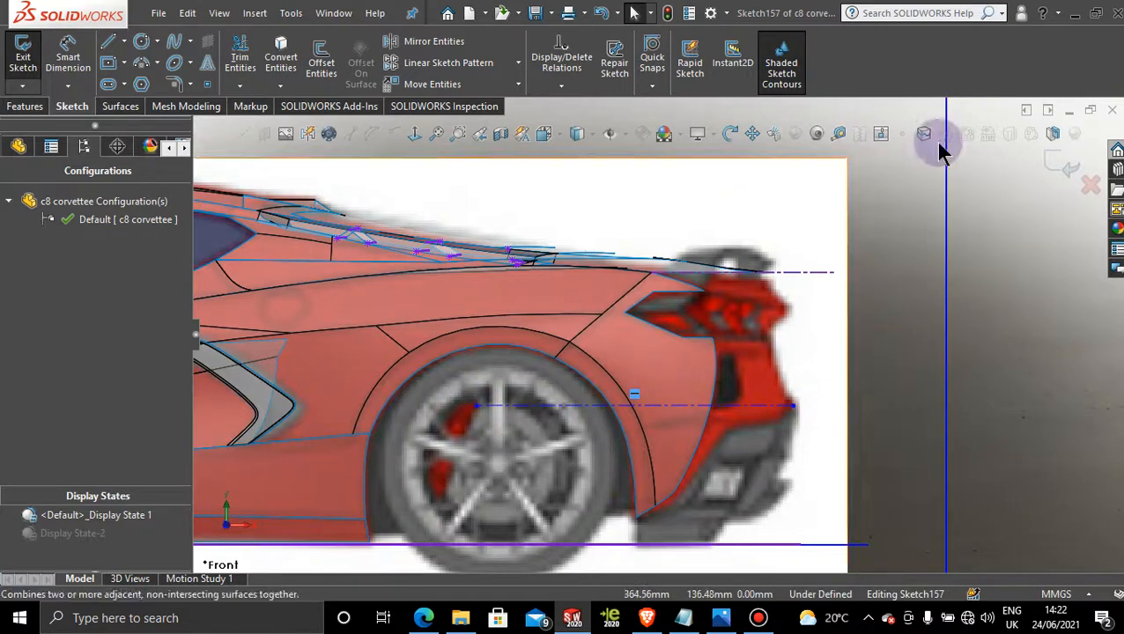
{"action": "left_click", "coordinate": [1060, 161]}
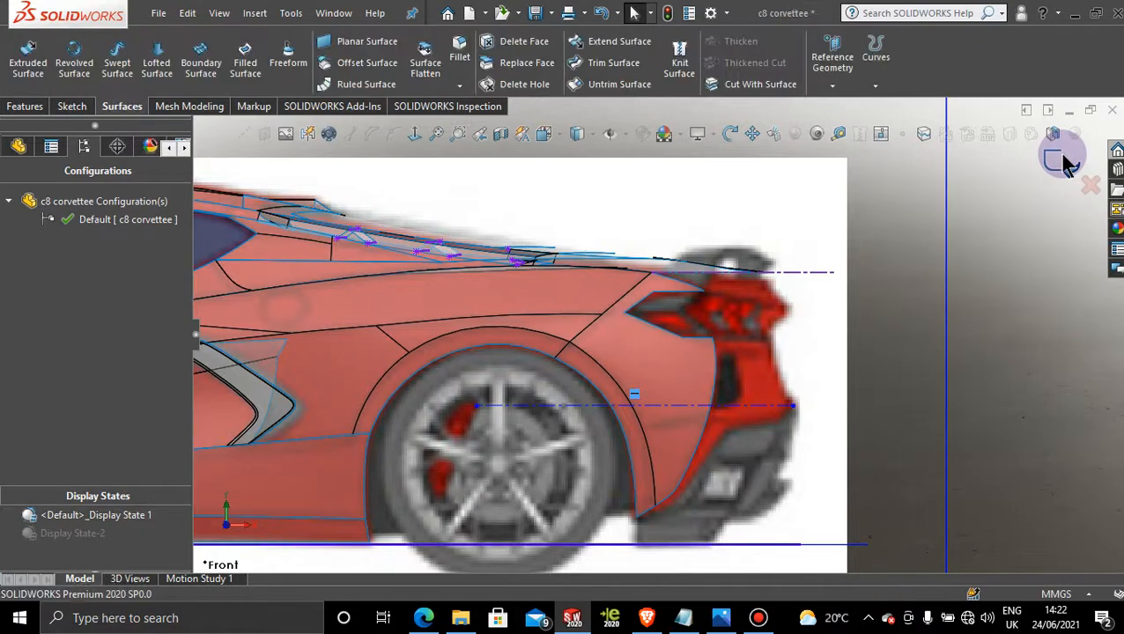
Create a reference plane perpendicular to the new centerline and passing through its endpoint at the rear bumper
{"action": "left_click", "coordinate": [266, 135]}
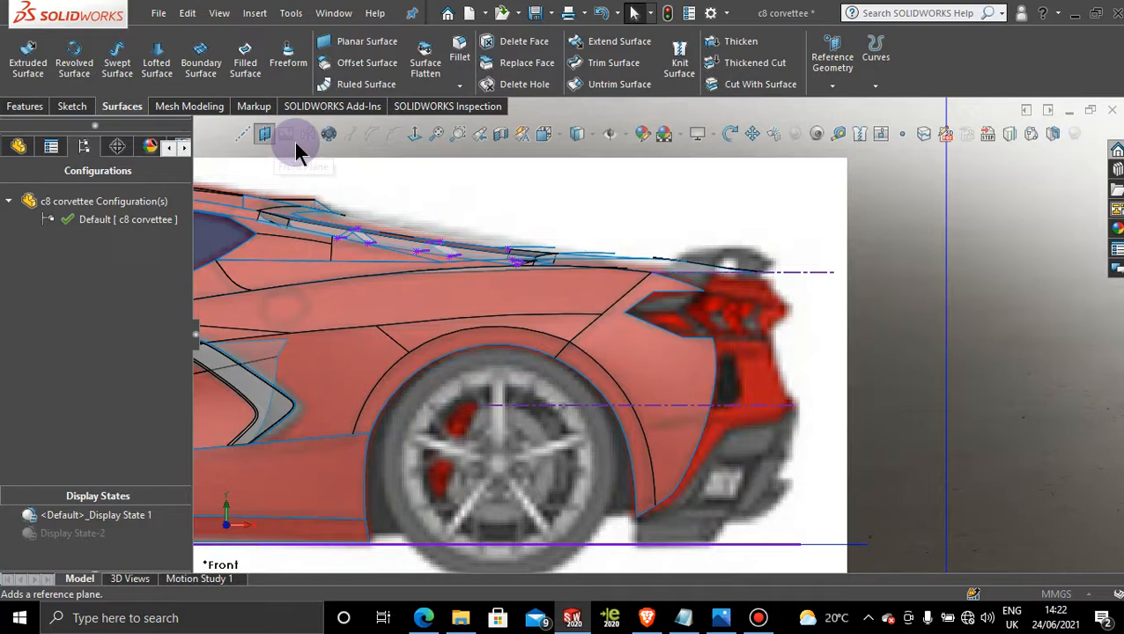
{"action": "left_click", "coordinate": [737, 405]}
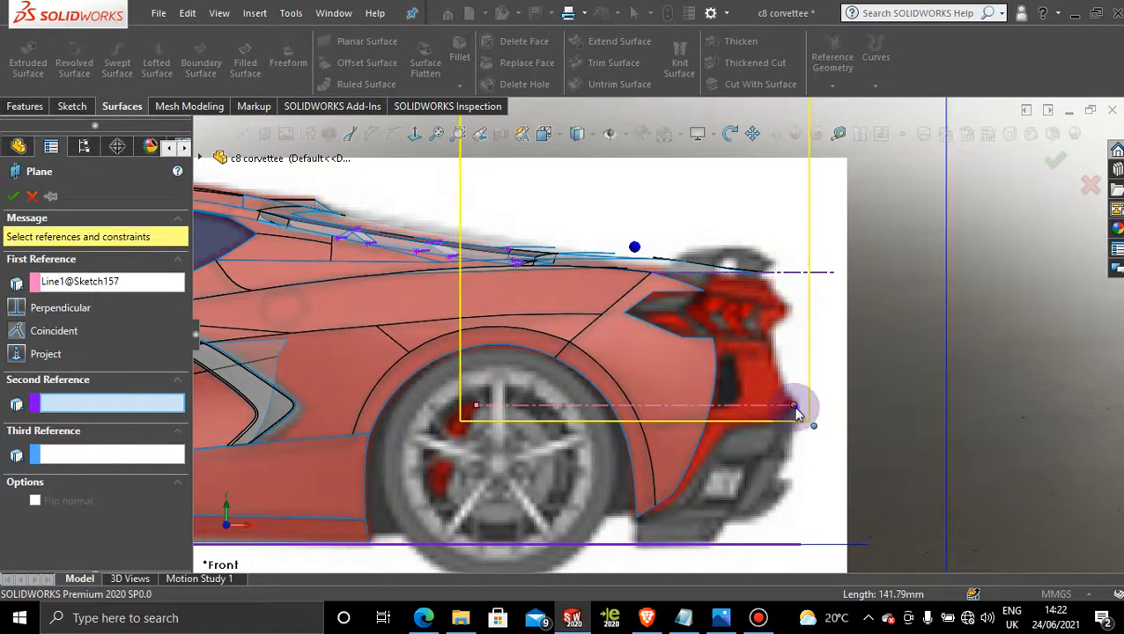
{"action": "left_click", "coordinate": [795, 409]}
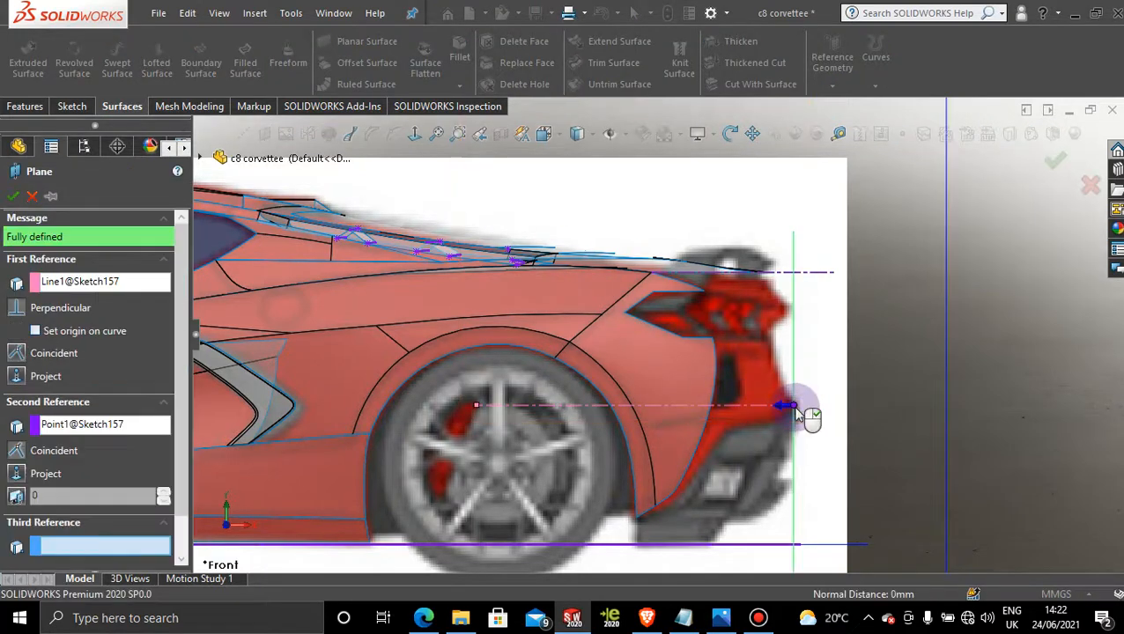
{"action": "left_click", "coordinate": [12, 197]}
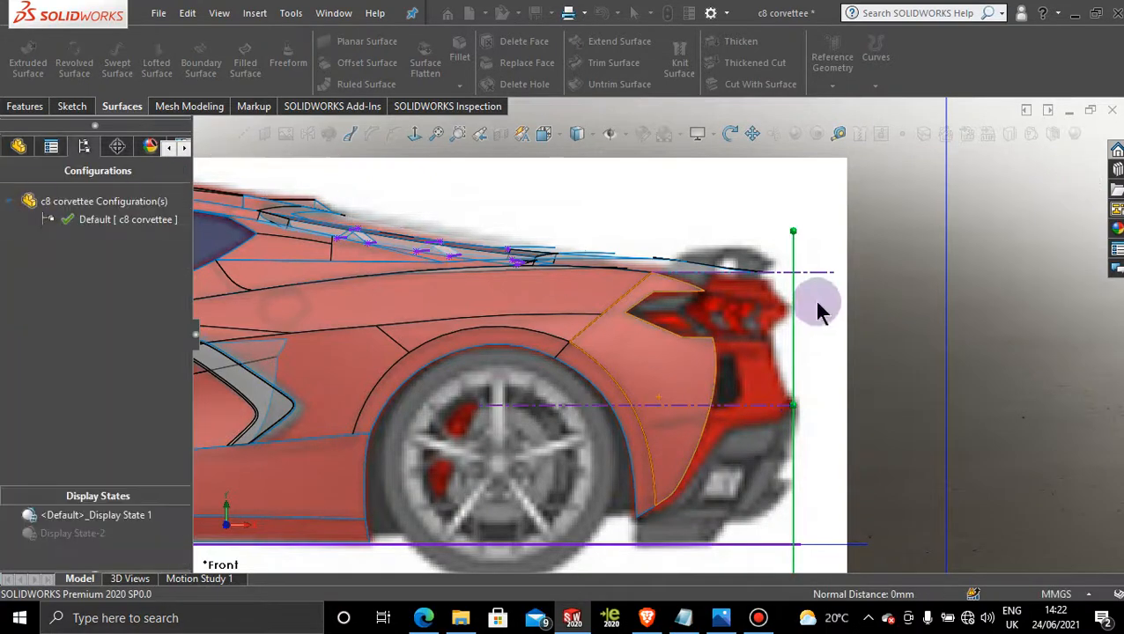
Start a new sketch on the reference plane at the rear bumper
{"action": "key", "text": "f"}
{"action": "mouse_move", "coordinate": [879, 344]}
{"action": "middle_mouse_down"}
{"action": "mouse_move", "coordinate": [848, 336]}
{"action": "mouse_move", "coordinate": [835, 352]}
{"action": "mouse_move", "coordinate": [759, 317]}
{"action": "middle_mouse_up"}
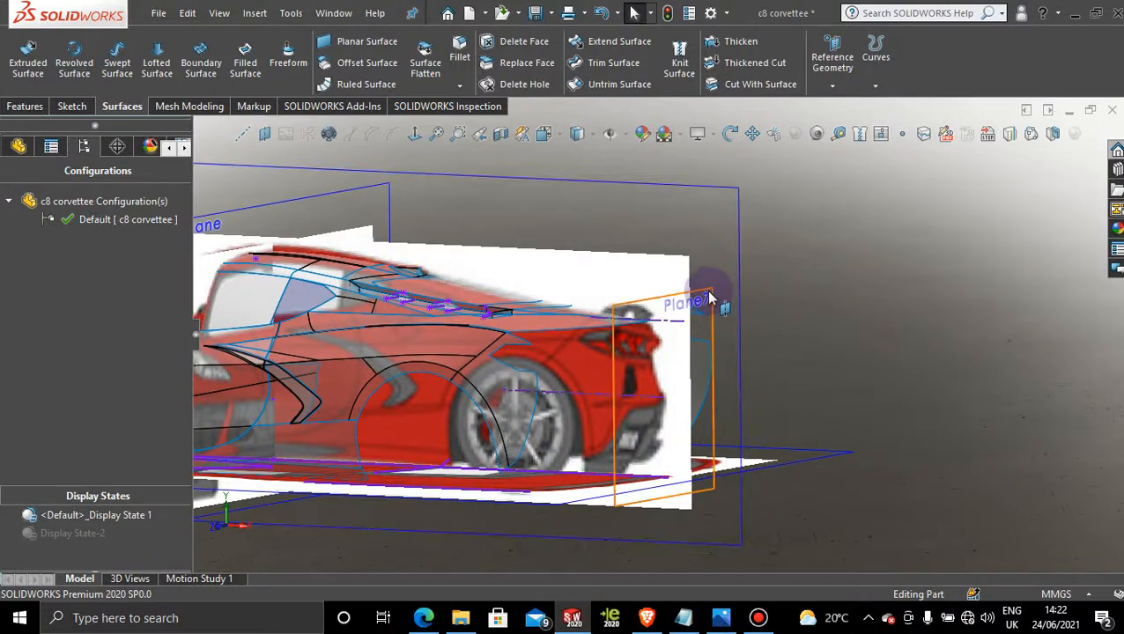
{"action": "right_click", "coordinate": [710, 297]}
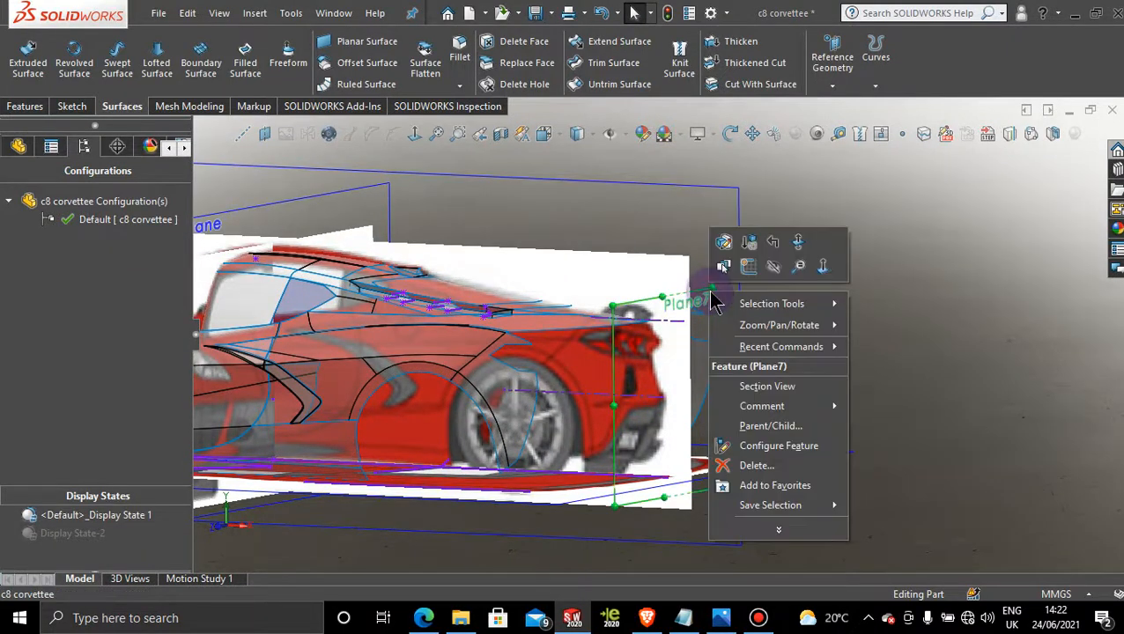
{"action": "left_click", "coordinate": [750, 265]}
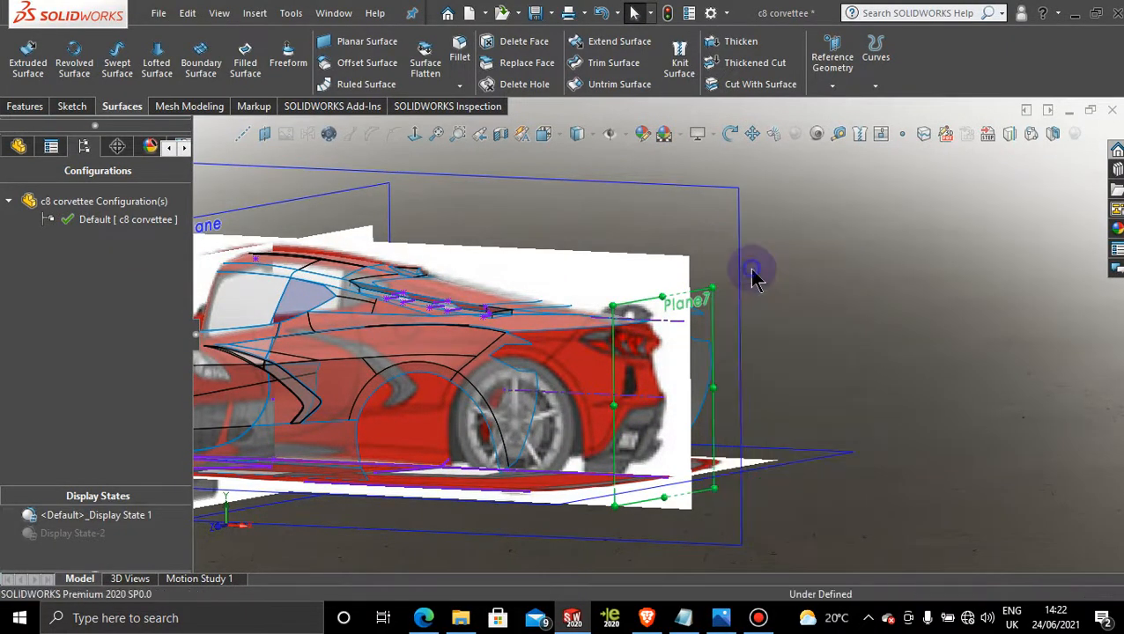
Insert the rear-view image vhcgym from the corvette im folder as a sketch picture on the rear plane
{"action": "left_click", "coordinate": [283, 135]}
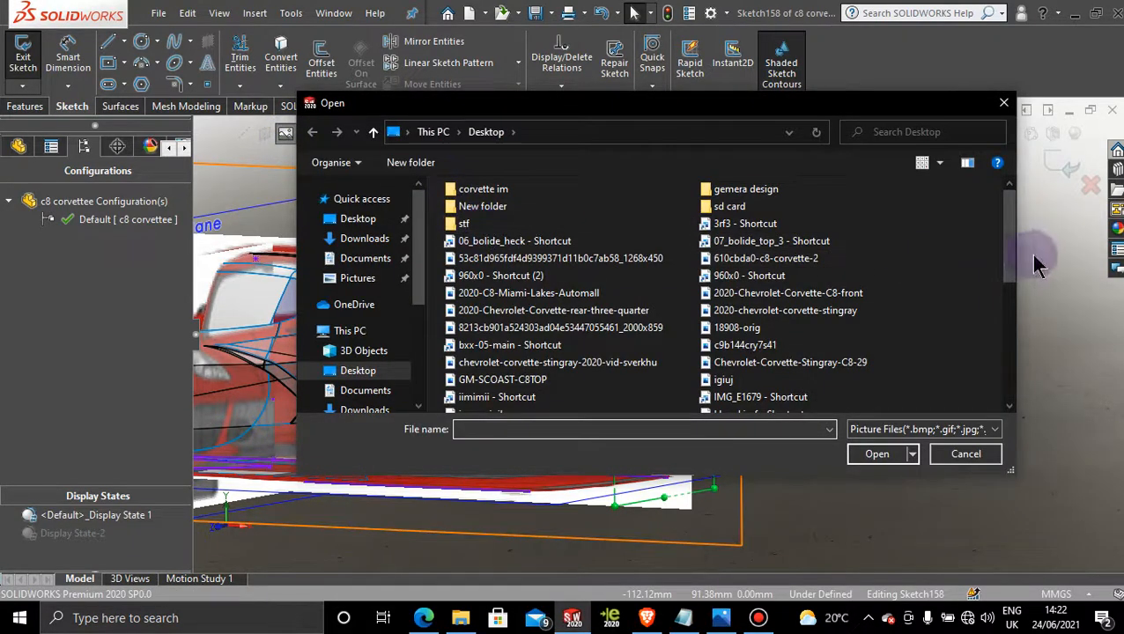
{"action": "mouse_move", "coordinate": [1007, 236]}
{"action": "left_mouse_down"}
{"action": "mouse_move", "coordinate": [1010, 375]}
{"action": "mouse_move", "coordinate": [1012, 245]}
{"action": "left_mouse_up"}
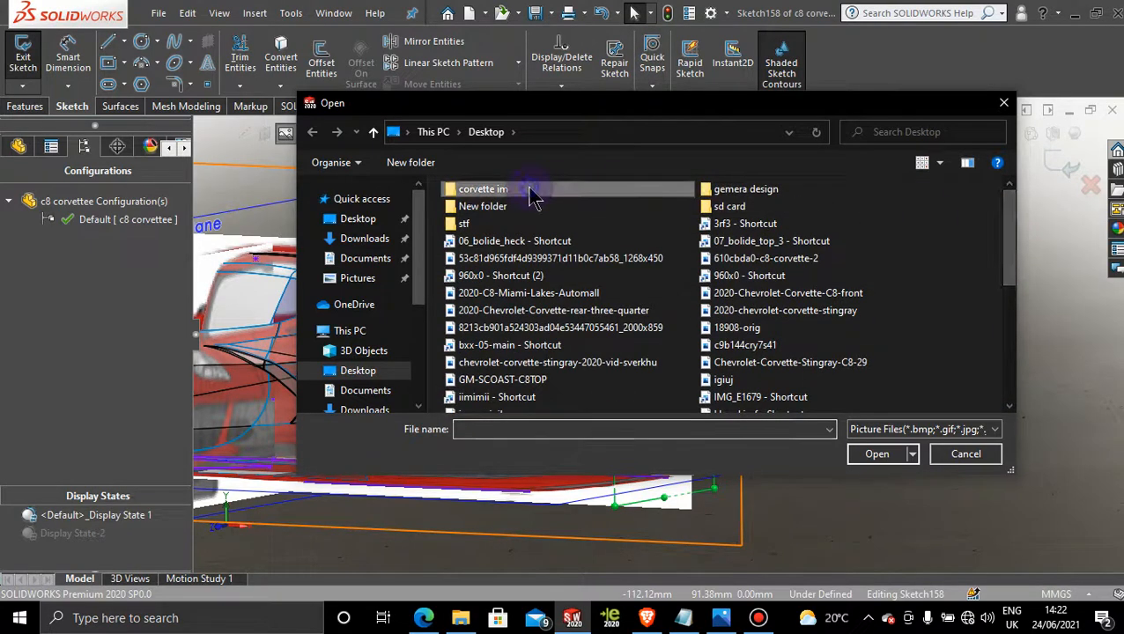
{"action": "double_click", "coordinate": [520, 189]}
{"action": "left_click_drag", "start_coordinate": [1012, 193], "coordinate": [1013, 418]}
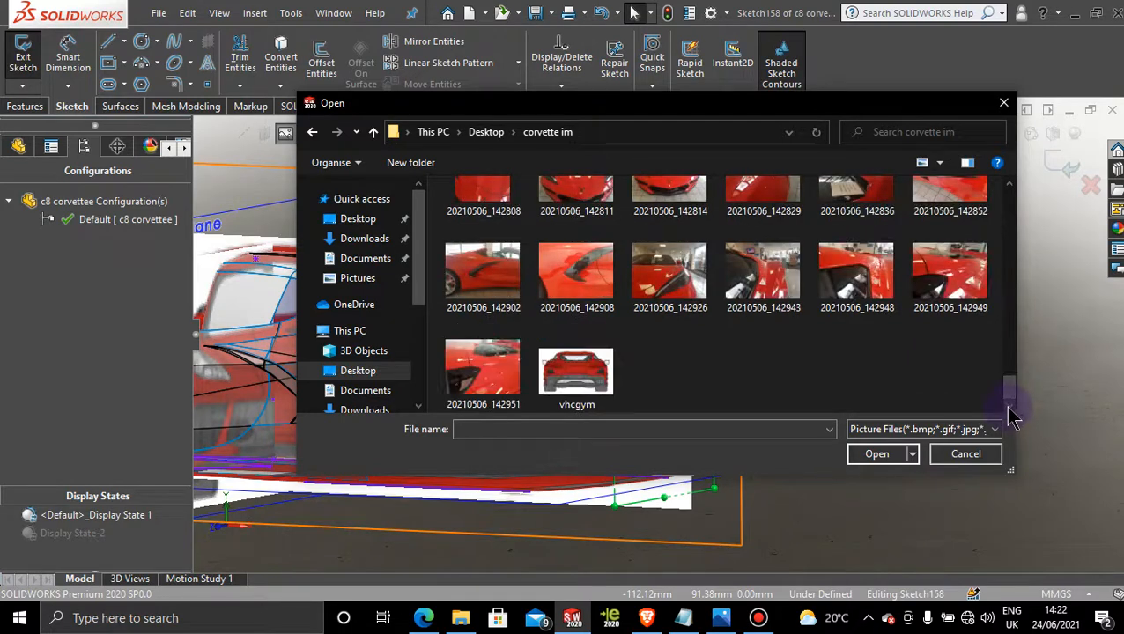
{"action": "double_click", "coordinate": [596, 370]}
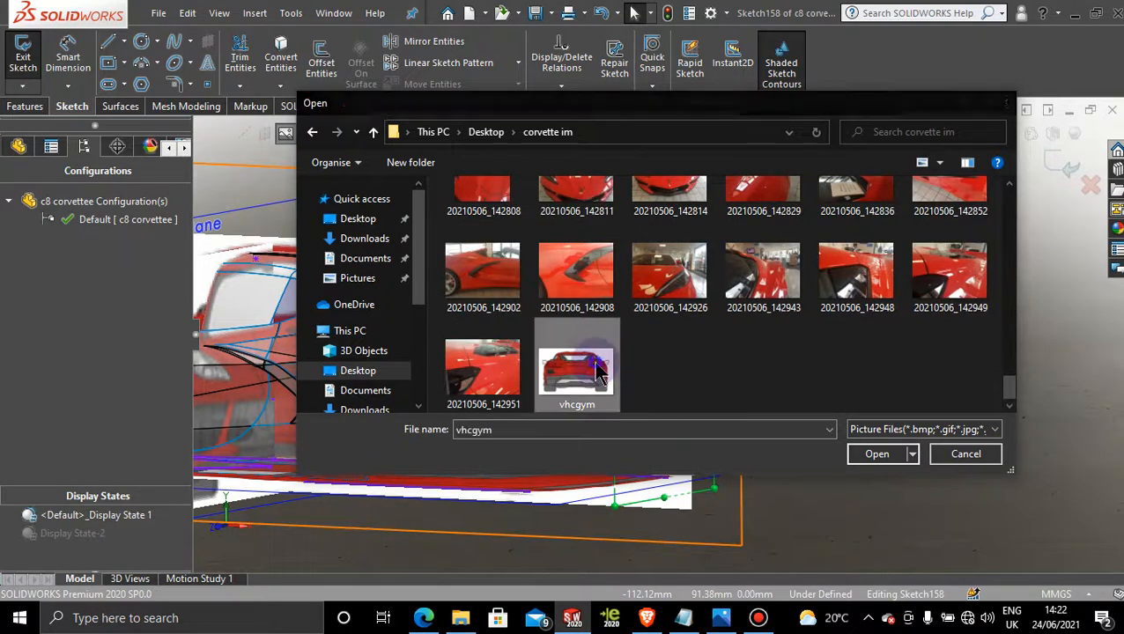
Move the rear-view picture over the car and scale it proportionally to about 396 mm by 246 mm
{"action": "scroll", "coordinate": [987, 339], "scroll_direction": "up", "scroll_amount": 6}
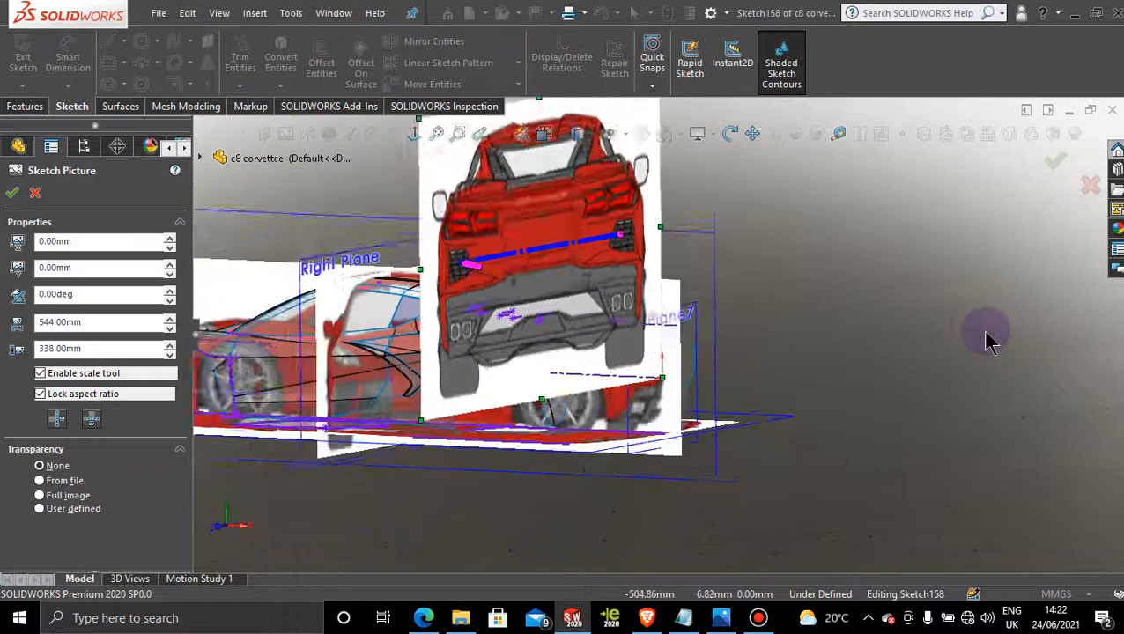
{"action": "middle_click_drag", "start_coordinate": [710, 321], "coordinate": [683, 312]}
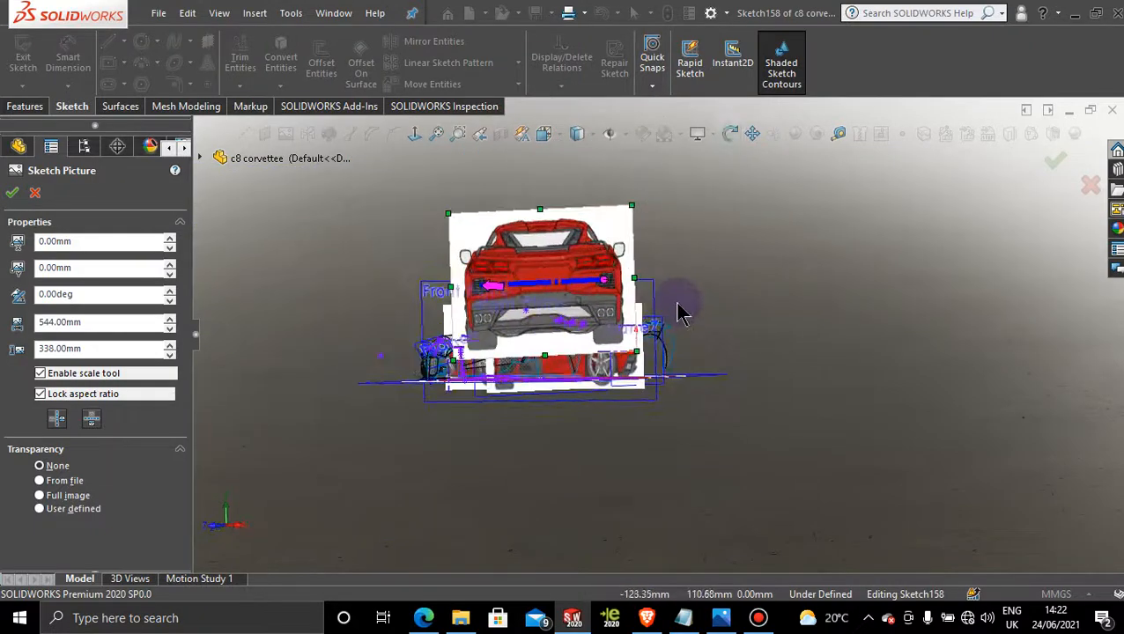
{"action": "key", "text": "space"}
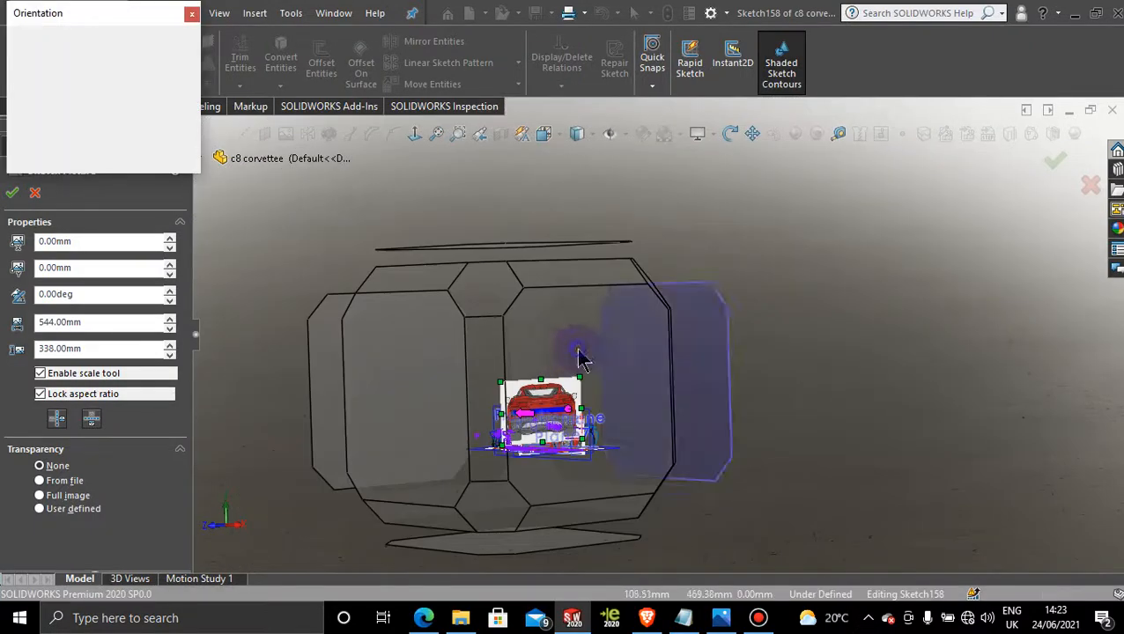
{"action": "left_click", "coordinate": [580, 357]}
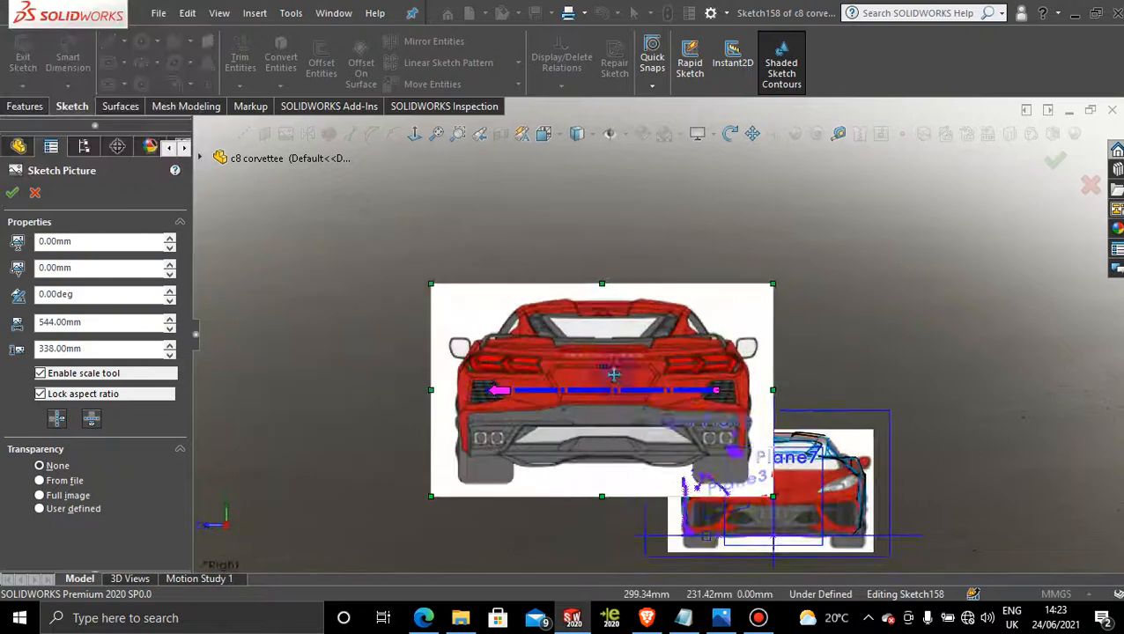
{"action": "mouse_move", "coordinate": [601, 345]}
{"action": "left_mouse_down"}
{"action": "mouse_move", "coordinate": [775, 430]}
{"action": "mouse_move", "coordinate": [760, 433]}
{"action": "left_mouse_up"}
{"action": "scroll", "coordinate": [867, 450], "scroll_direction": "up", "scroll_amount": 4}
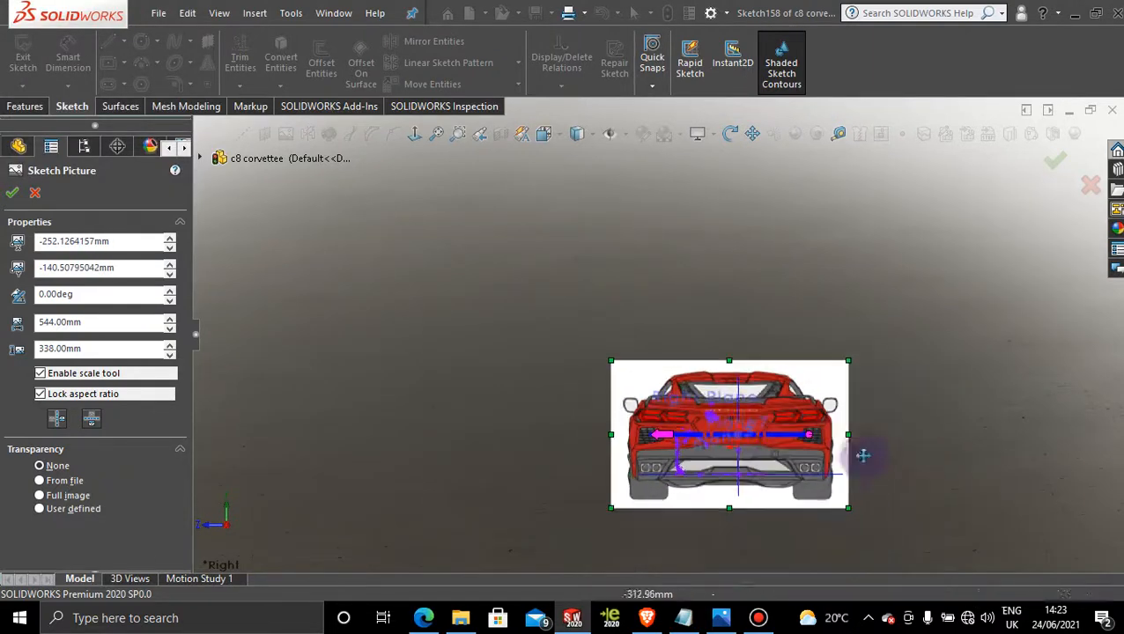
{"action": "scroll", "coordinate": [778, 446], "scroll_direction": "down", "scroll_amount": 5}
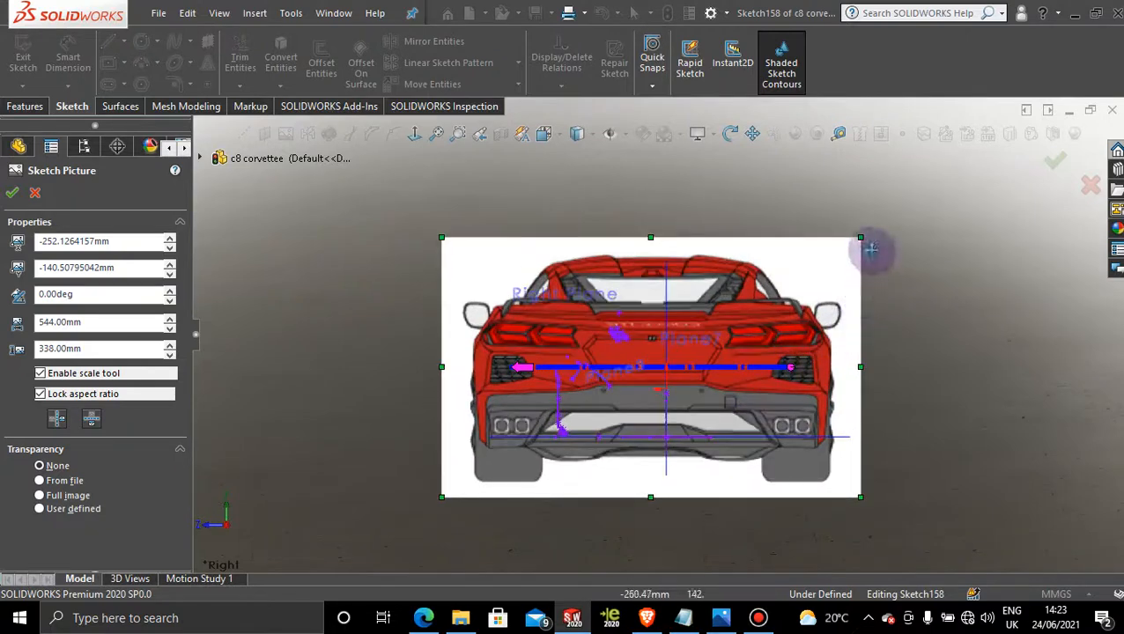
{"action": "mouse_move", "coordinate": [859, 235]}
{"action": "left_mouse_down"}
{"action": "mouse_move", "coordinate": [793, 251]}
{"action": "mouse_move", "coordinate": [724, 333]}
{"action": "mouse_move", "coordinate": [740, 326]}
{"action": "left_mouse_up"}
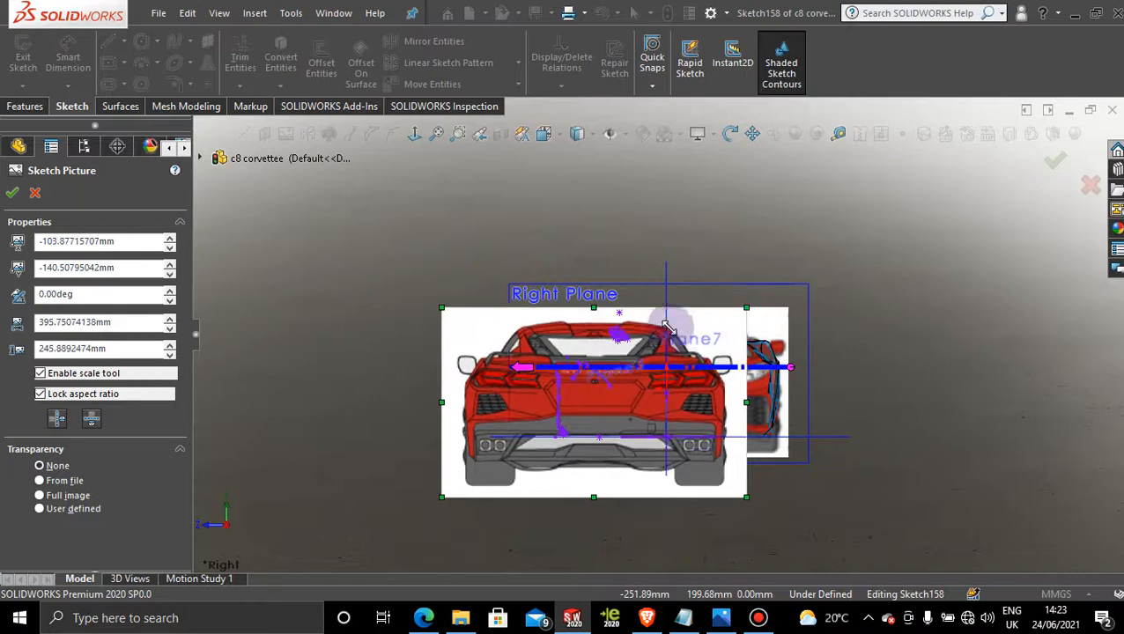
Center the rear-view picture on the vertical axis at about X -196.8 mm, Y -96.2 mm, accept it and exit the sketch
{"action": "mouse_move", "coordinate": [714, 322]}
{"action": "left_mouse_down"}
{"action": "mouse_move", "coordinate": [780, 311]}
{"action": "mouse_move", "coordinate": [785, 252]}
{"action": "mouse_move", "coordinate": [828, 171]}
{"action": "mouse_move", "coordinate": [808, 188]}
{"action": "mouse_move", "coordinate": [774, 291]}
{"action": "left_mouse_up"}
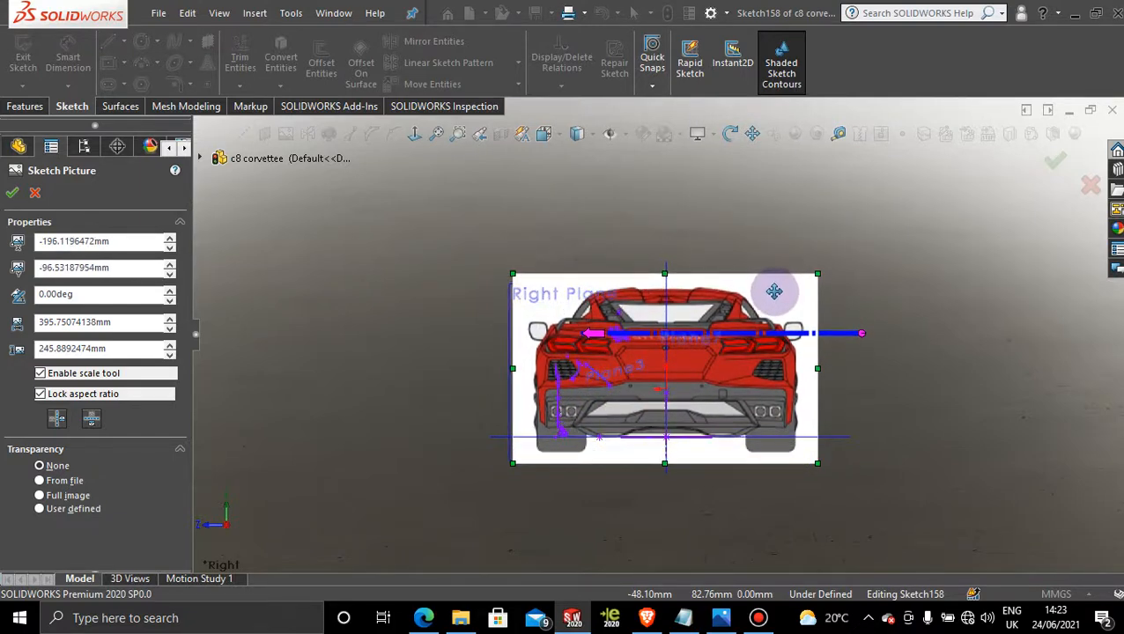
{"action": "scroll", "coordinate": [670, 300], "scroll_direction": "down", "scroll_amount": 5}
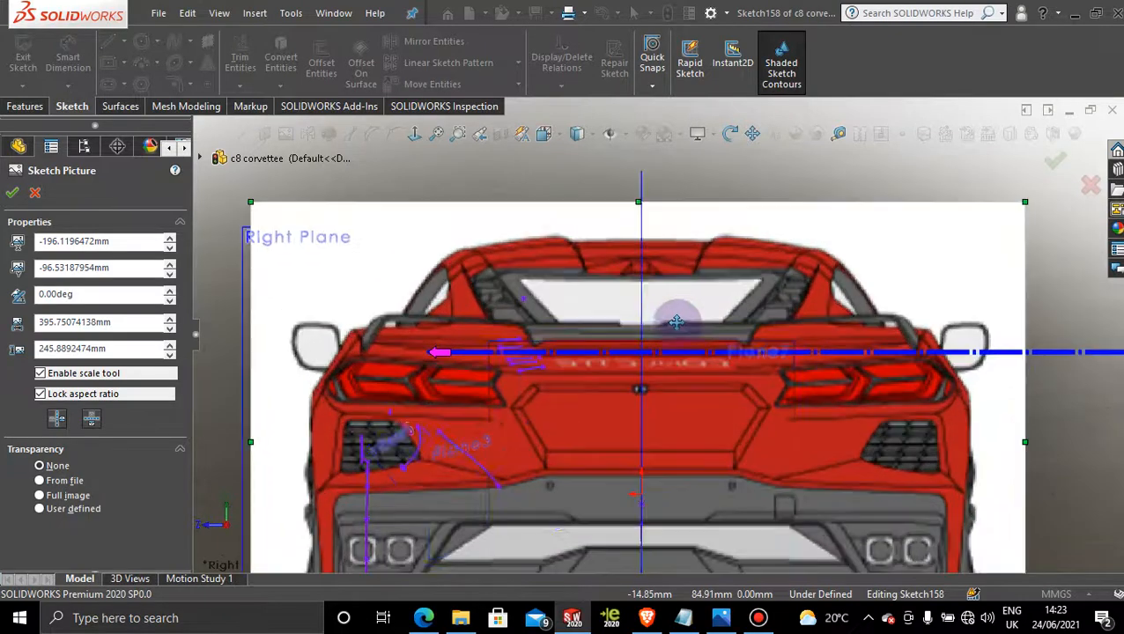
{"action": "scroll", "coordinate": [690, 431], "scroll_direction": "up", "scroll_amount": 3}
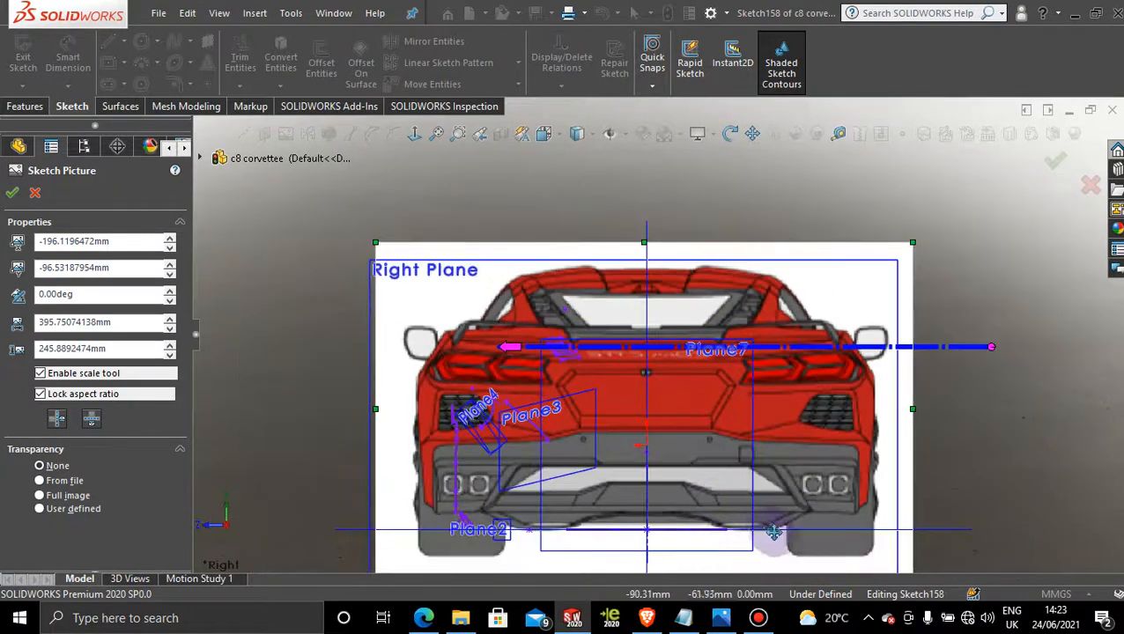
{"action": "scroll", "coordinate": [623, 378], "scroll_direction": "down", "scroll_amount": 4}
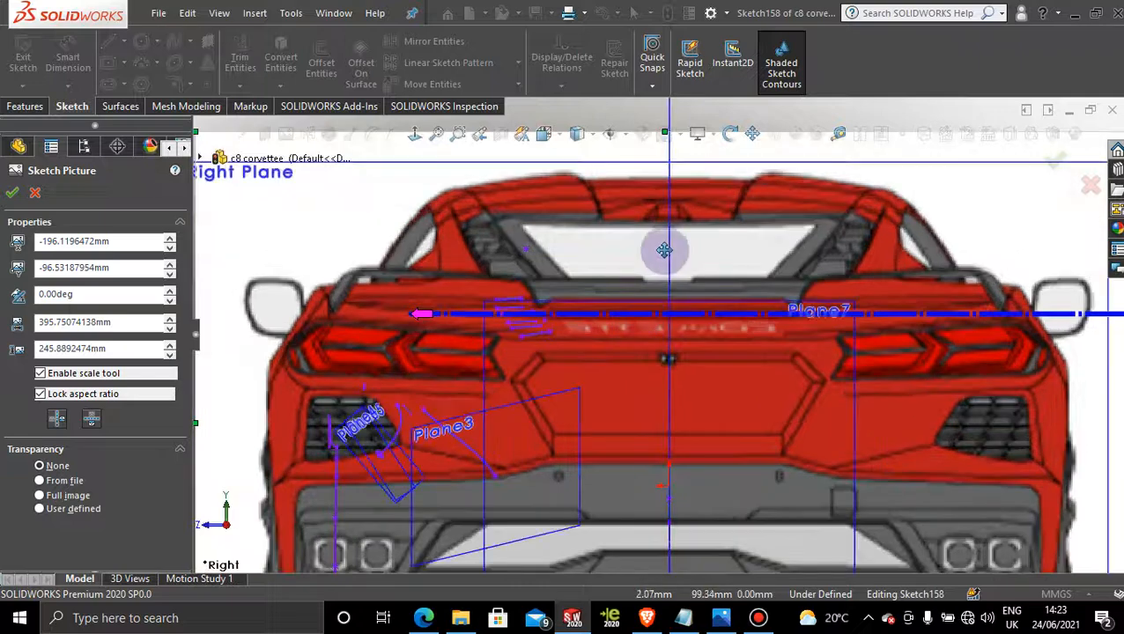
{"action": "left_click_drag", "start_coordinate": [726, 208], "coordinate": [727, 209]}
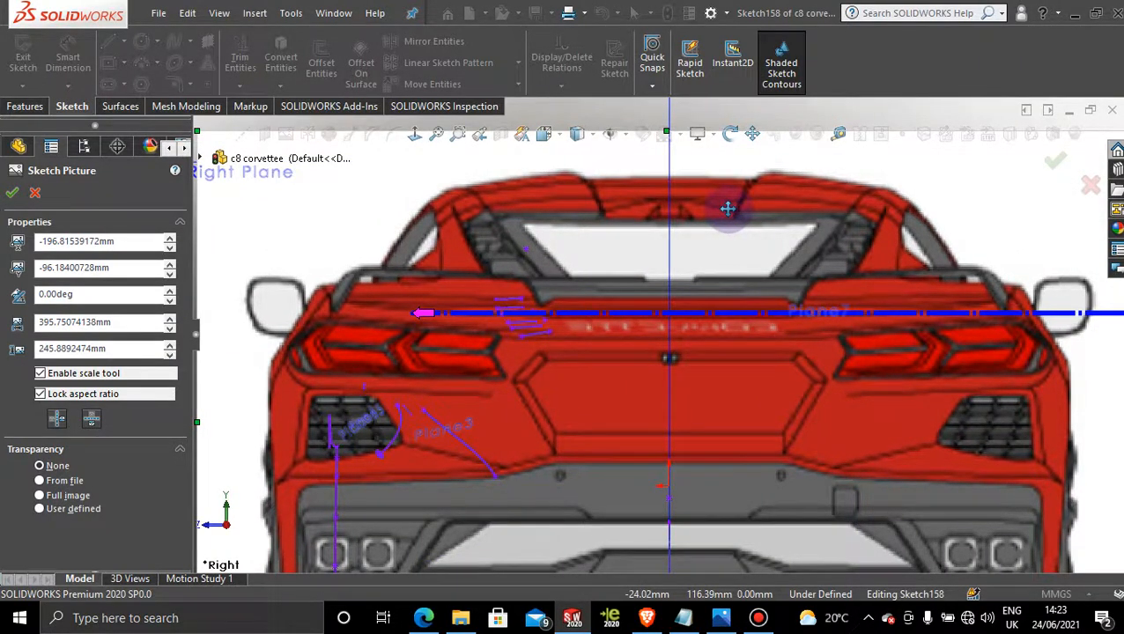
{"action": "scroll", "coordinate": [723, 351], "scroll_direction": "up", "scroll_amount": 3}
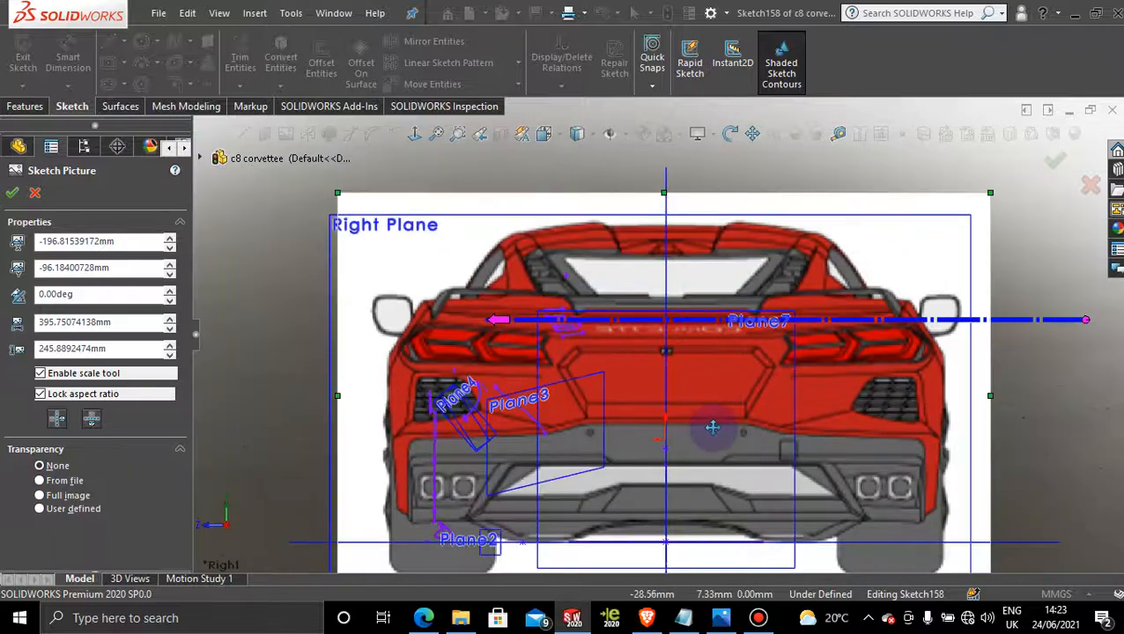
{"action": "scroll", "coordinate": [712, 427], "scroll_direction": "up", "scroll_amount": 5}
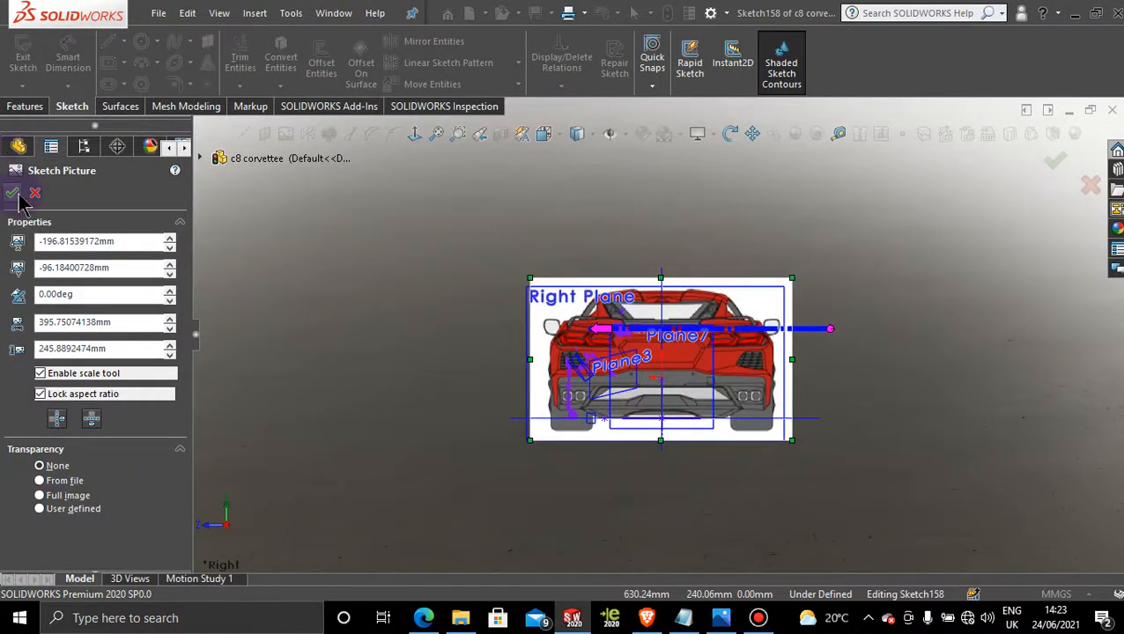
{"action": "left_click", "coordinate": [13, 198]}
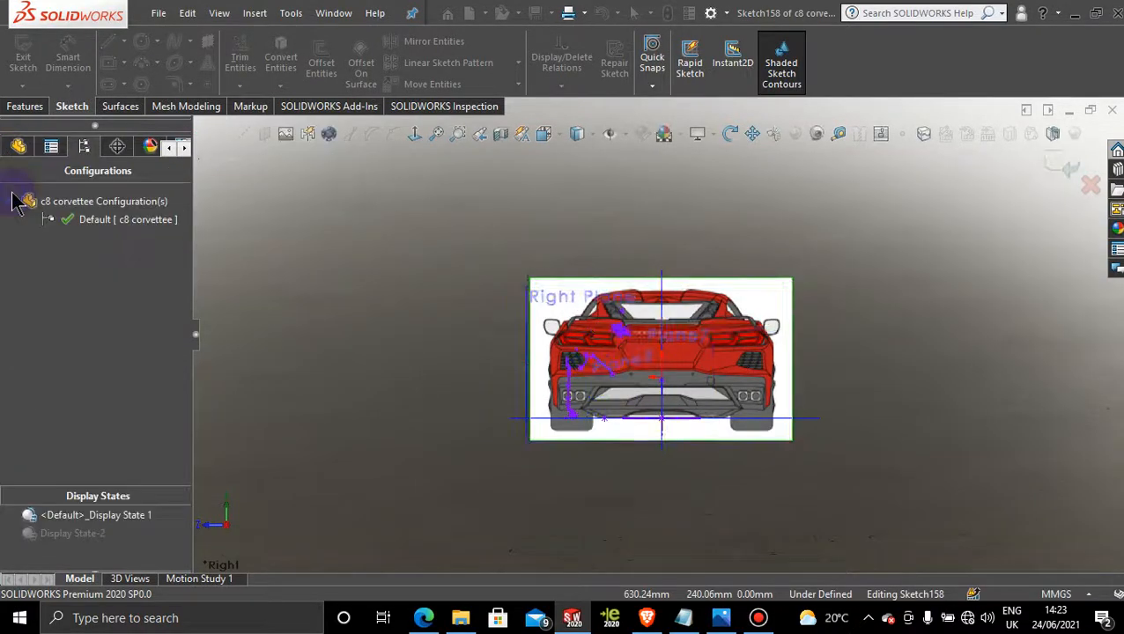
{"action": "left_click", "coordinate": [702, 187]}
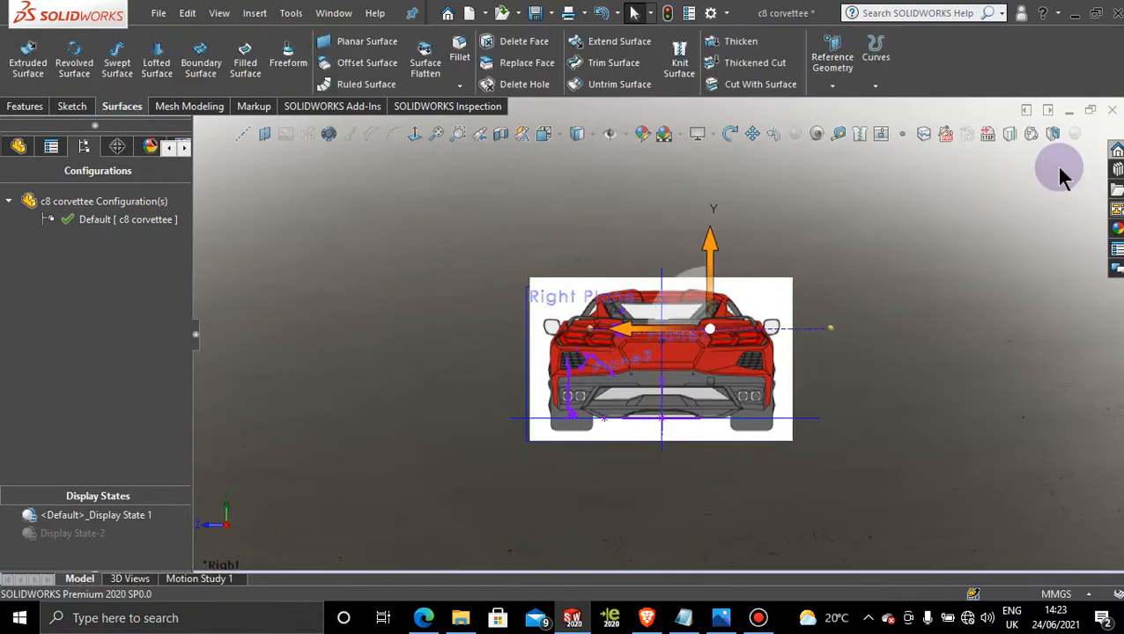
Start a new sketch on the Front Plane
{"action": "middle_click_drag", "start_coordinate": [782, 227], "coordinate": [884, 246]}
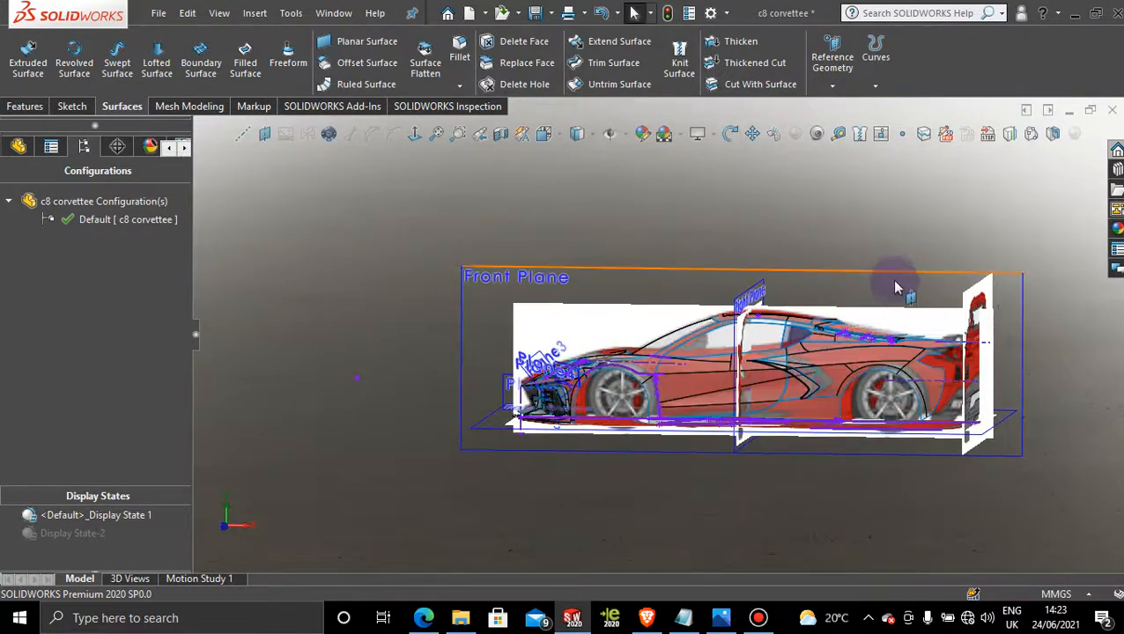
{"action": "left_click", "coordinate": [891, 281]}
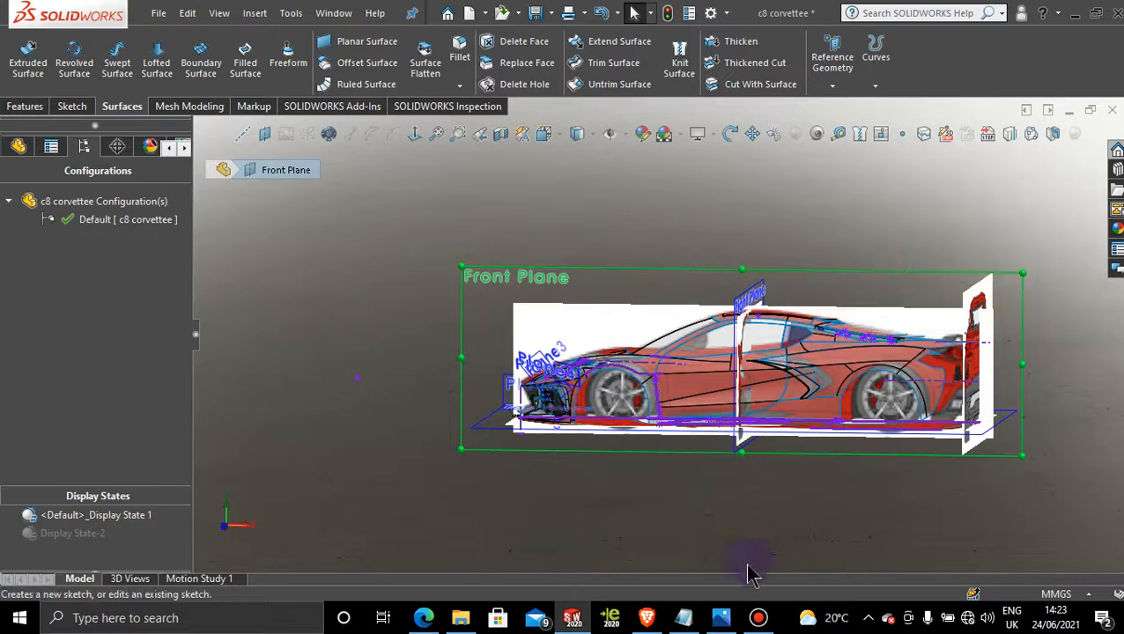
{"action": "left_click", "coordinate": [771, 621]}
{"action": "left_click", "coordinate": [771, 619]}
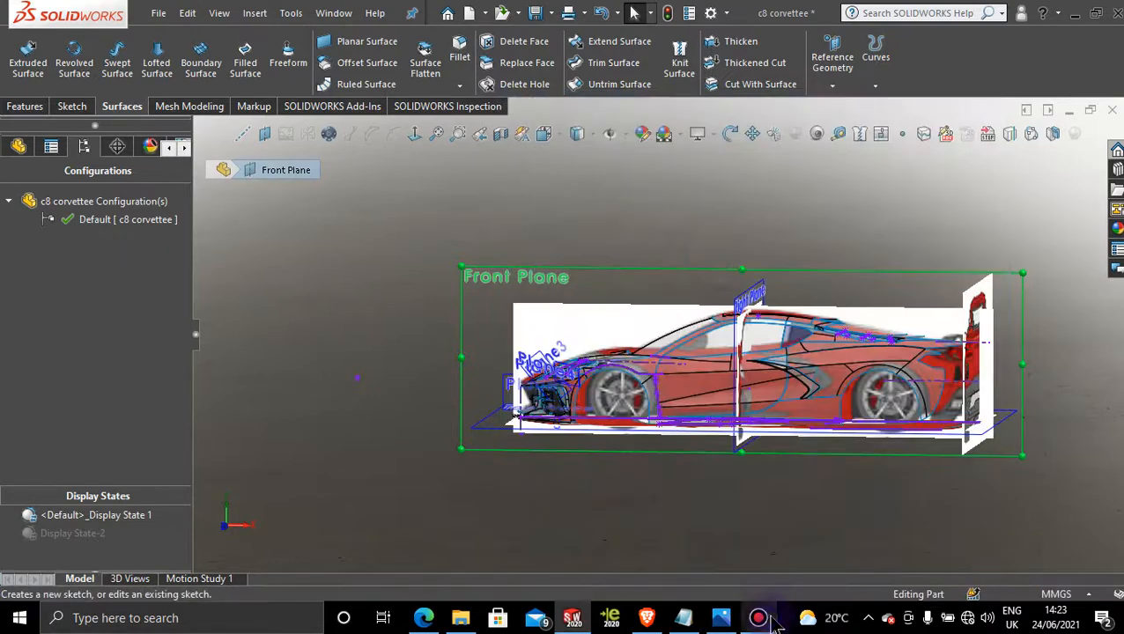
{"action": "left_click", "coordinate": [808, 177]}
{"action": "left_click", "coordinate": [819, 291]}
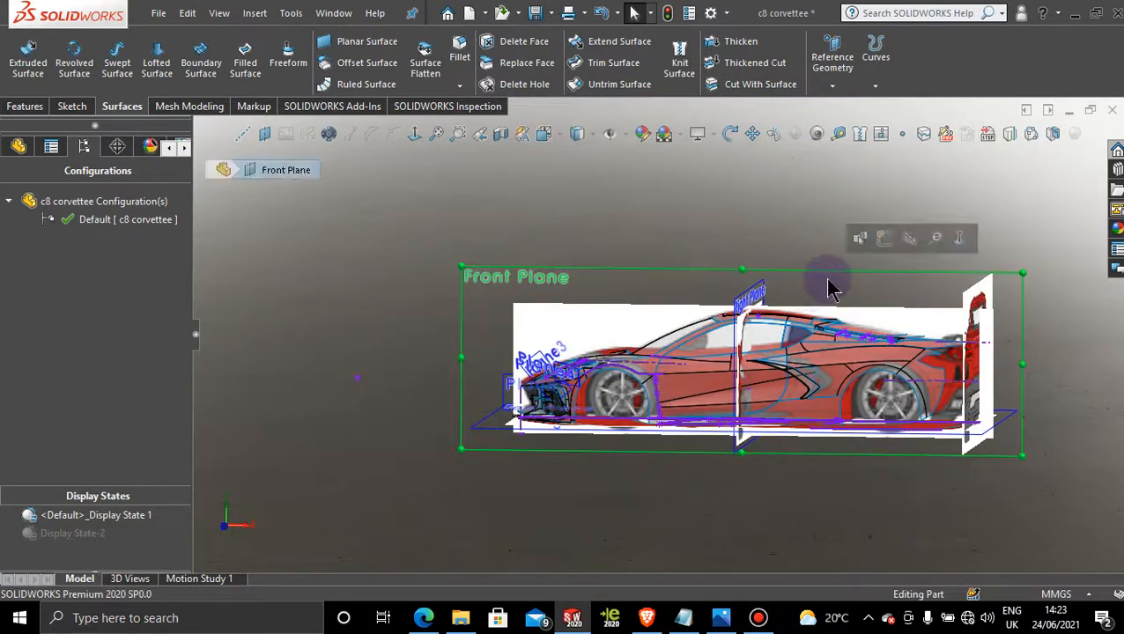
{"action": "left_click", "coordinate": [885, 251]}
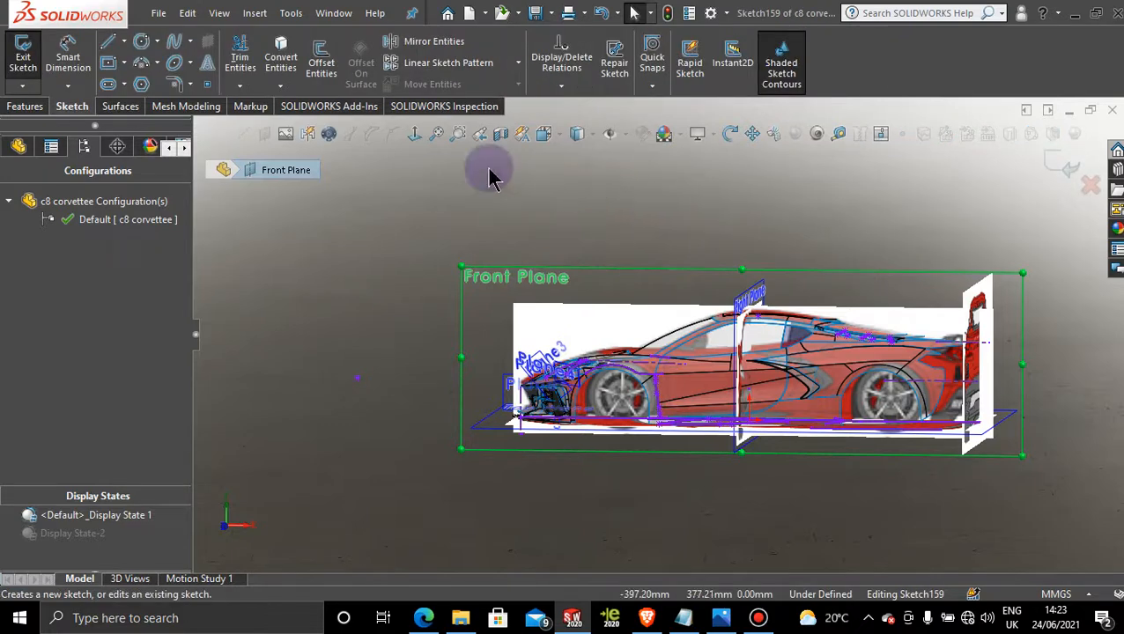
Sketch a diagonal centerline about 427 mm long rising rearward from just above the roof's rear, and exit the sketch
{"action": "left_click", "coordinate": [124, 41]}
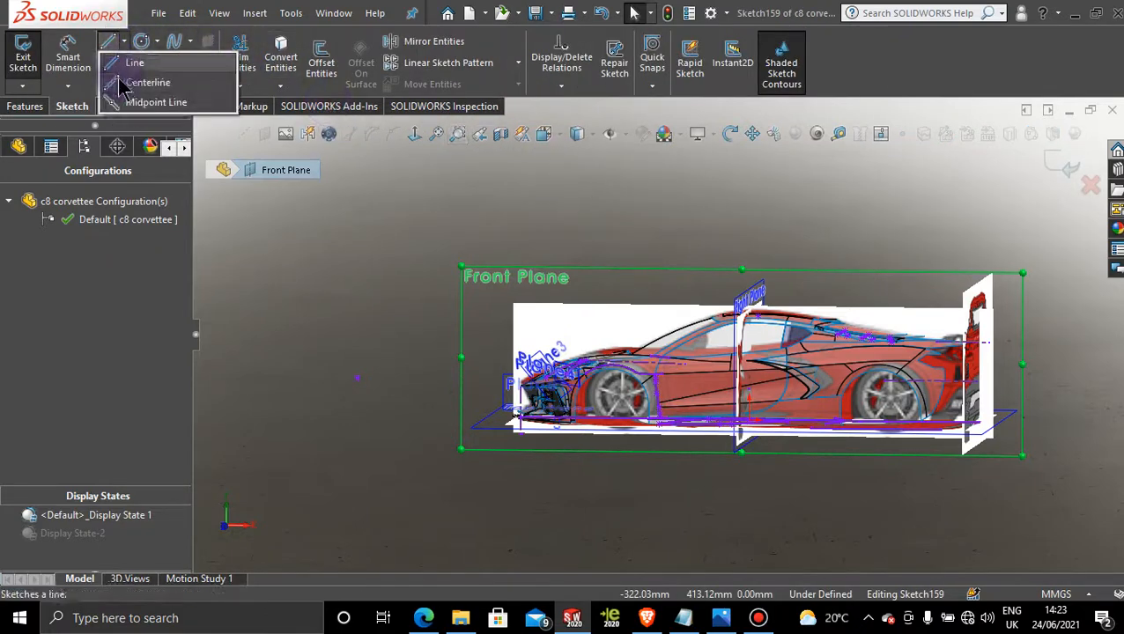
{"action": "left_click", "coordinate": [143, 78]}
{"action": "left_click", "coordinate": [852, 297]}
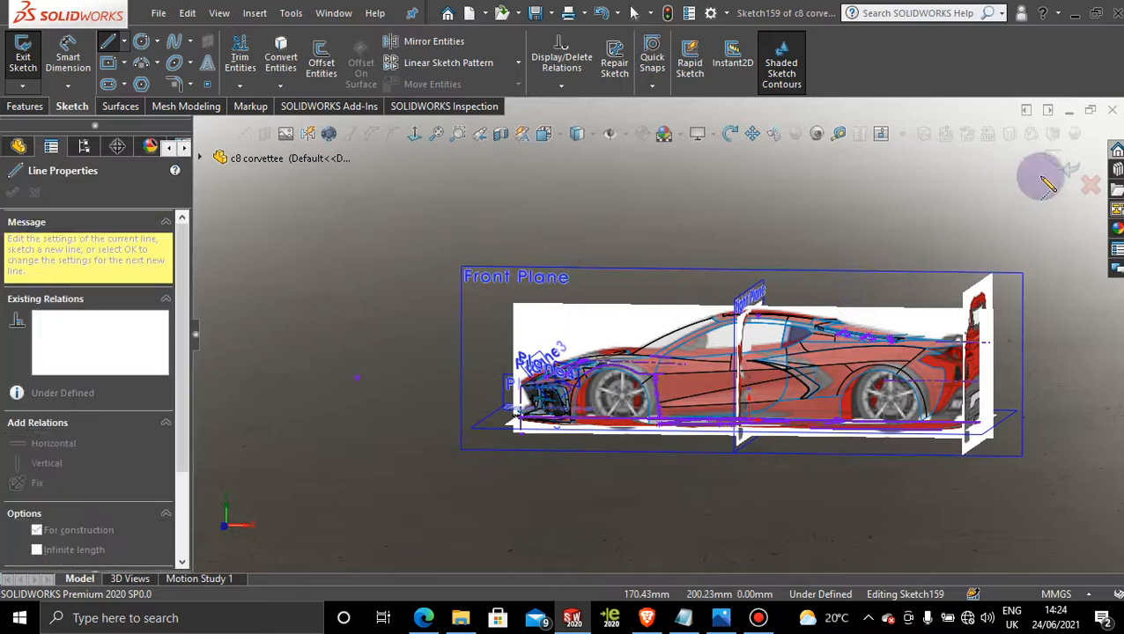
{"action": "scroll", "coordinate": [1042, 175], "scroll_direction": "up", "scroll_amount": 4}
{"action": "left_click", "coordinate": [922, 192]}
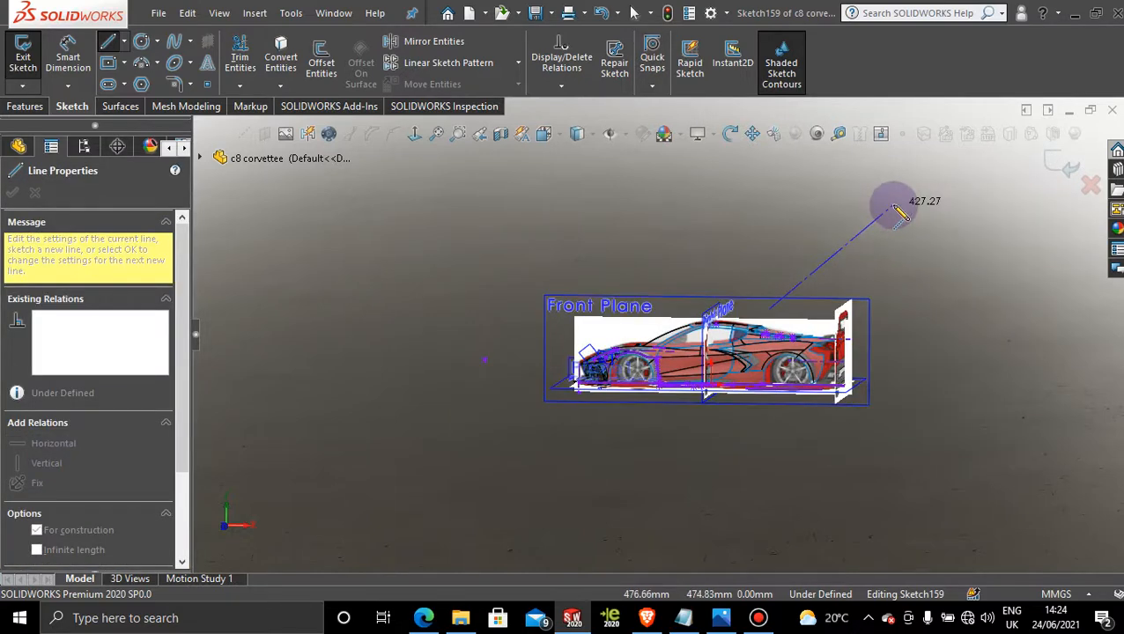
{"action": "left_click", "coordinate": [893, 202]}
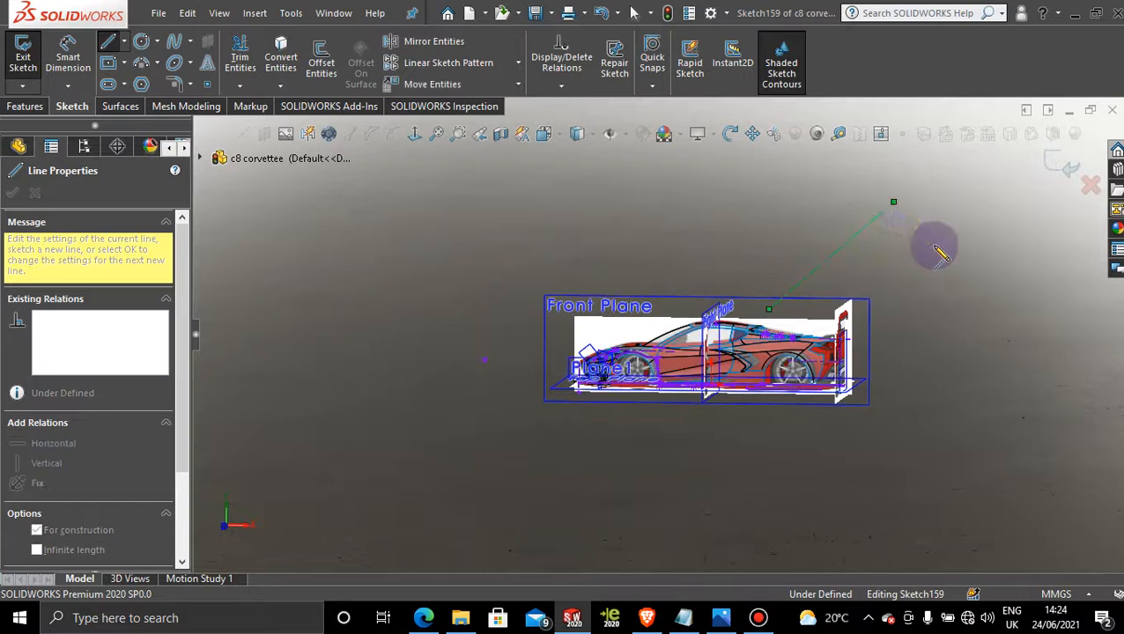
{"action": "key", "text": "Escape"}
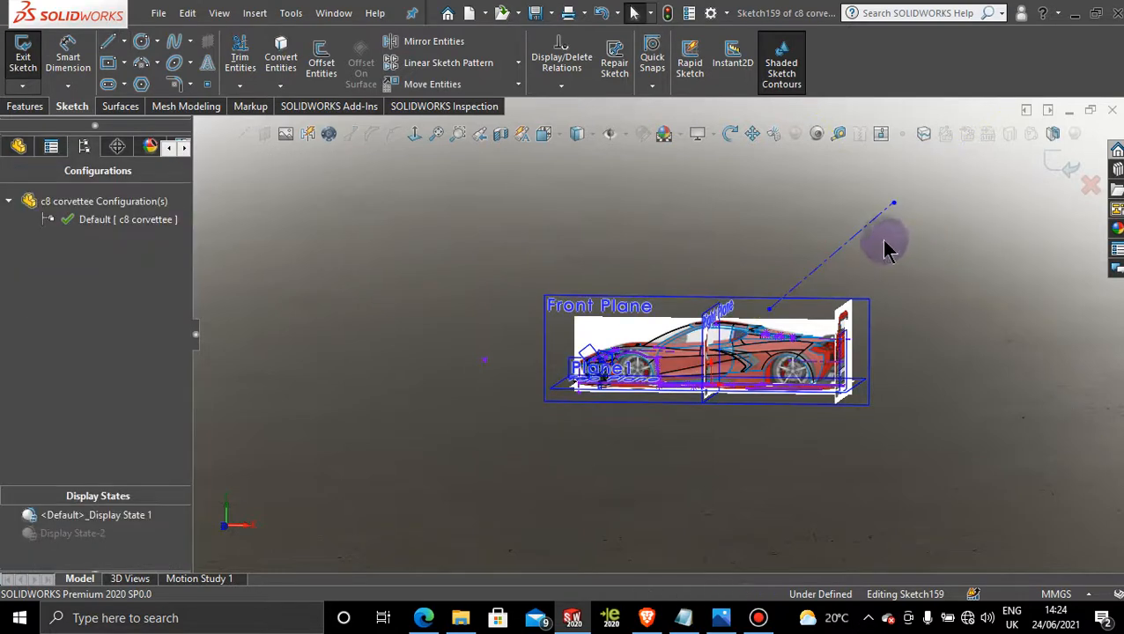
{"action": "middle_click_drag", "start_coordinate": [885, 250], "coordinate": [652, 265]}
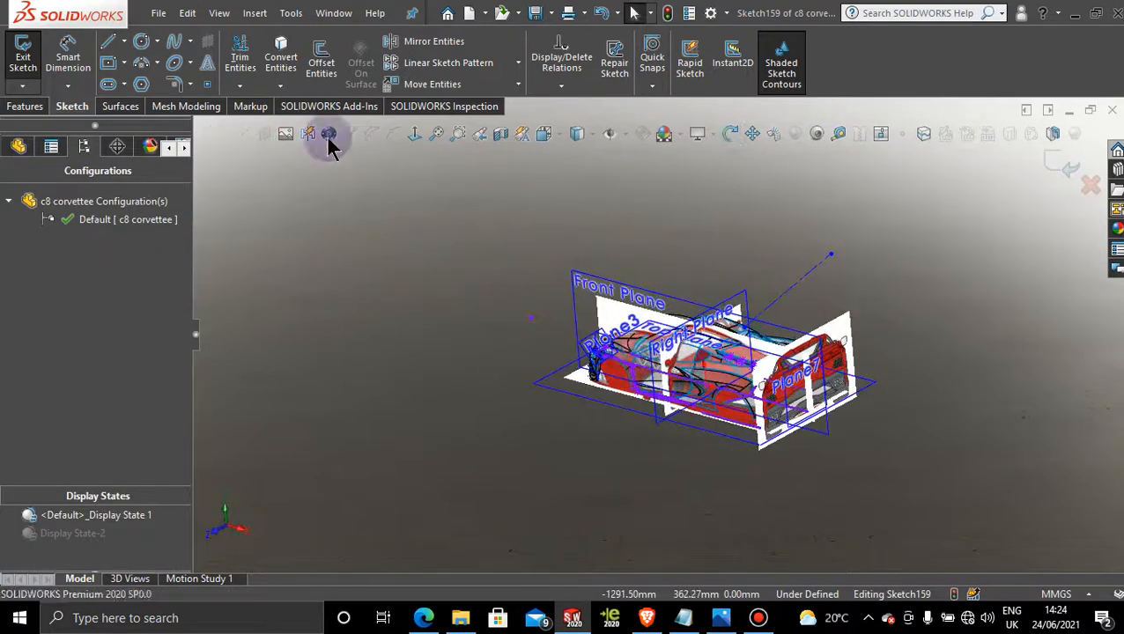
{"action": "left_click", "coordinate": [1065, 157]}
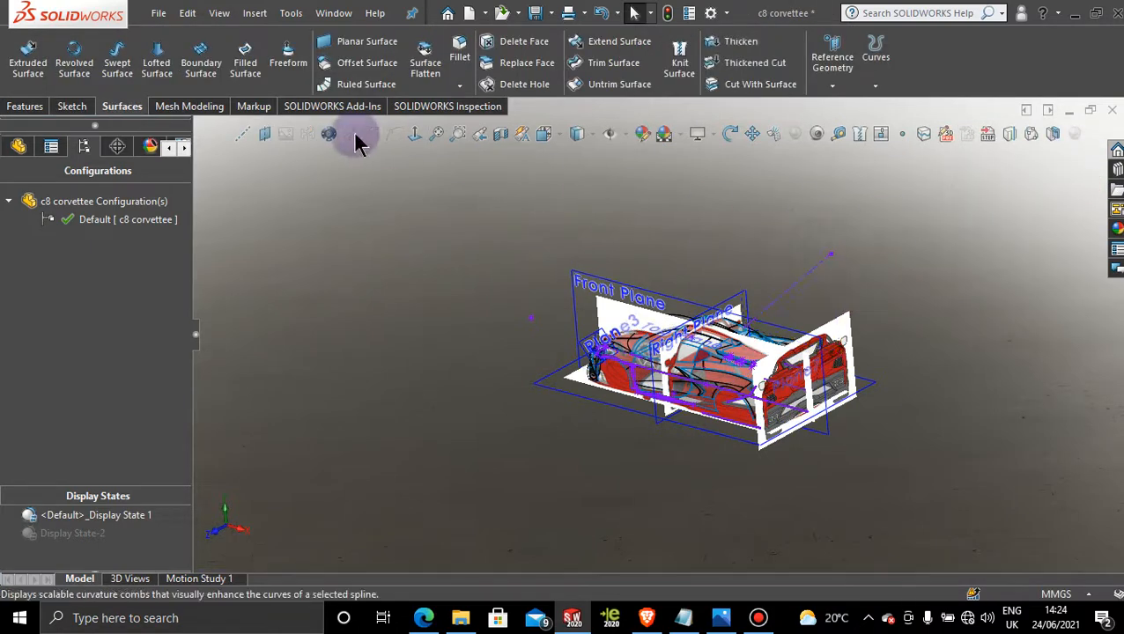
Create a reference plane perpendicular to the diagonal centerline and passing through its upper endpoint
{"action": "left_click", "coordinate": [266, 134]}
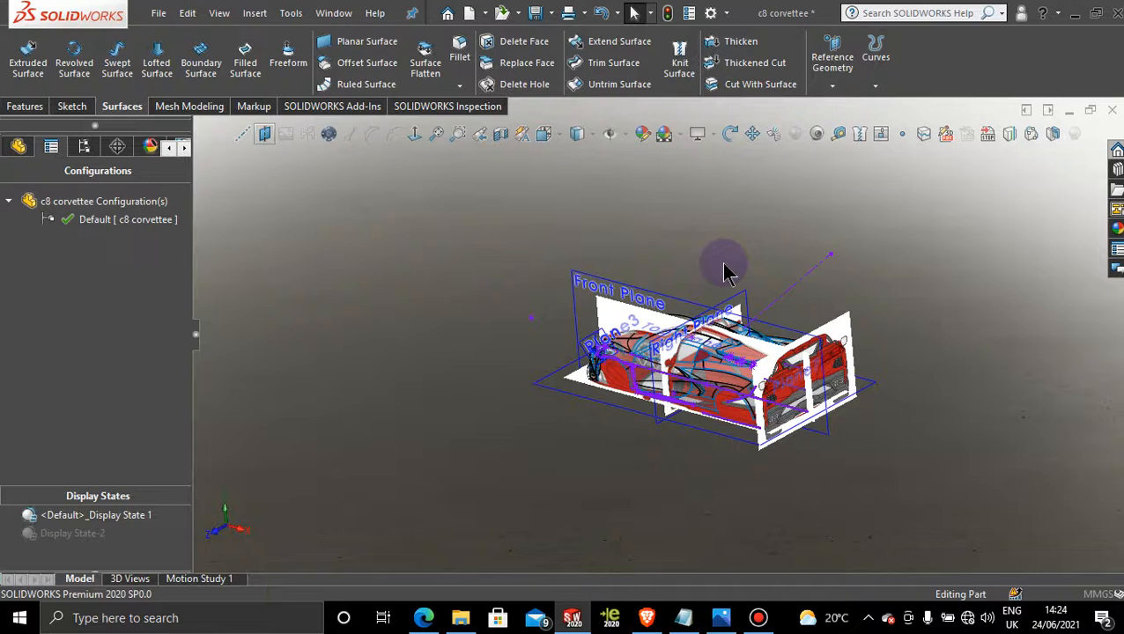
{"action": "left_click", "coordinate": [793, 293]}
{"action": "left_click", "coordinate": [832, 255]}
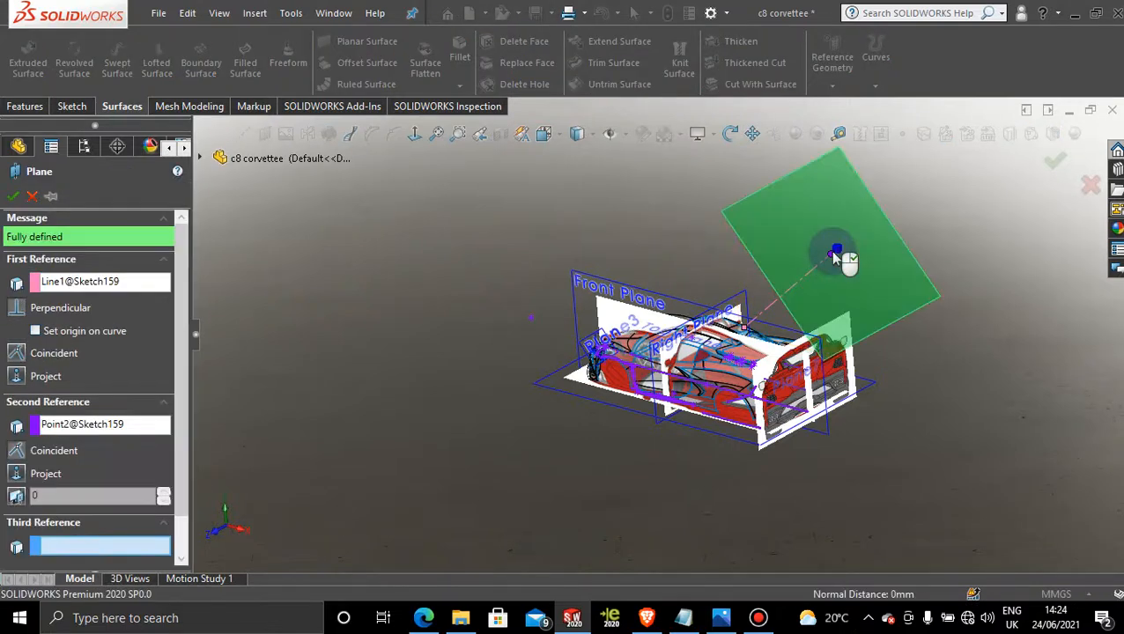
{"action": "left_click", "coordinate": [12, 196]}
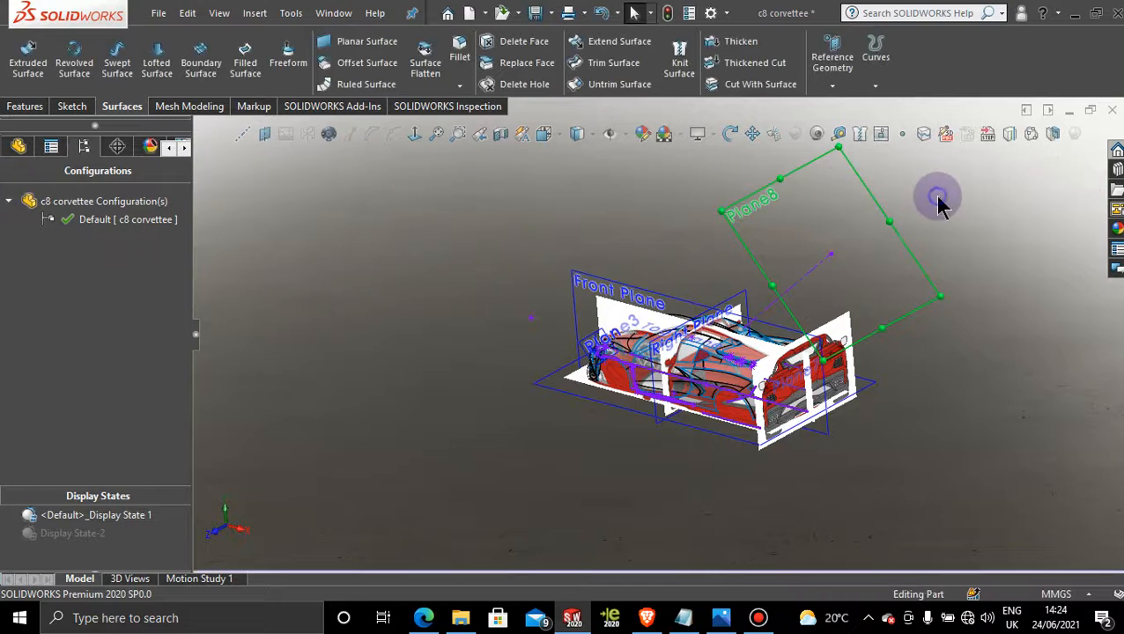
Start a new sketch on the angled plane behind the car and view it face-on
{"action": "left_click", "coordinate": [883, 240]}
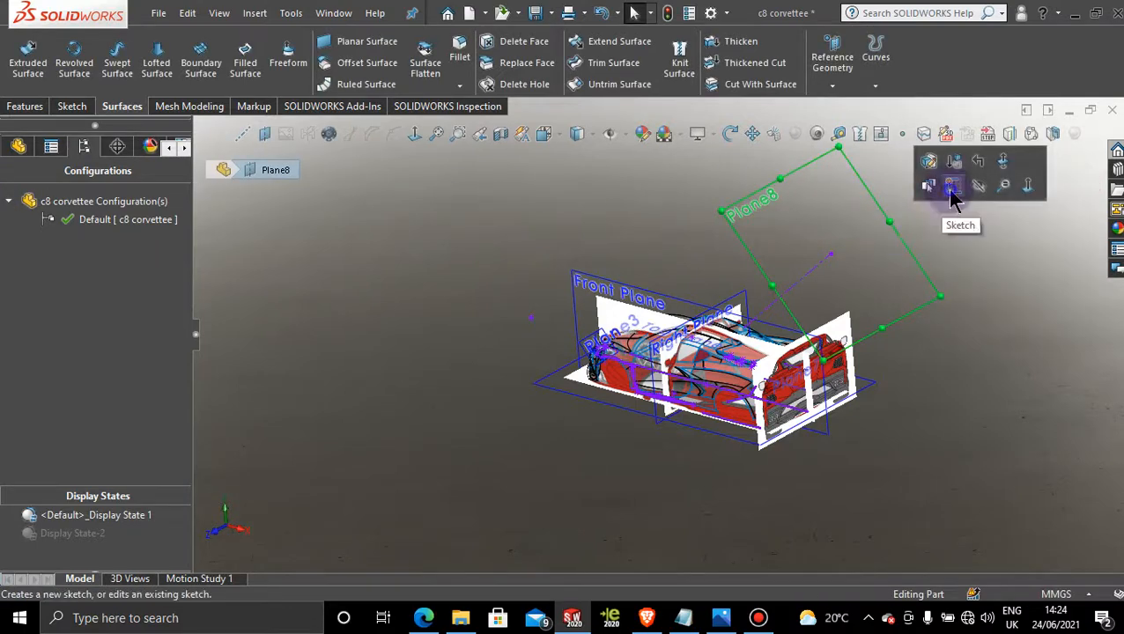
{"action": "left_click", "coordinate": [950, 189]}
{"action": "left_click", "coordinate": [416, 134]}
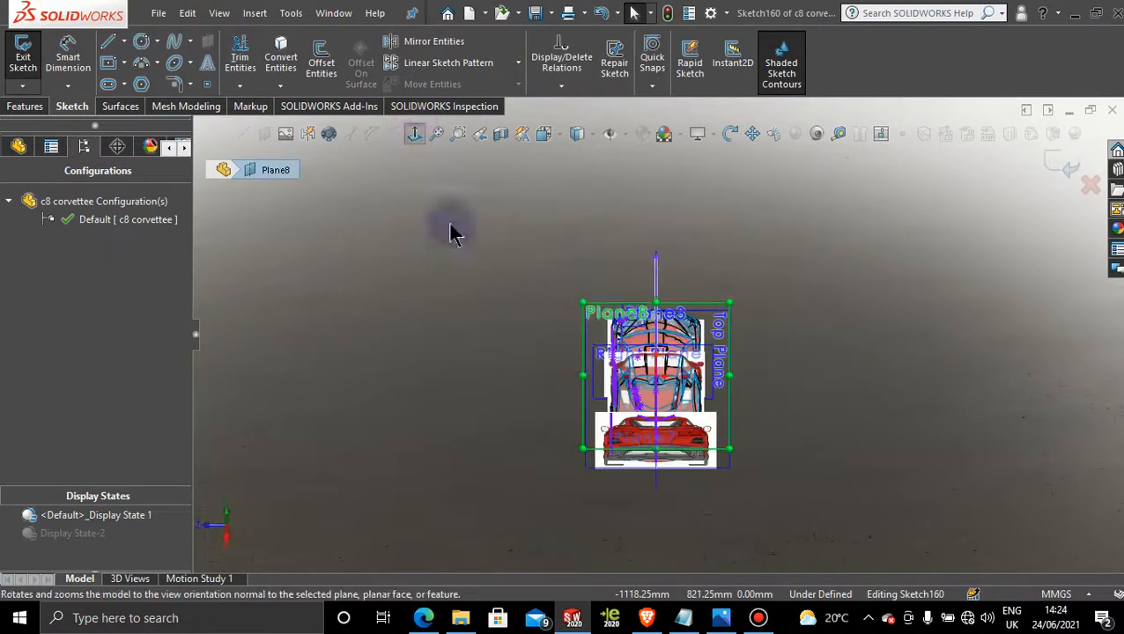
{"action": "scroll", "coordinate": [655, 424], "scroll_direction": "down", "scroll_amount": 3}
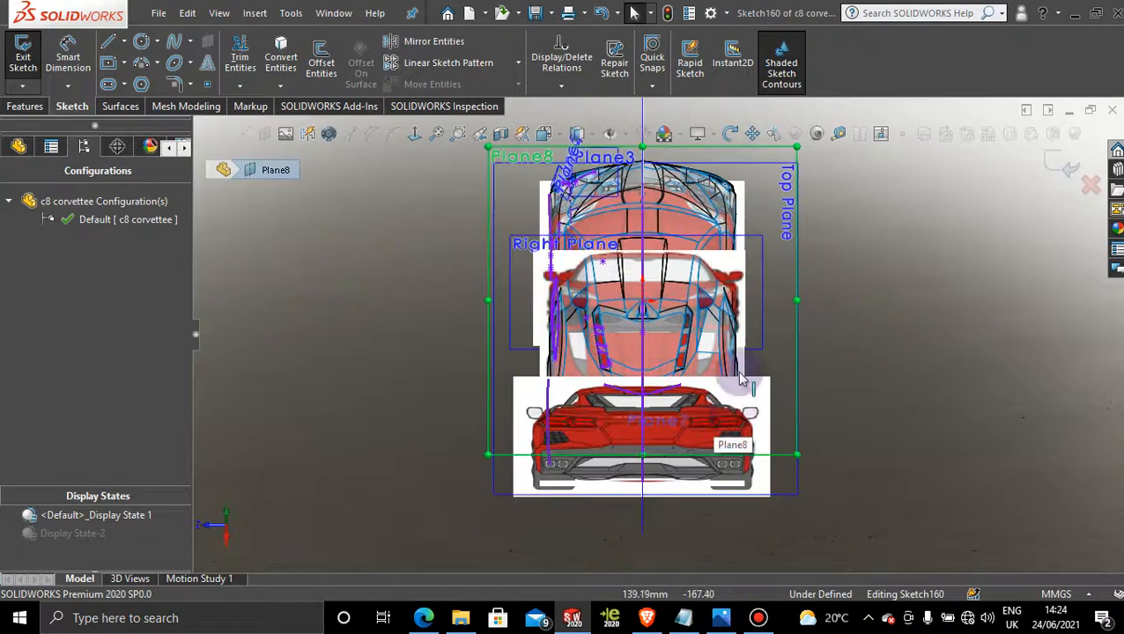
Sketch a vertical centerline about 375 mm long from the outer tip of one side mirror in the front-view picture to below the rear-view picture
{"action": "left_click", "coordinate": [125, 41]}
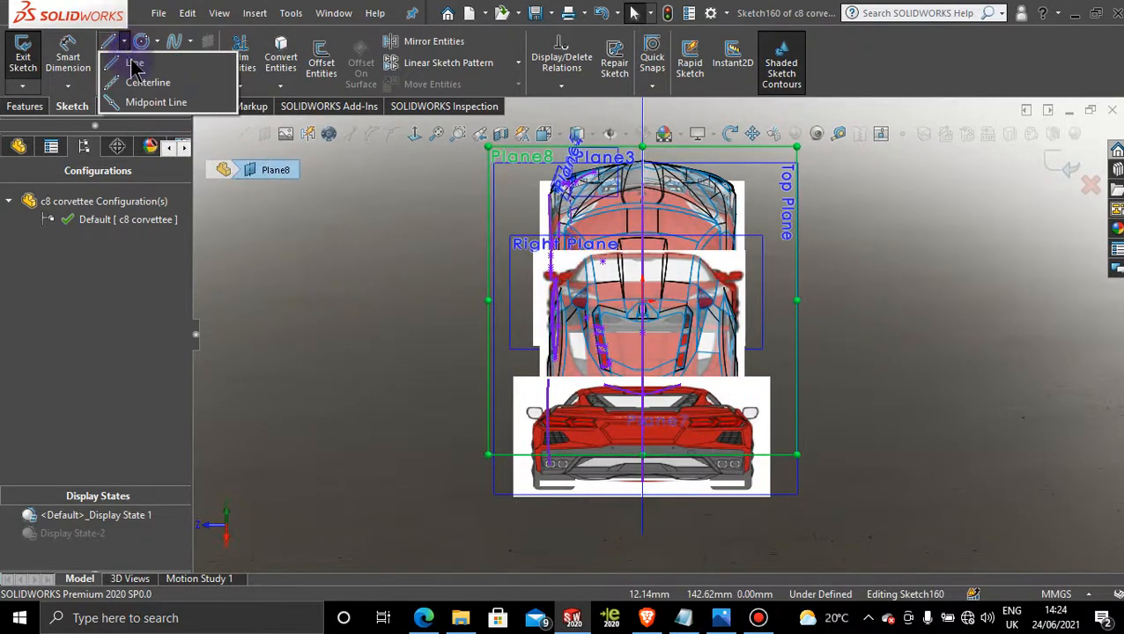
{"action": "left_click", "coordinate": [145, 82]}
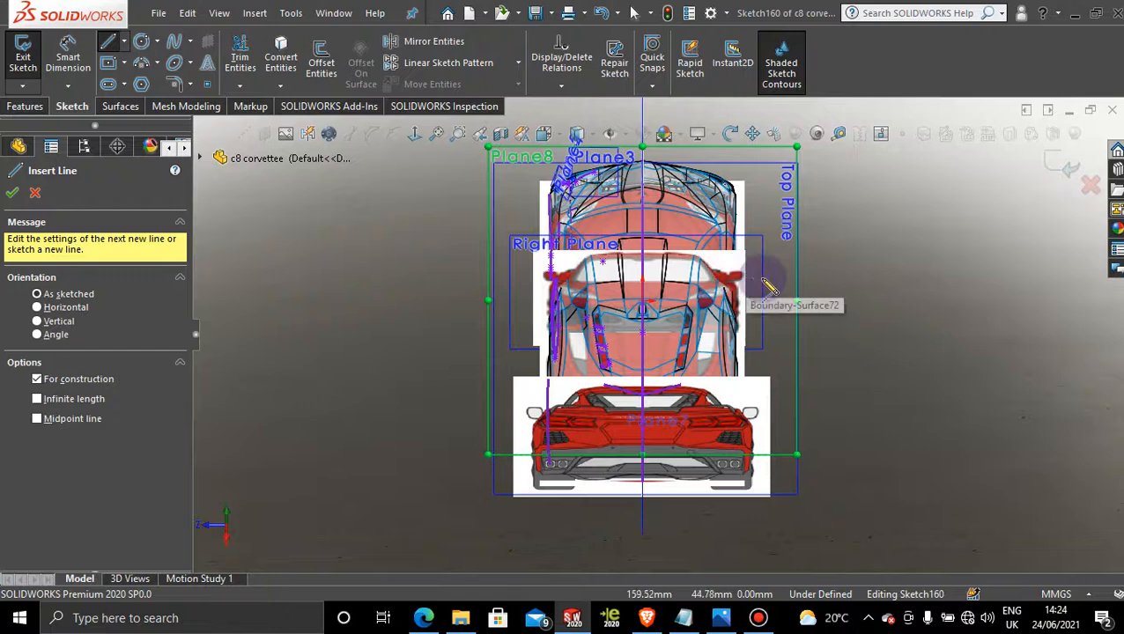
{"action": "scroll", "coordinate": [725, 286], "scroll_direction": "down", "scroll_amount": 3}
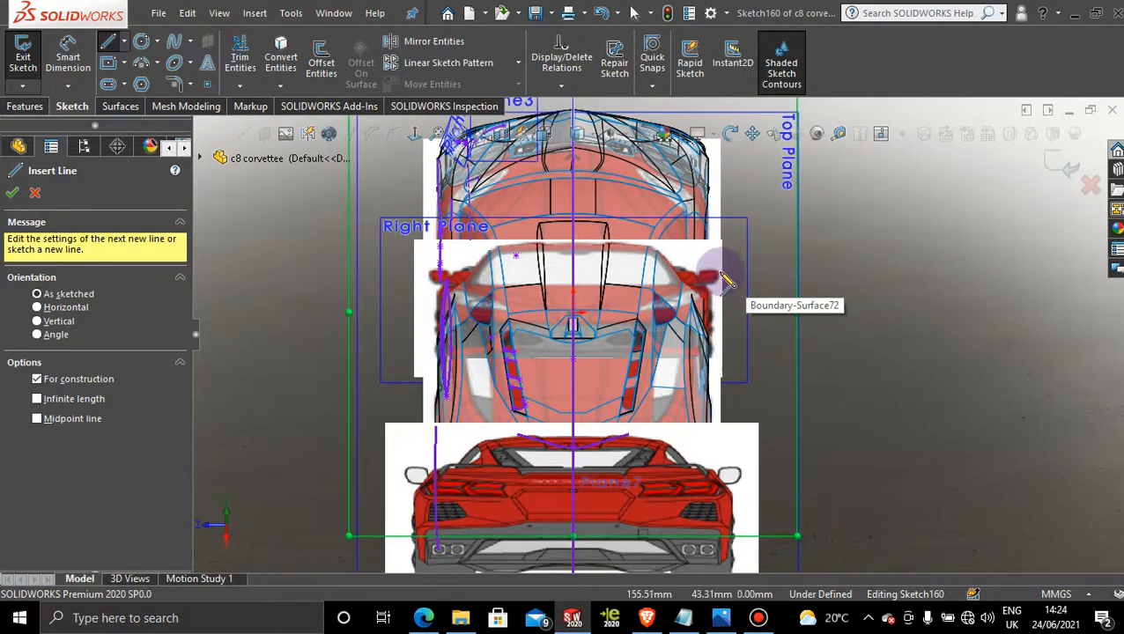
{"action": "left_click", "coordinate": [438, 280]}
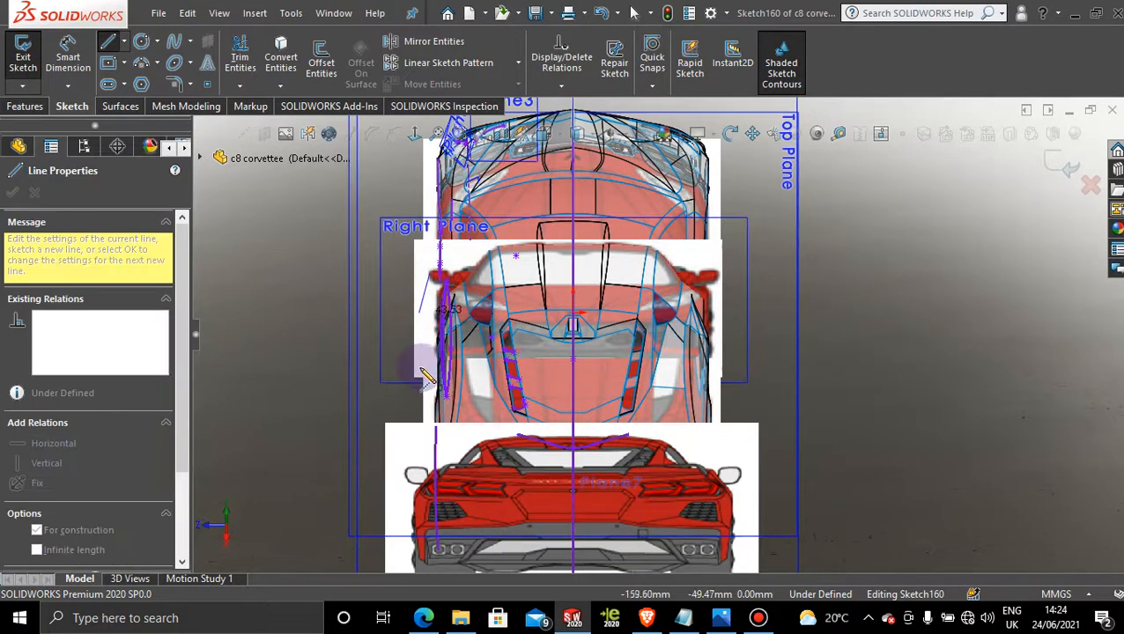
{"action": "key", "text": "z"}
{"action": "key", "text": "z"}
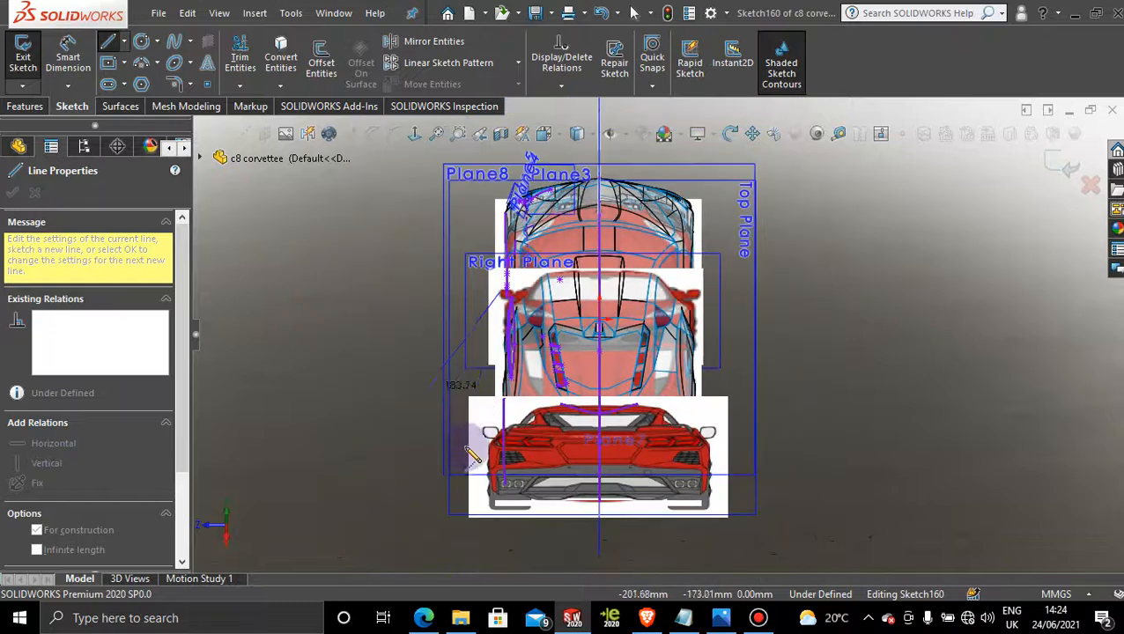
{"action": "left_click", "coordinate": [498, 541]}
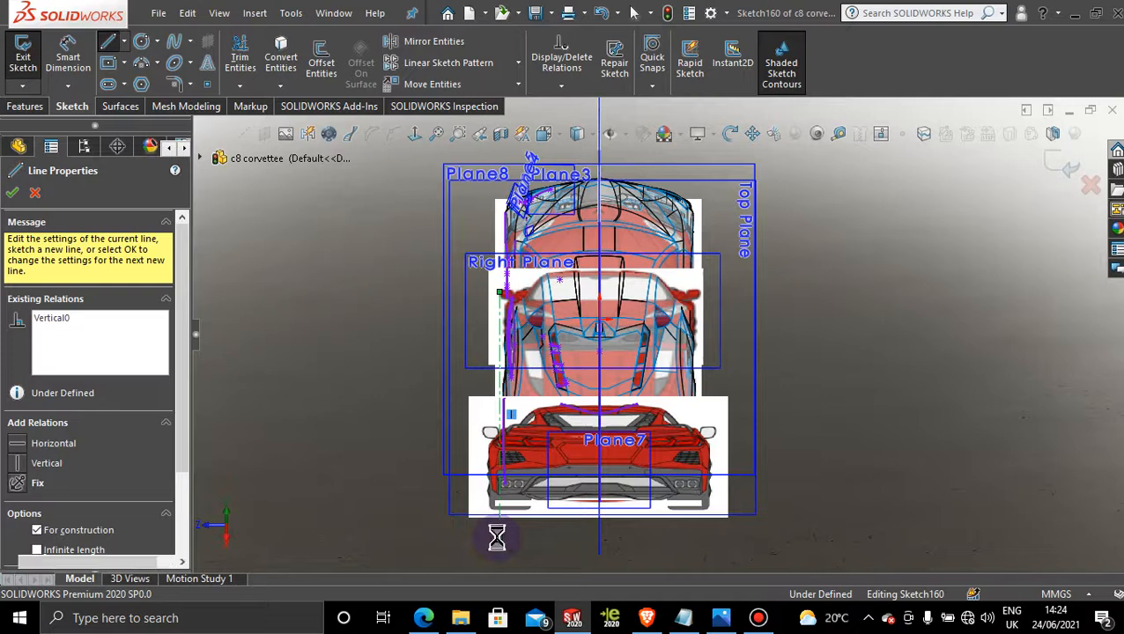
{"action": "key", "text": "Escape"}
{"action": "left_click", "coordinate": [499, 527]}
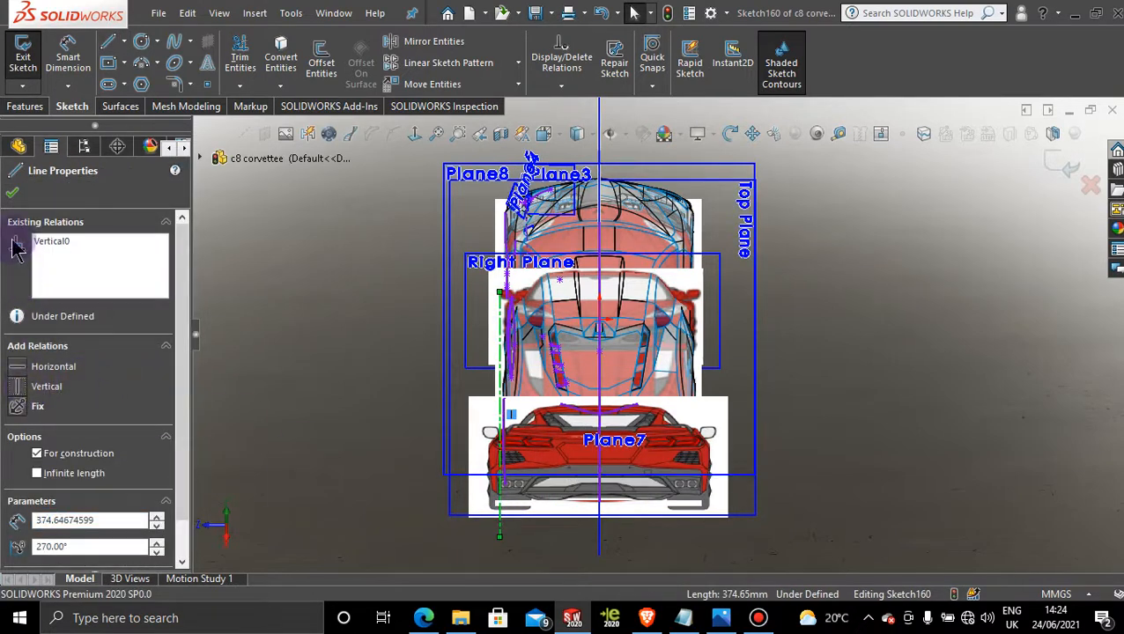
{"action": "left_click", "coordinate": [12, 195]}
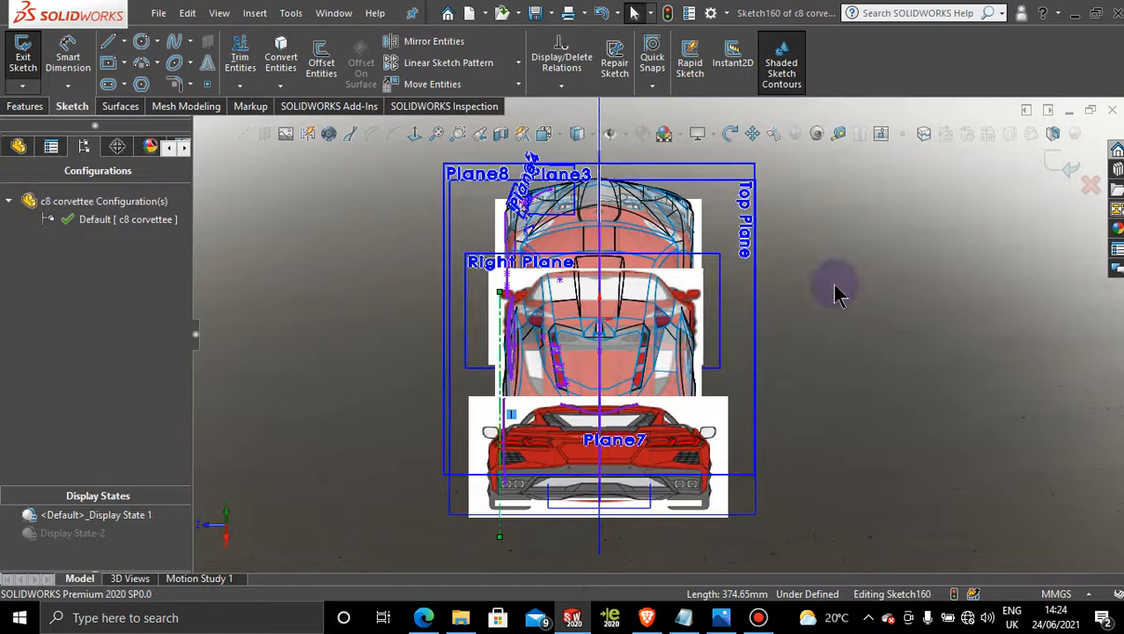
Mirror the vertical centerline about the Front Plane, keeping the original as a copy
{"action": "left_click", "coordinate": [436, 44]}
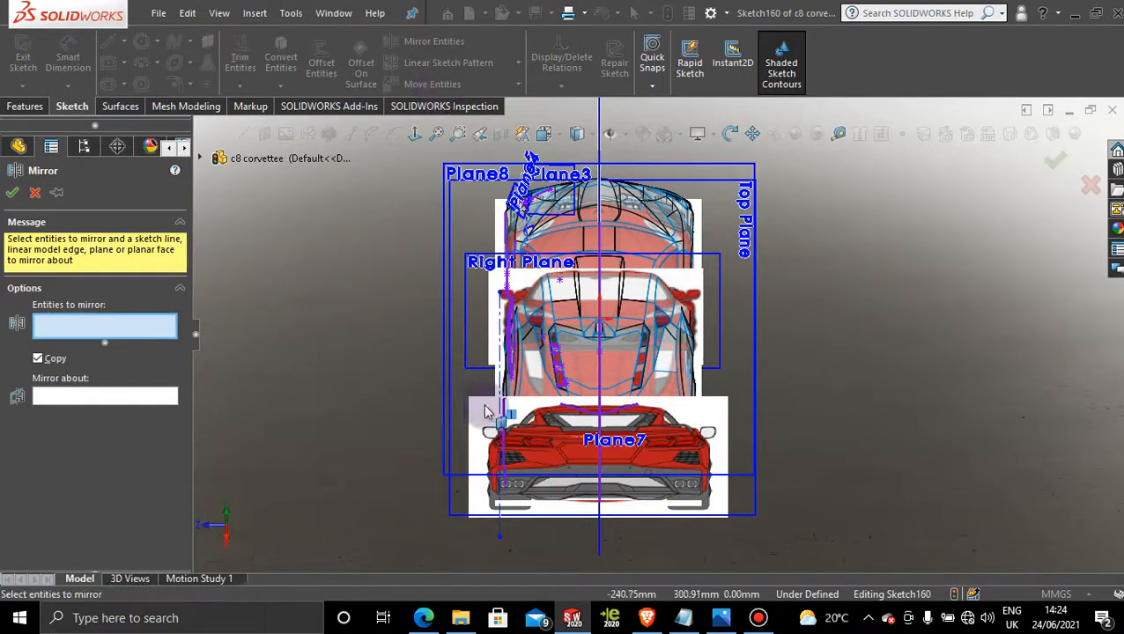
{"action": "left_click", "coordinate": [501, 528]}
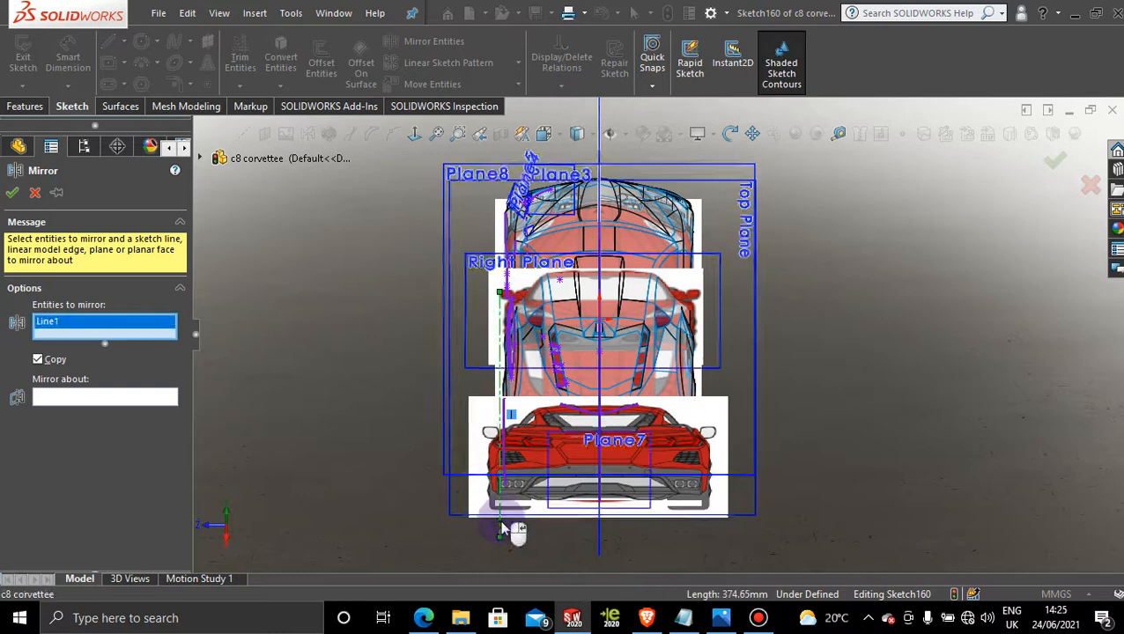
{"action": "left_click", "coordinate": [108, 403]}
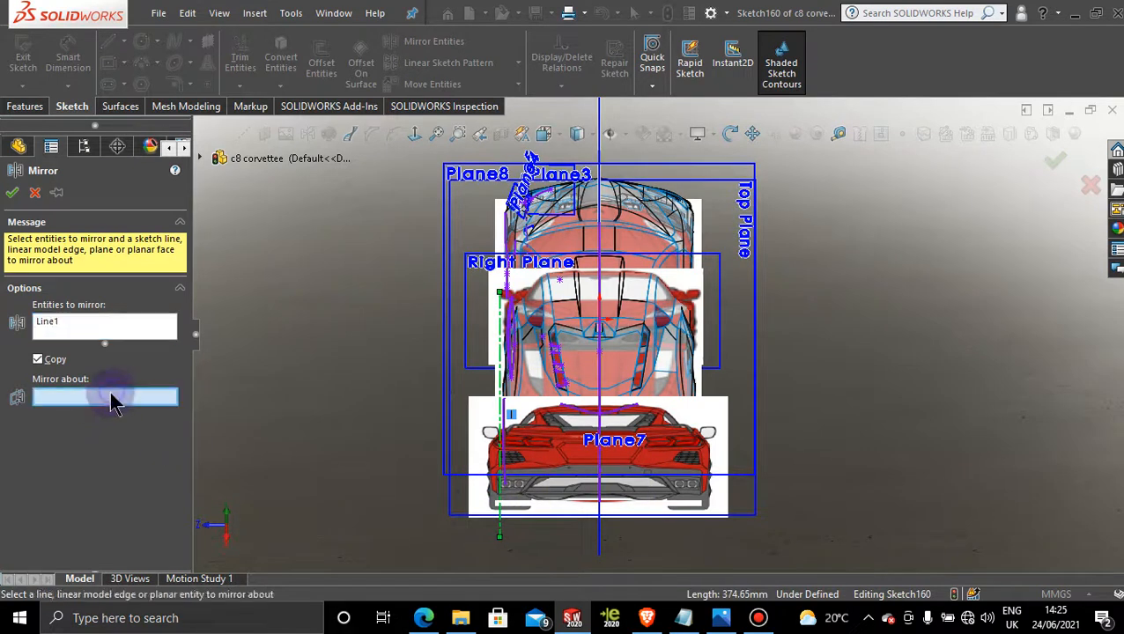
{"action": "left_click", "coordinate": [600, 544]}
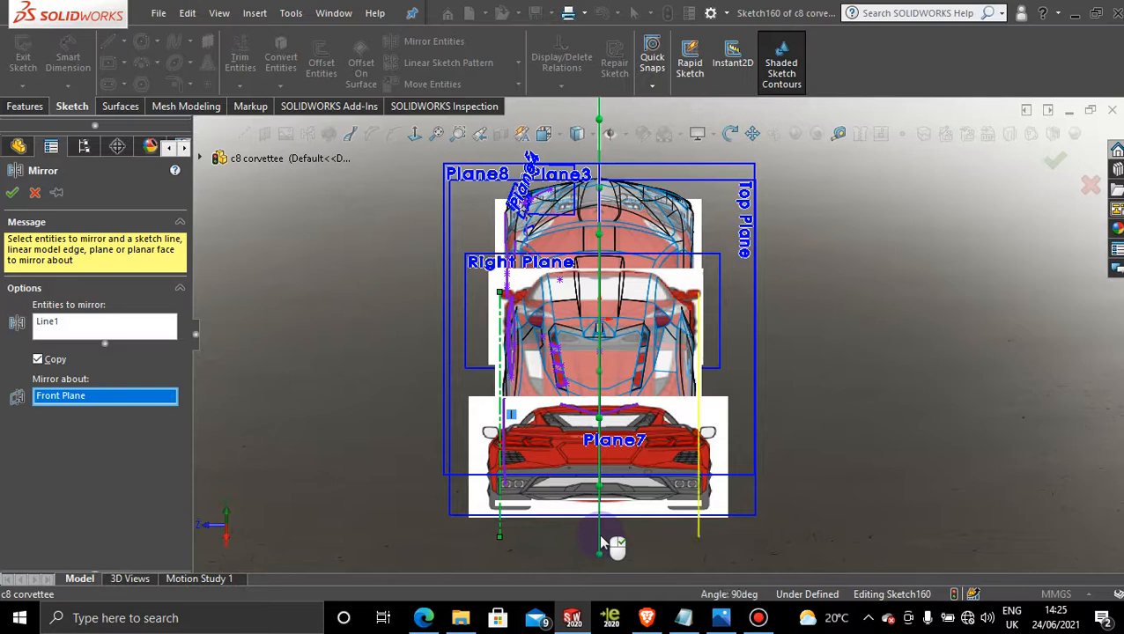
{"action": "scroll", "coordinate": [687, 319], "scroll_direction": "down", "scroll_amount": 3}
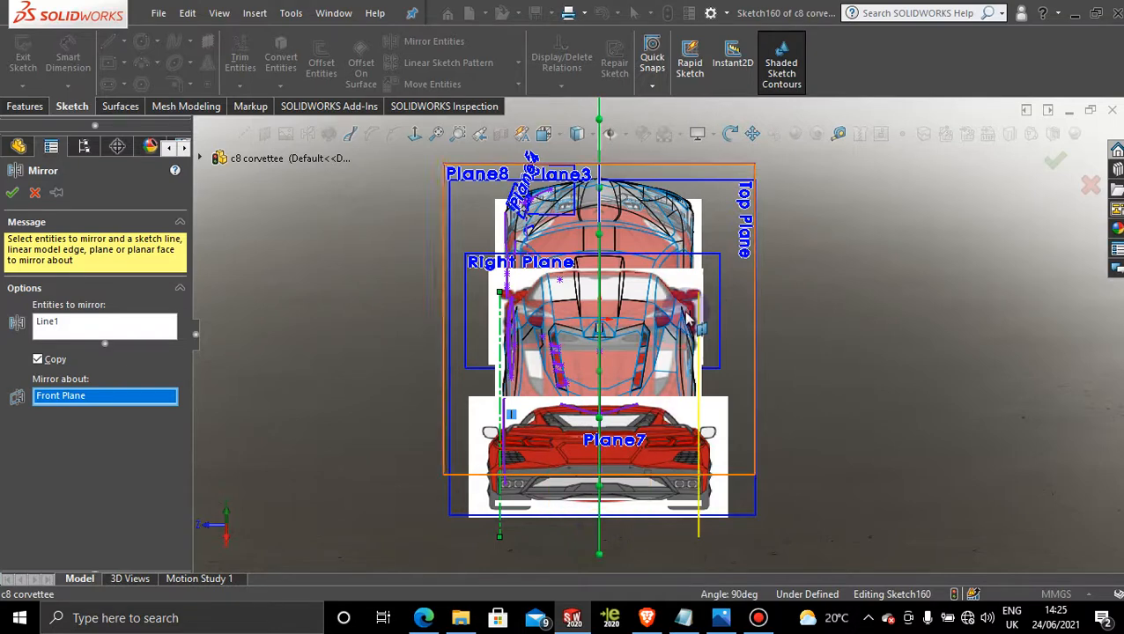
{"action": "scroll", "coordinate": [689, 312], "scroll_direction": "down", "scroll_amount": 2}
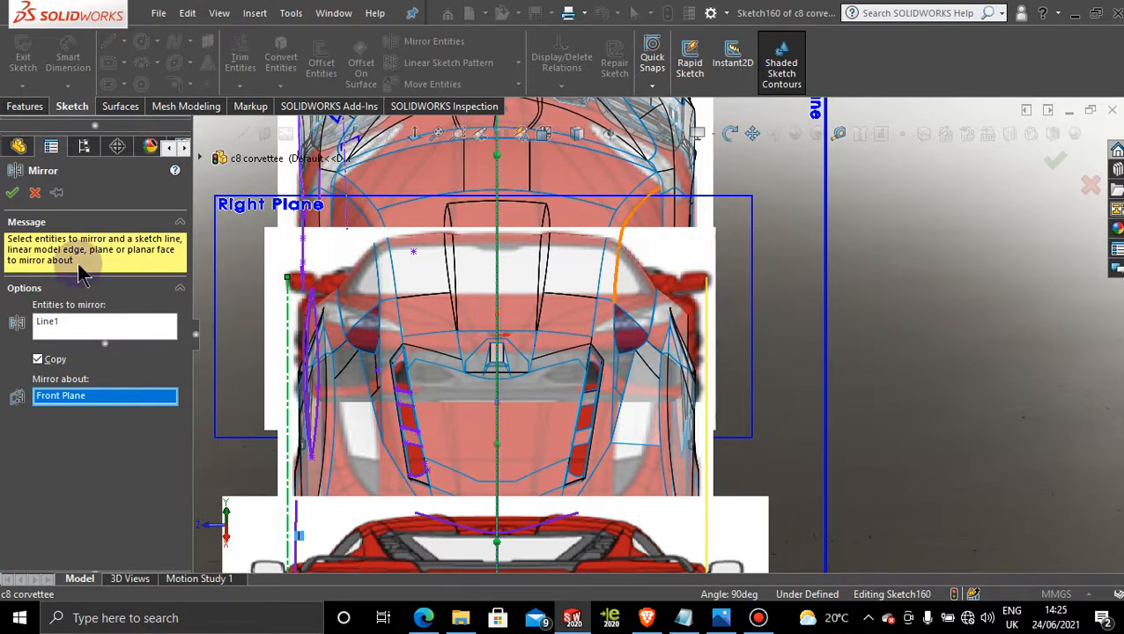
{"action": "left_click", "coordinate": [11, 193]}
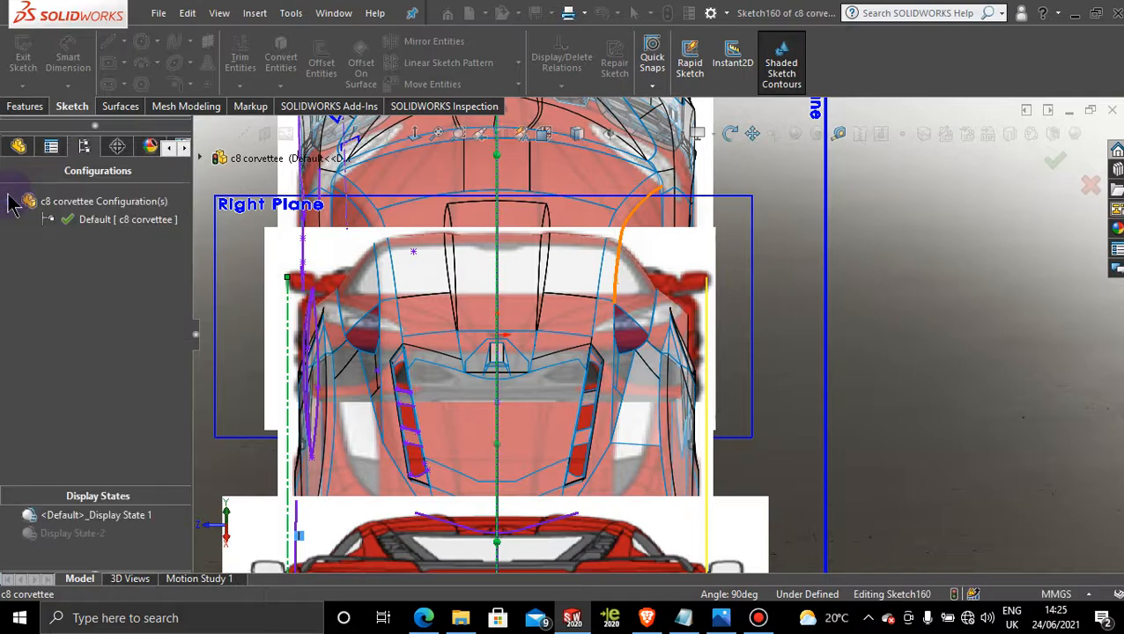
Shrink the rear-view picture to about 338 by 210 mm to fit between the centerlines, place it at about X -168.5, Y -97.5 mm, and accept
{"action": "scroll", "coordinate": [906, 429], "scroll_direction": "up", "scroll_amount": 5}
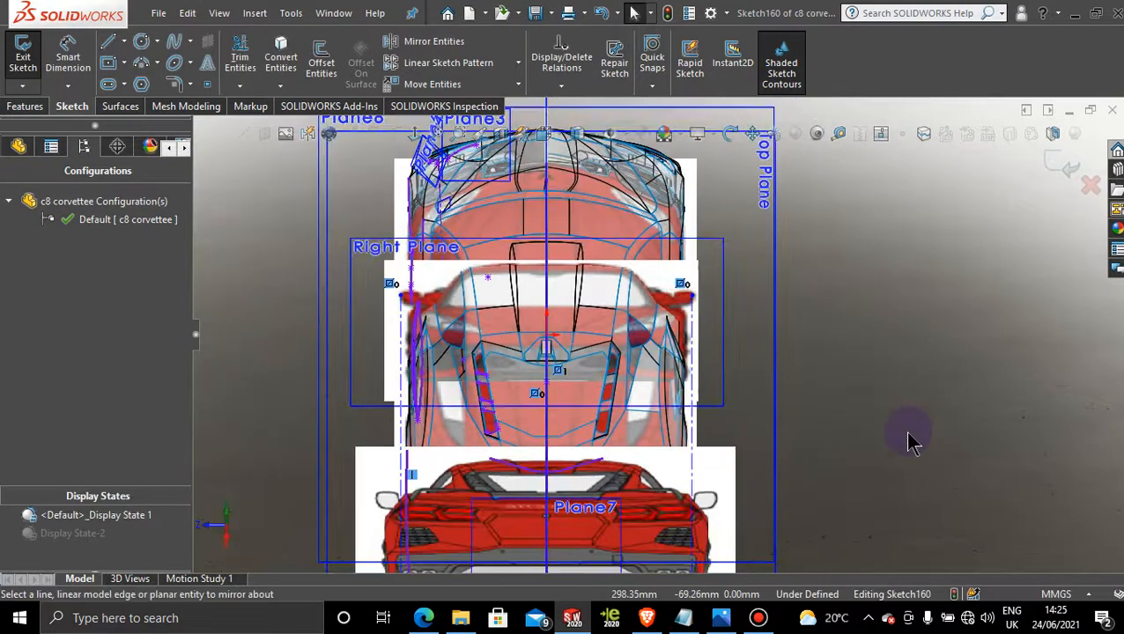
{"action": "scroll", "coordinate": [563, 489], "scroll_direction": "down", "scroll_amount": 5}
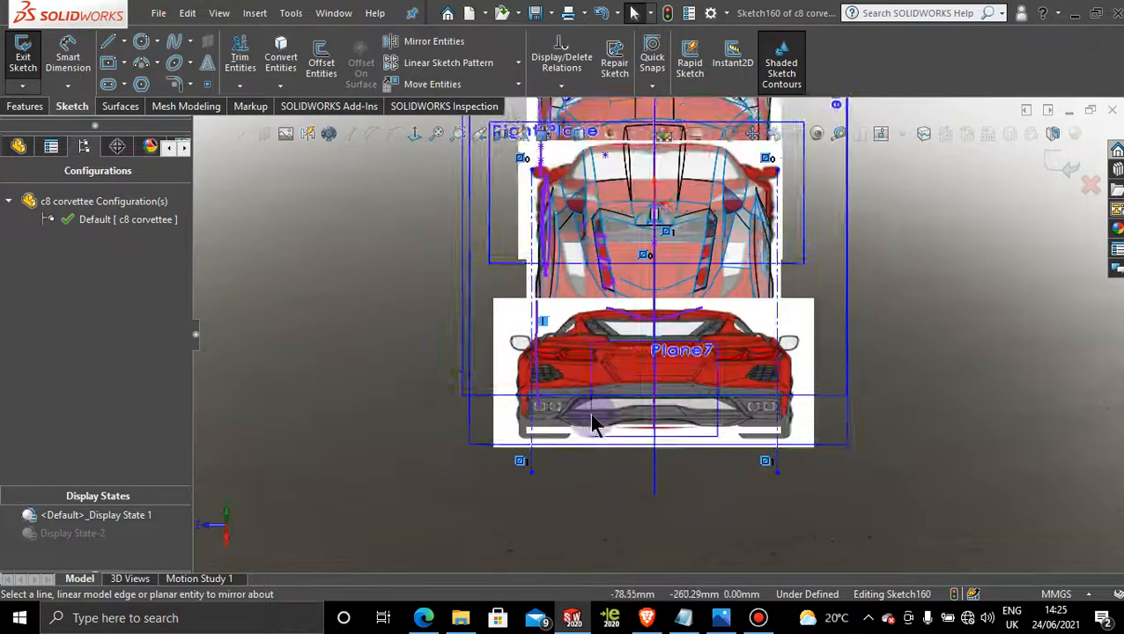
{"action": "scroll", "coordinate": [718, 248], "scroll_direction": "down", "scroll_amount": 2}
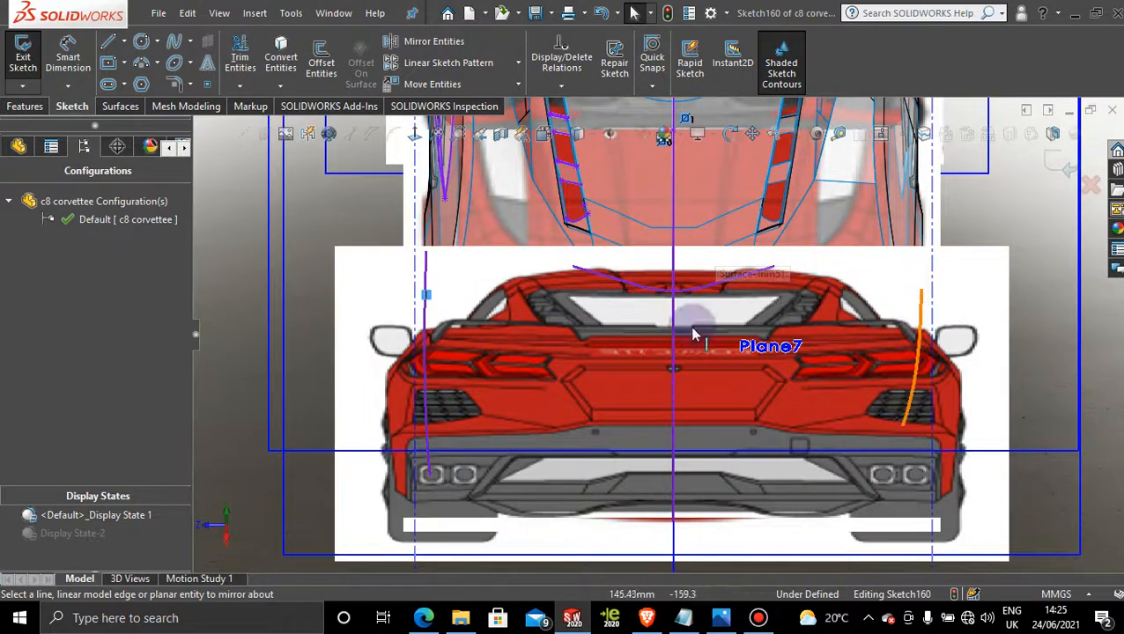
{"action": "double_click", "coordinate": [848, 274]}
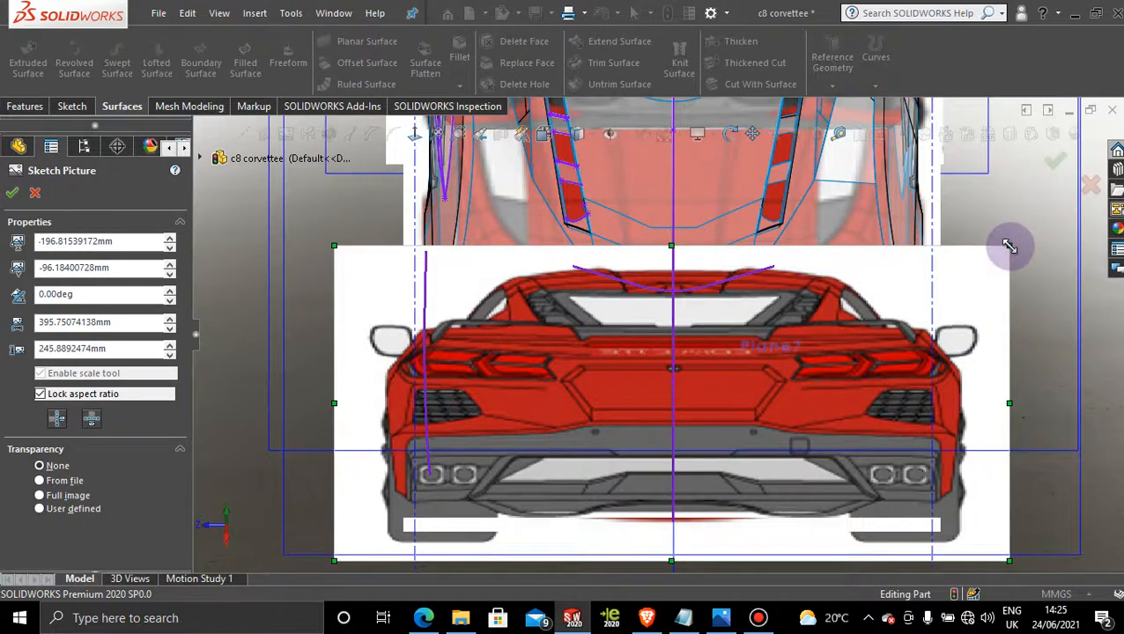
{"action": "mouse_move", "coordinate": [1010, 246]}
{"action": "left_mouse_down"}
{"action": "mouse_move", "coordinate": [928, 268]}
{"action": "mouse_move", "coordinate": [891, 294]}
{"action": "left_mouse_up"}
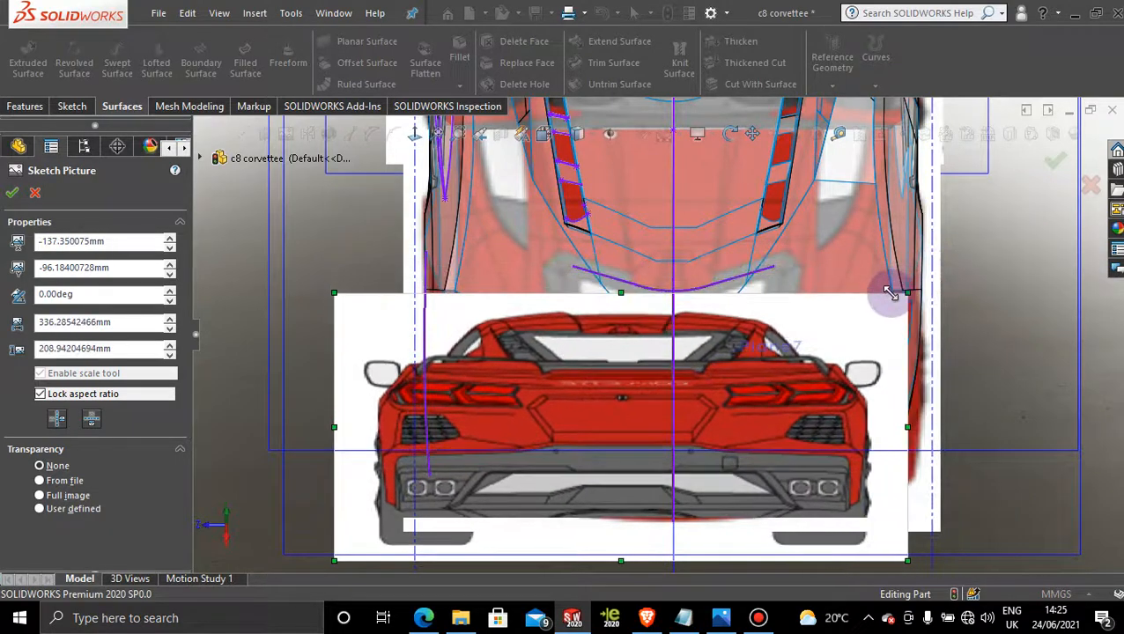
{"action": "left_click_drag", "start_coordinate": [750, 370], "coordinate": [803, 374]}
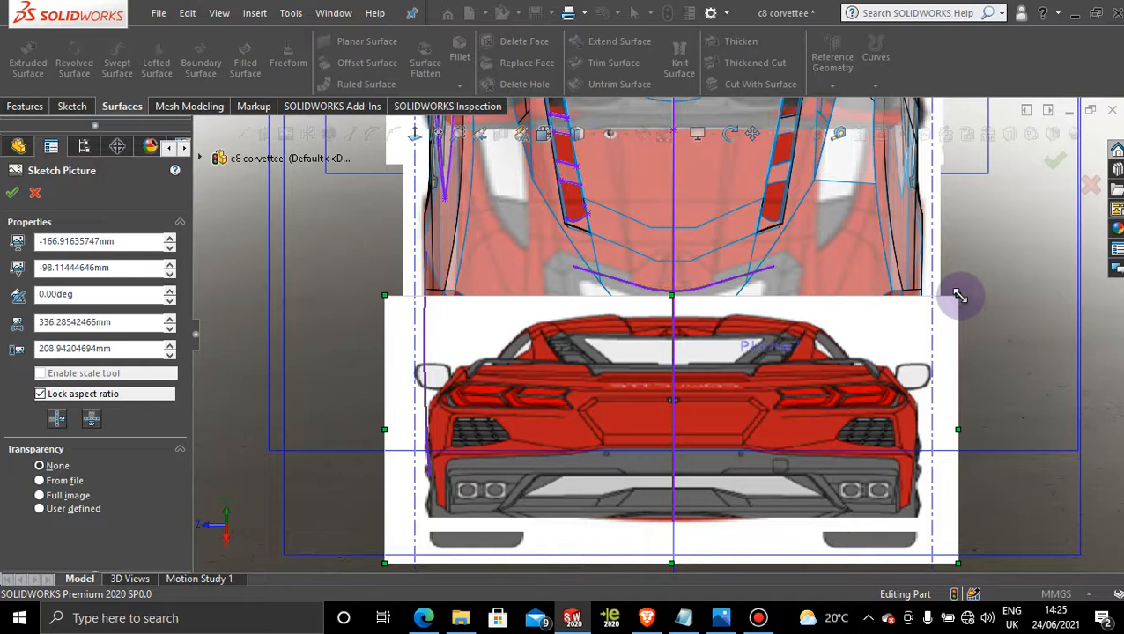
{"action": "left_click_drag", "start_coordinate": [961, 295], "coordinate": [962, 295]}
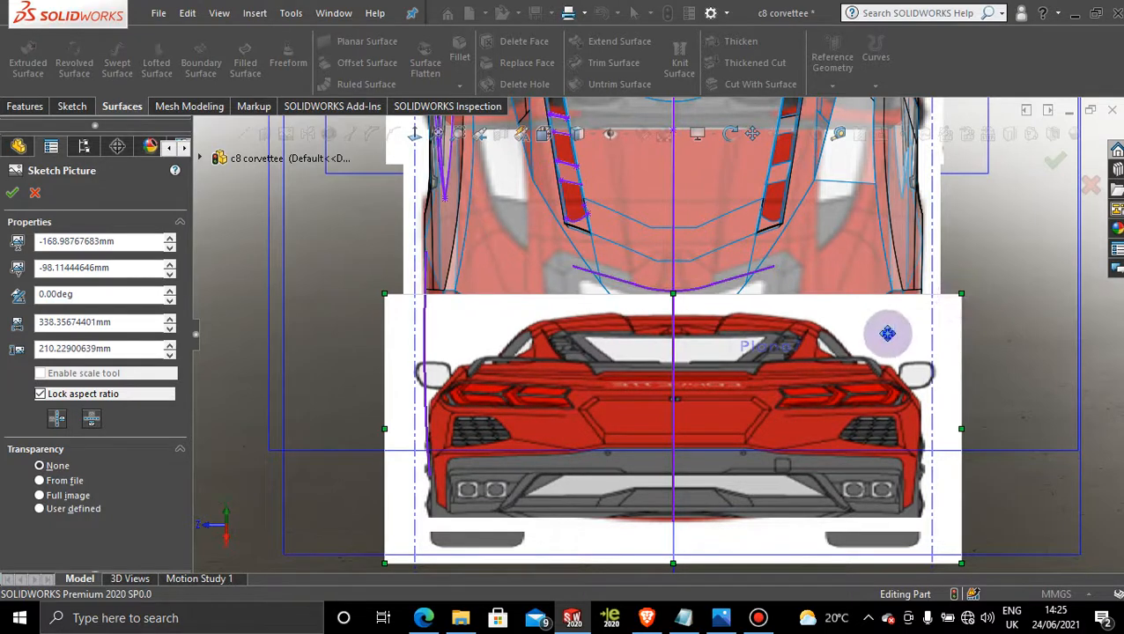
{"action": "left_click_drag", "start_coordinate": [887, 333], "coordinate": [886, 332]}
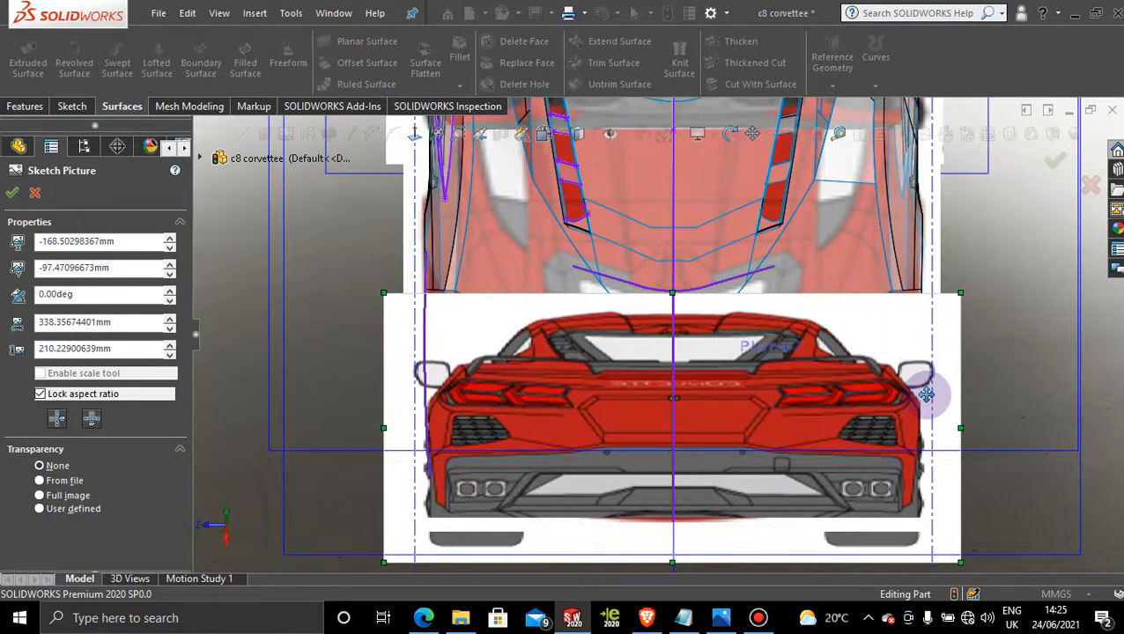
{"action": "scroll", "coordinate": [917, 397], "scroll_direction": "up", "scroll_amount": 3}
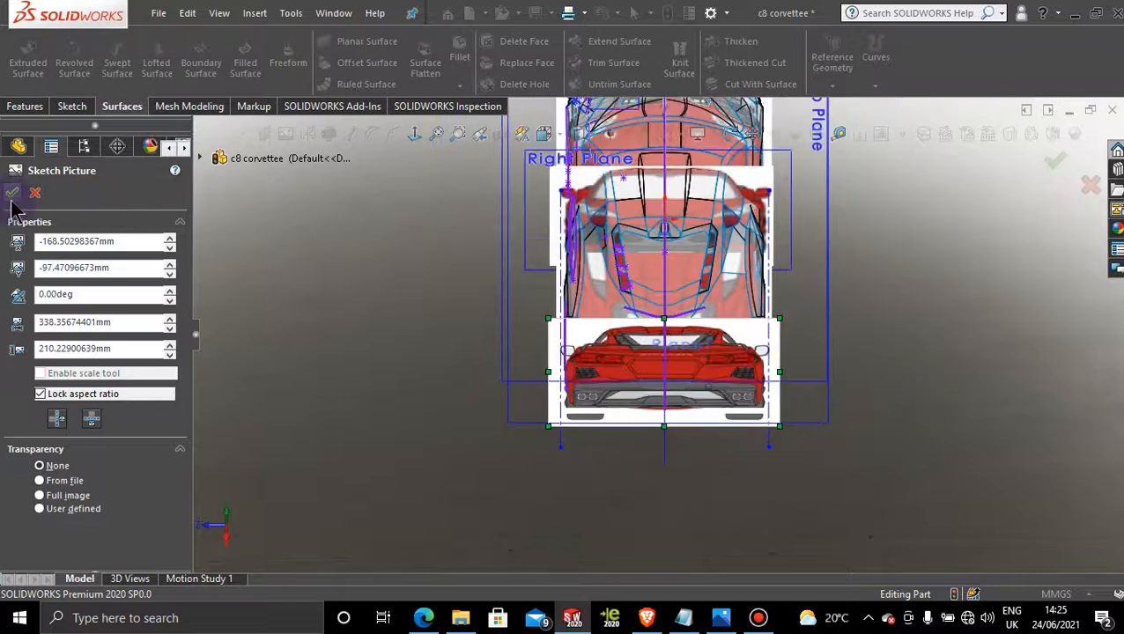
{"action": "left_click", "coordinate": [11, 194]}
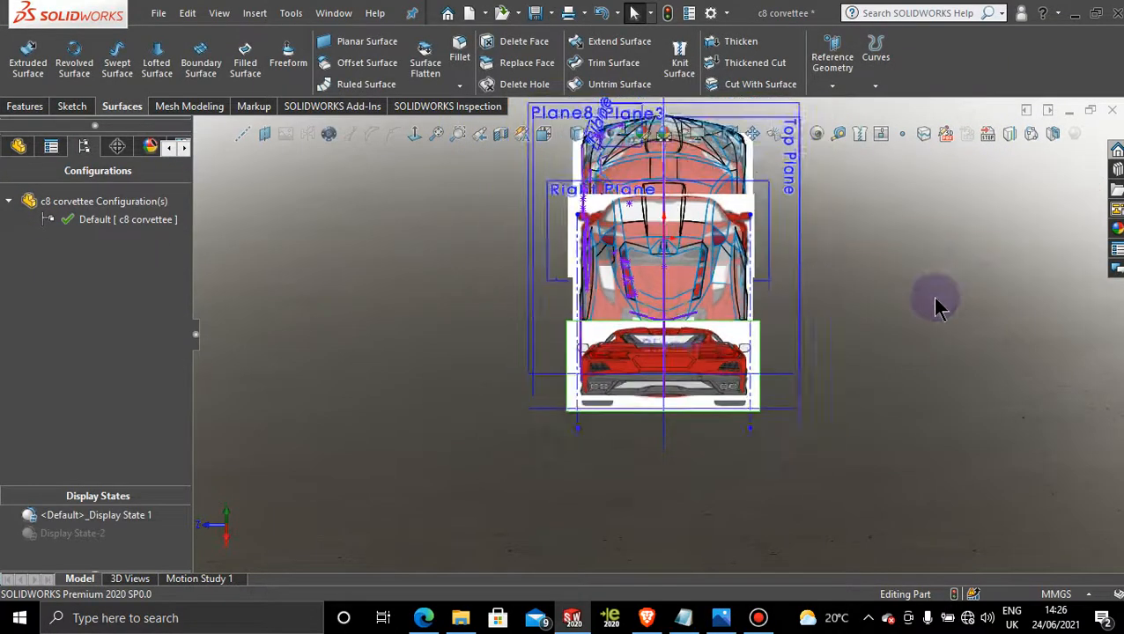
{"action": "mouse_move", "coordinate": [816, 377]}
{"action": "middle_mouse_down"}
{"action": "mouse_move", "coordinate": [821, 306]}
{"action": "mouse_move", "coordinate": [899, 288]}
{"action": "mouse_move", "coordinate": [924, 333]}
{"action": "mouse_move", "coordinate": [885, 322]}
{"action": "mouse_move", "coordinate": [878, 359]}
{"action": "mouse_move", "coordinate": [931, 274]}
{"action": "mouse_move", "coordinate": [886, 315]}
{"action": "mouse_move", "coordinate": [701, 339]}
{"action": "middle_mouse_up"}
{"action": "middle_click_drag", "start_coordinate": [672, 408], "coordinate": [689, 435]}
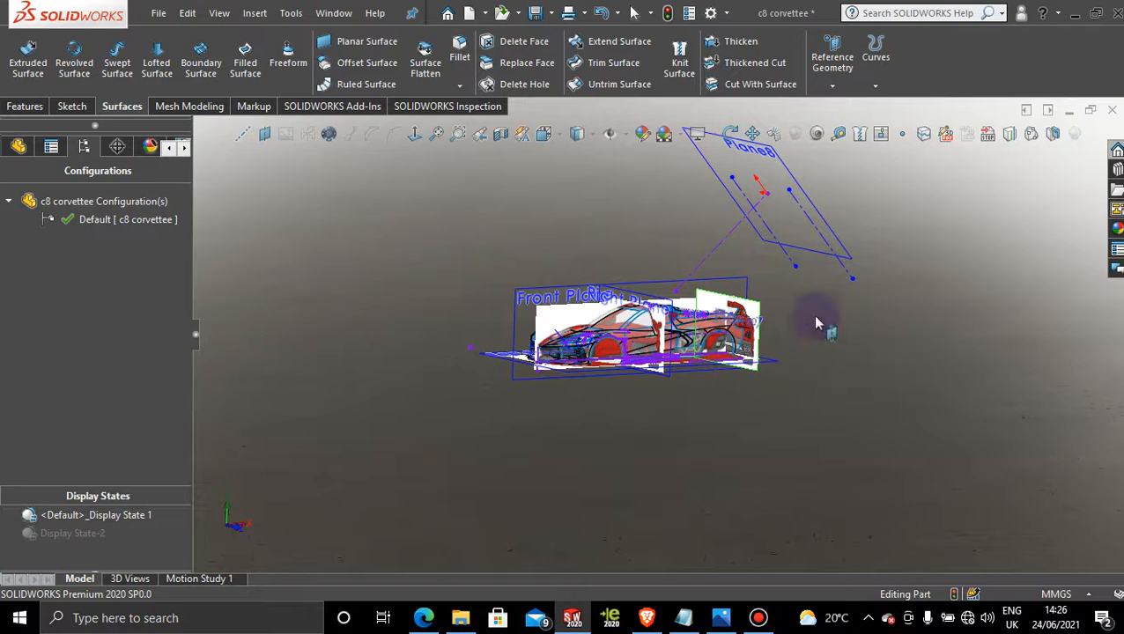
{"action": "mouse_move", "coordinate": [816, 323]}
{"action": "middle_mouse_down"}
{"action": "mouse_move", "coordinate": [811, 314]}
{"action": "mouse_move", "coordinate": [828, 442]}
{"action": "mouse_move", "coordinate": [730, 333]}
{"action": "middle_mouse_up"}
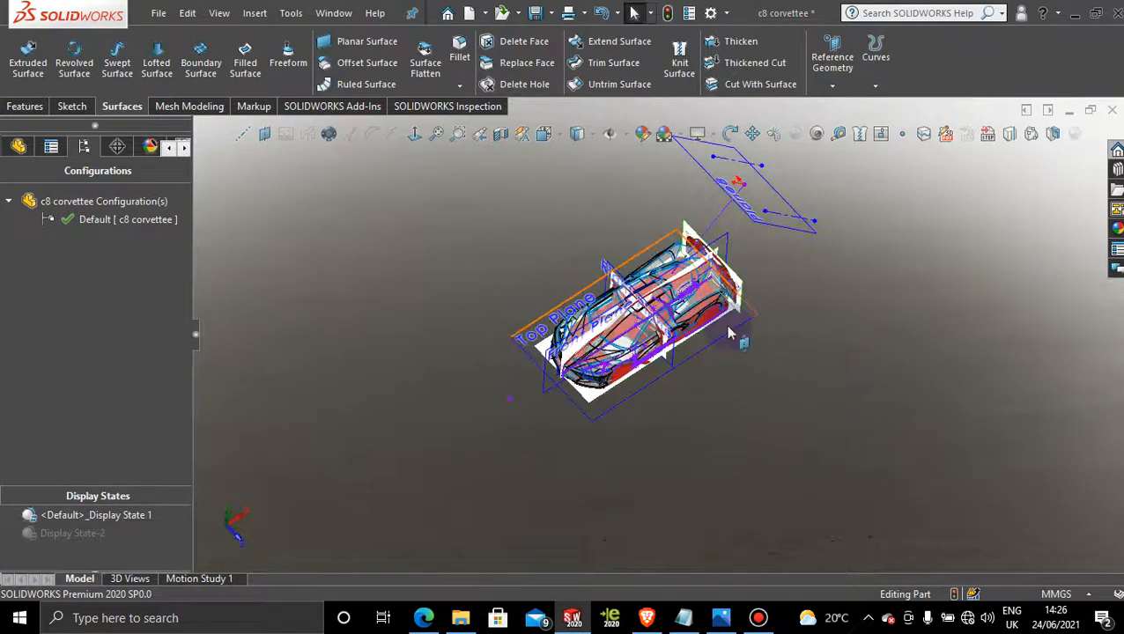
{"action": "left_click", "coordinate": [729, 333]}
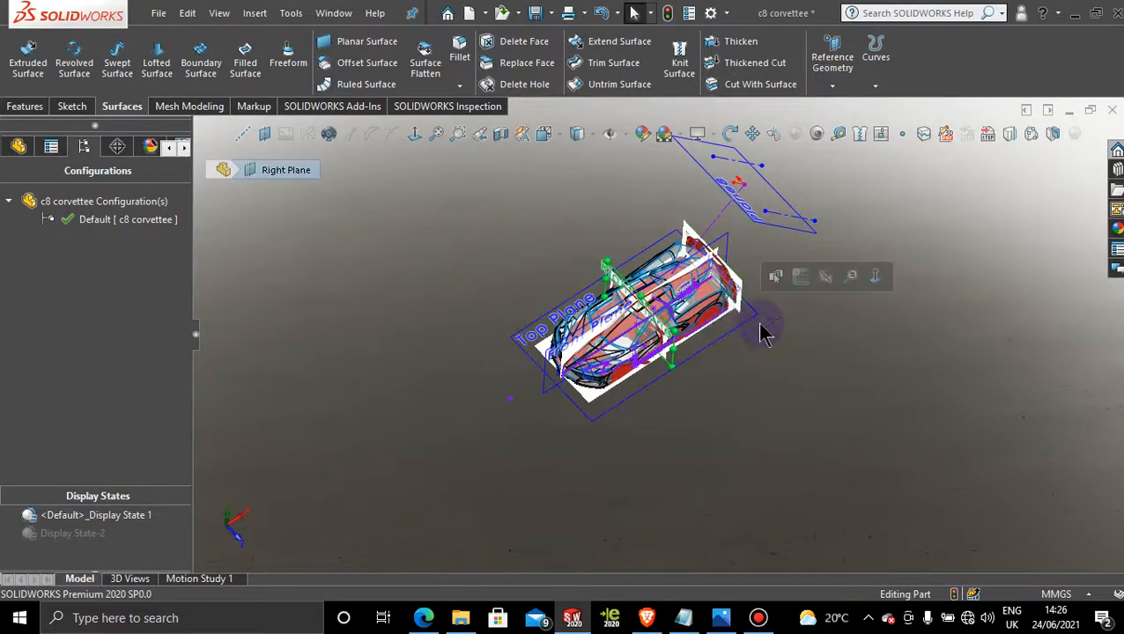
{"action": "left_click", "coordinate": [798, 278]}
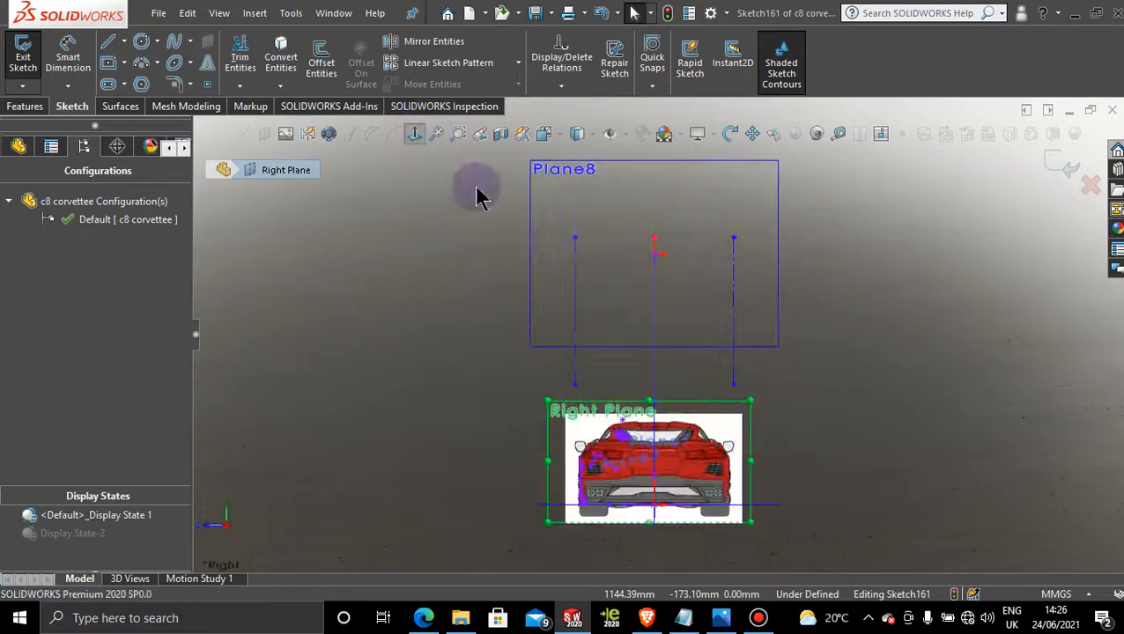
{"action": "mouse_move", "coordinate": [450, 316]}
{"action": "middle_mouse_down"}
{"action": "mouse_move", "coordinate": [495, 308]}
{"action": "mouse_move", "coordinate": [528, 370]}
{"action": "mouse_move", "coordinate": [929, 204]}
{"action": "middle_mouse_up"}
{"action": "left_click", "coordinate": [1064, 161]}
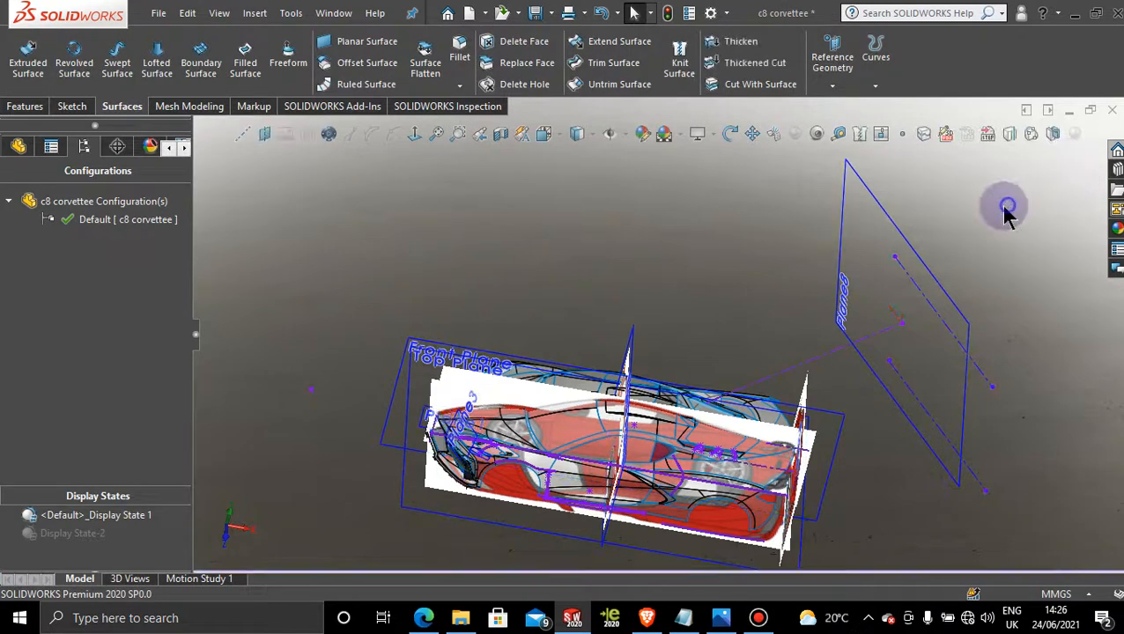
Start a new sketch on the Top Plane and view it face-on
{"action": "left_click", "coordinate": [468, 513]}
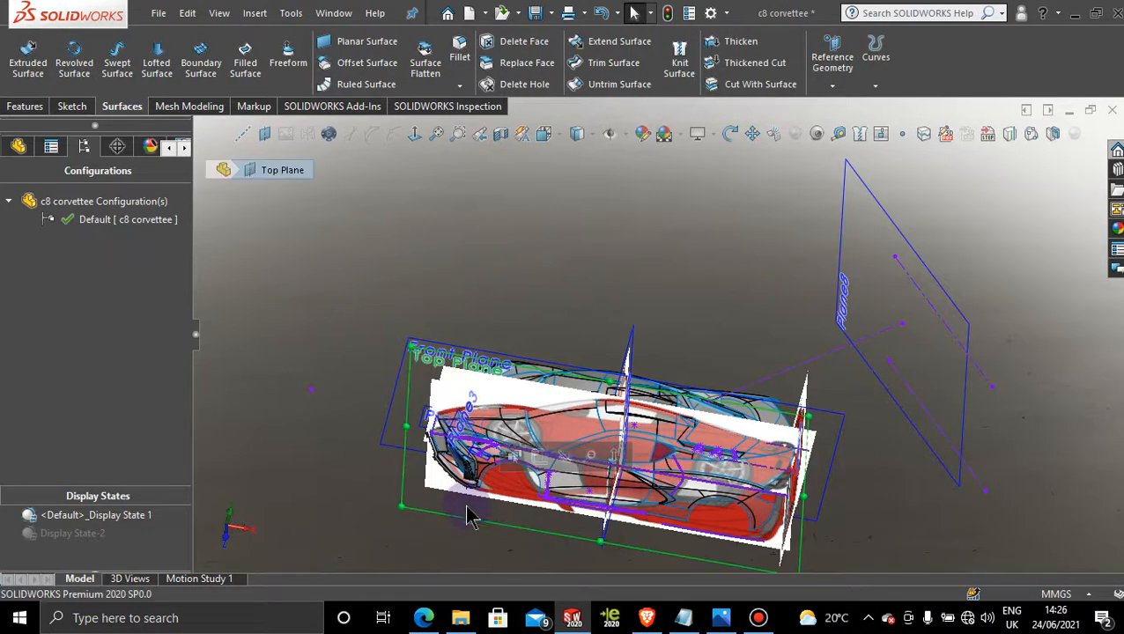
{"action": "left_click", "coordinate": [537, 460]}
{"action": "left_click", "coordinate": [415, 135]}
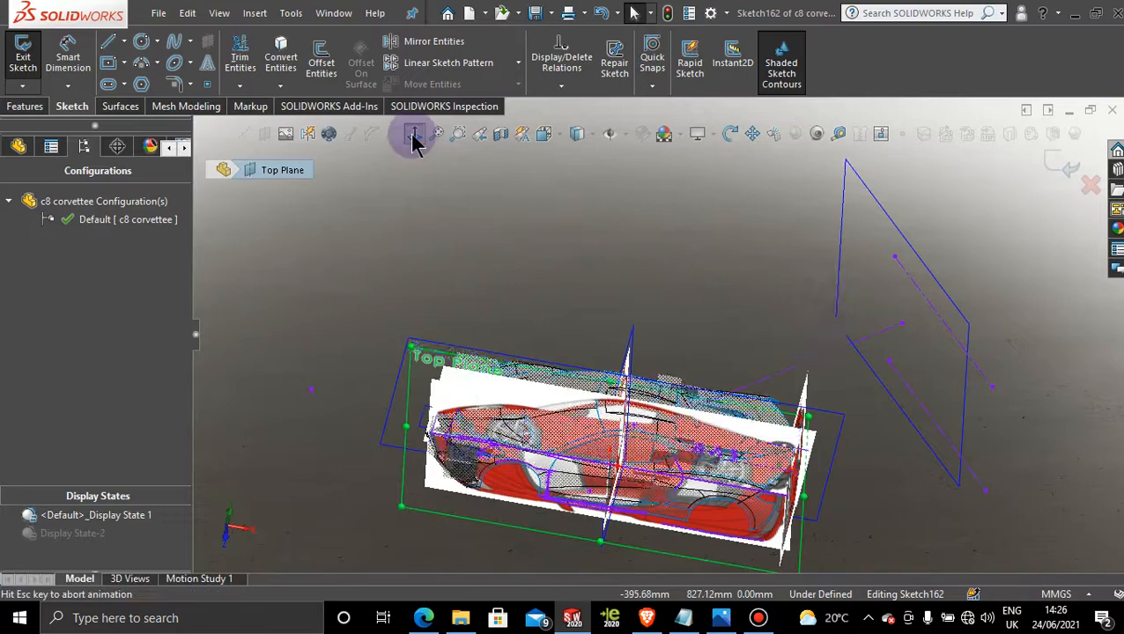
Sketch a diagonal centerline beside the car on the Top Plane, running outward and toward the front from near mid-body, and exit the sketch
{"action": "left_click", "coordinate": [123, 42]}
{"action": "left_click", "coordinate": [155, 80]}
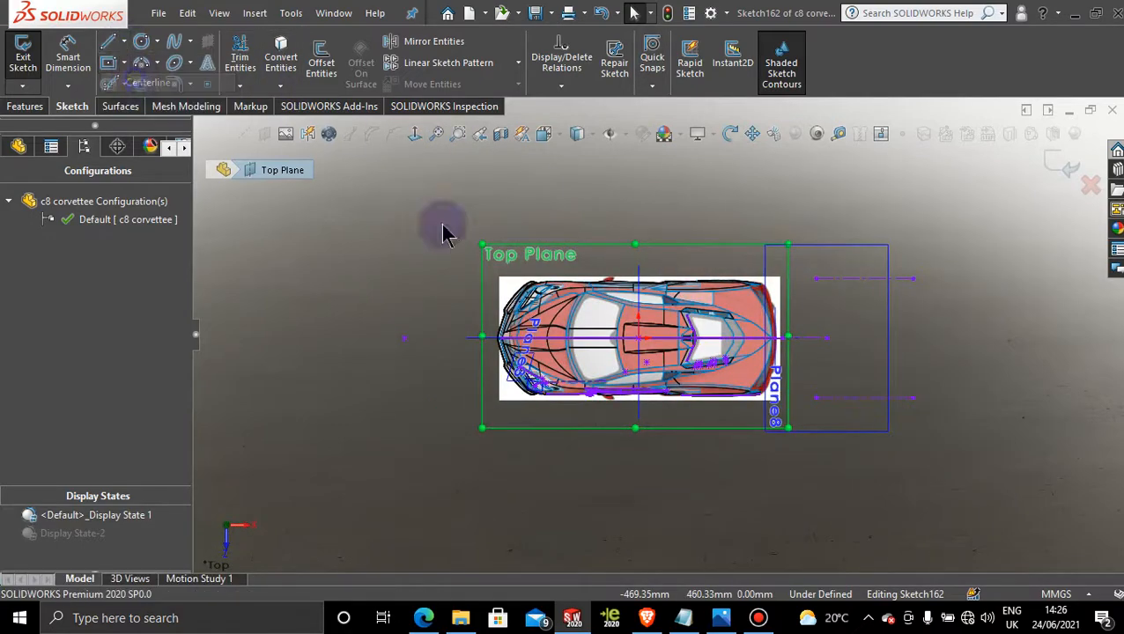
{"action": "left_click", "coordinate": [660, 414]}
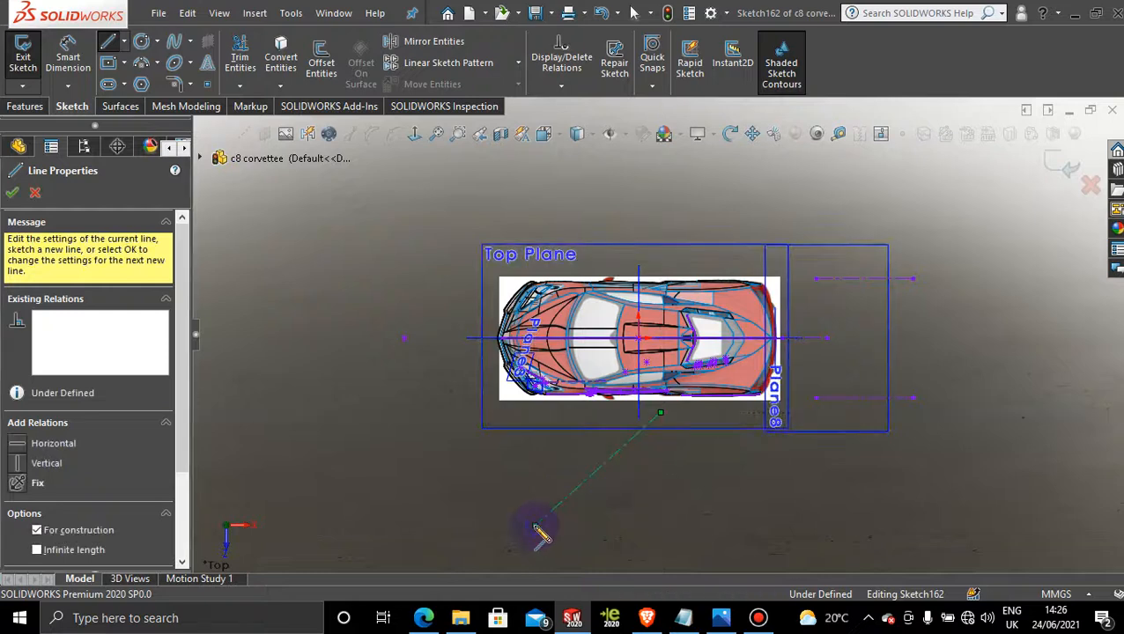
{"action": "left_click", "coordinate": [535, 527]}
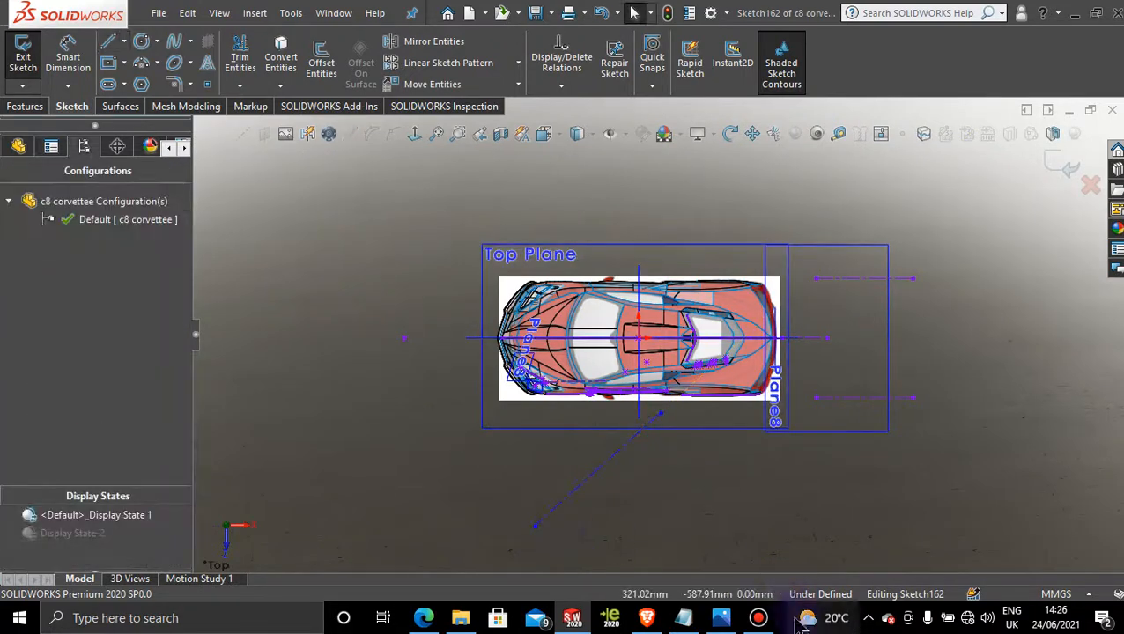
{"action": "left_click", "coordinate": [758, 618]}
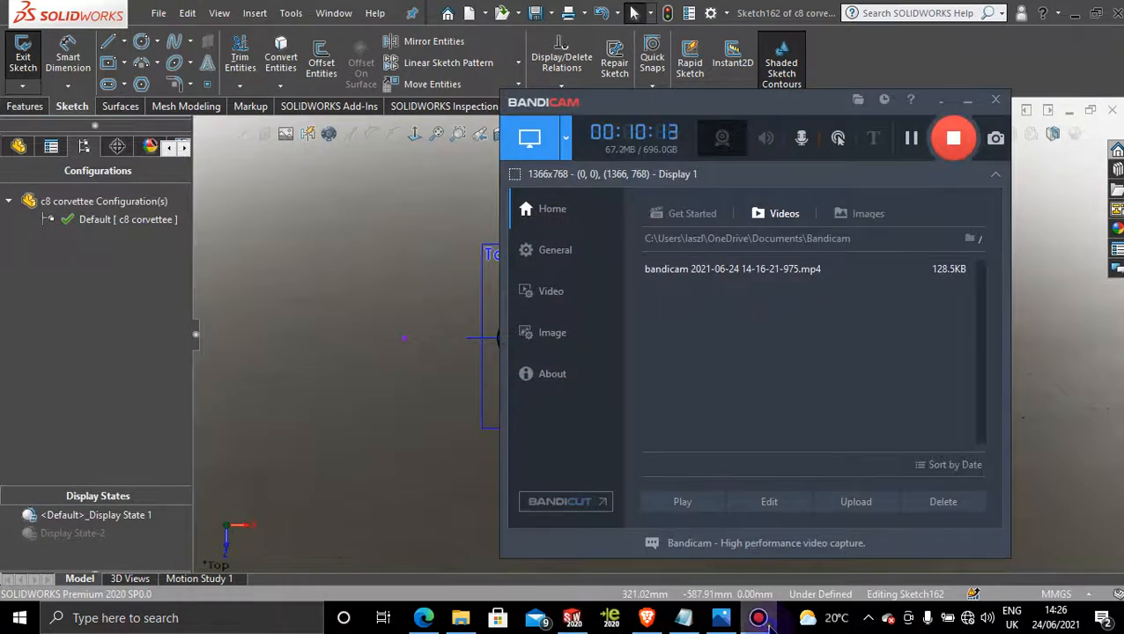
{"action": "left_click", "coordinate": [763, 619]}
{"action": "left_click", "coordinate": [1063, 159]}
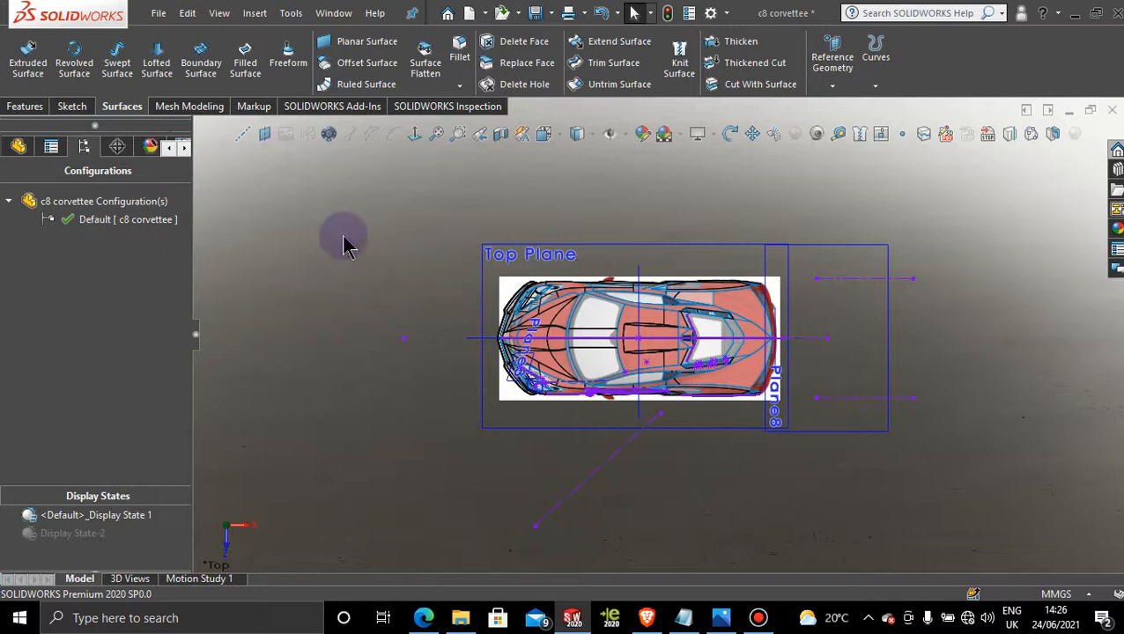
Create a reference plane perpendicular to the diagonal centerline and coincident with its outer endpoint
{"action": "left_click", "coordinate": [265, 134]}
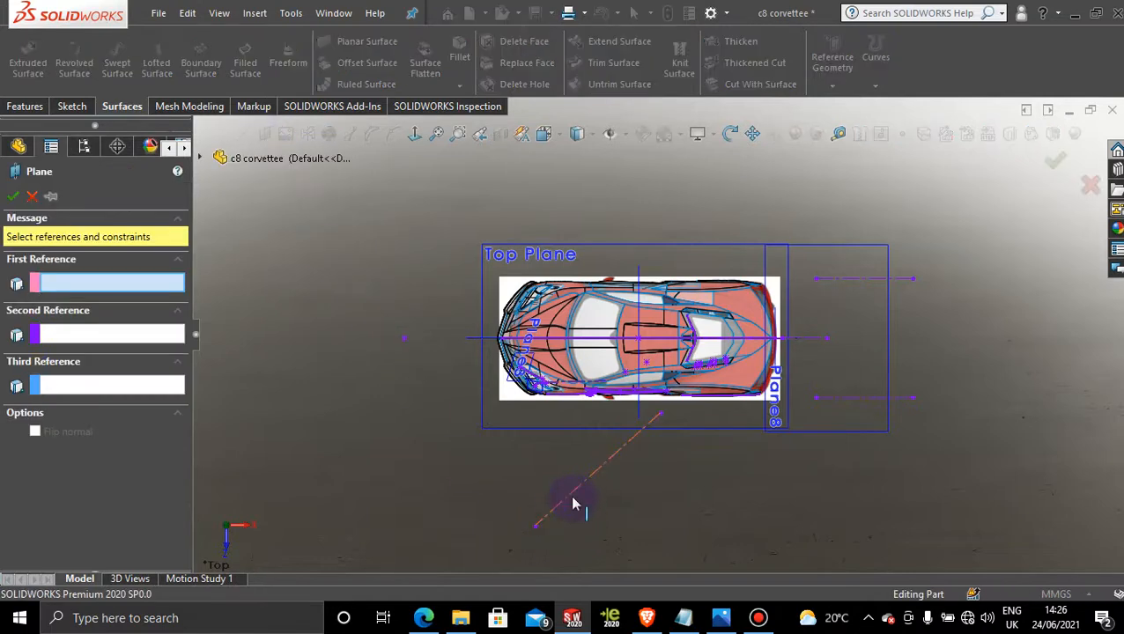
{"action": "left_click", "coordinate": [569, 496]}
{"action": "left_click", "coordinate": [537, 529]}
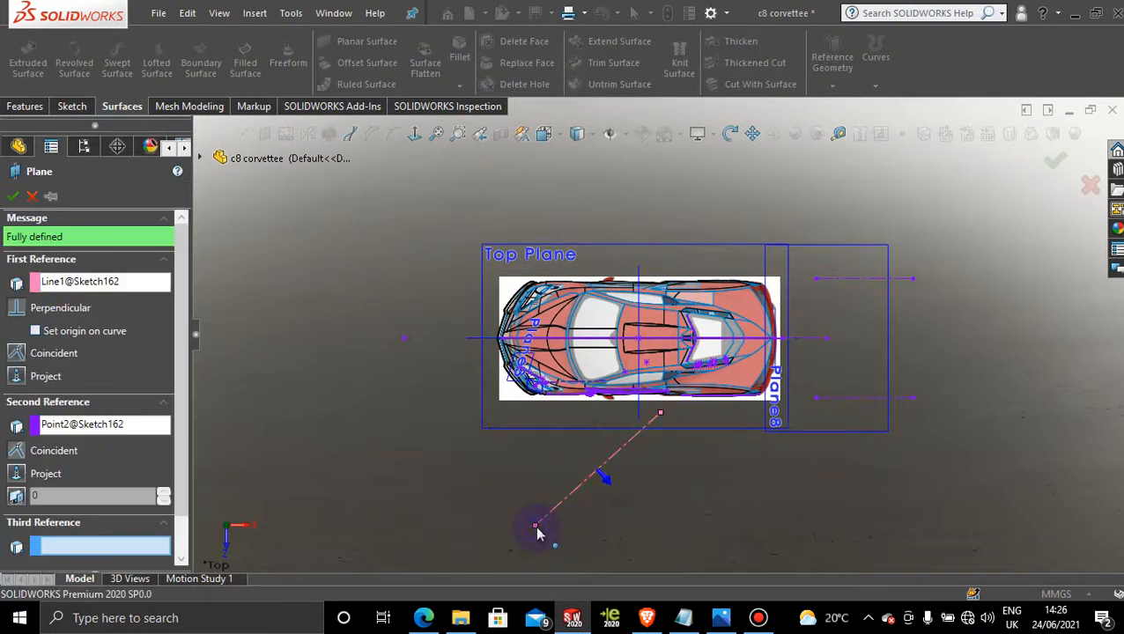
{"action": "left_click", "coordinate": [12, 195]}
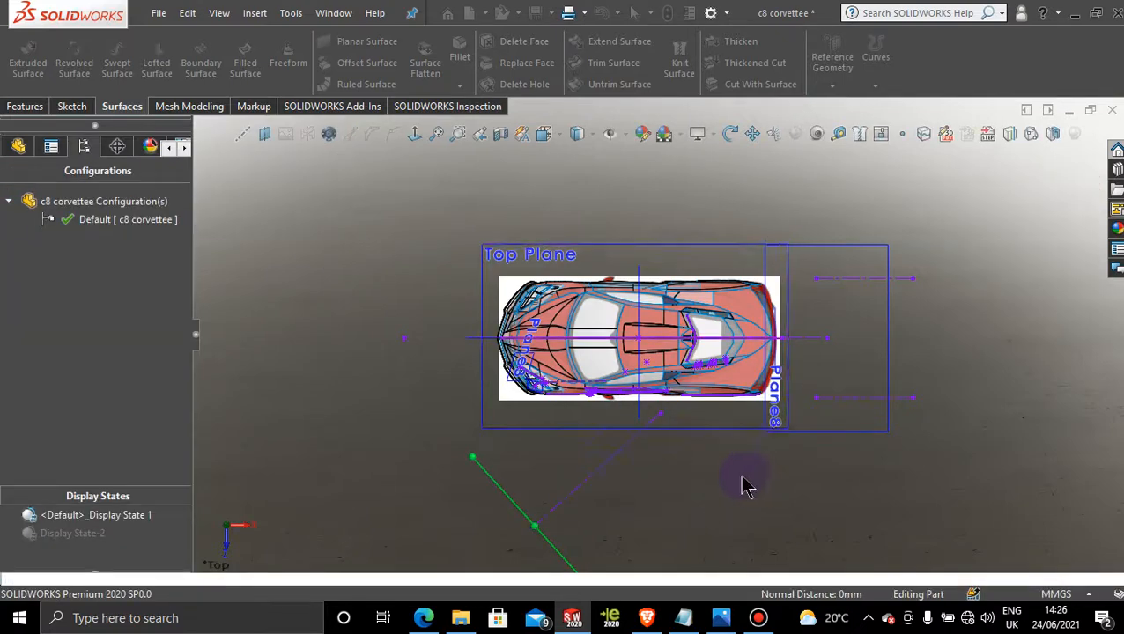
On the new angled plane, sketch a horizontal centerline from under the front-view picture's tire to beyond the rear-view picture, and exit the sketch
{"action": "middle_click_drag", "start_coordinate": [743, 485], "coordinate": [929, 396]}
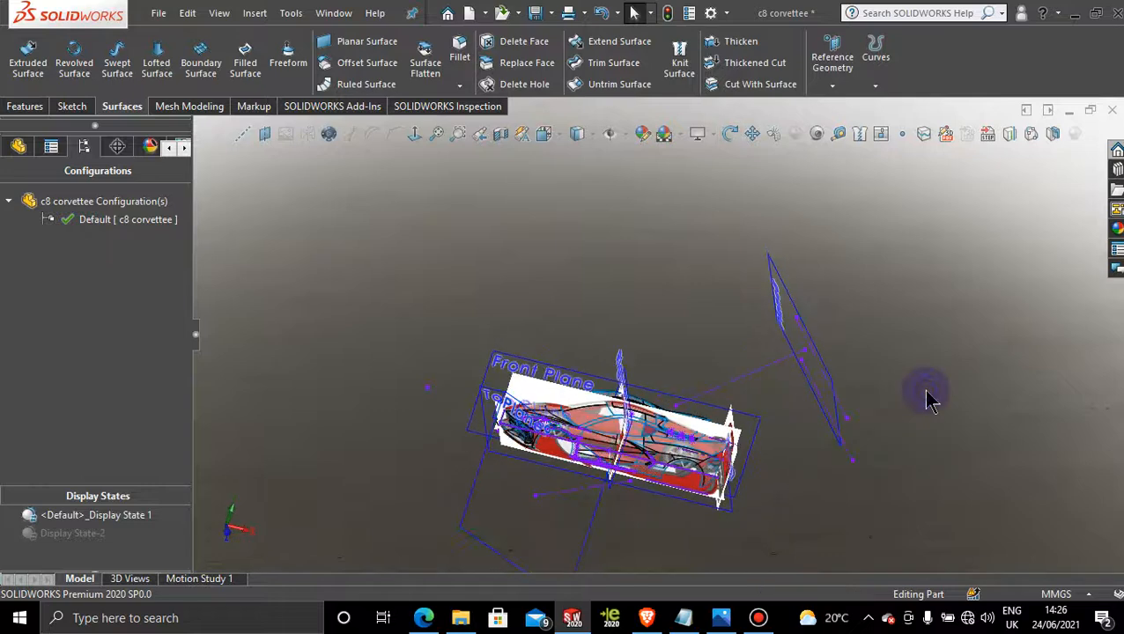
{"action": "left_click", "coordinate": [585, 520]}
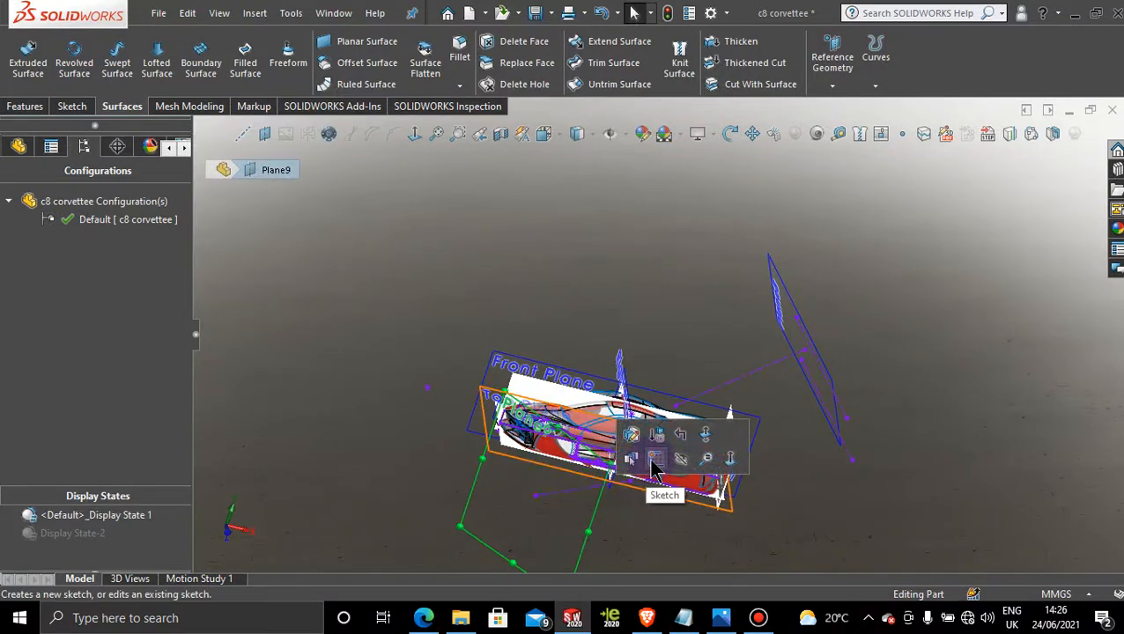
{"action": "left_click", "coordinate": [653, 463]}
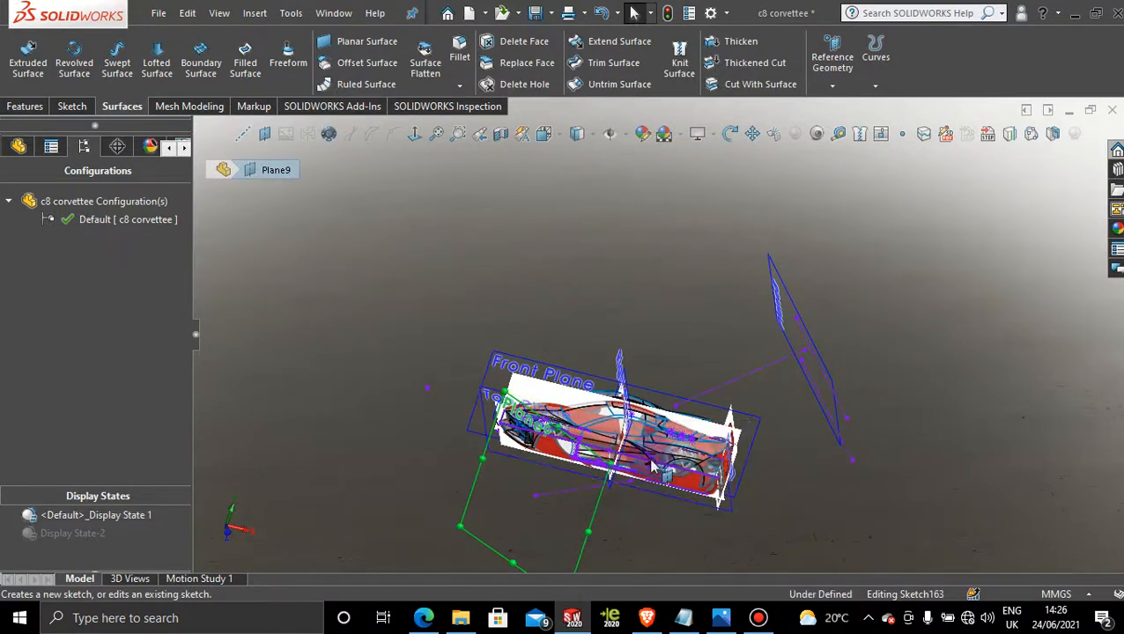
{"action": "left_click", "coordinate": [421, 142]}
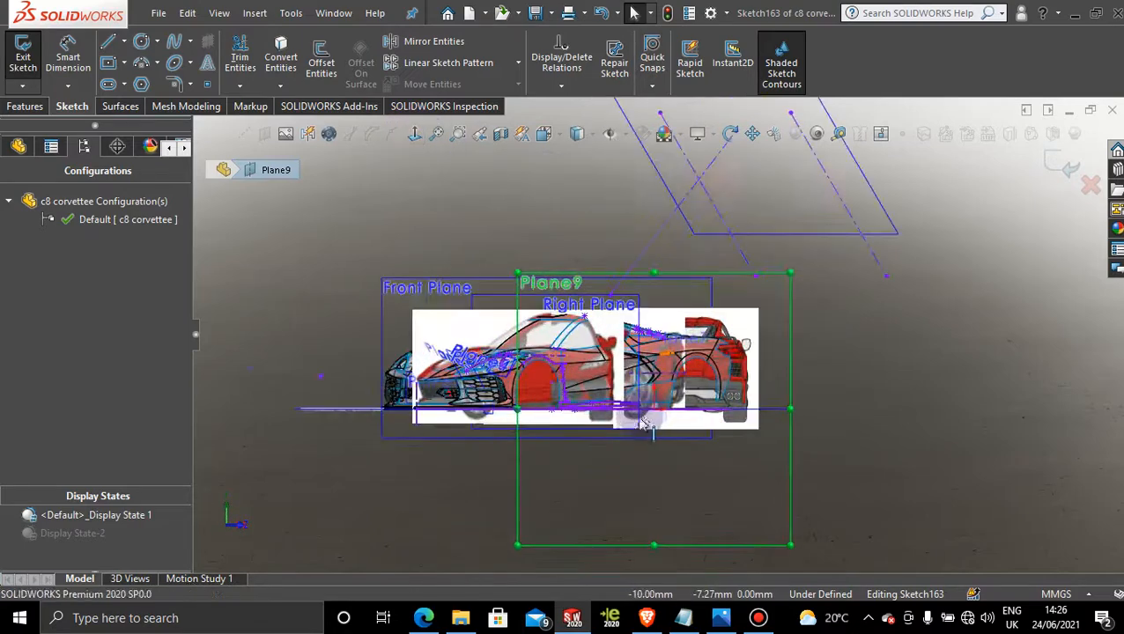
{"action": "scroll", "coordinate": [643, 425], "scroll_direction": "down", "scroll_amount": 6}
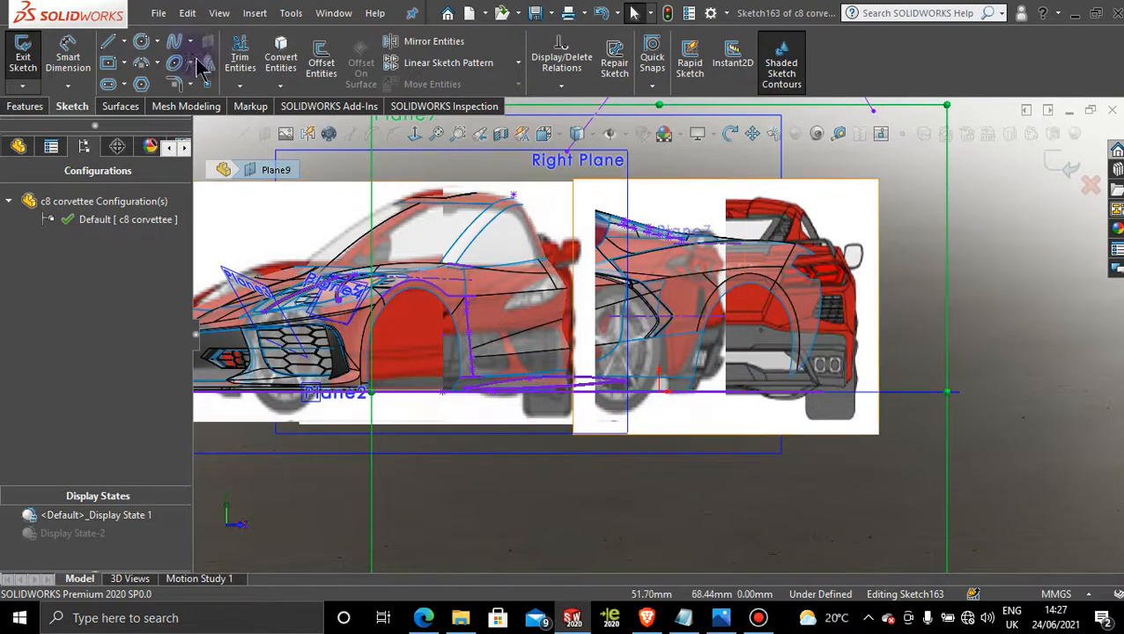
{"action": "left_click", "coordinate": [125, 42]}
{"action": "left_click", "coordinate": [148, 81]}
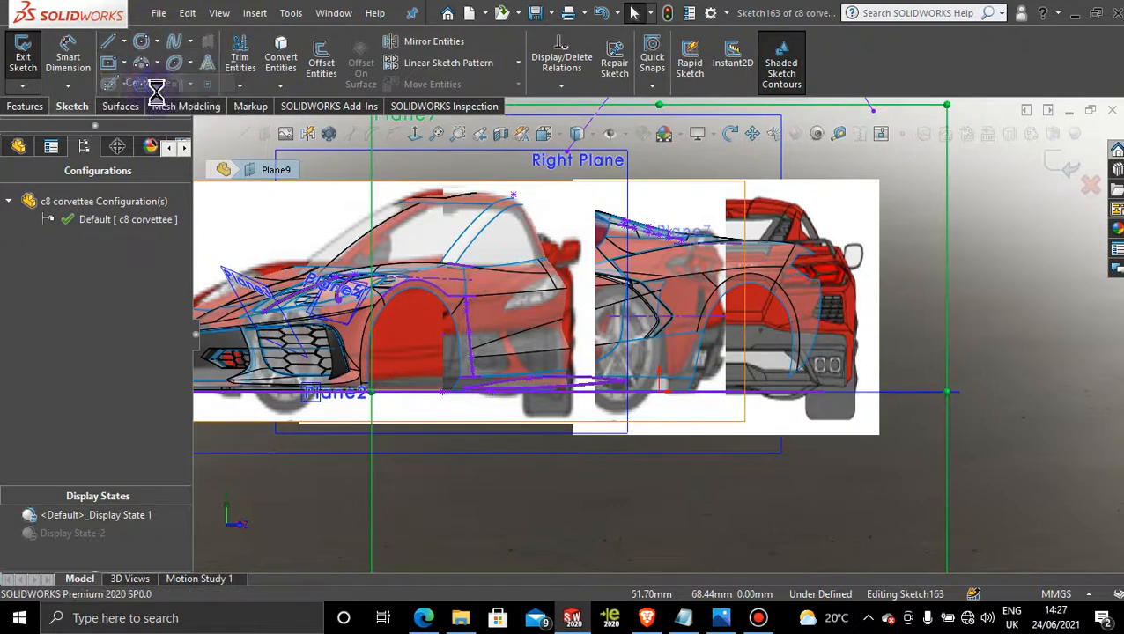
{"action": "left_click", "coordinate": [547, 417]}
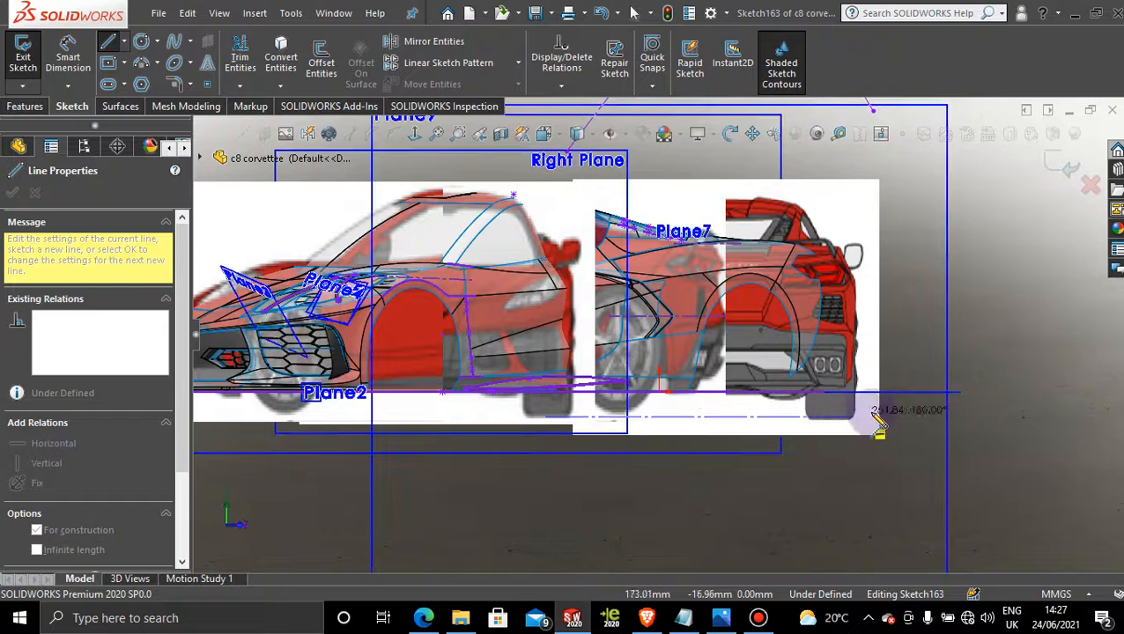
{"action": "left_click", "coordinate": [938, 419]}
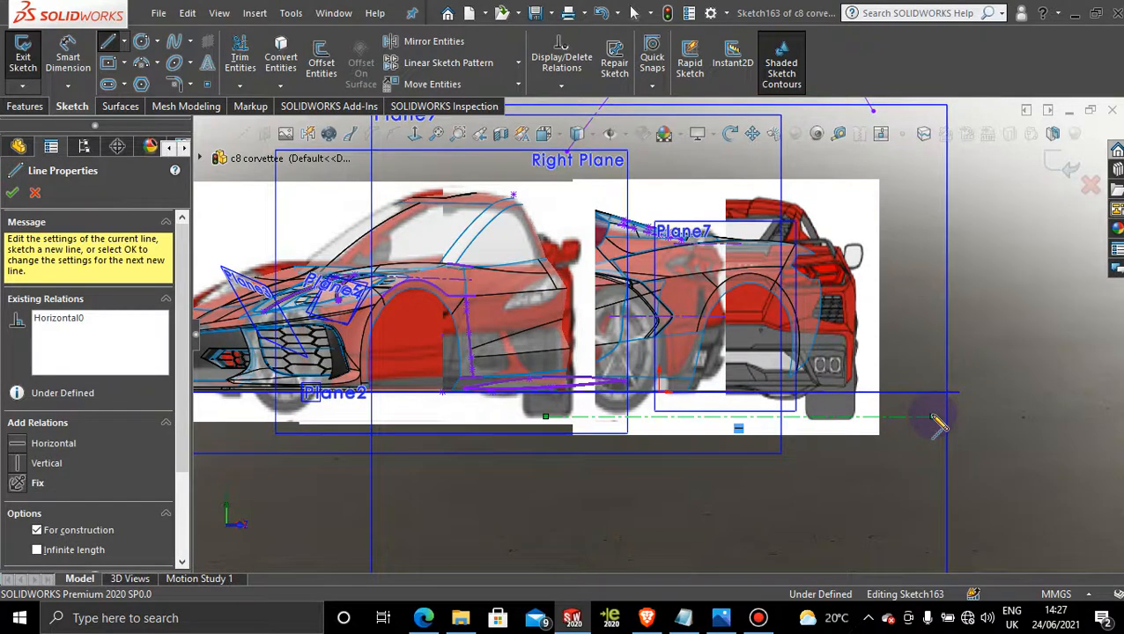
{"action": "key", "text": "Escape"}
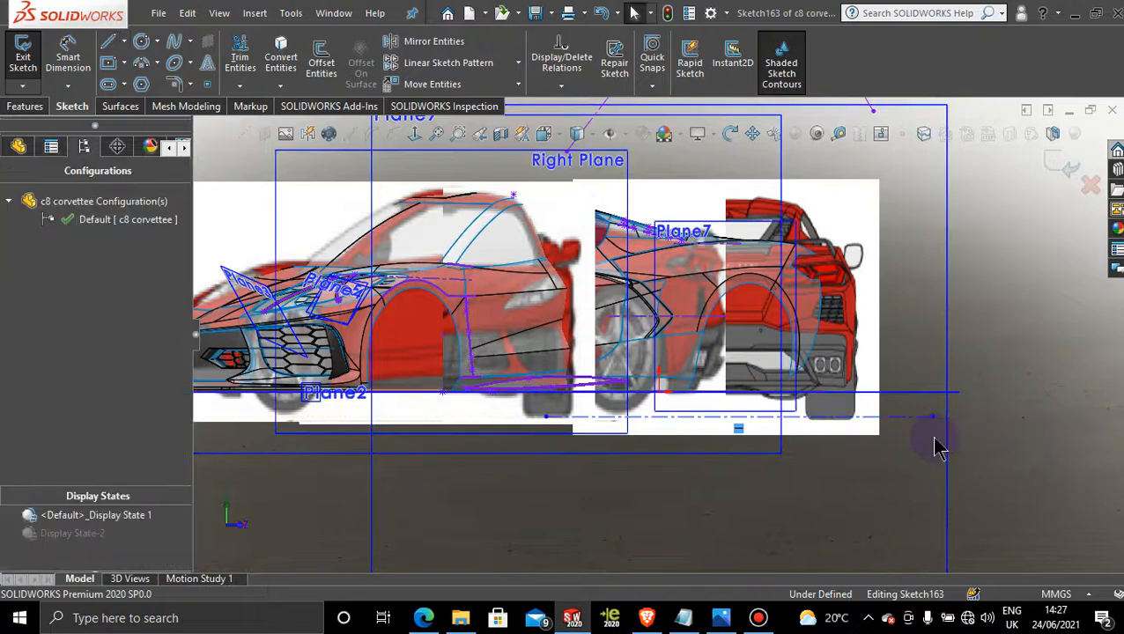
{"action": "scroll", "coordinate": [828, 477], "scroll_direction": "up", "scroll_amount": 3}
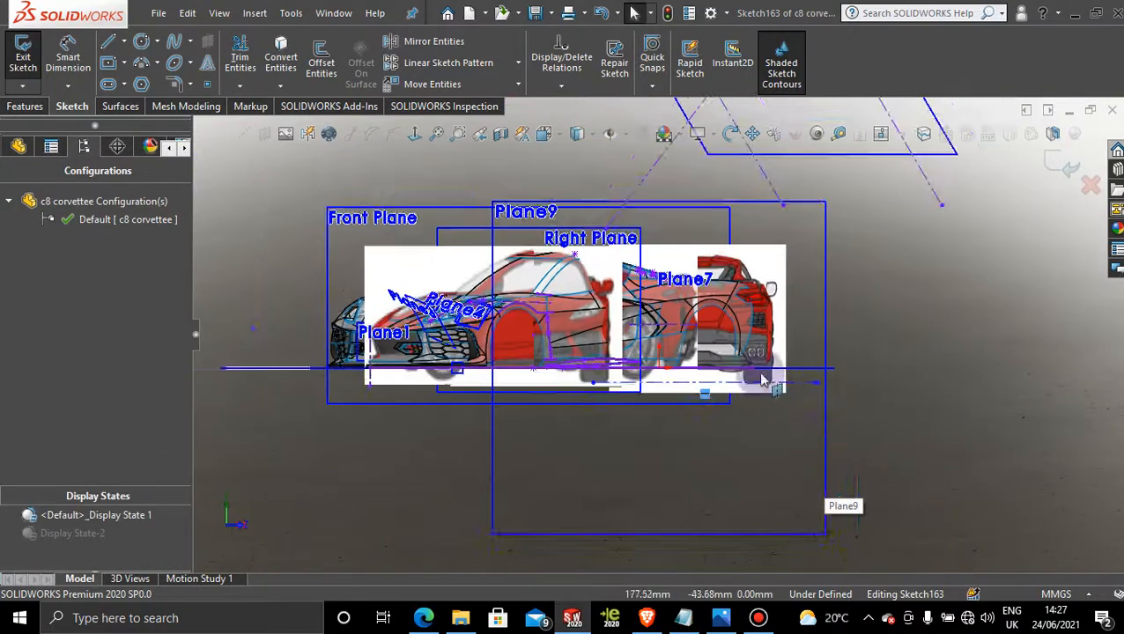
{"action": "scroll", "coordinate": [765, 381], "scroll_direction": "down", "scroll_amount": 3}
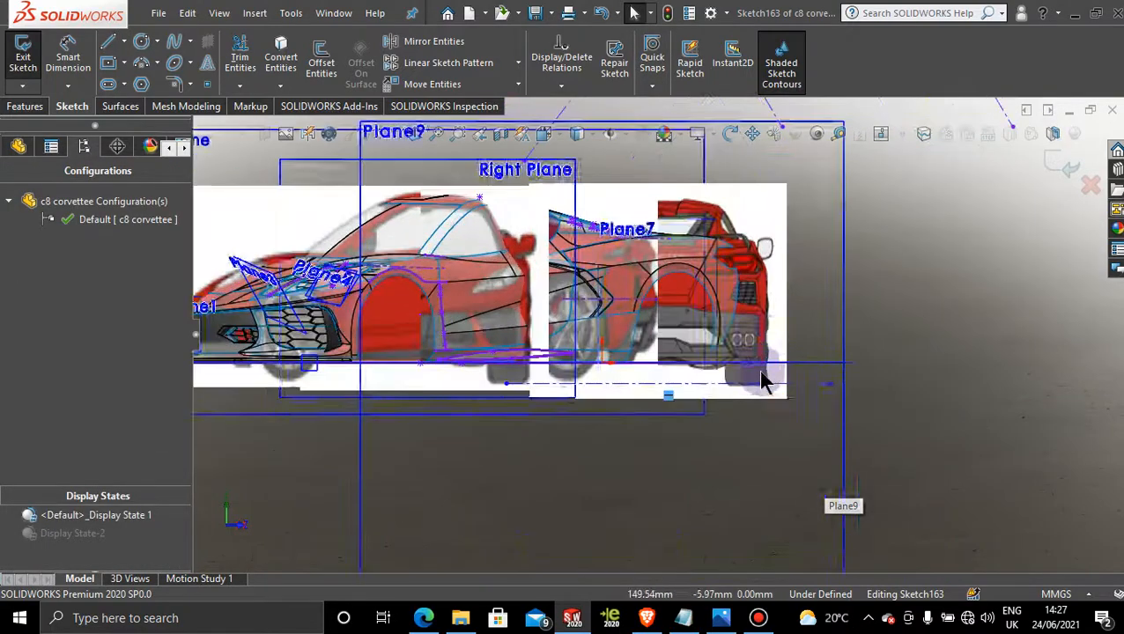
{"action": "left_click", "coordinate": [1066, 159]}
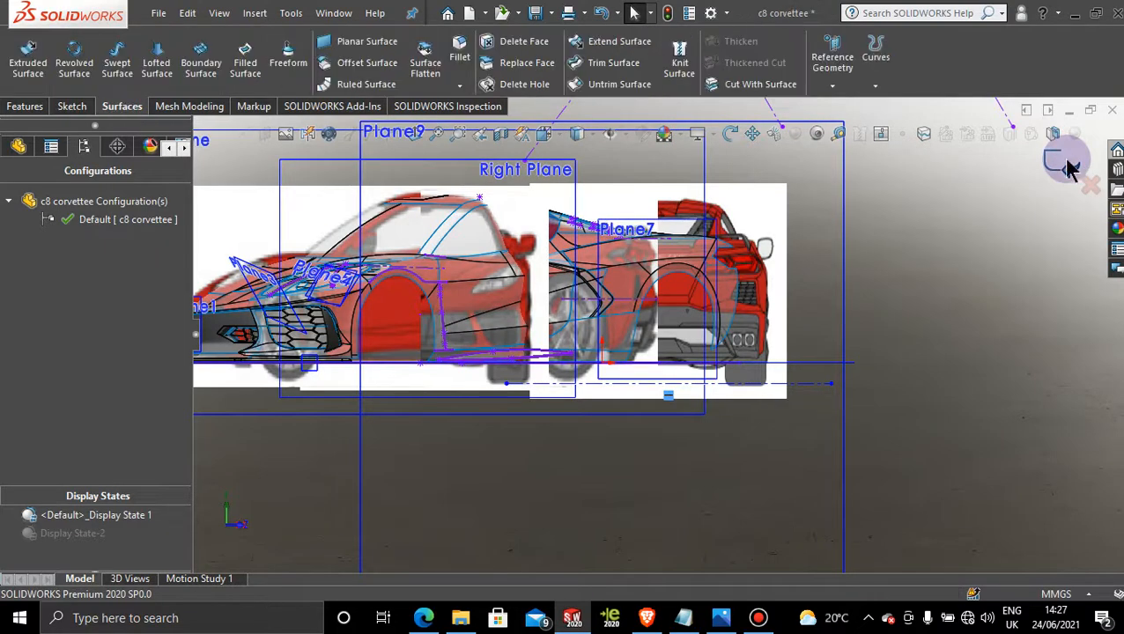
Set the rear-view sketch picture's height to 210.30 mm with the aspect ratio locked
{"action": "double_click", "coordinate": [752, 236]}
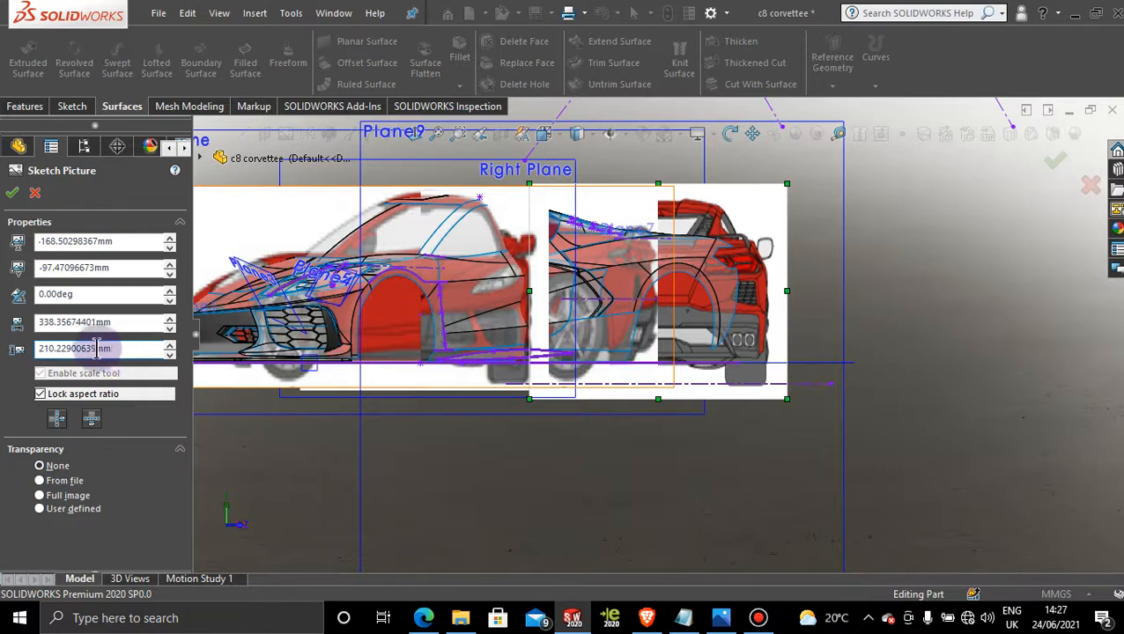
{"action": "mouse_move", "coordinate": [88, 348]}
{"action": "left_mouse_down"}
{"action": "mouse_move", "coordinate": [64, 349]}
{"action": "mouse_move", "coordinate": [84, 349]}
{"action": "left_mouse_up"}
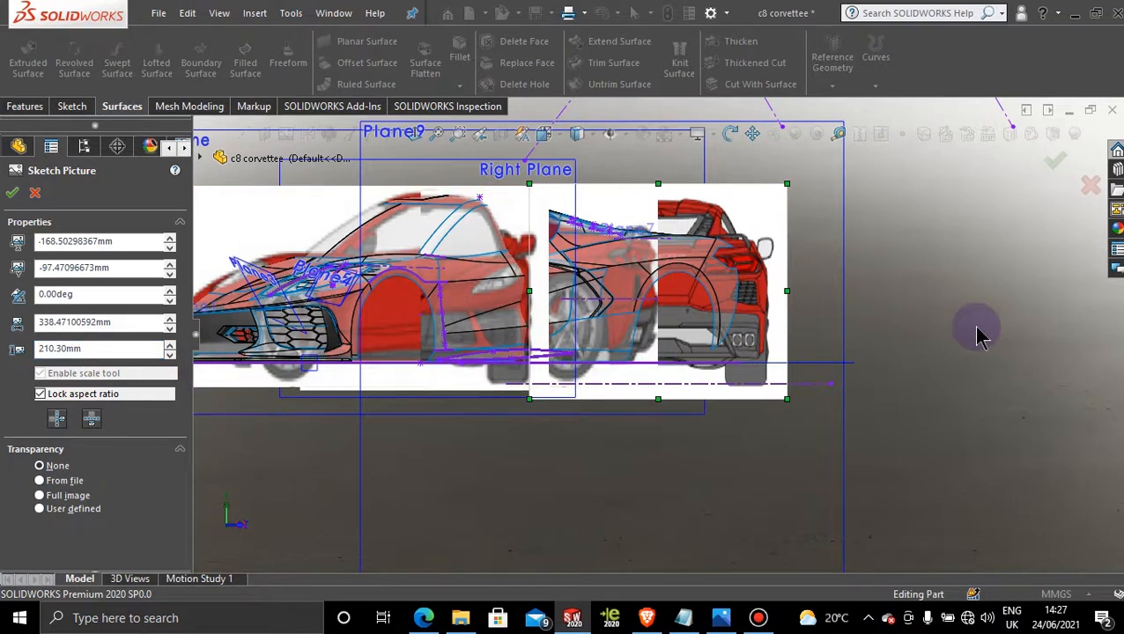
{"action": "scroll", "coordinate": [804, 324], "scroll_direction": "down", "scroll_amount": 1}
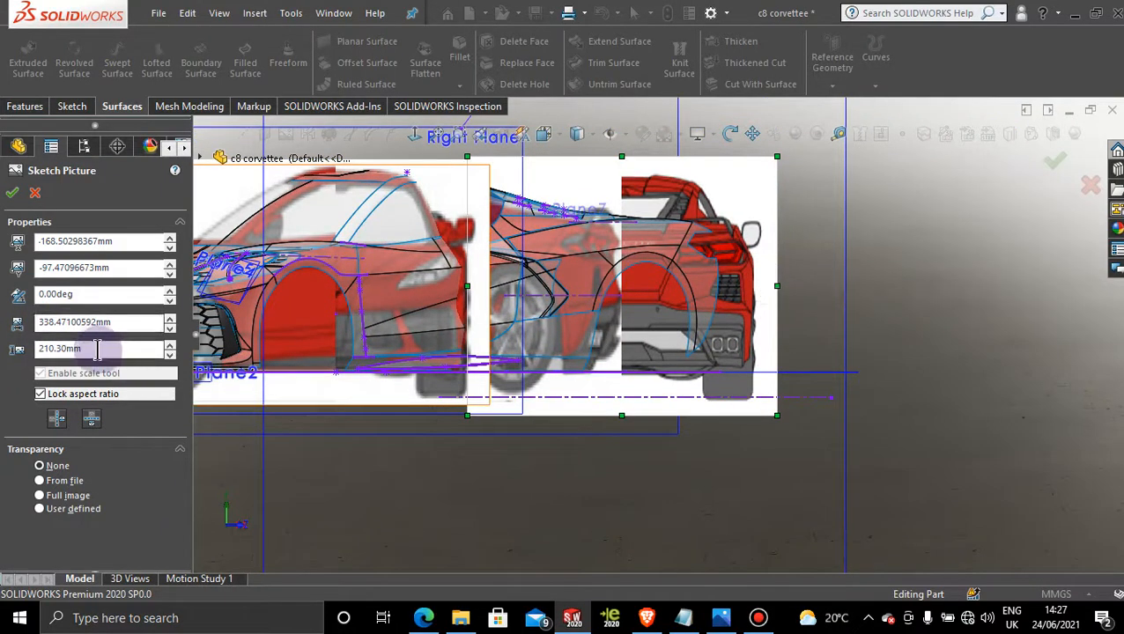
{"action": "left_click_drag", "start_coordinate": [97, 349], "coordinate": [63, 348]}
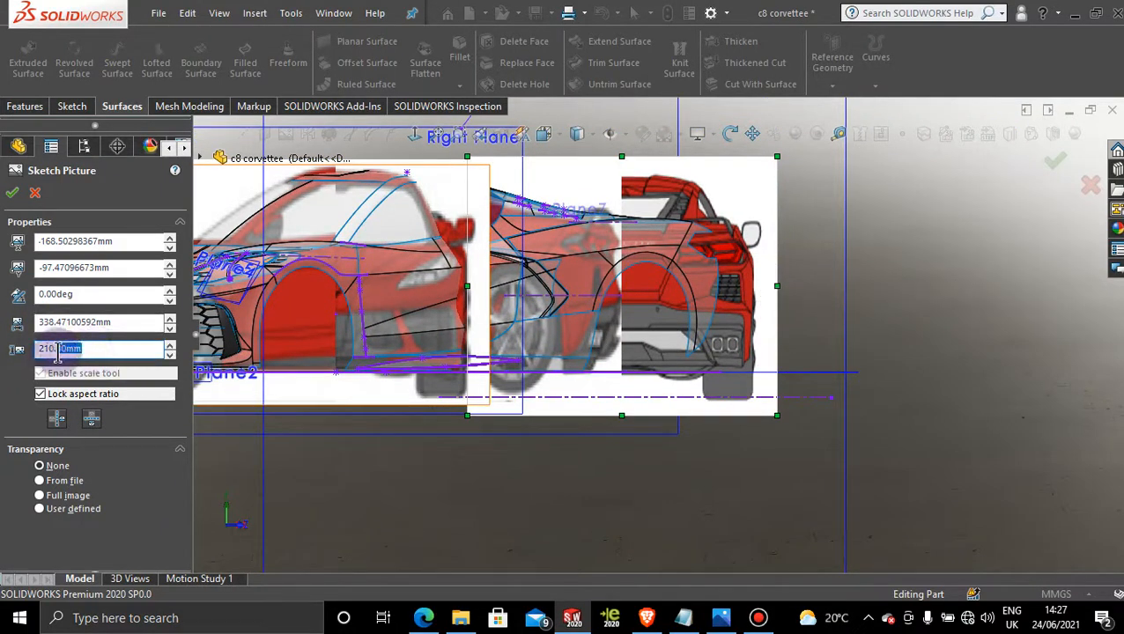
{"action": "type", "text": "6"}
{"action": "key", "text": "Return"}
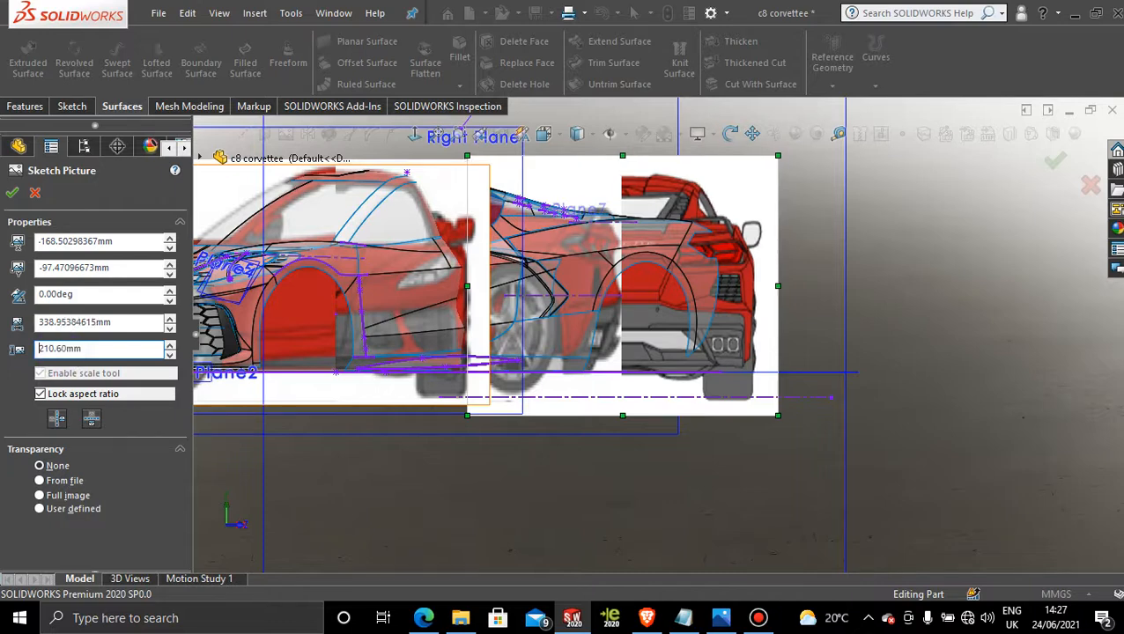
{"action": "left_click", "coordinate": [170, 346]}
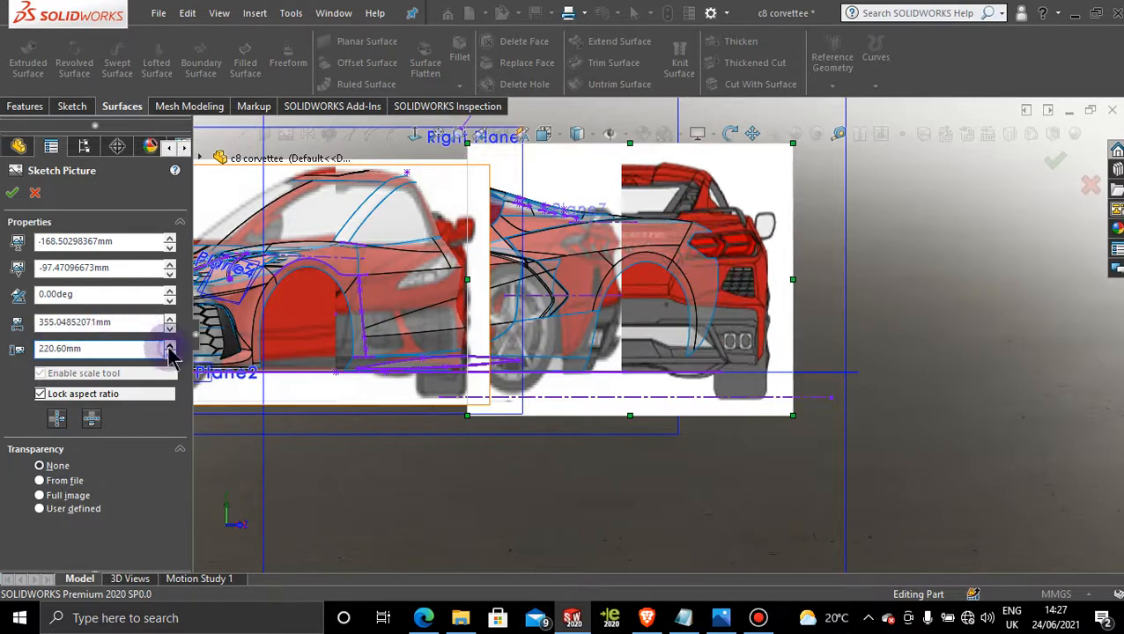
{"action": "left_click", "coordinate": [169, 355]}
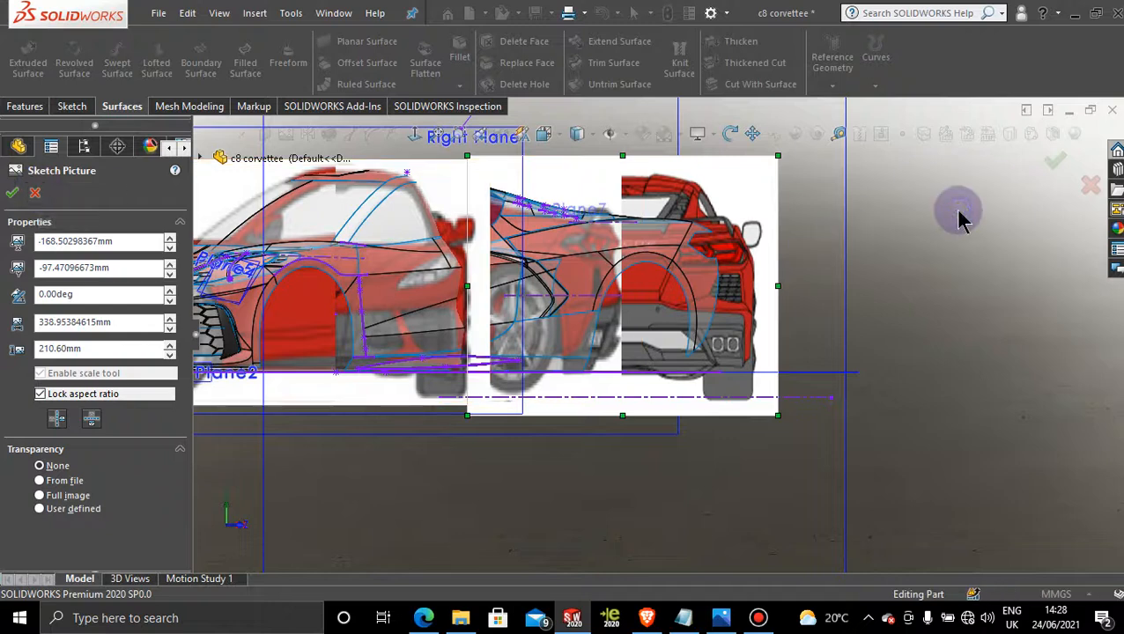
{"action": "left_click", "coordinate": [33, 193]}
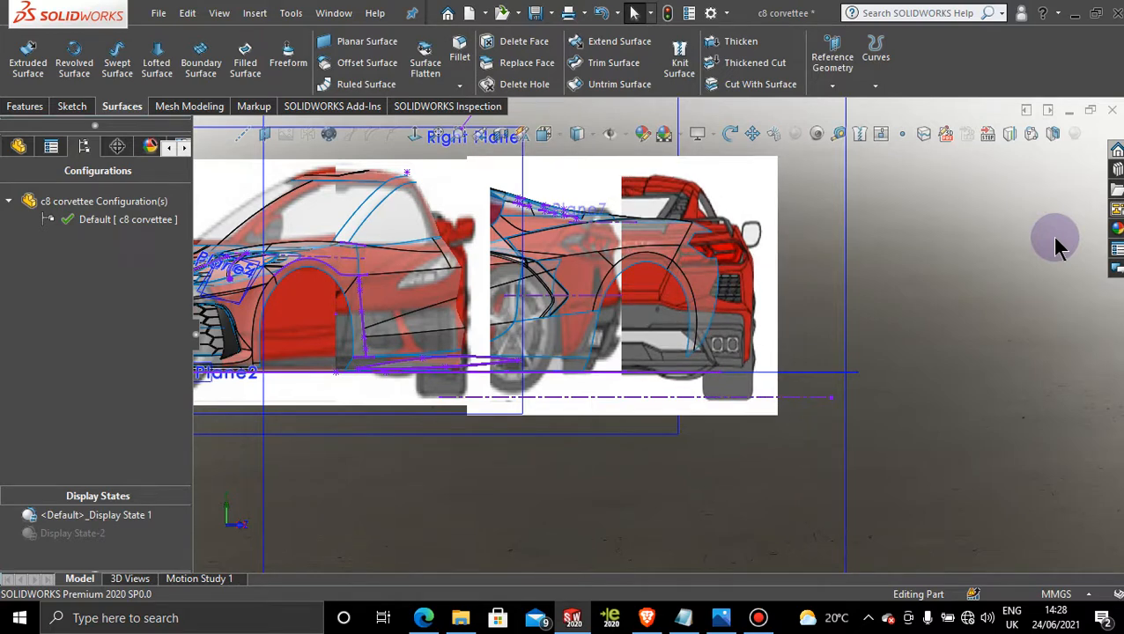
Raise the rear-view picture so its tires rest on the horizontal centerline, at about X -163.1, Y -95.5 mm, and accept
{"action": "left_click", "coordinate": [759, 234]}
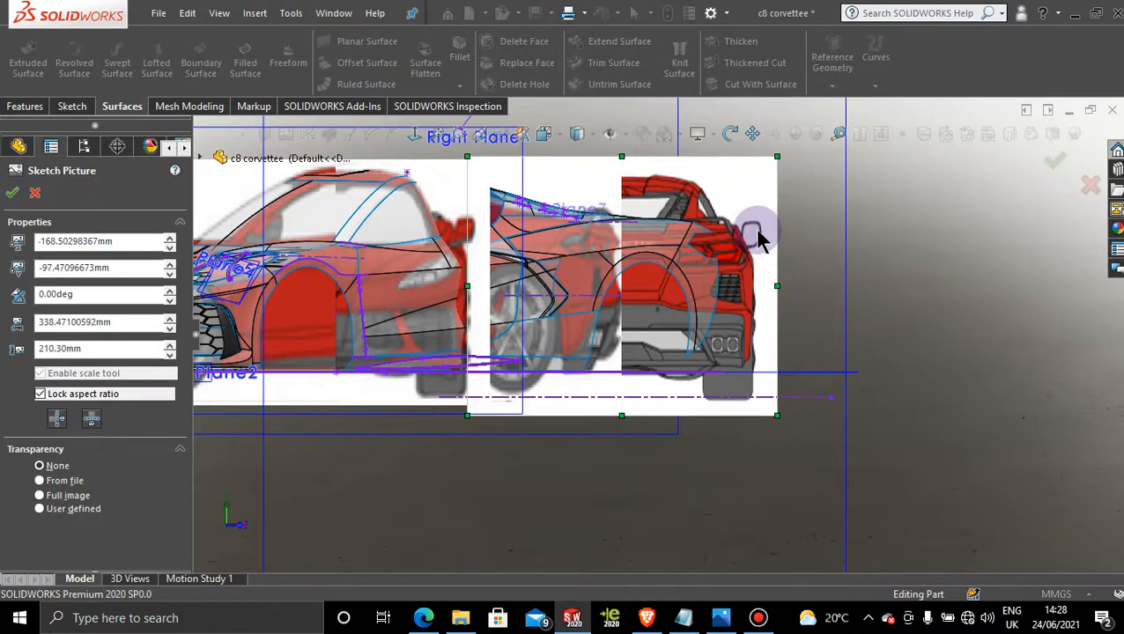
{"action": "left_click_drag", "start_coordinate": [751, 231], "coordinate": [756, 228]}
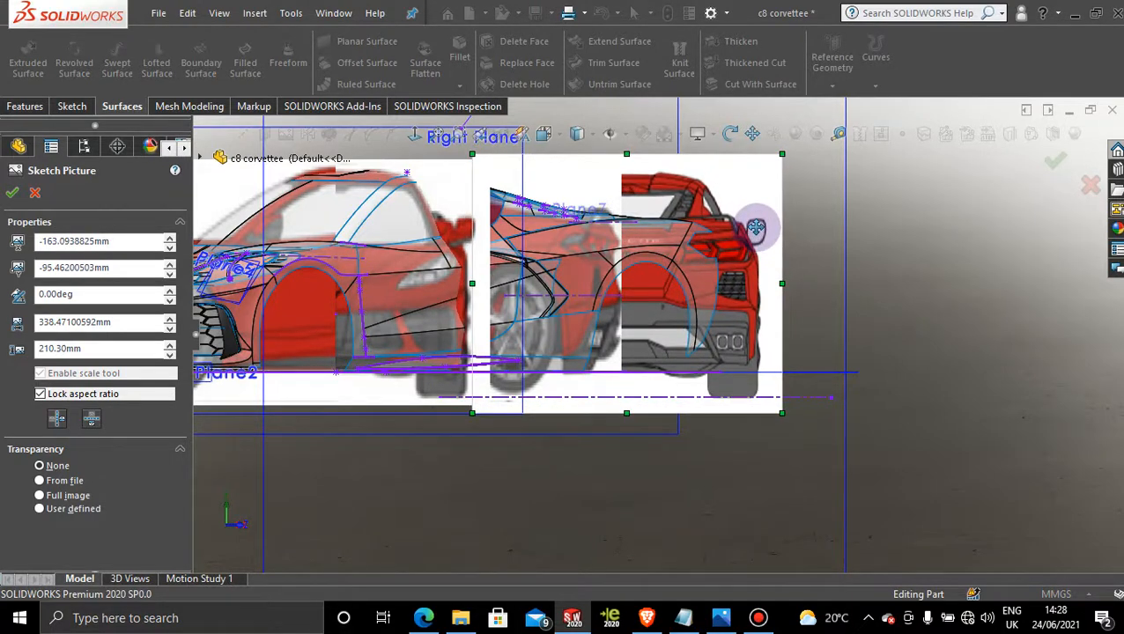
{"action": "left_click", "coordinate": [12, 192]}
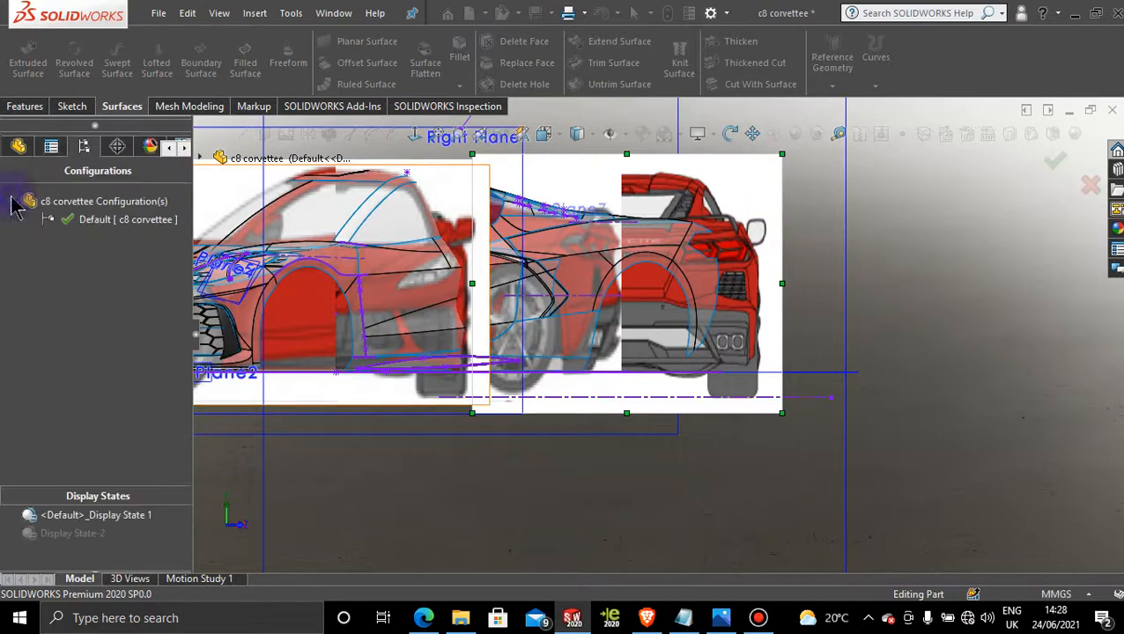
Facing the rear reference plane, shift the rear-view picture sideways to about X -168.2 mm, centring it on the car's vertical centerline, and close its properties
{"action": "middle_click_drag", "start_coordinate": [885, 289], "coordinate": [726, 308]}
{"action": "middle_click_drag", "start_coordinate": [724, 349], "coordinate": [731, 355]}
{"action": "scroll", "coordinate": [848, 164], "scroll_direction": "up", "scroll_amount": 1}
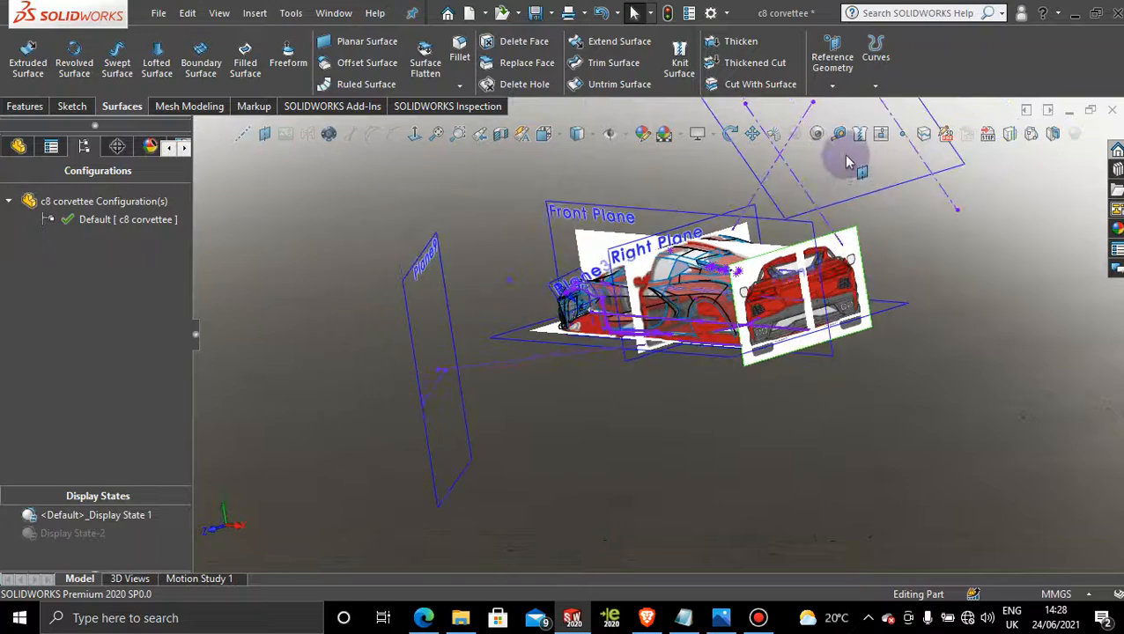
{"action": "left_click", "coordinate": [414, 134]}
{"action": "scroll", "coordinate": [740, 431], "scroll_direction": "down", "scroll_amount": 4}
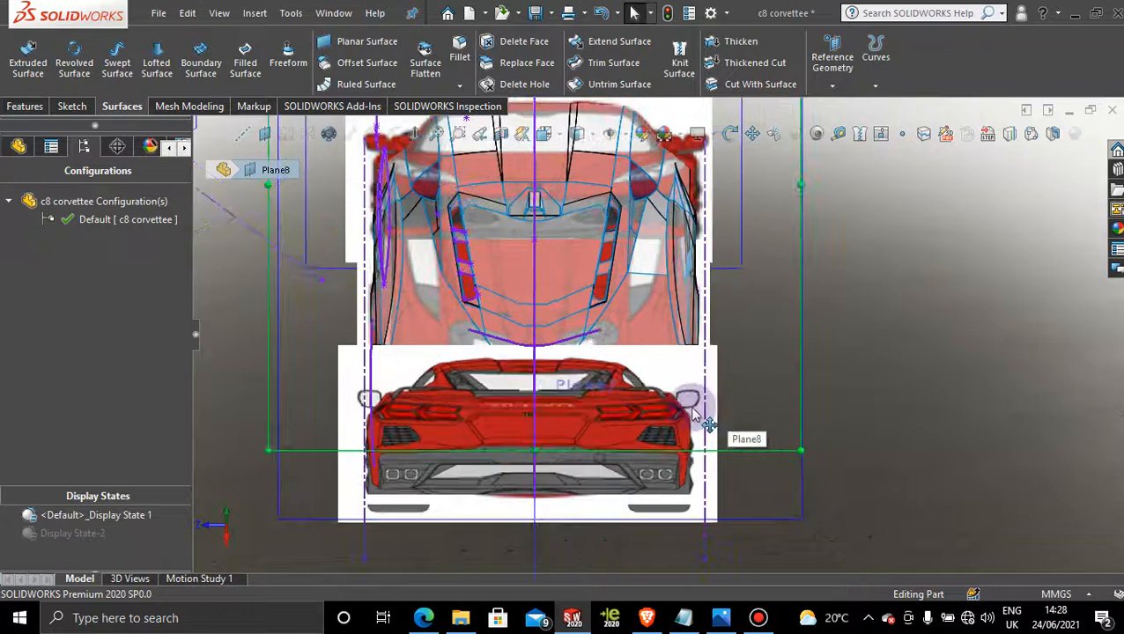
{"action": "left_click", "coordinate": [615, 393]}
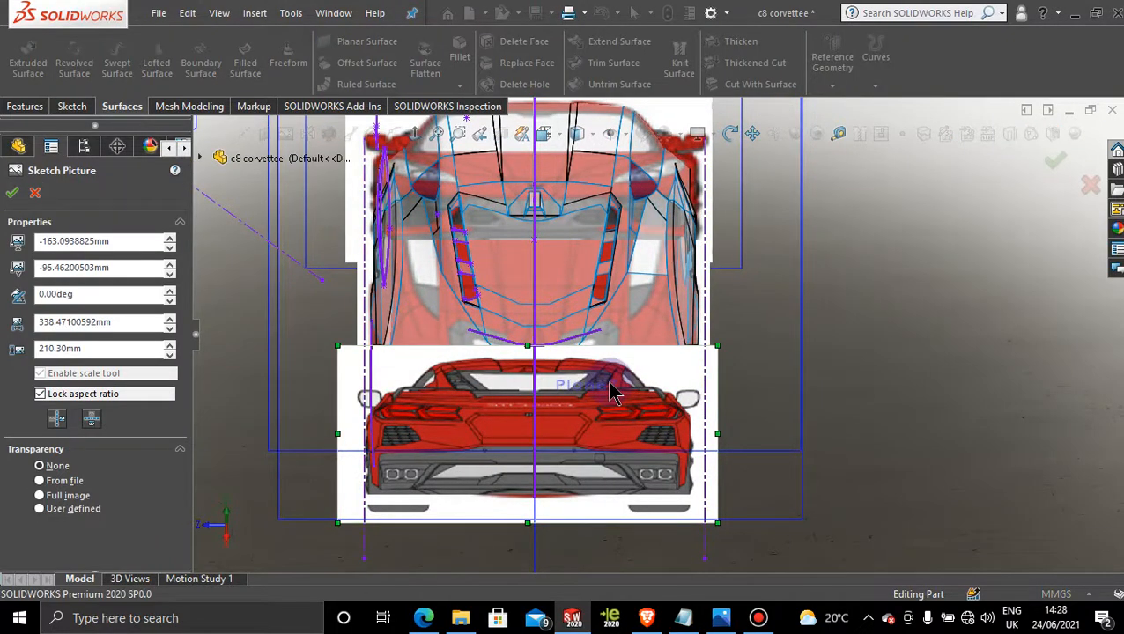
{"action": "left_click_drag", "start_coordinate": [582, 389], "coordinate": [588, 388]}
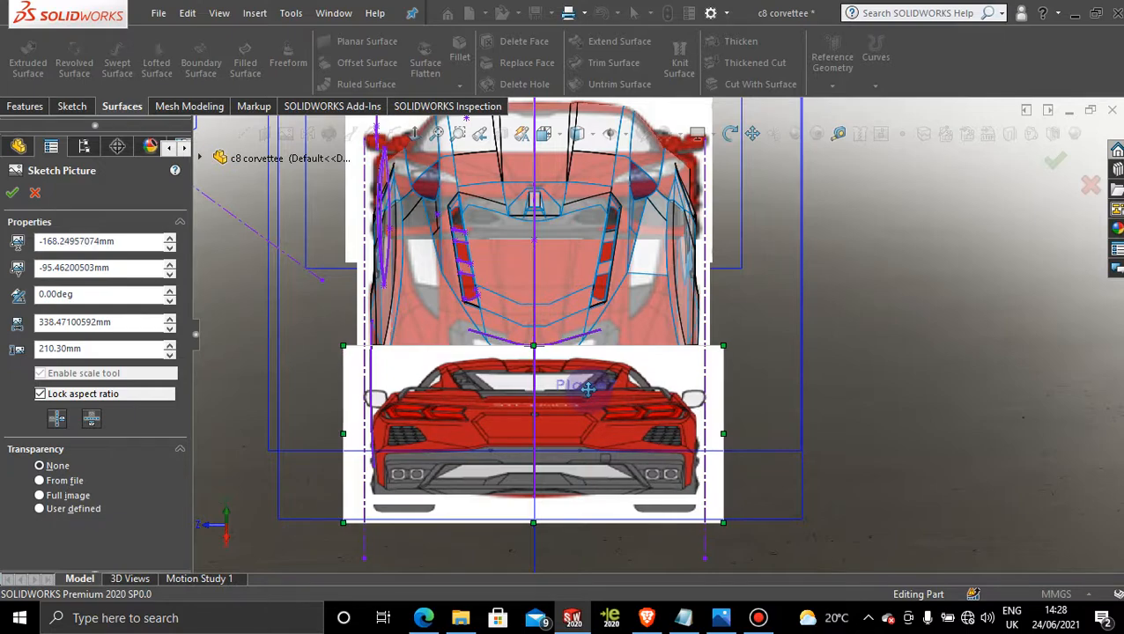
{"action": "scroll", "coordinate": [588, 389], "scroll_direction": "up", "scroll_amount": 4}
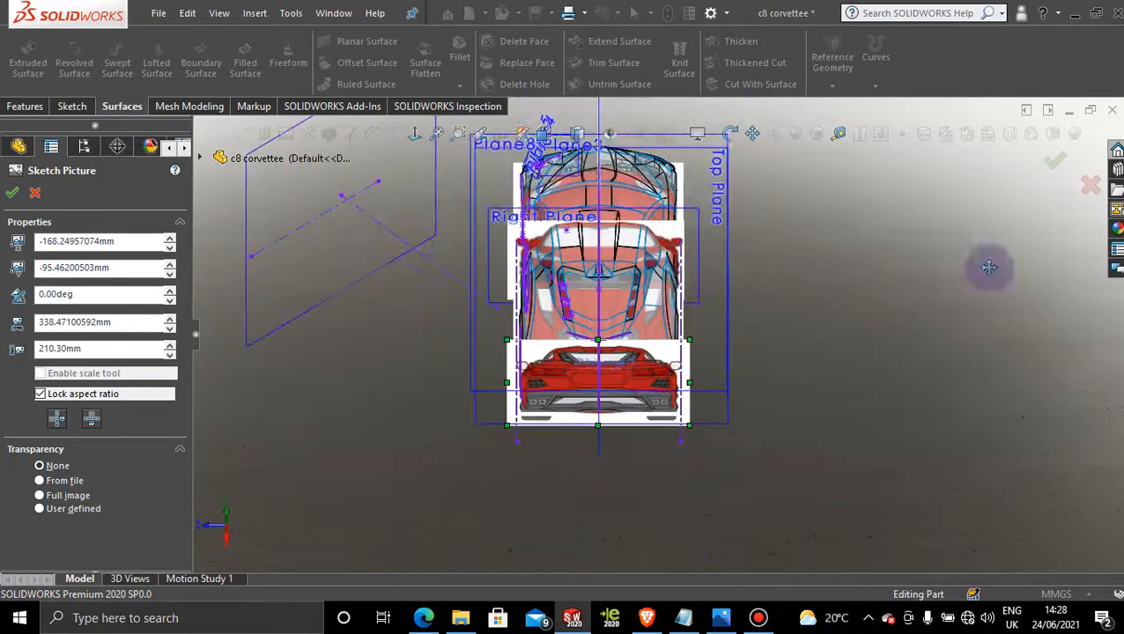
{"action": "left_click", "coordinate": [1086, 183]}
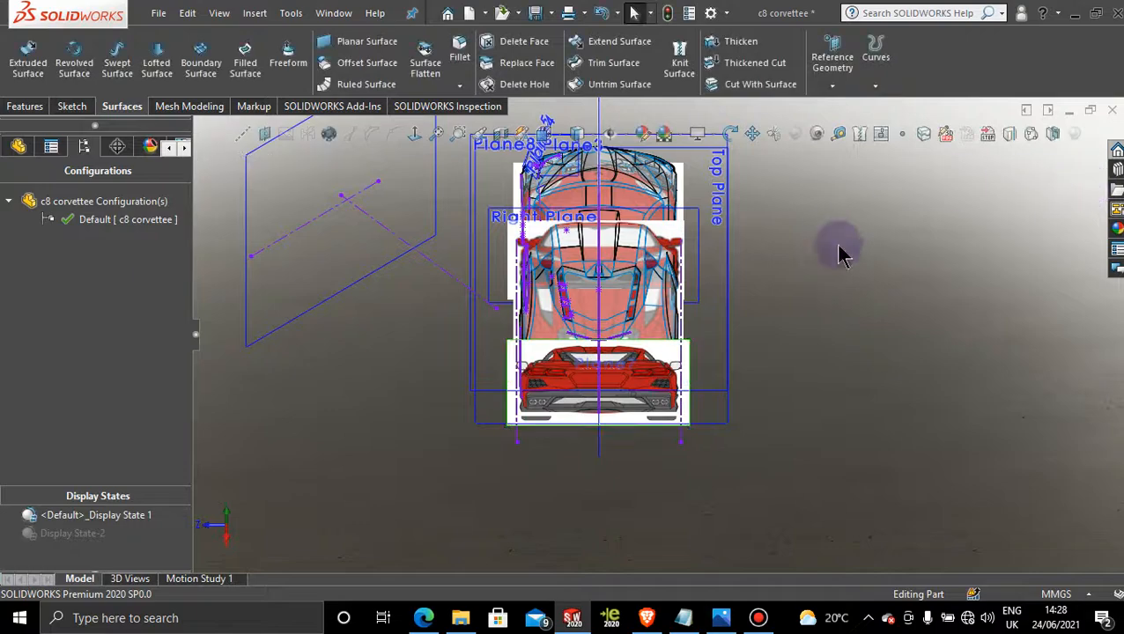
Face the angled plane and examine how the rear-view picture's tires line up with the horizontal centerline and the front-view picture
{"action": "mouse_move", "coordinate": [823, 322]}
{"action": "middle_mouse_down"}
{"action": "mouse_move", "coordinate": [875, 284]}
{"action": "mouse_move", "coordinate": [899, 305]}
{"action": "mouse_move", "coordinate": [500, 290]}
{"action": "mouse_move", "coordinate": [414, 251]}
{"action": "middle_mouse_up"}
{"action": "left_click", "coordinate": [413, 224]}
{"action": "left_click", "coordinate": [414, 133]}
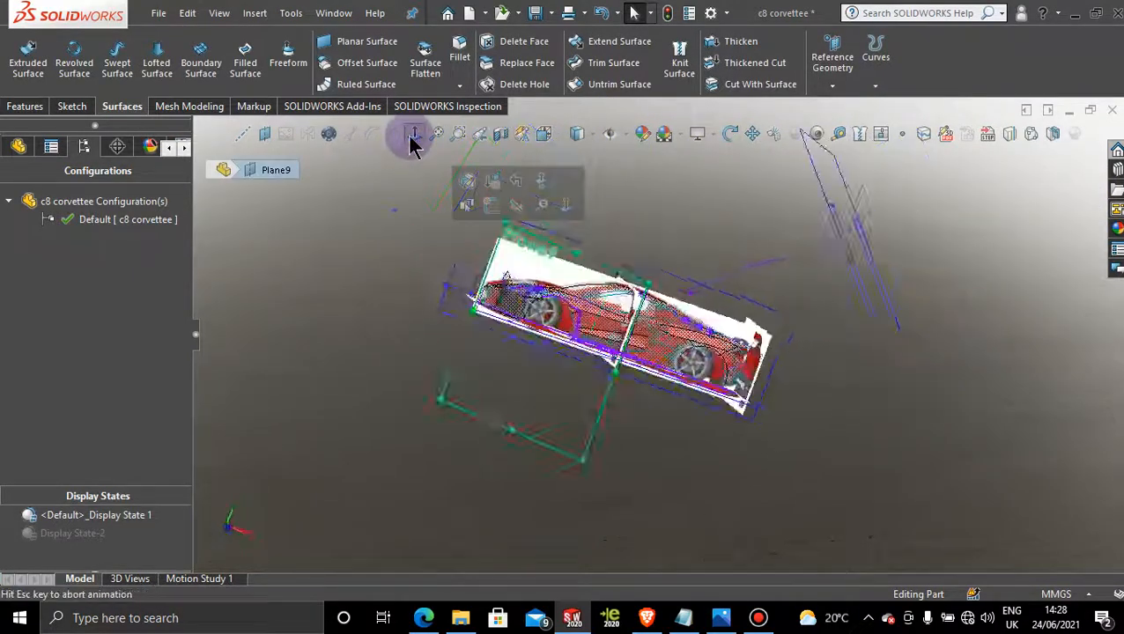
{"action": "scroll", "coordinate": [696, 440], "scroll_direction": "down", "scroll_amount": 3}
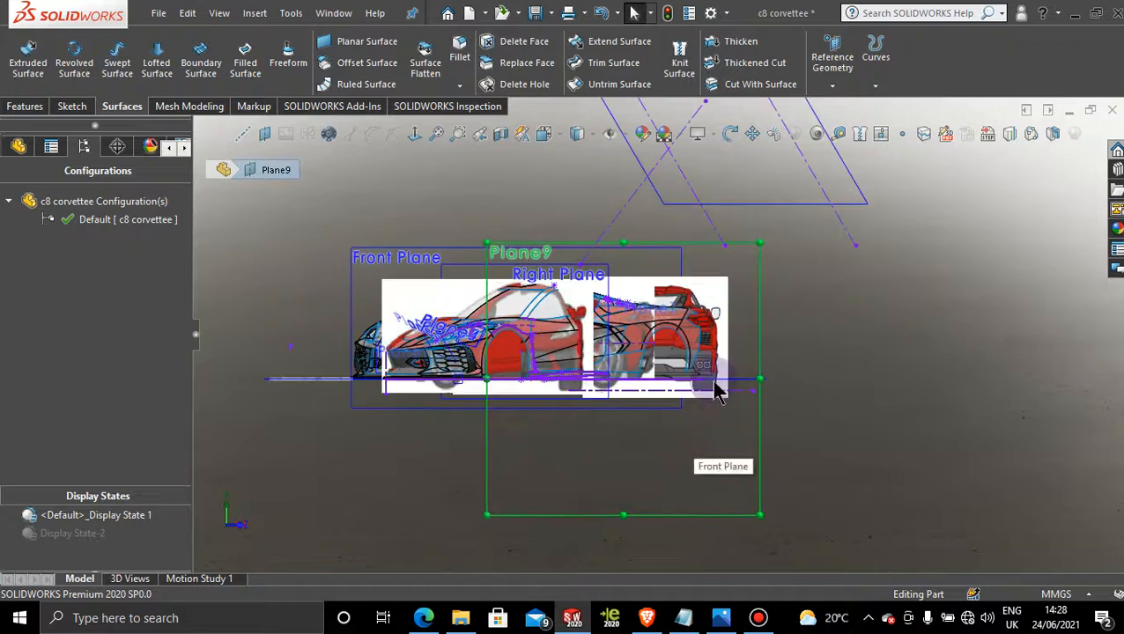
{"action": "scroll", "coordinate": [715, 388], "scroll_direction": "down", "scroll_amount": 3}
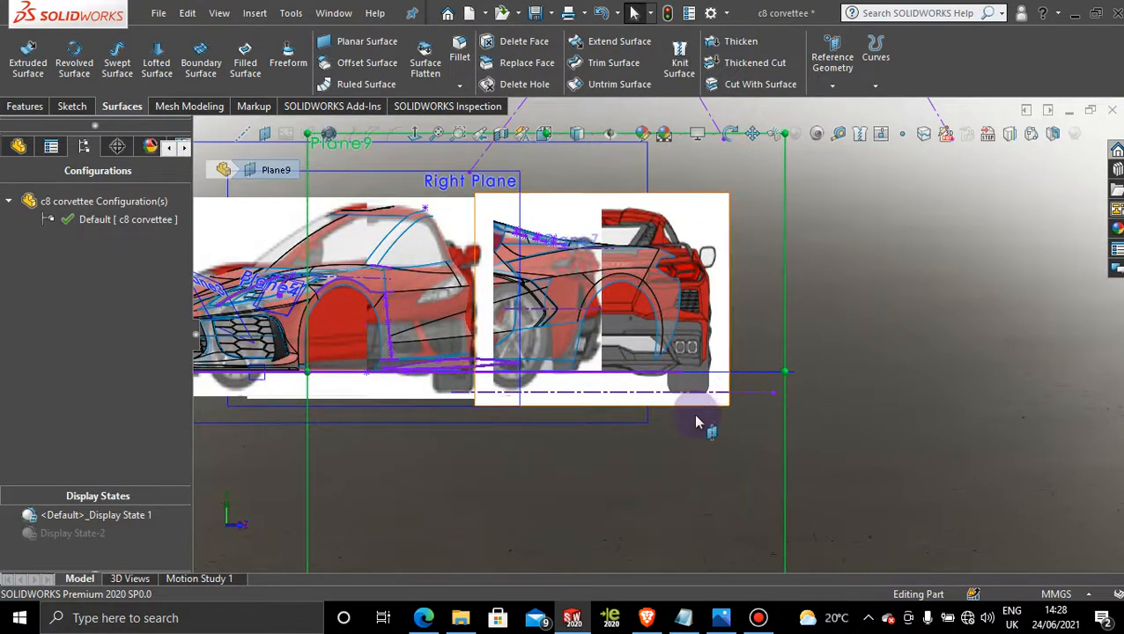
{"action": "scroll", "coordinate": [698, 422], "scroll_direction": "up", "scroll_amount": 3}
{"action": "mouse_move", "coordinate": [757, 286]}
{"action": "middle_mouse_down"}
{"action": "mouse_move", "coordinate": [571, 367]}
{"action": "mouse_move", "coordinate": [597, 446]}
{"action": "mouse_move", "coordinate": [597, 502]}
{"action": "mouse_move", "coordinate": [598, 450]}
{"action": "mouse_move", "coordinate": [753, 329]}
{"action": "mouse_move", "coordinate": [812, 355]}
{"action": "mouse_move", "coordinate": [798, 373]}
{"action": "mouse_move", "coordinate": [710, 384]}
{"action": "mouse_move", "coordinate": [615, 438]}
{"action": "mouse_move", "coordinate": [635, 450]}
{"action": "middle_mouse_up"}
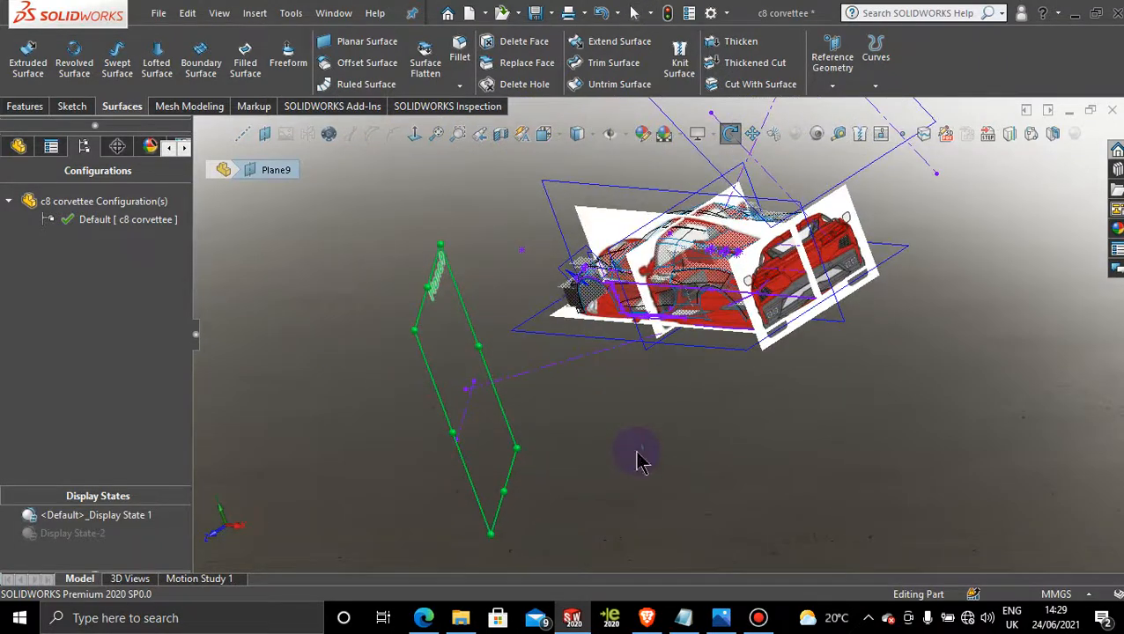
{"action": "key", "text": "Escape"}
{"action": "left_click", "coordinate": [954, 321]}
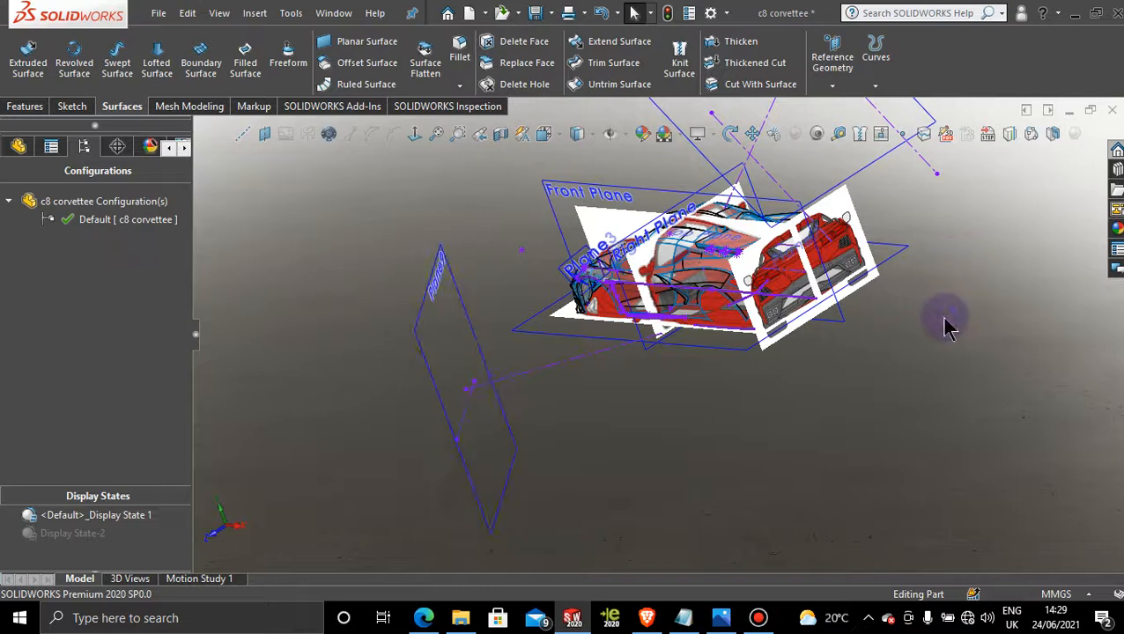
Activate Display State-2 for the car model
{"action": "mouse_move", "coordinate": [948, 326]}
{"action": "middle_mouse_down"}
{"action": "mouse_move", "coordinate": [865, 319]}
{"action": "mouse_move", "coordinate": [890, 334]}
{"action": "mouse_move", "coordinate": [891, 287]}
{"action": "mouse_move", "coordinate": [903, 288]}
{"action": "middle_mouse_up"}
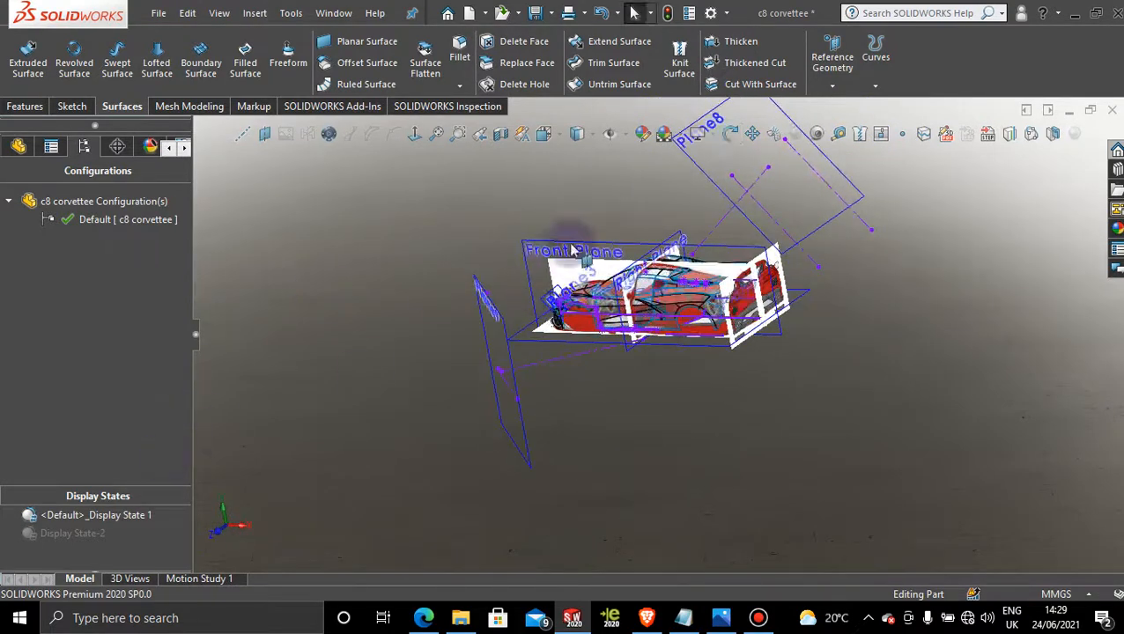
{"action": "scroll", "coordinate": [790, 329], "scroll_direction": "down", "scroll_amount": 5}
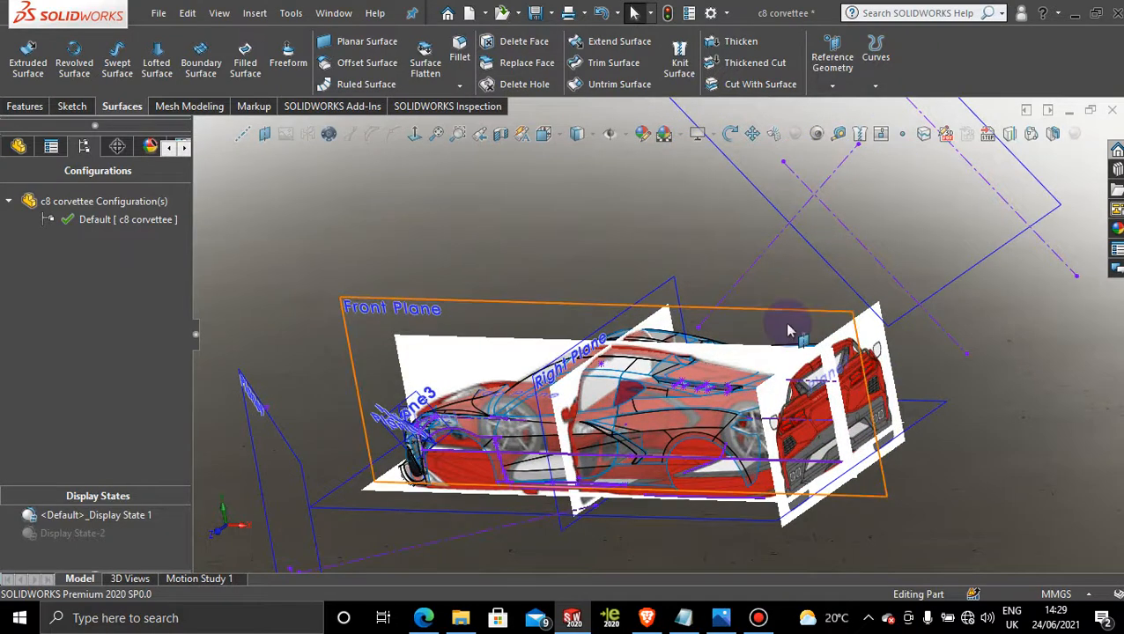
{"action": "scroll", "coordinate": [790, 329], "scroll_direction": "up", "scroll_amount": 2}
{"action": "middle_click_drag", "start_coordinate": [763, 304], "coordinate": [733, 348]}
{"action": "middle_click_drag", "start_coordinate": [740, 296], "coordinate": [747, 341]}
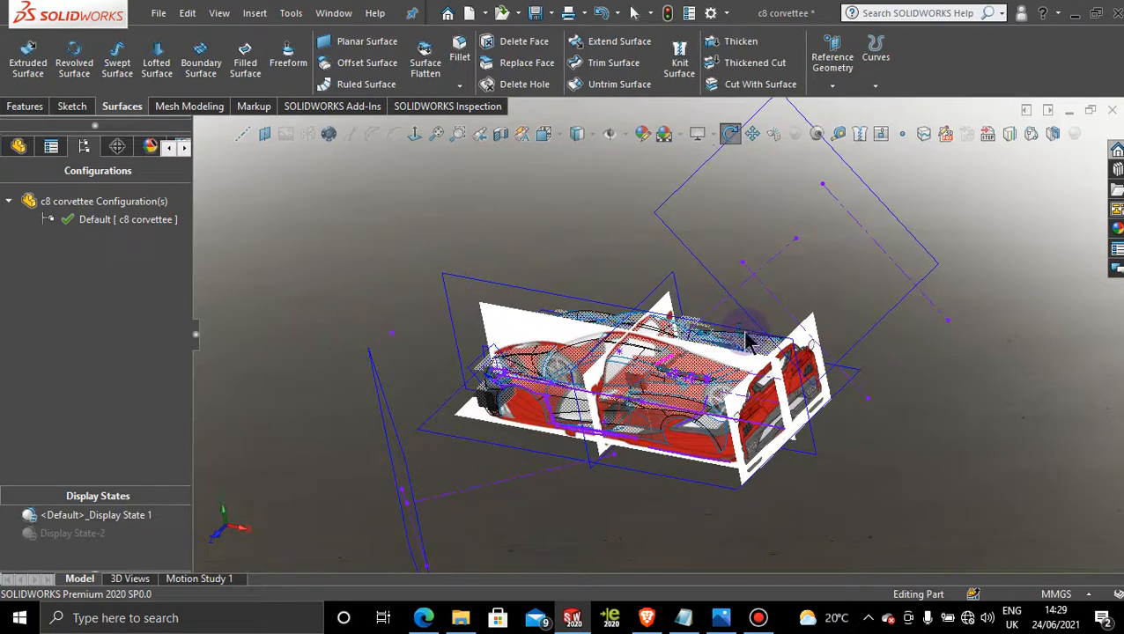
{"action": "left_click", "coordinate": [85, 534]}
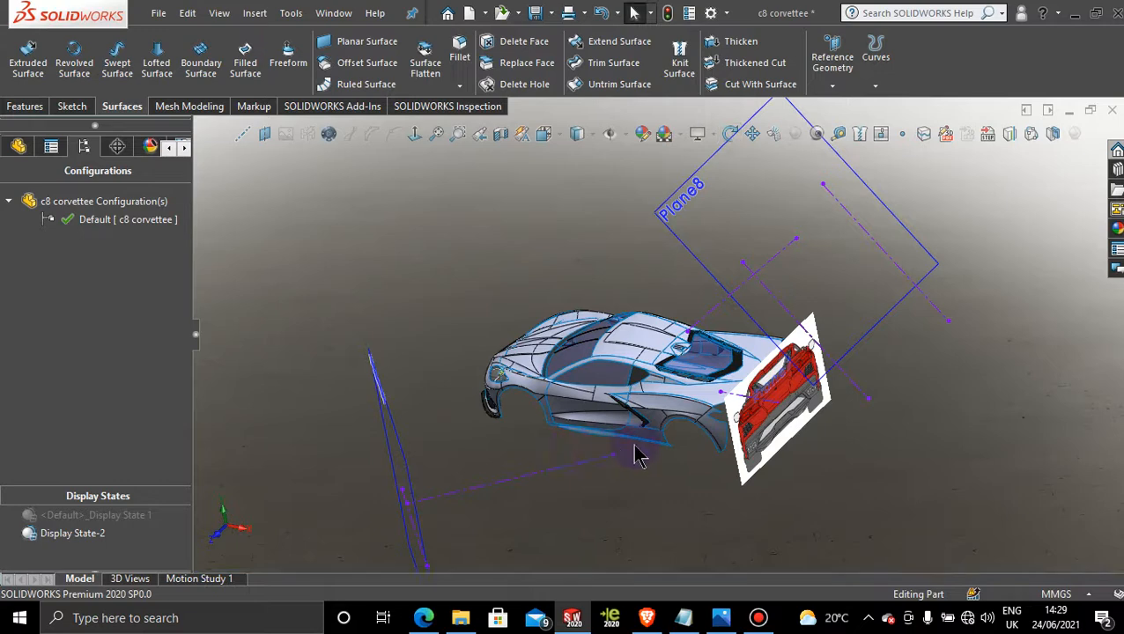
Examine the shaded car body's rear end against the rear-view picture from several angles
{"action": "middle_click_drag", "start_coordinate": [634, 449], "coordinate": [654, 419]}
{"action": "scroll", "coordinate": [720, 407], "scroll_direction": "down", "scroll_amount": 4}
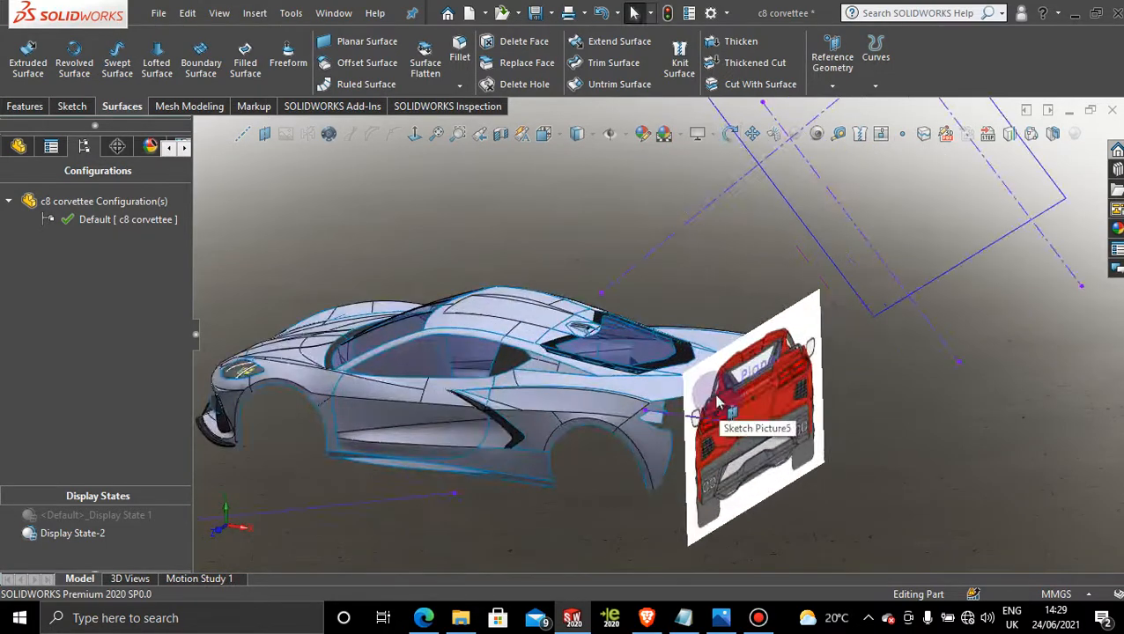
{"action": "middle_click_drag", "start_coordinate": [515, 489], "coordinate": [520, 456]}
{"action": "scroll", "coordinate": [489, 481], "scroll_direction": "up", "scroll_amount": 3}
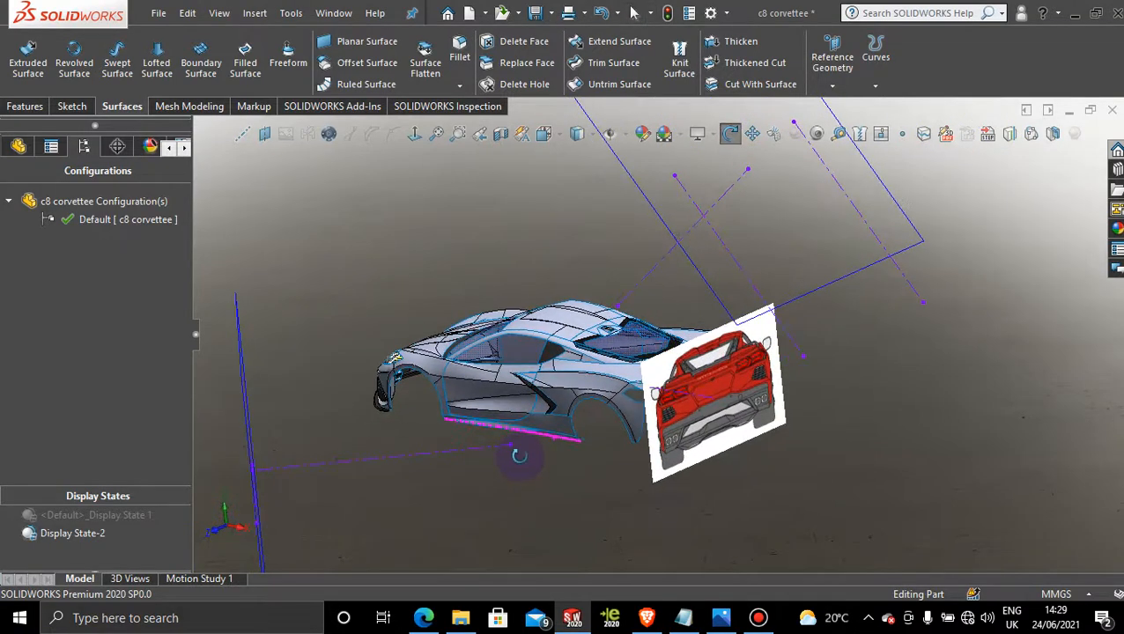
{"action": "middle_click_drag", "start_coordinate": [577, 499], "coordinate": [691, 499]}
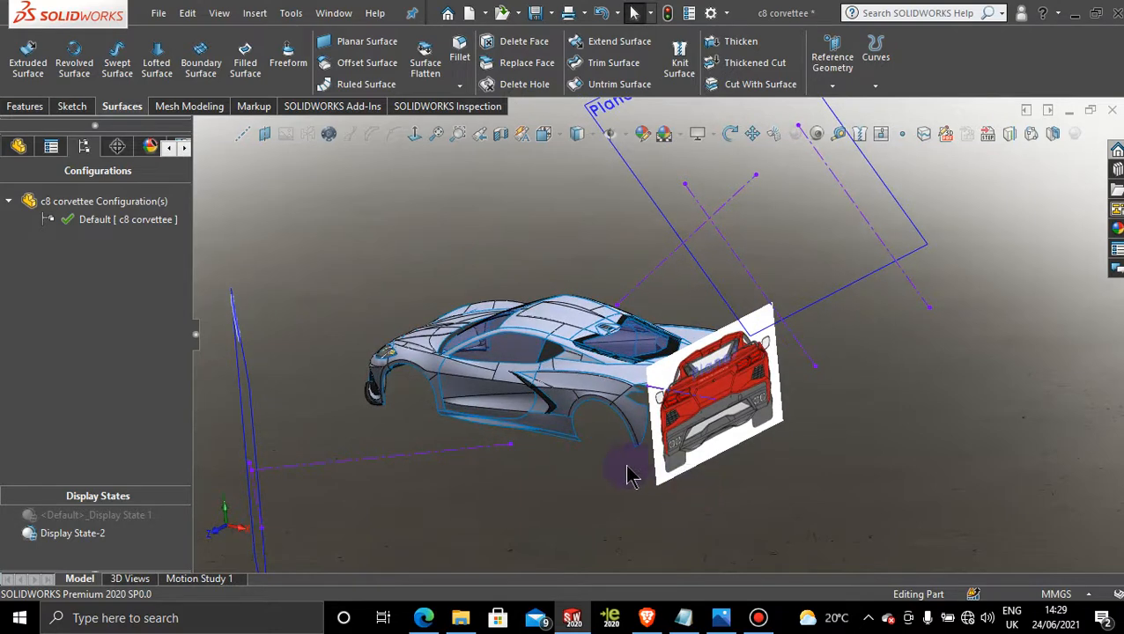
{"action": "scroll", "coordinate": [627, 469], "scroll_direction": "down", "scroll_amount": 1}
{"action": "scroll", "coordinate": [412, 218], "scroll_direction": "down", "scroll_amount": 1}
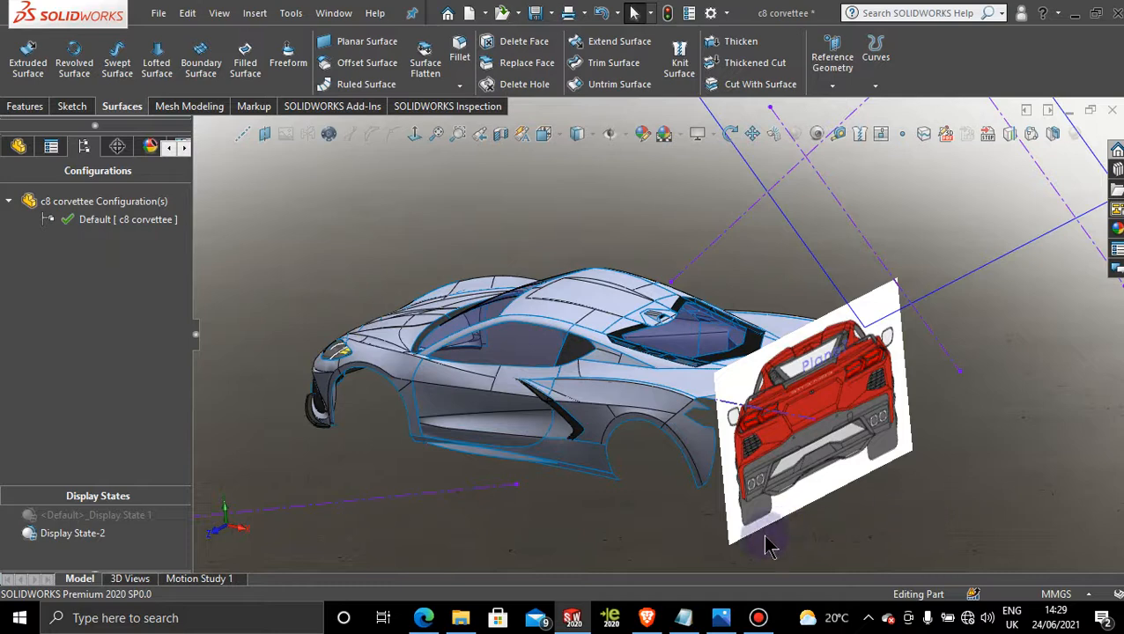
{"action": "scroll", "coordinate": [648, 512], "scroll_direction": "down", "scroll_amount": 2}
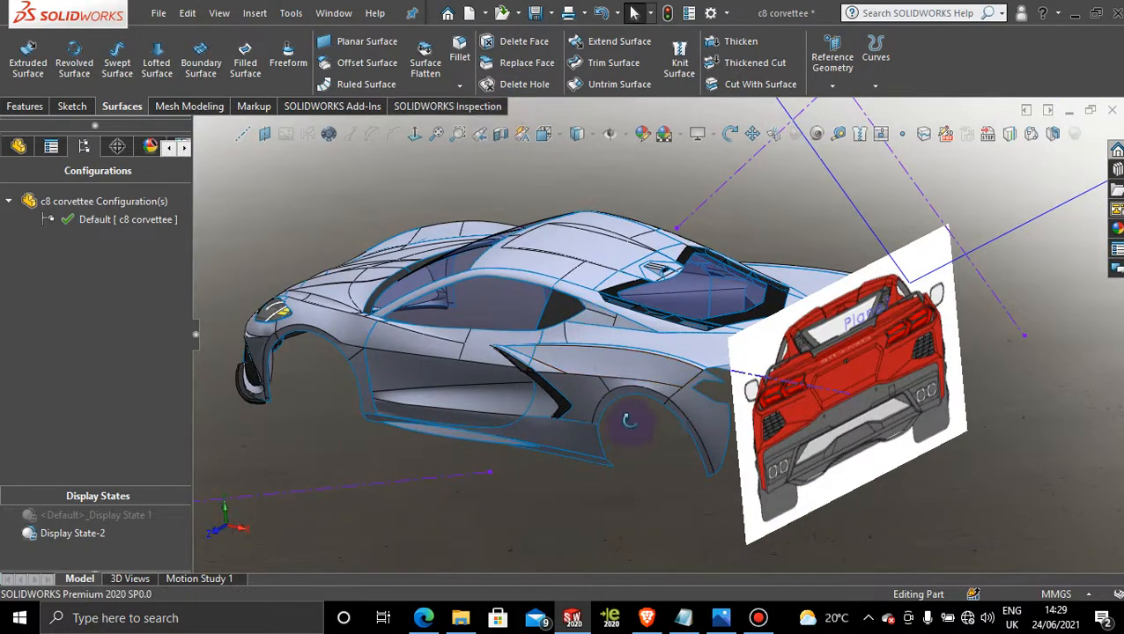
{"action": "middle_click_drag", "start_coordinate": [628, 420], "coordinate": [654, 414]}
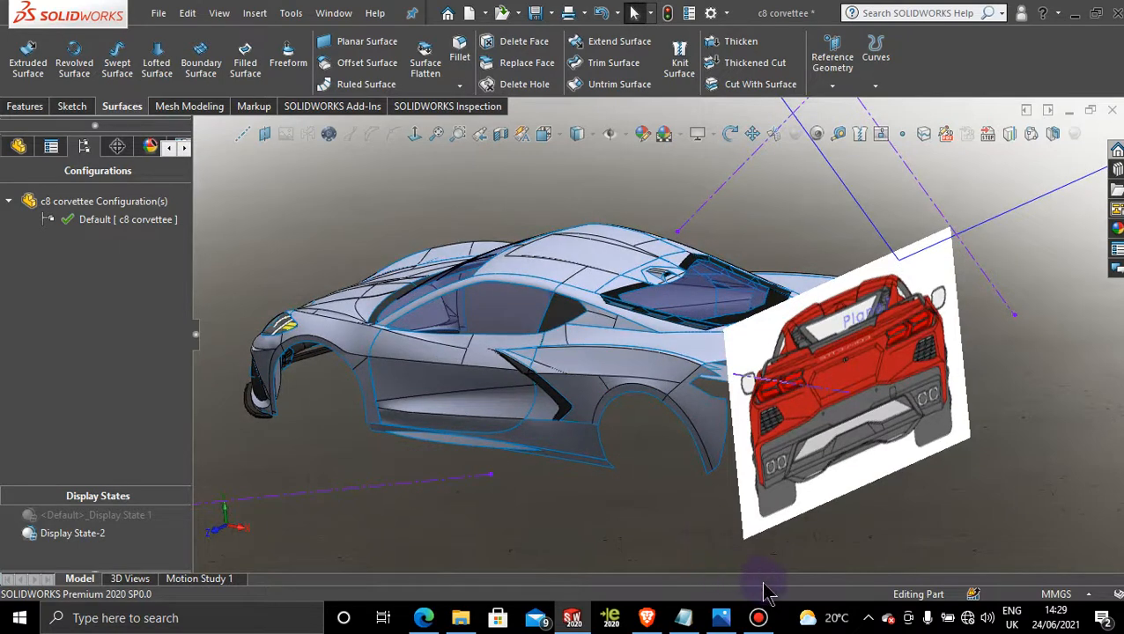
{"action": "left_click", "coordinate": [758, 618]}
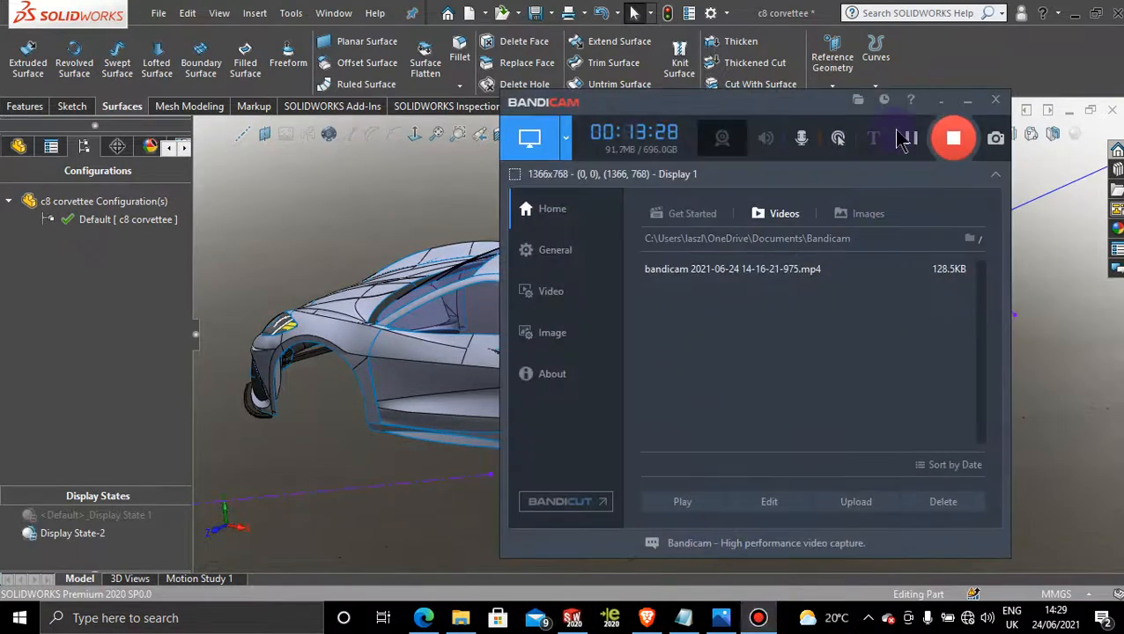
{"action": "left_click", "coordinate": [967, 104]}
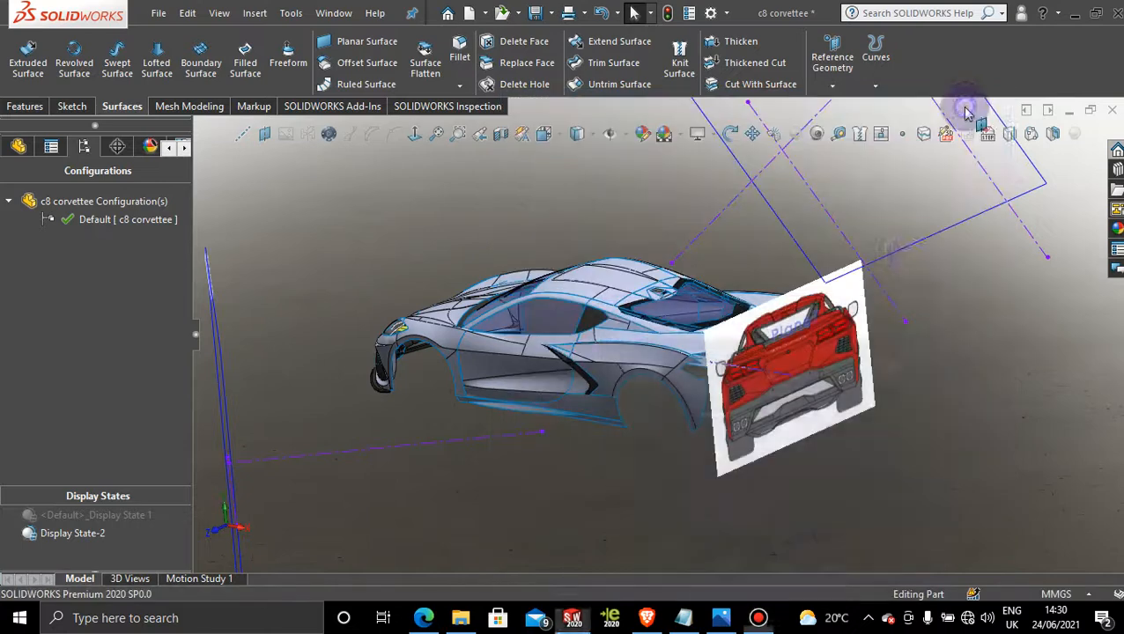
{"action": "middle_click_drag", "start_coordinate": [879, 371], "coordinate": [899, 382]}
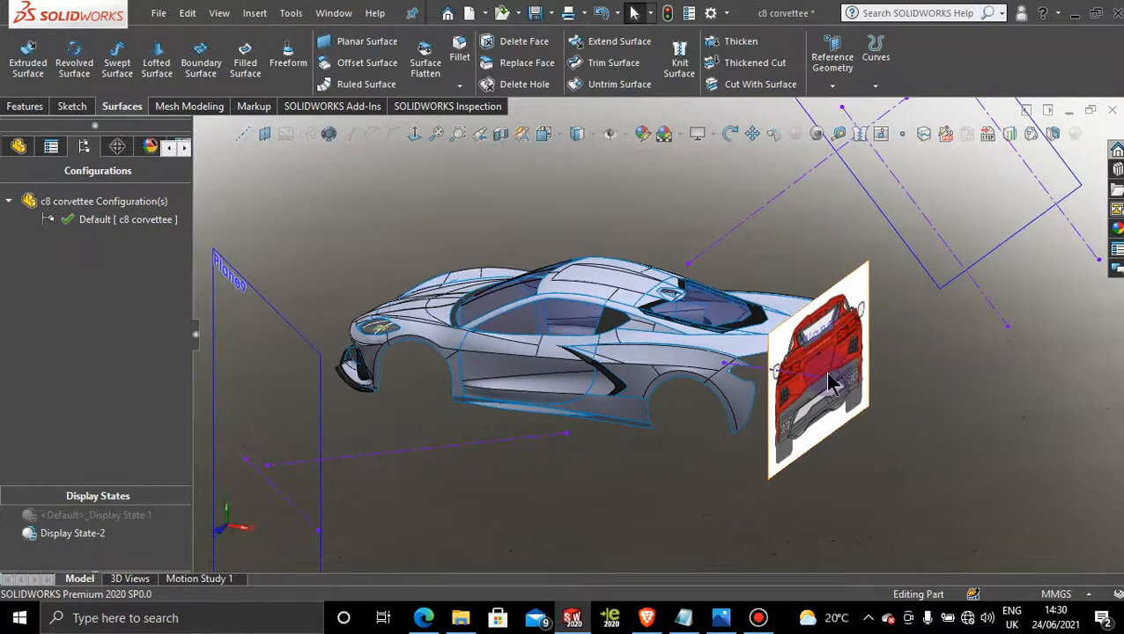
{"action": "scroll", "coordinate": [841, 383], "scroll_direction": "down", "scroll_amount": 4}
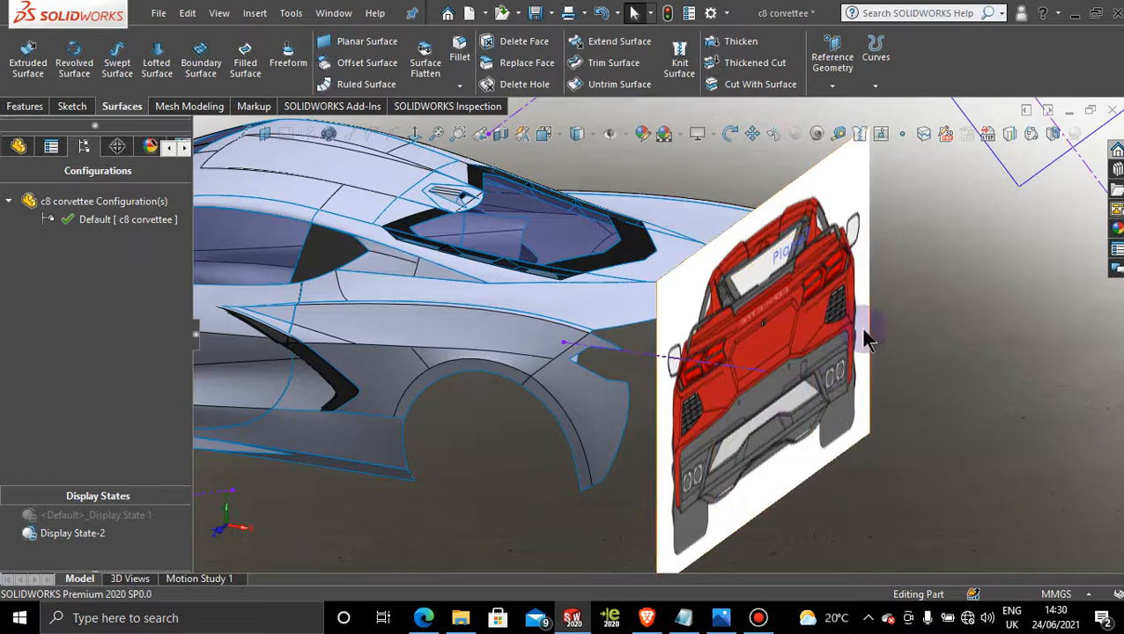
{"action": "key", "text": "z"}
{"action": "middle_click_drag", "start_coordinate": [883, 351], "coordinate": [865, 326]}
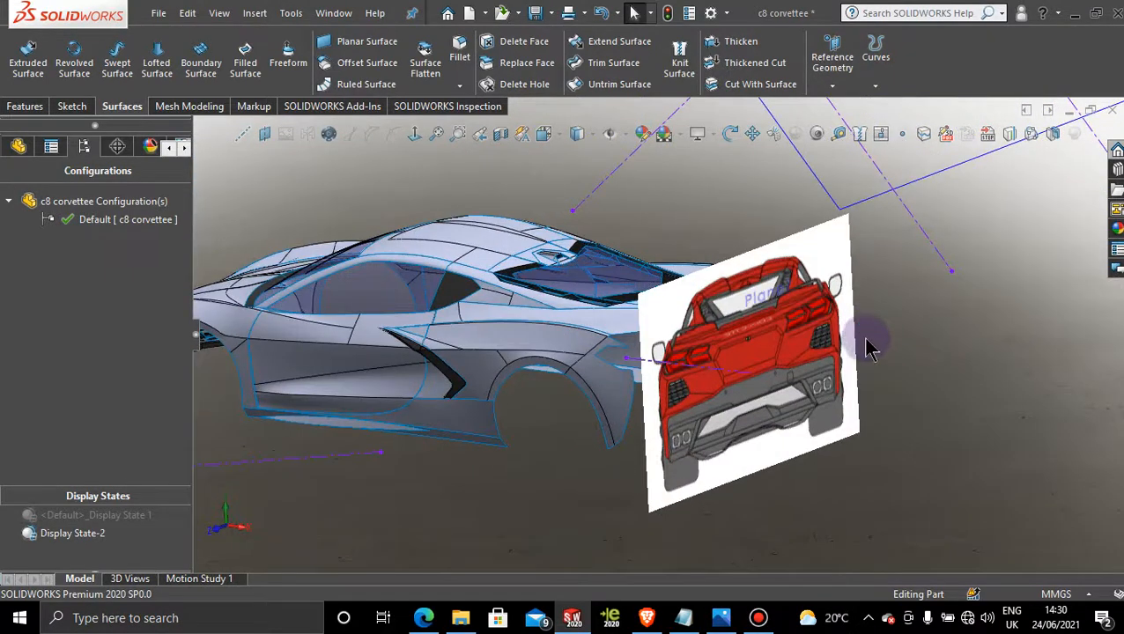
{"action": "key", "text": "Escape"}
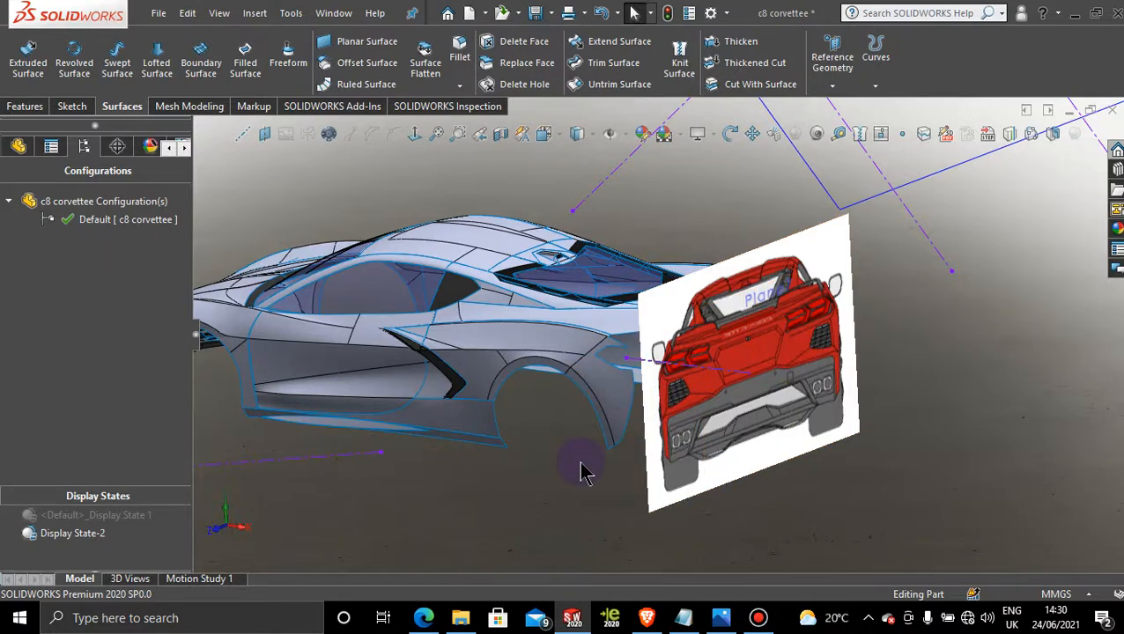
{"action": "mouse_move", "coordinate": [582, 472]}
{"action": "middle_mouse_down"}
{"action": "mouse_move", "coordinate": [602, 461]}
{"action": "mouse_move", "coordinate": [571, 466]}
{"action": "middle_mouse_up"}
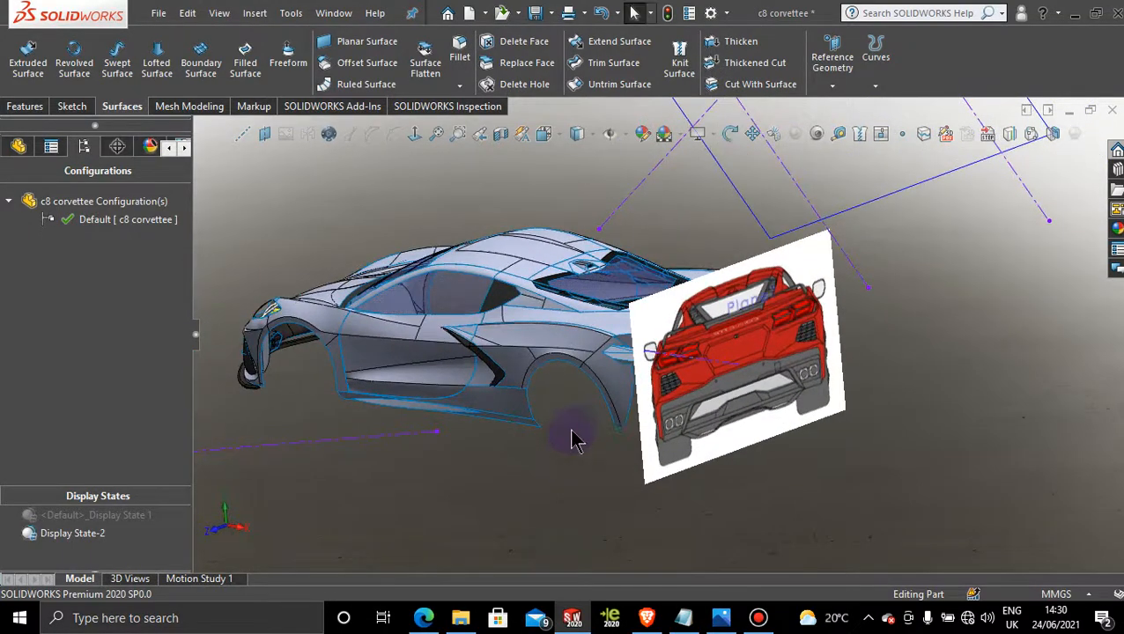
{"action": "scroll", "coordinate": [570, 391], "scroll_direction": "down", "scroll_amount": 2}
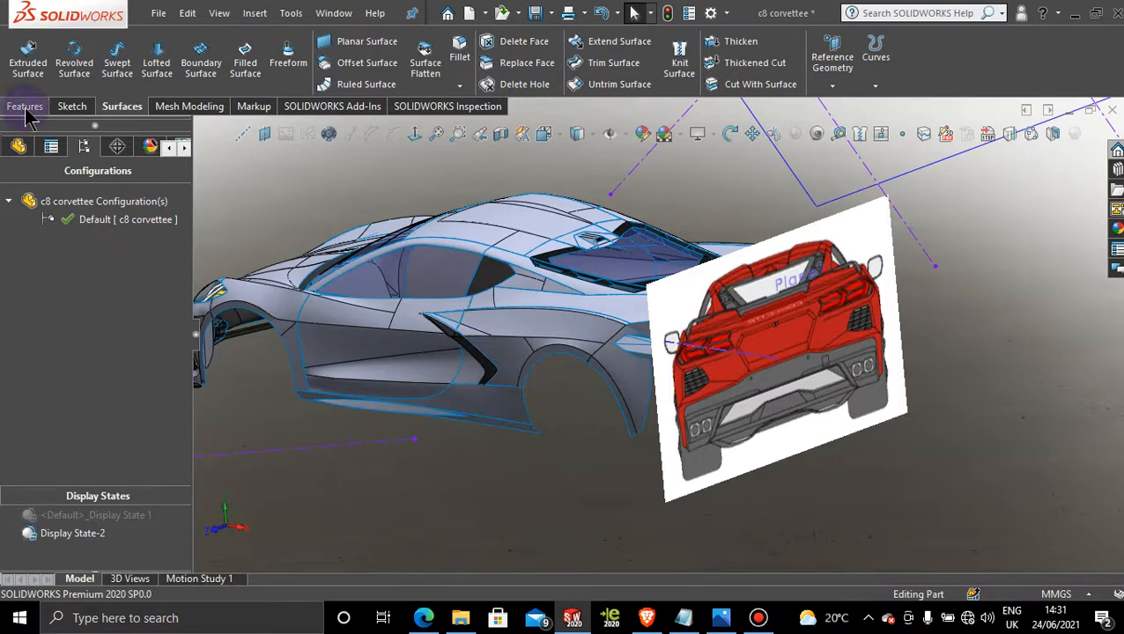
Add a new display state to the part and select it in the list of display states
{"action": "right_click", "coordinate": [132, 539]}
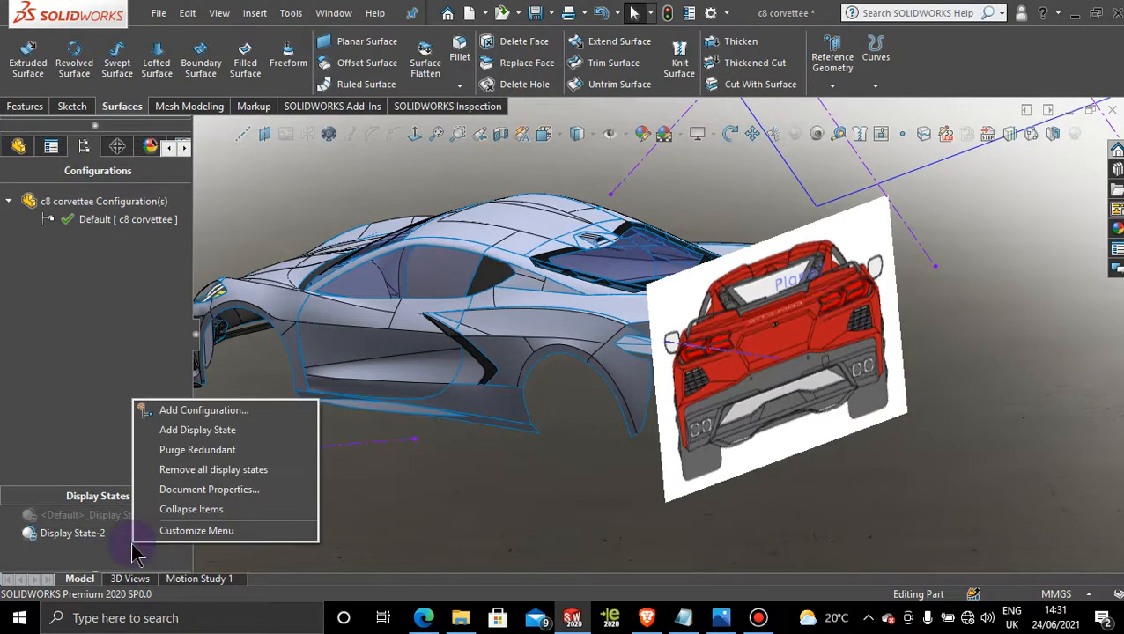
{"action": "left_click", "coordinate": [210, 430]}
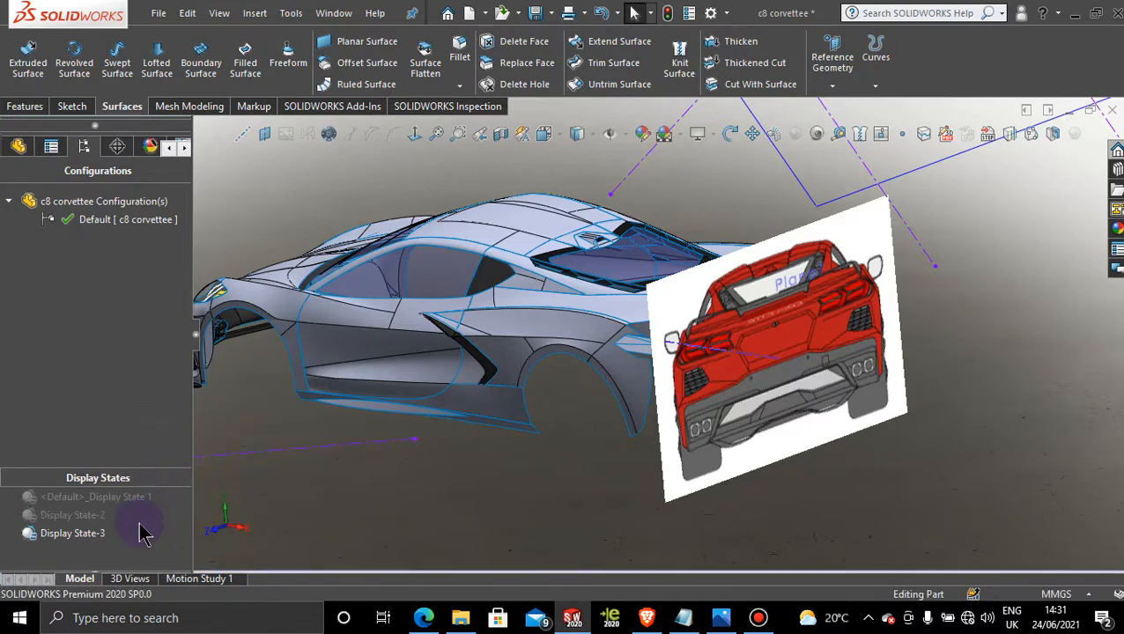
{"action": "left_click", "coordinate": [91, 535]}
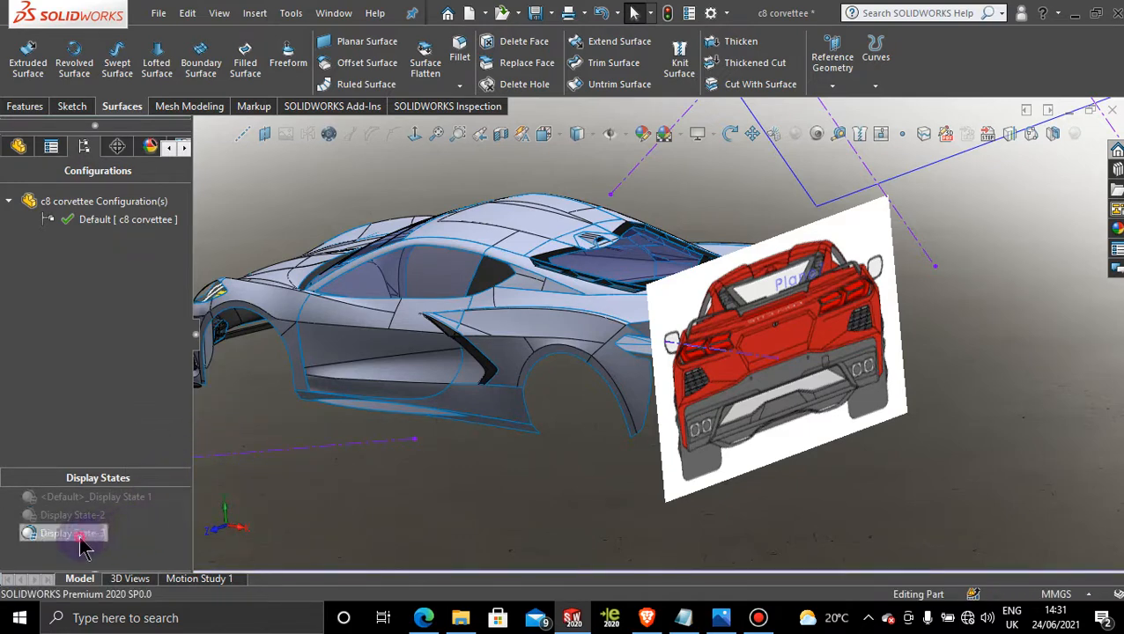
{"action": "right_click", "coordinate": [81, 547]}
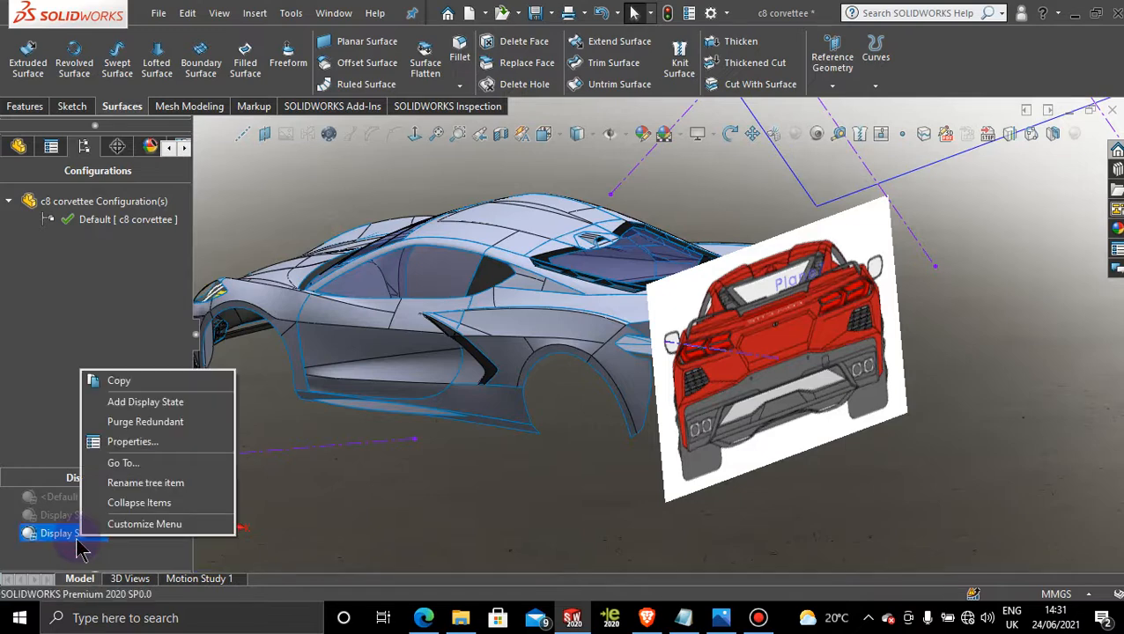
{"action": "left_click", "coordinate": [77, 536]}
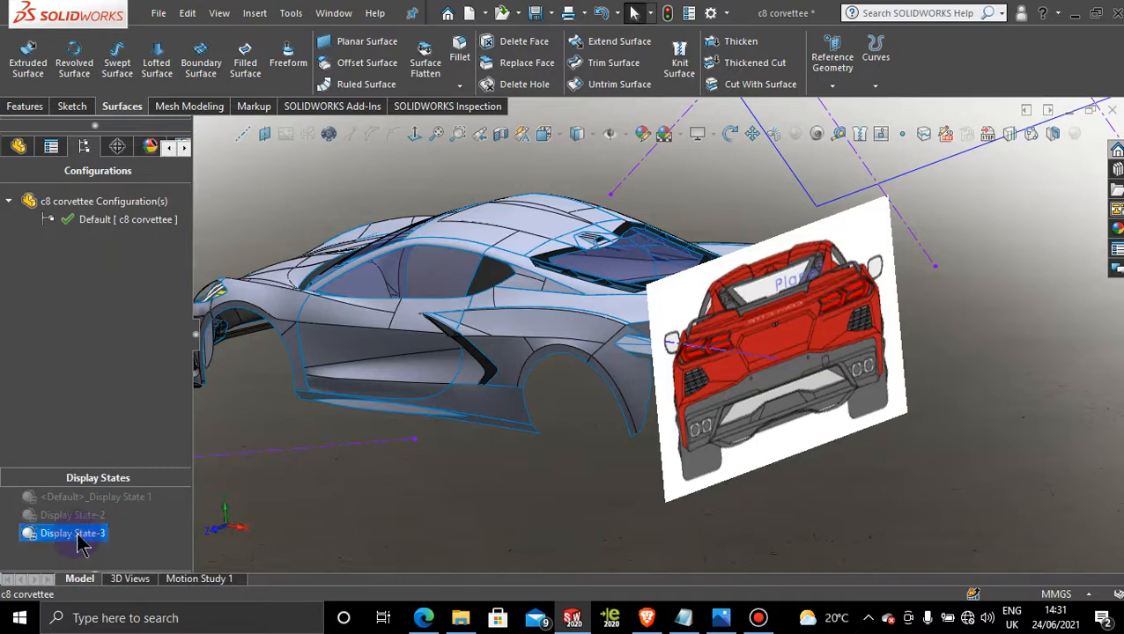
{"action": "left_click", "coordinate": [77, 534]}
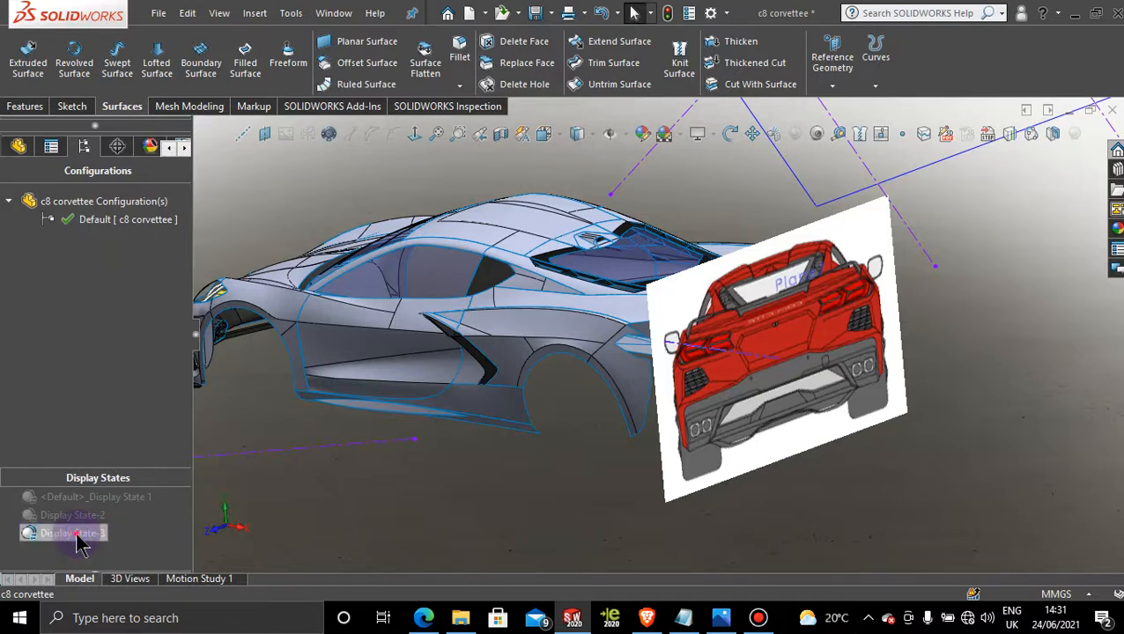
Make Display State-2 the active display state and rename Display State-3 as "rear body"
{"action": "right_click", "coordinate": [77, 534]}
{"action": "left_click", "coordinate": [77, 534]}
{"action": "right_click", "coordinate": [77, 534]}
{"action": "left_click", "coordinate": [77, 534]}
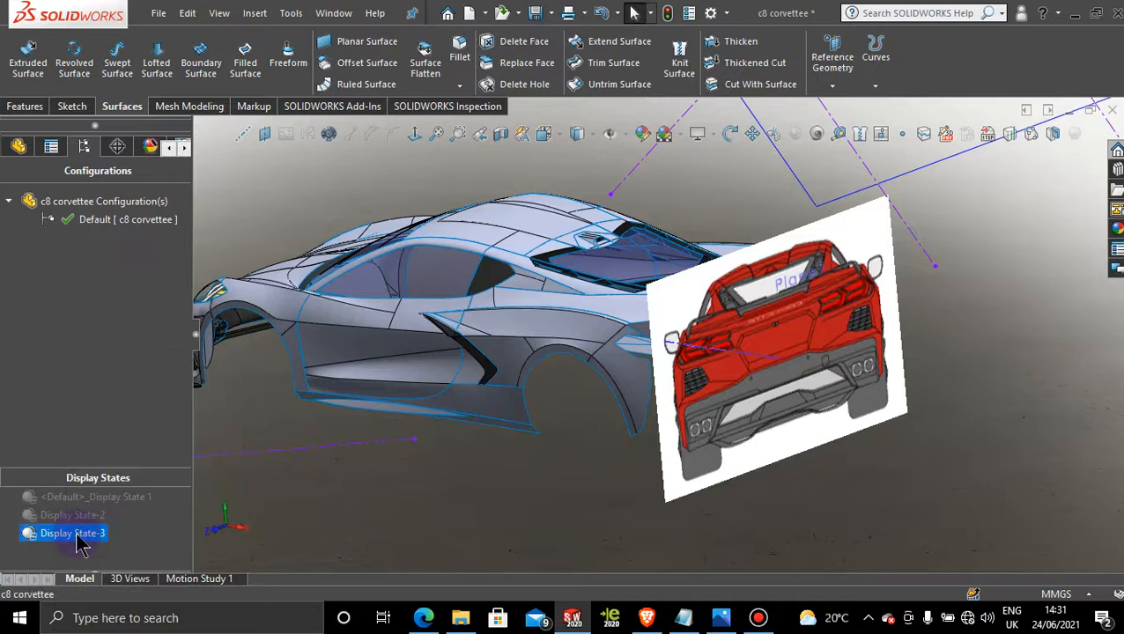
{"action": "left_click", "coordinate": [104, 518]}
{"action": "left_click", "coordinate": [104, 534], "text": "ctrl"}
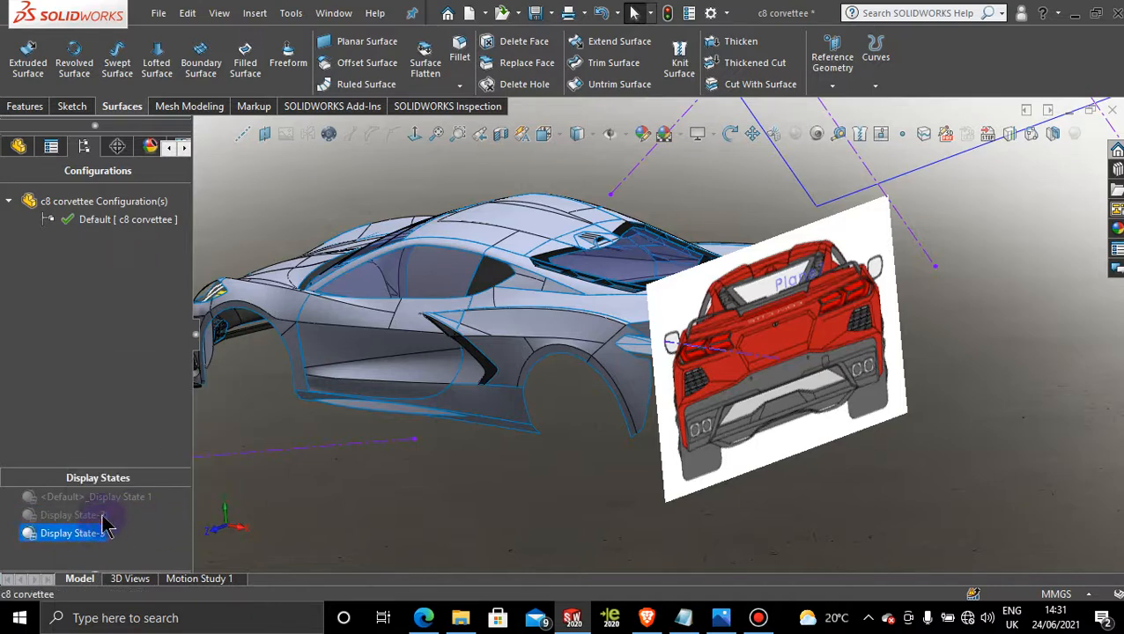
{"action": "left_click", "coordinate": [102, 516]}
{"action": "left_click", "coordinate": [104, 534]}
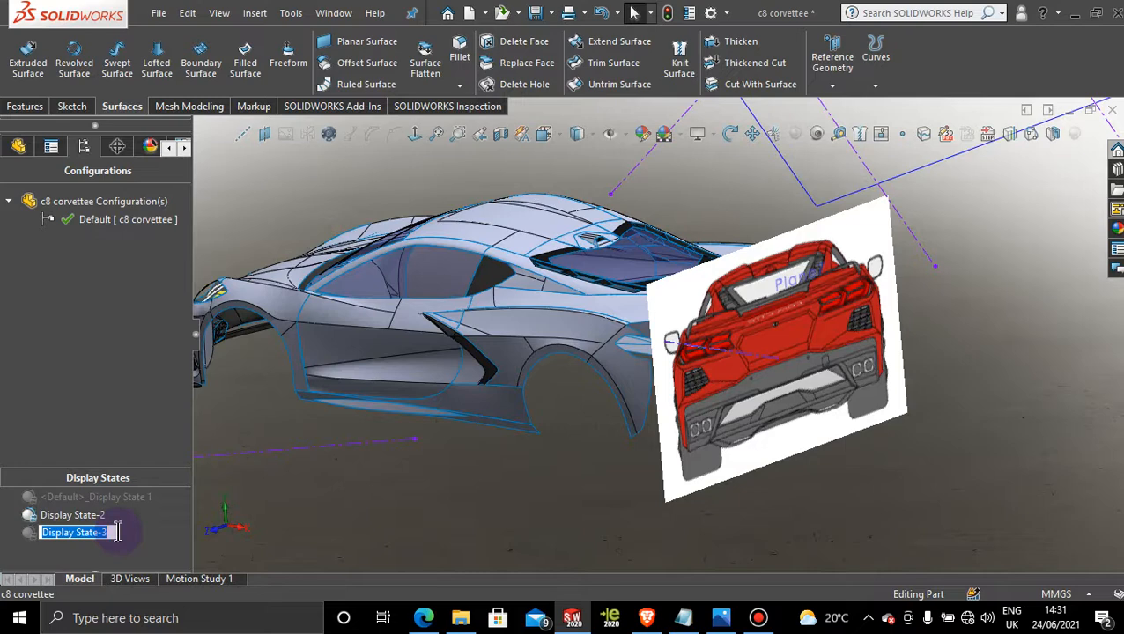
{"action": "type", "text": "rear"}
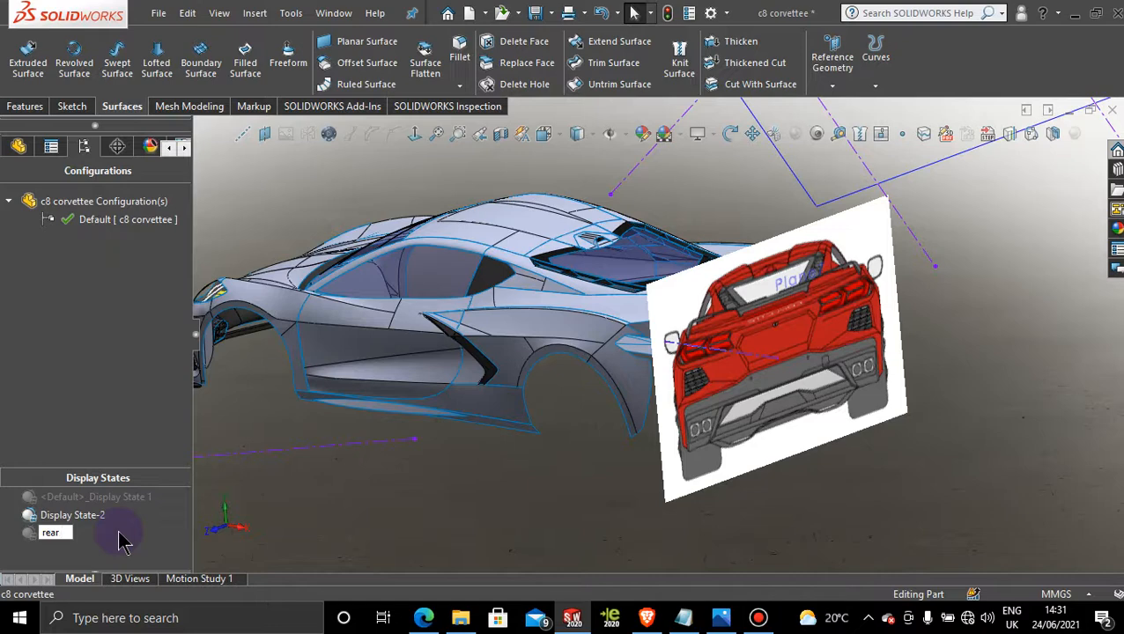
{"action": "type", "text": " body"}
{"action": "left_click", "coordinate": [79, 536]}
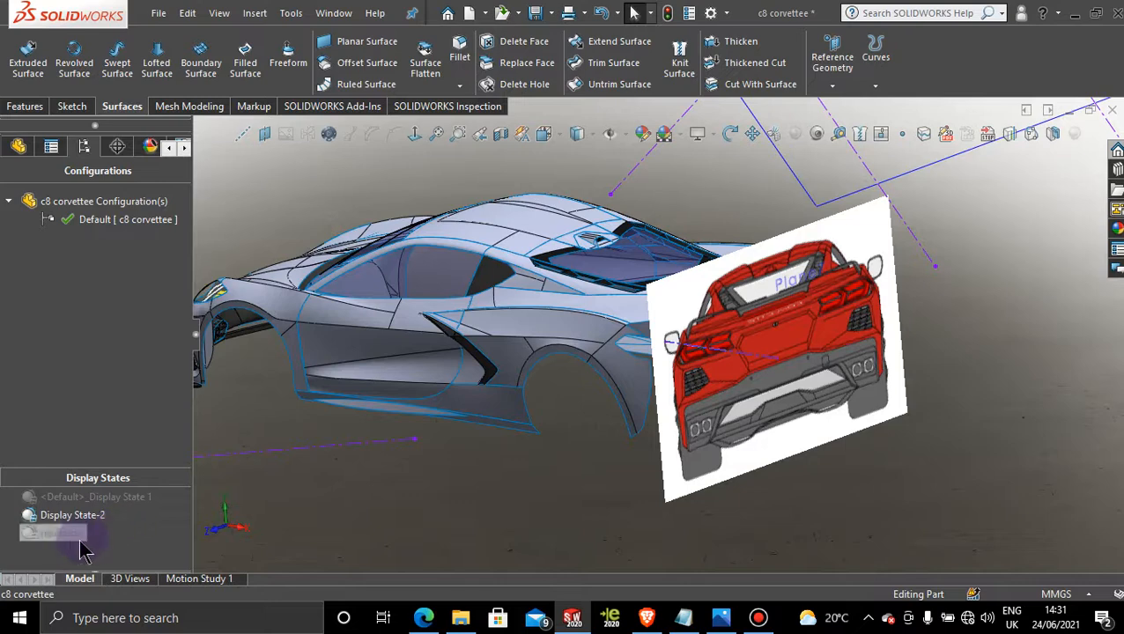
{"action": "left_click", "coordinate": [86, 518]}
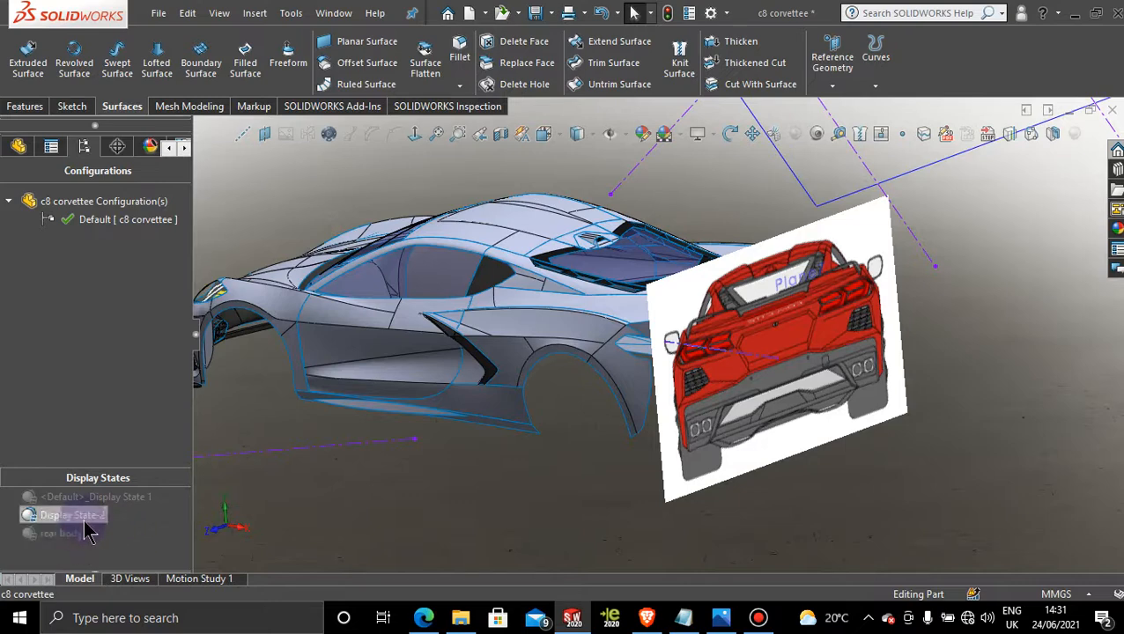
{"action": "left_click", "coordinate": [77, 533]}
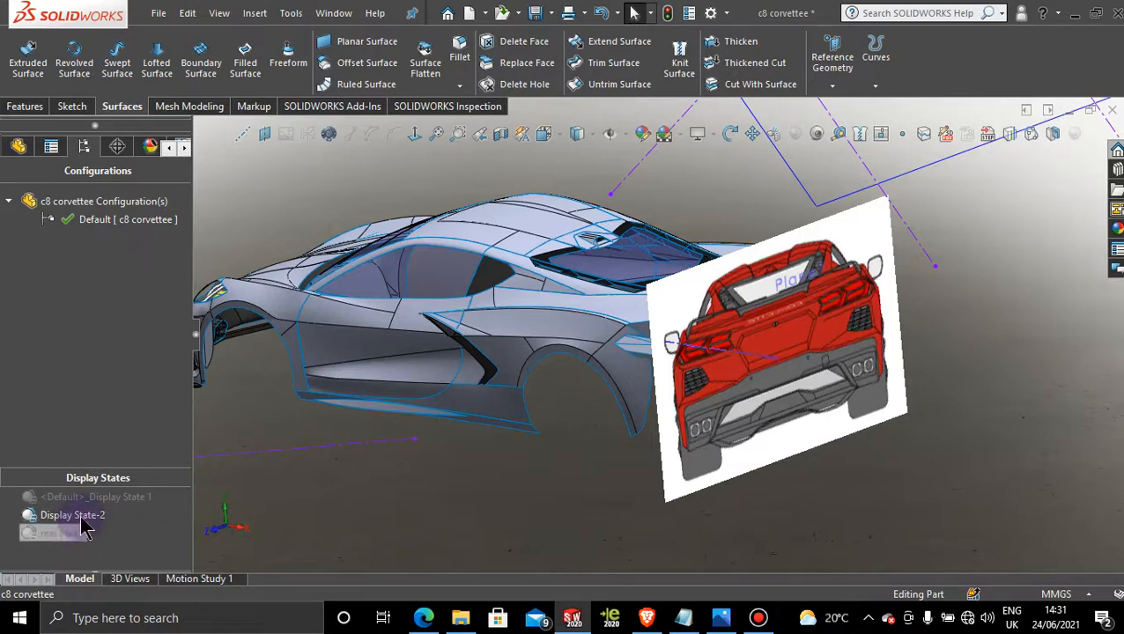
{"action": "left_click", "coordinate": [82, 516]}
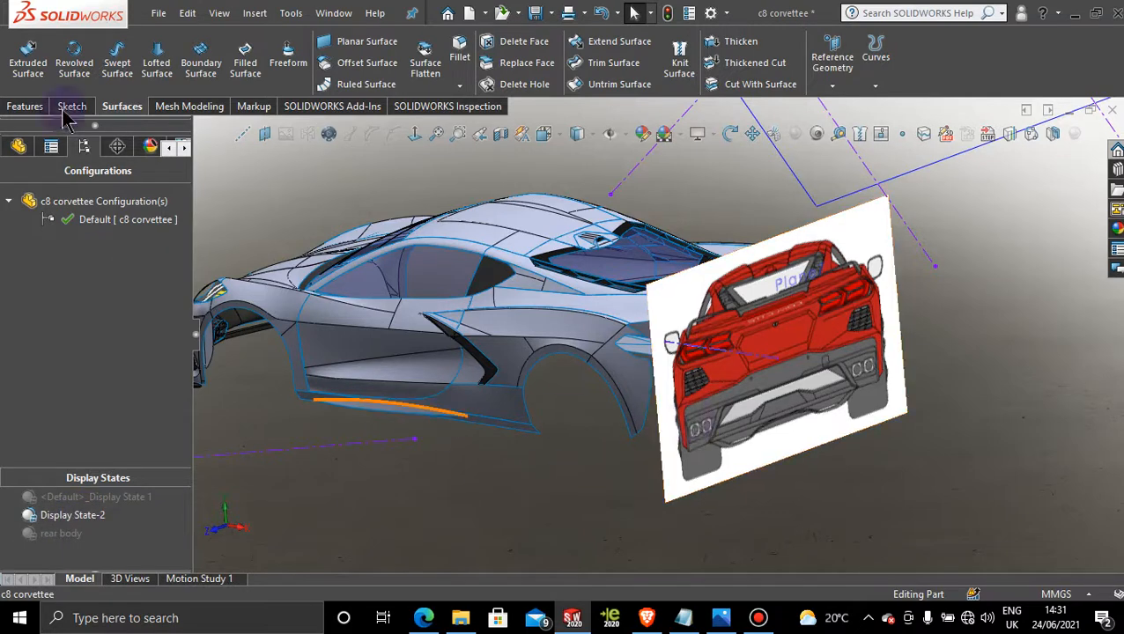
Hide Sketch158, which holds the rear-view reference picture of the car
{"action": "left_click", "coordinate": [18, 146]}
{"action": "scroll", "coordinate": [132, 441], "scroll_direction": "down", "scroll_amount": 5}
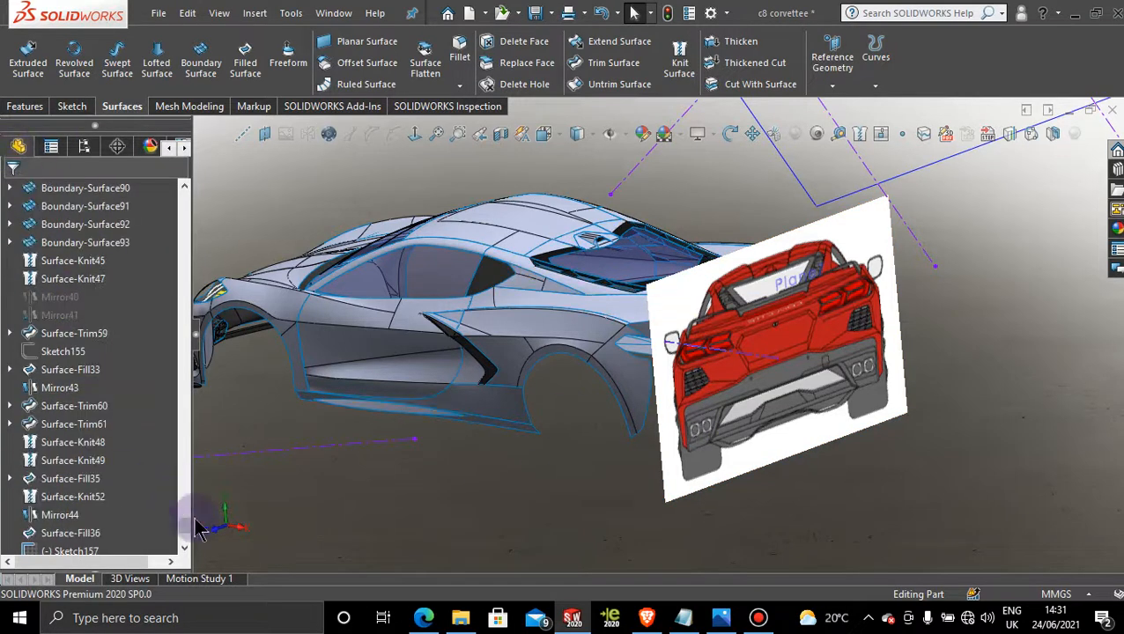
{"action": "scroll", "coordinate": [185, 531], "scroll_direction": "down", "scroll_amount": 3}
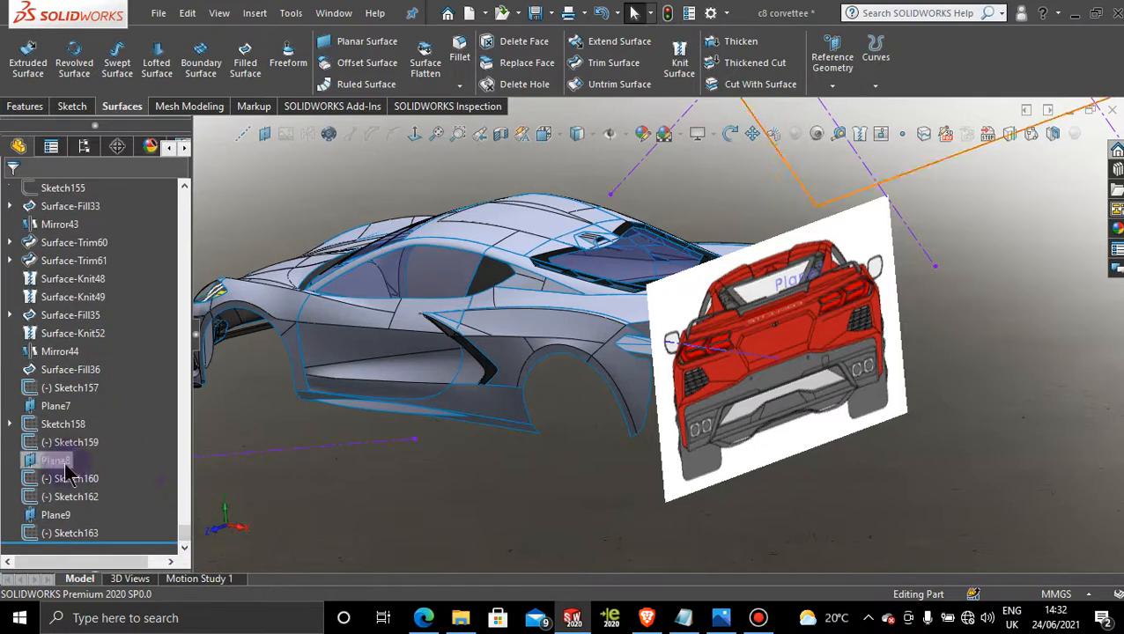
{"action": "left_click", "coordinate": [10, 424]}
{"action": "right_click", "coordinate": [55, 425]}
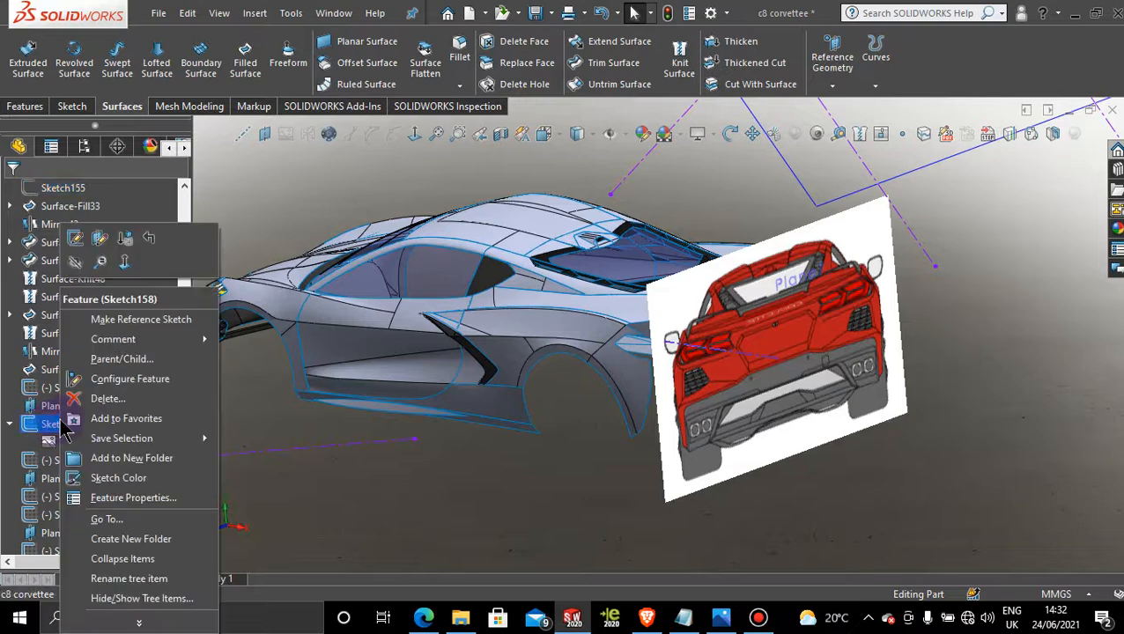
{"action": "left_click", "coordinate": [75, 261]}
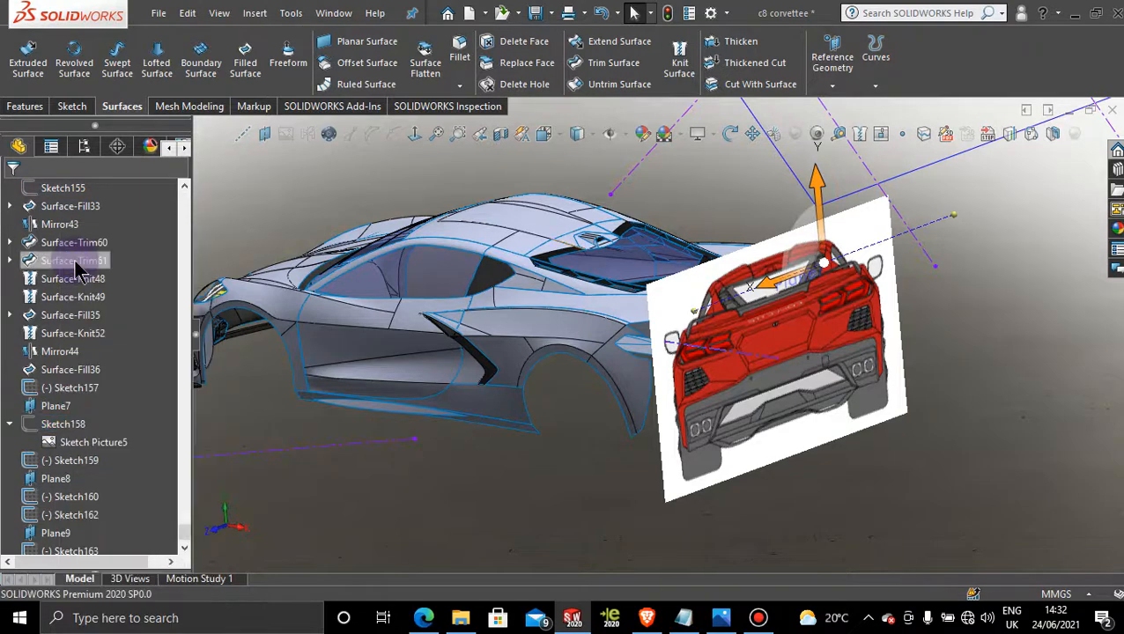
Hide Plane8 and the construction lines of Sketch160 above the rear of the car
{"action": "middle_click_drag", "start_coordinate": [949, 409], "coordinate": [904, 266]}
{"action": "left_click", "coordinate": [873, 213]}
{"action": "right_click", "coordinate": [873, 213]}
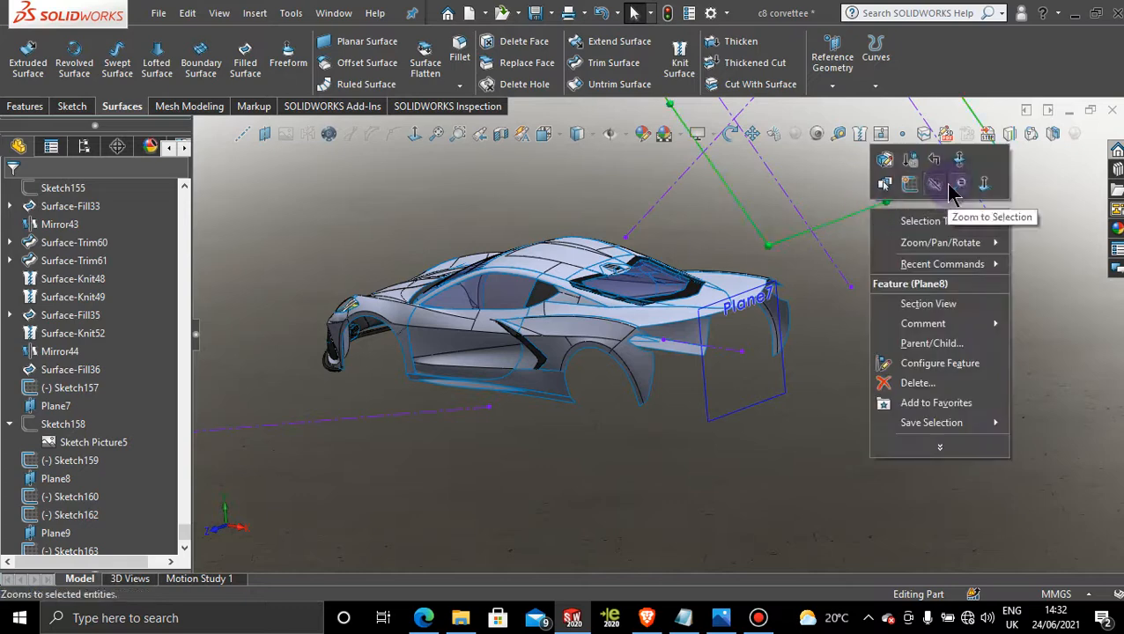
{"action": "left_click", "coordinate": [941, 188]}
{"action": "right_click", "coordinate": [798, 213]}
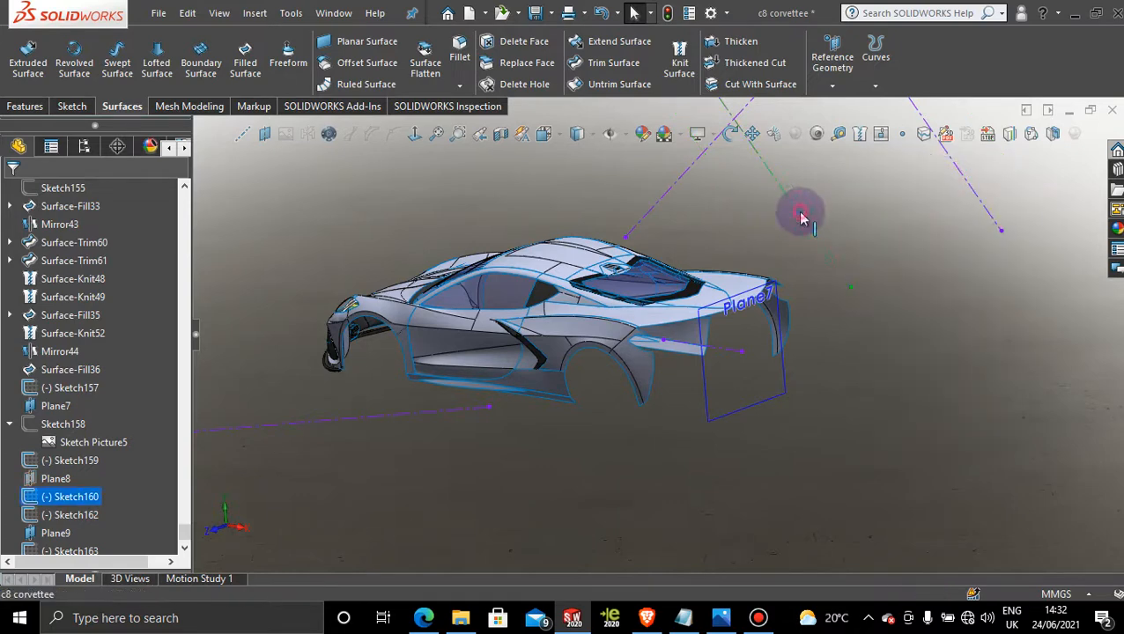
{"action": "left_click", "coordinate": [842, 187]}
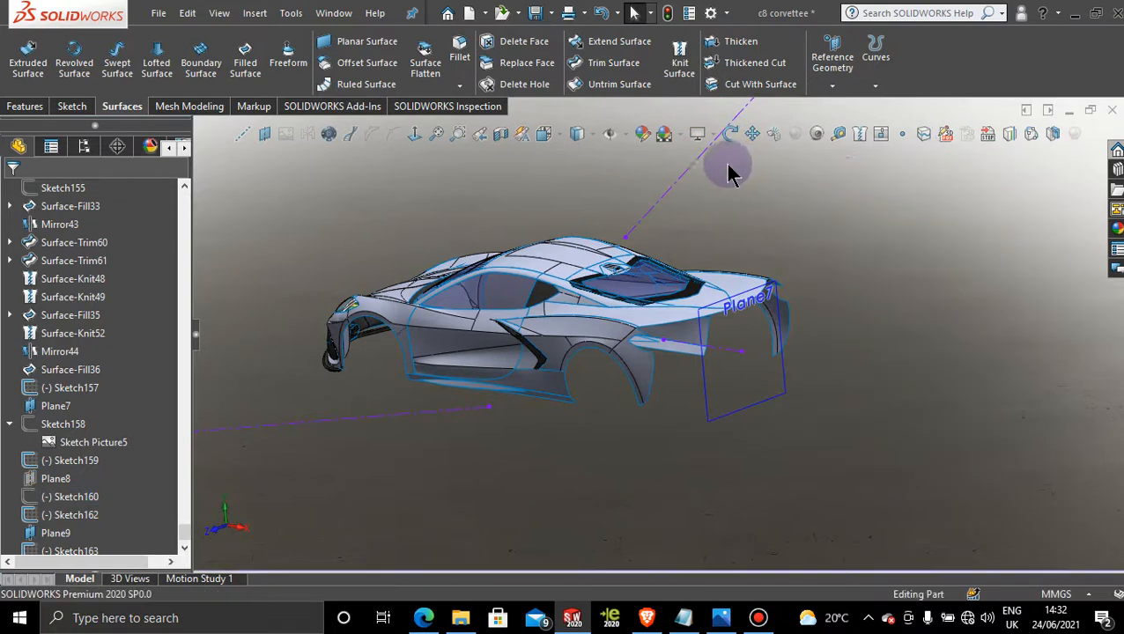
Hide Sketch159, Plane7 and Sketch157 around the rear of the car
{"action": "left_click", "coordinate": [688, 170]}
{"action": "right_click", "coordinate": [690, 168]}
{"action": "left_click", "coordinate": [731, 148]}
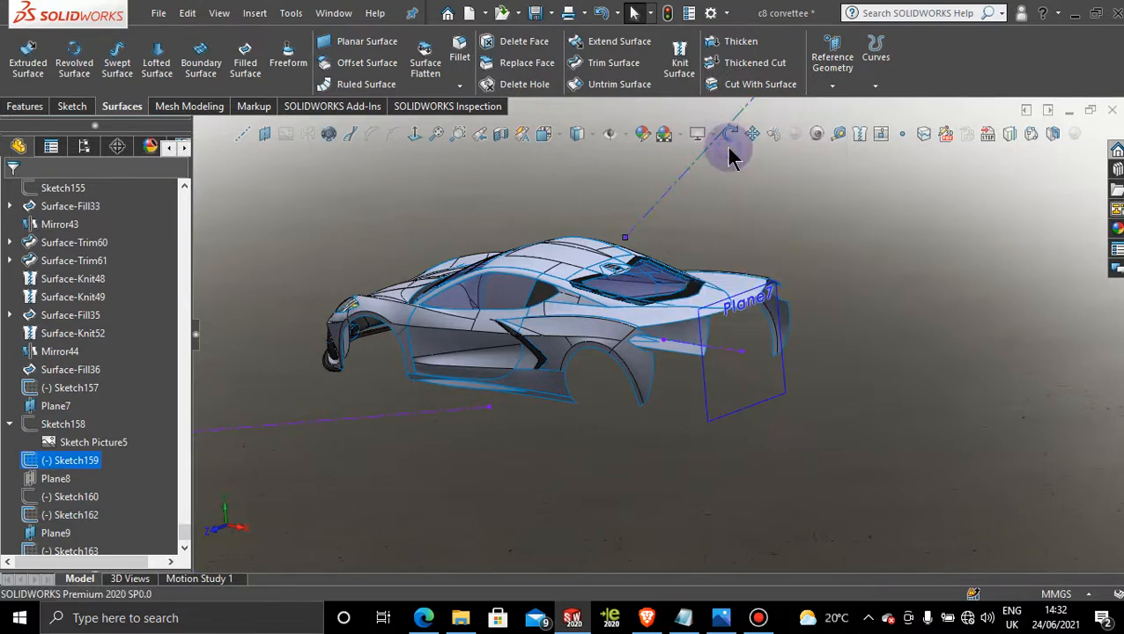
{"action": "left_click", "coordinate": [787, 385]}
{"action": "right_click", "coordinate": [786, 385]}
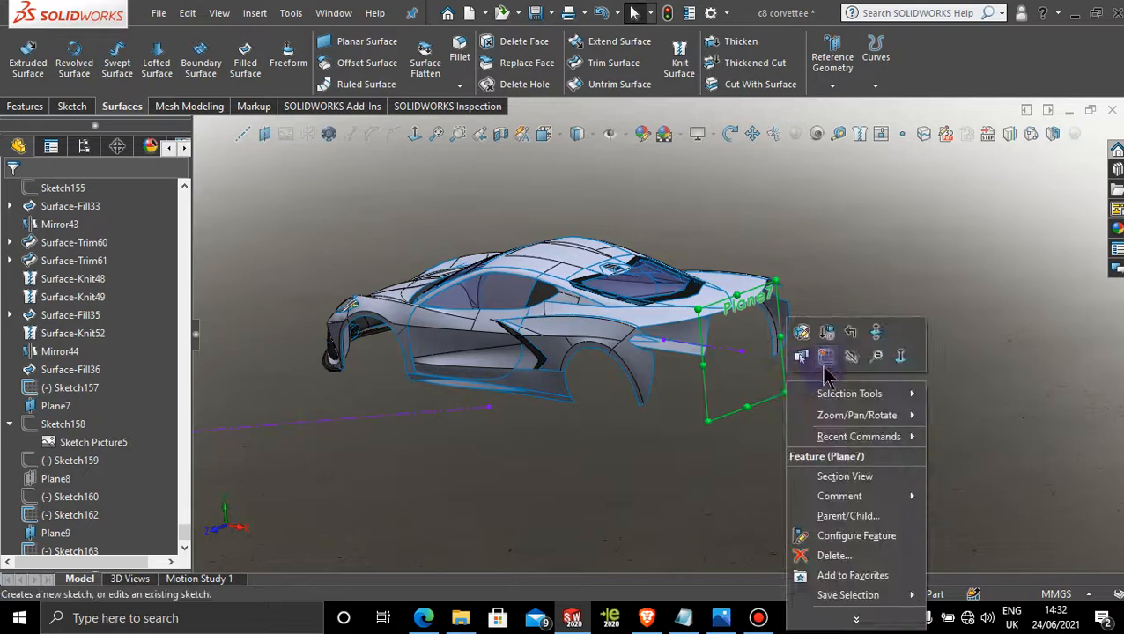
{"action": "left_click", "coordinate": [858, 359]}
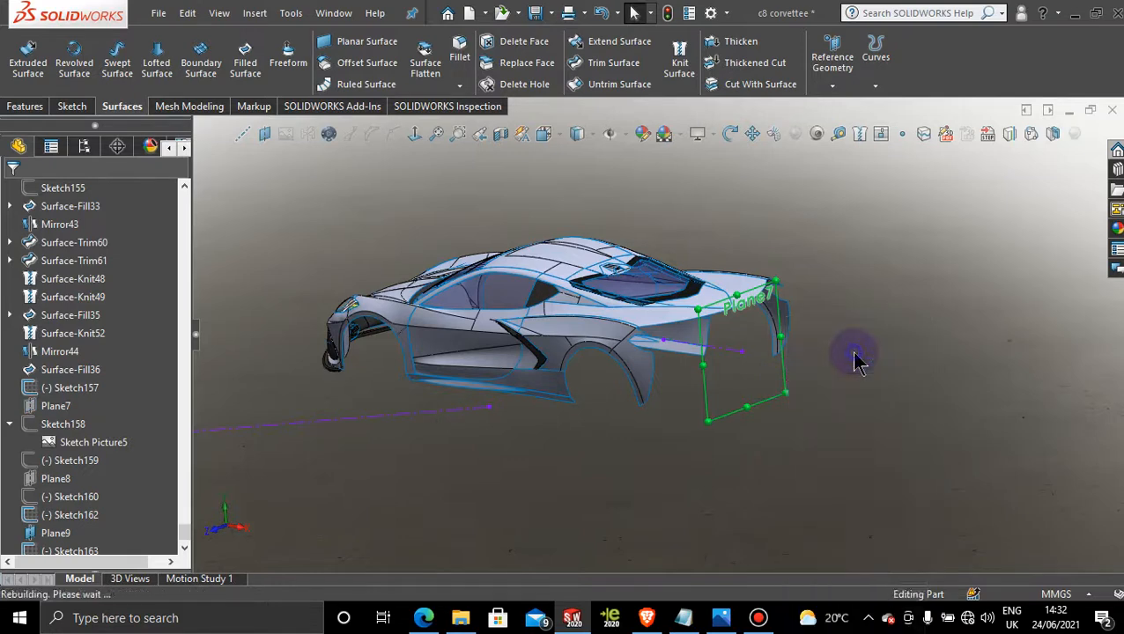
{"action": "right_click", "coordinate": [723, 354]}
{"action": "left_click", "coordinate": [759, 323]}
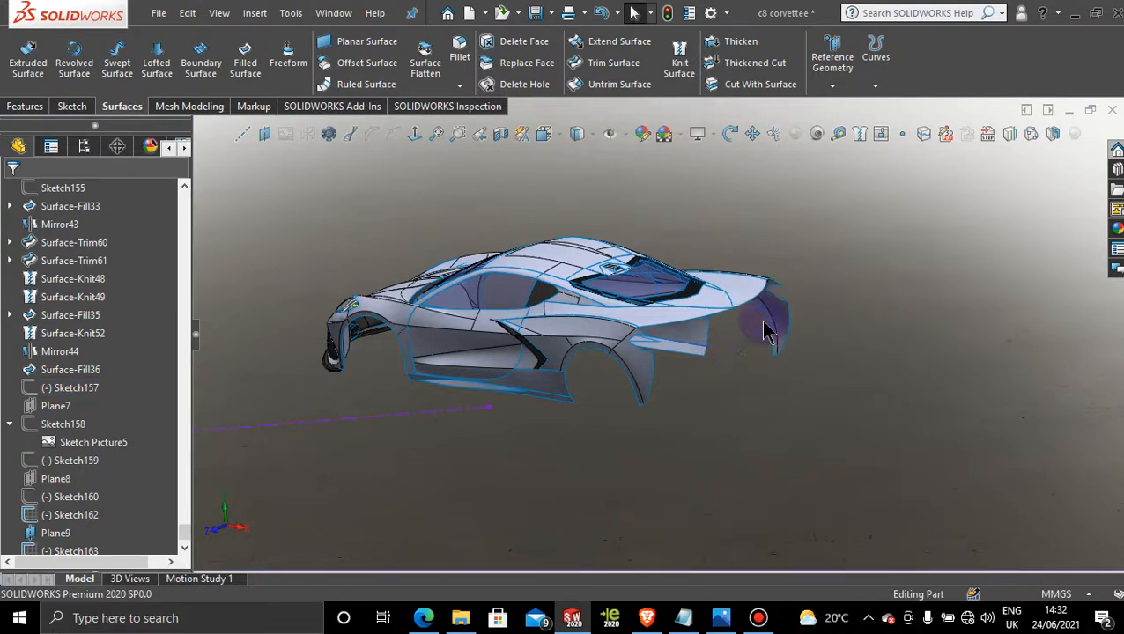
Activate the rear body display state and hide Plane9 in front of the car
{"action": "left_click", "coordinate": [83, 147]}
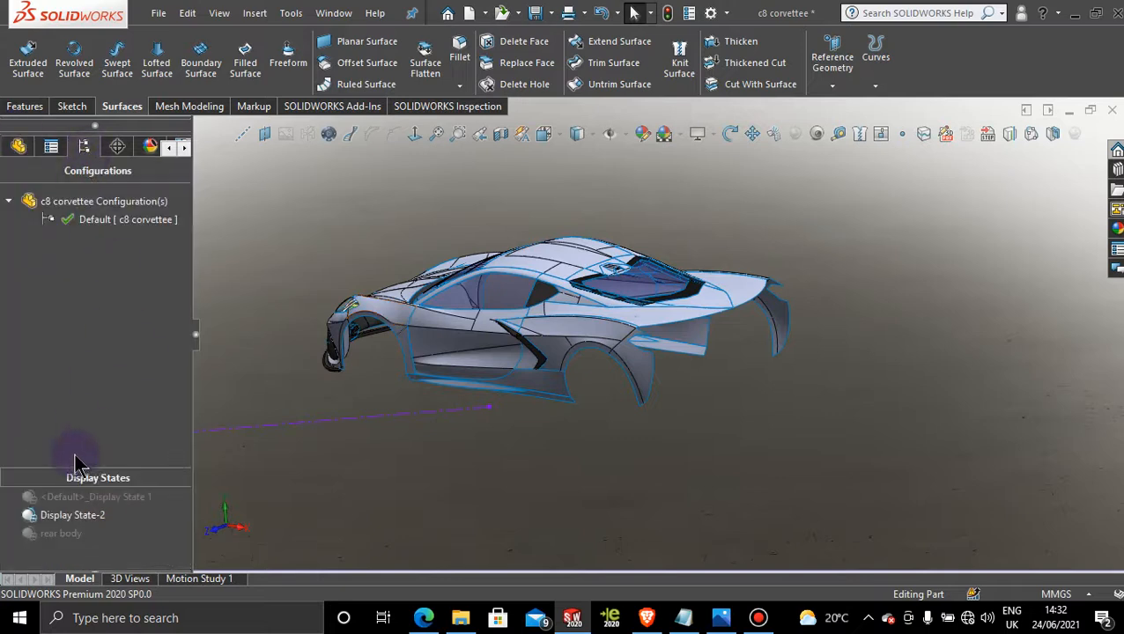
{"action": "double_click", "coordinate": [72, 534]}
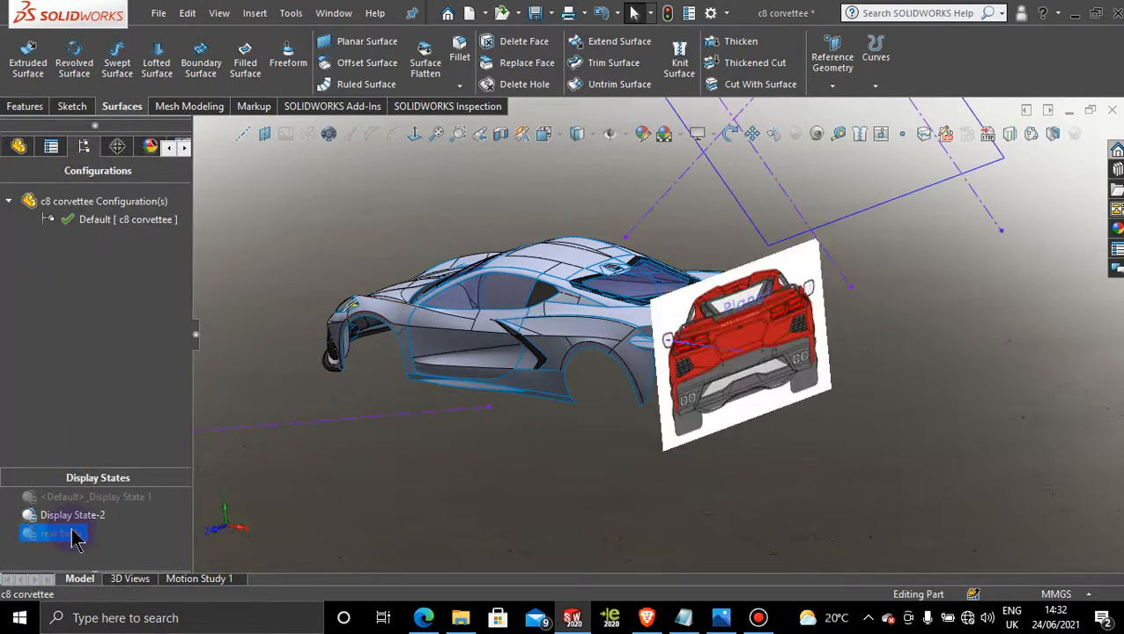
{"action": "scroll", "coordinate": [829, 334], "scroll_direction": "up", "scroll_amount": 2}
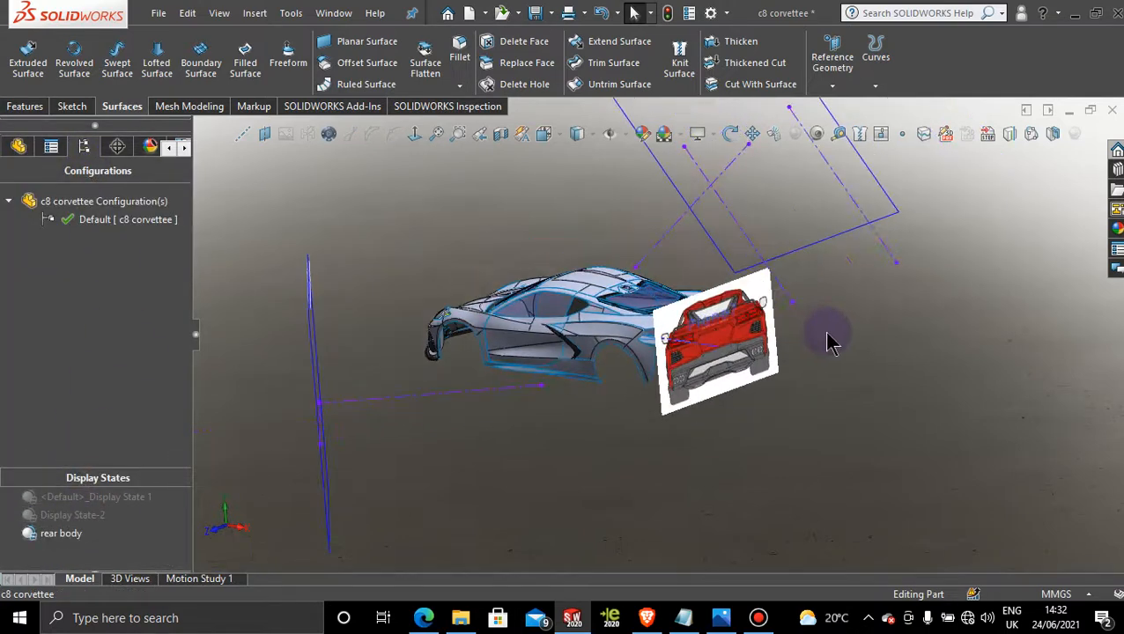
{"action": "mouse_move", "coordinate": [828, 343]}
{"action": "middle_mouse_down"}
{"action": "mouse_move", "coordinate": [843, 327]}
{"action": "mouse_move", "coordinate": [833, 327]}
{"action": "middle_mouse_up"}
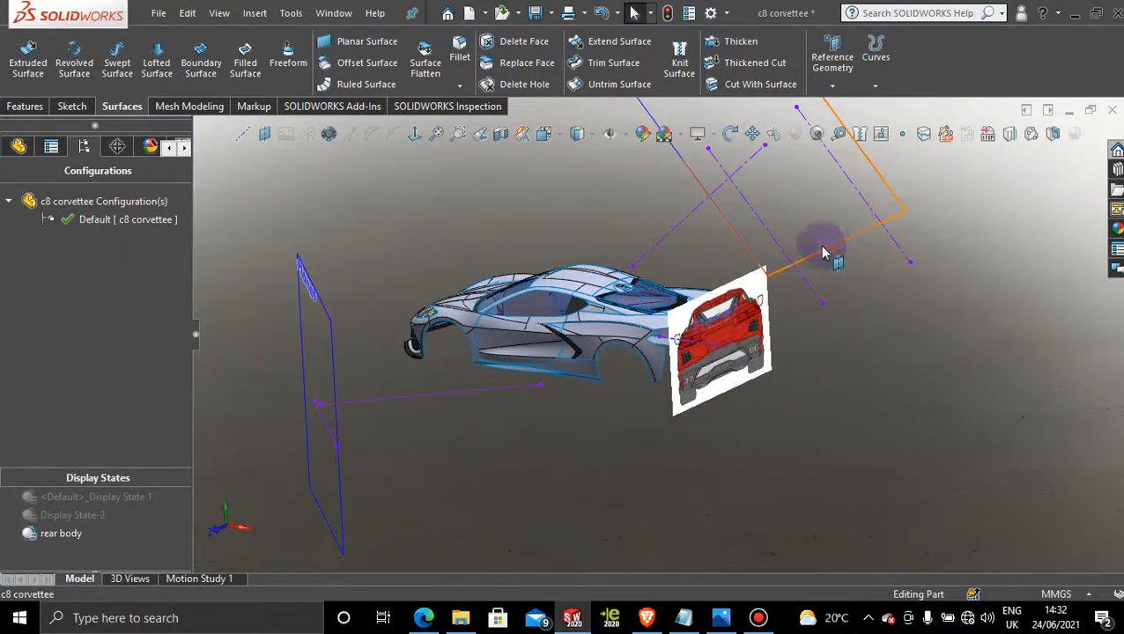
{"action": "right_click", "coordinate": [333, 401]}
{"action": "left_click", "coordinate": [399, 376]}
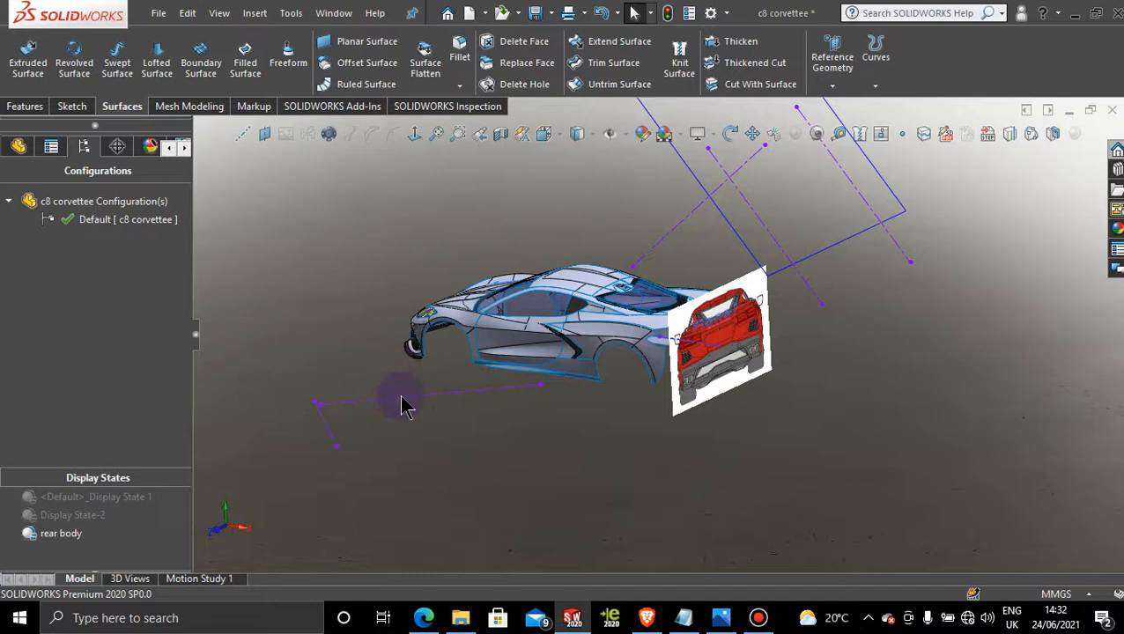
Hide the construction lines of Sketch162 and Sketch163 in front of the car
{"action": "right_click", "coordinate": [404, 404]}
{"action": "left_click", "coordinate": [448, 338]}
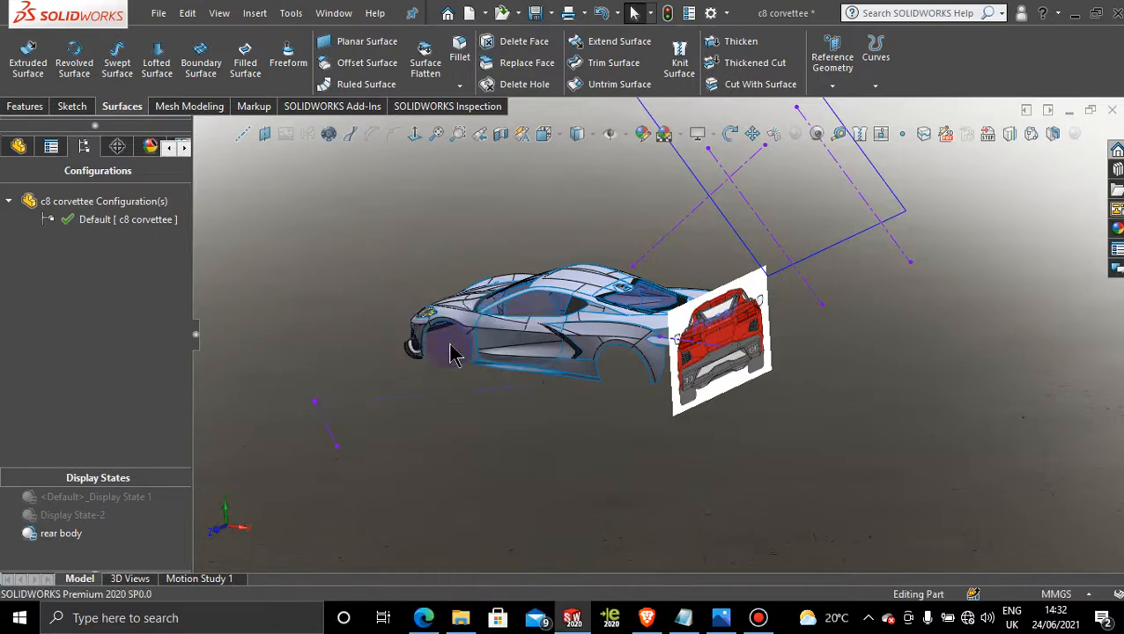
{"action": "right_click", "coordinate": [326, 430]}
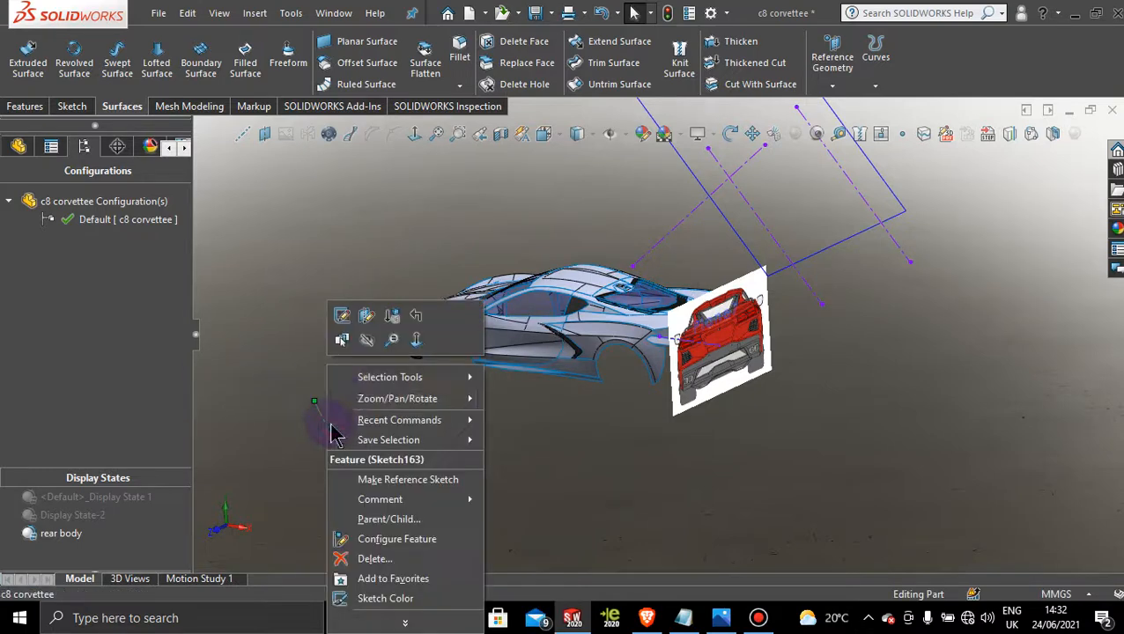
{"action": "left_click", "coordinate": [377, 352]}
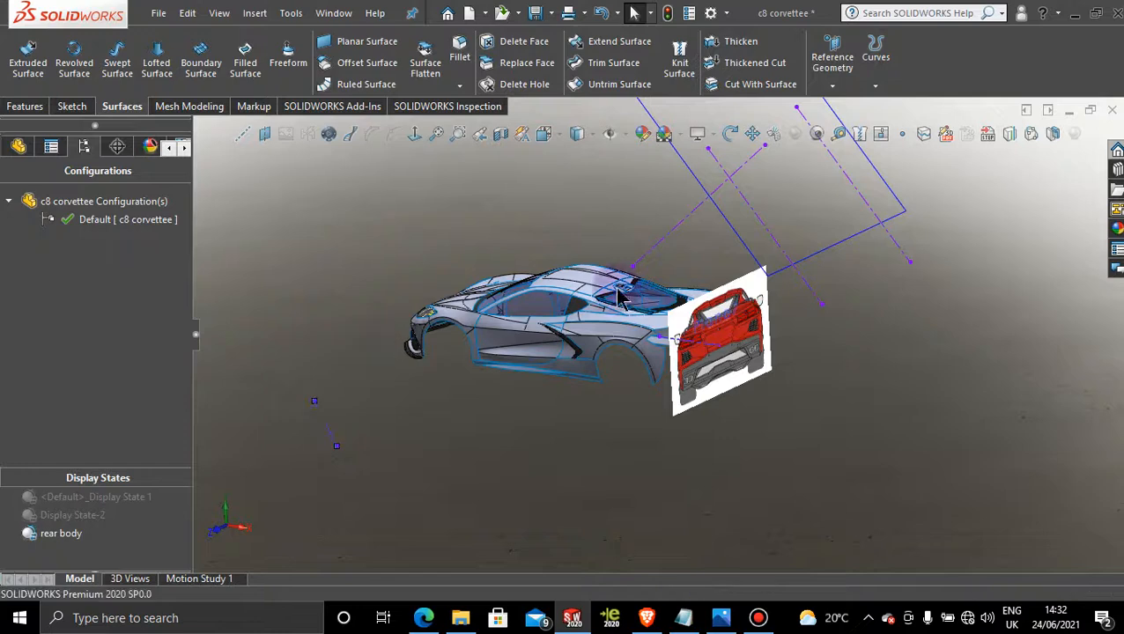
Hide Plane8, Sketch160 and Sketch159 above the rear of the car in the rear body display state
{"action": "right_click", "coordinate": [872, 242]}
{"action": "left_click", "coordinate": [919, 184]}
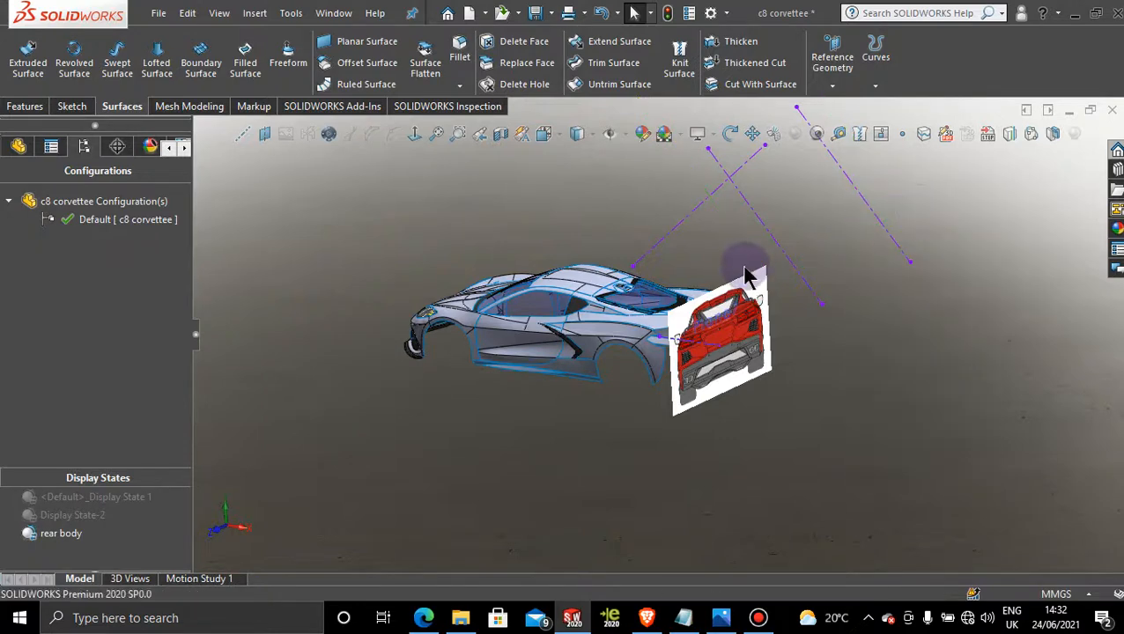
{"action": "right_click", "coordinate": [773, 251]}
{"action": "left_click", "coordinate": [766, 236]}
{"action": "right_click", "coordinate": [766, 236]}
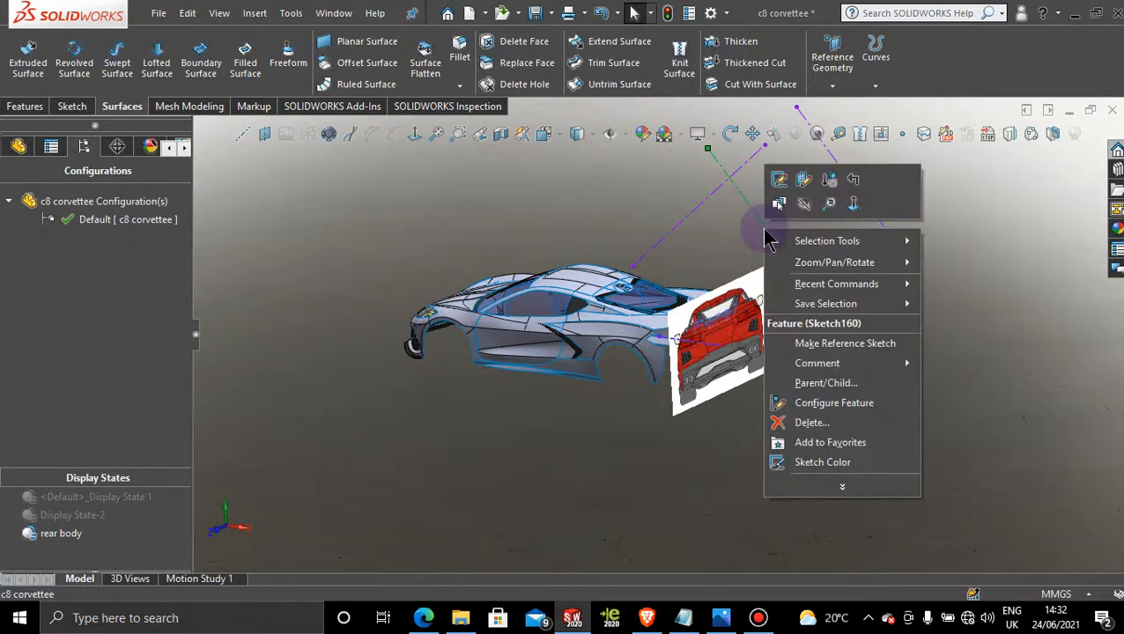
{"action": "left_click", "coordinate": [804, 208]}
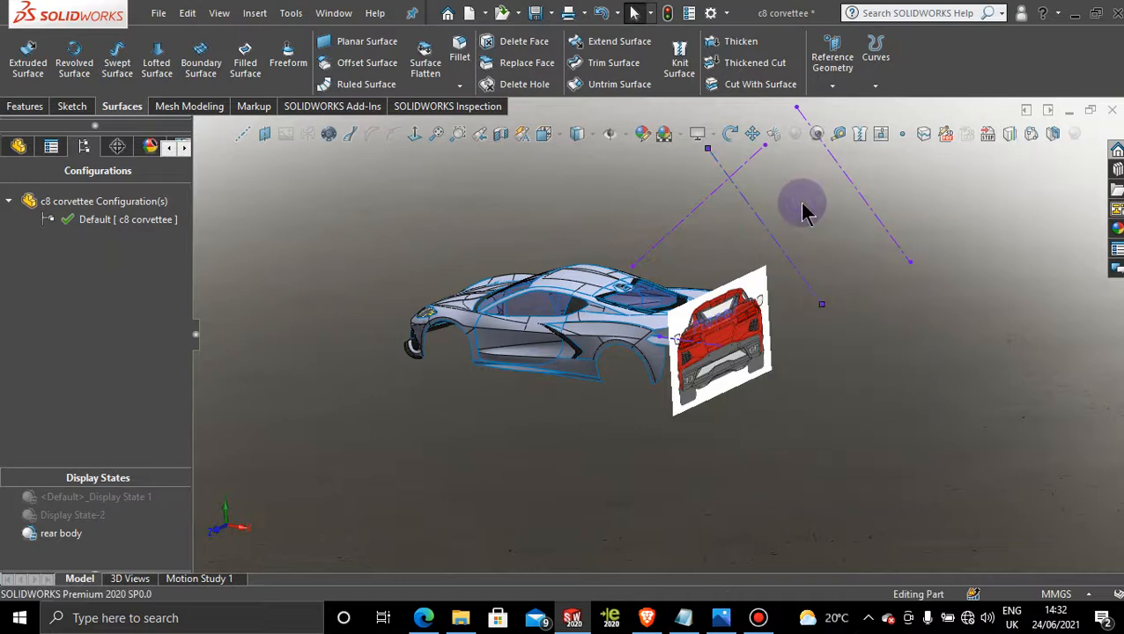
{"action": "right_click", "coordinate": [727, 184]}
{"action": "left_click", "coordinate": [759, 150]}
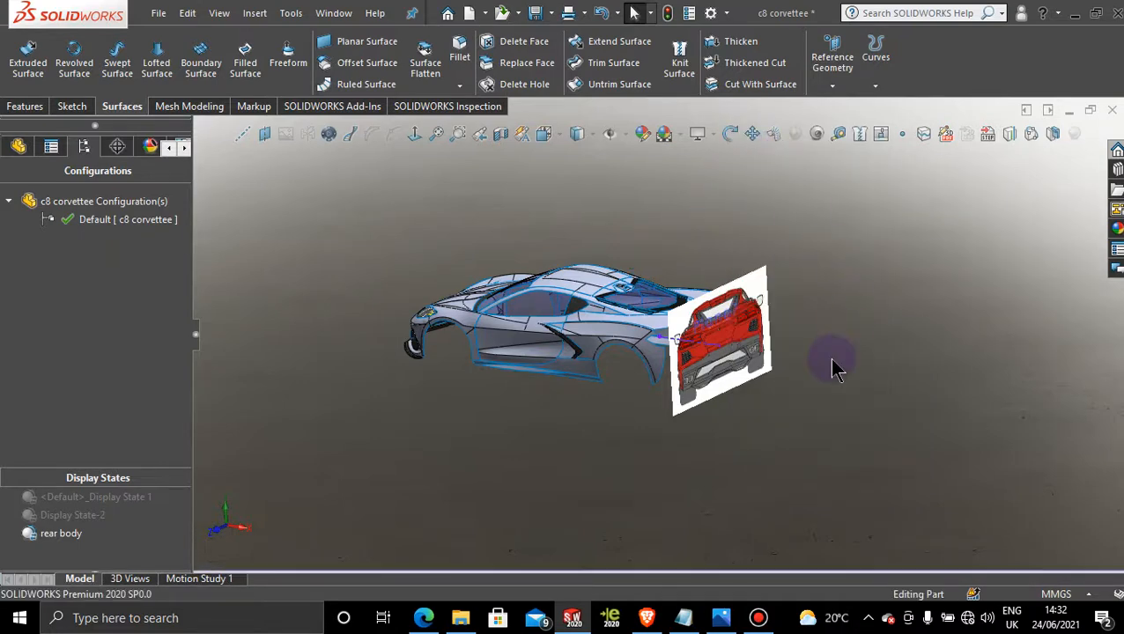
Hide the Sketch157 construction line between the rear fender and the reference picture
{"action": "scroll", "coordinate": [829, 357], "scroll_direction": "up", "scroll_amount": 2}
{"action": "middle_click_drag", "start_coordinate": [667, 368], "coordinate": [696, 344]}
{"action": "scroll", "coordinate": [696, 343], "scroll_direction": "down", "scroll_amount": 4}
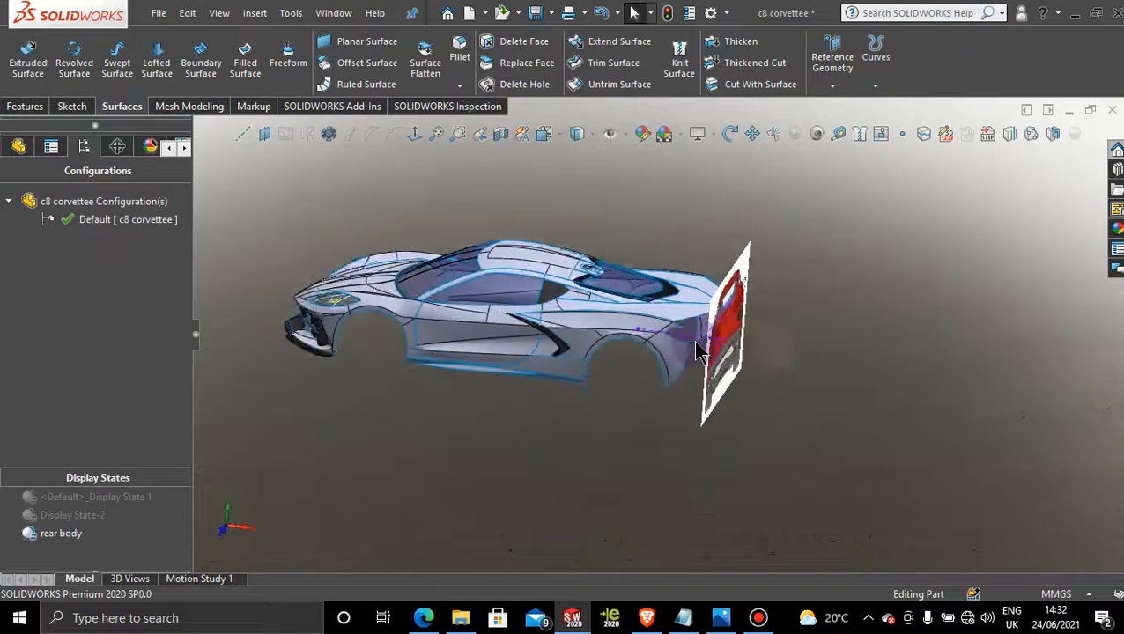
{"action": "scroll", "coordinate": [691, 344], "scroll_direction": "down", "scroll_amount": 4}
{"action": "right_click", "coordinate": [677, 333]}
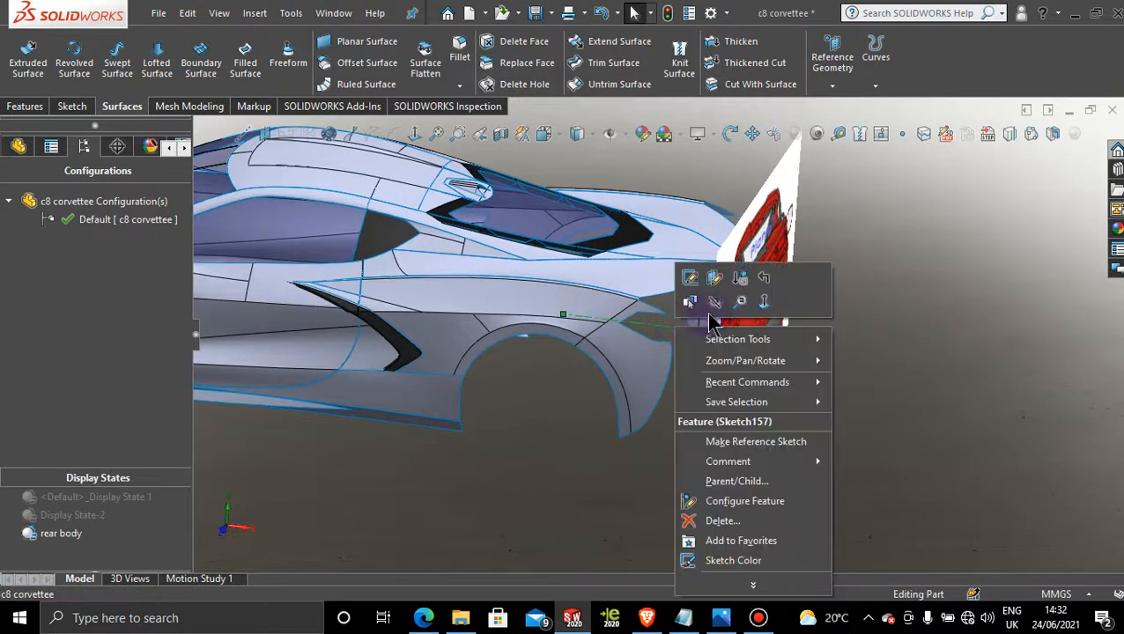
{"action": "left_click", "coordinate": [723, 304]}
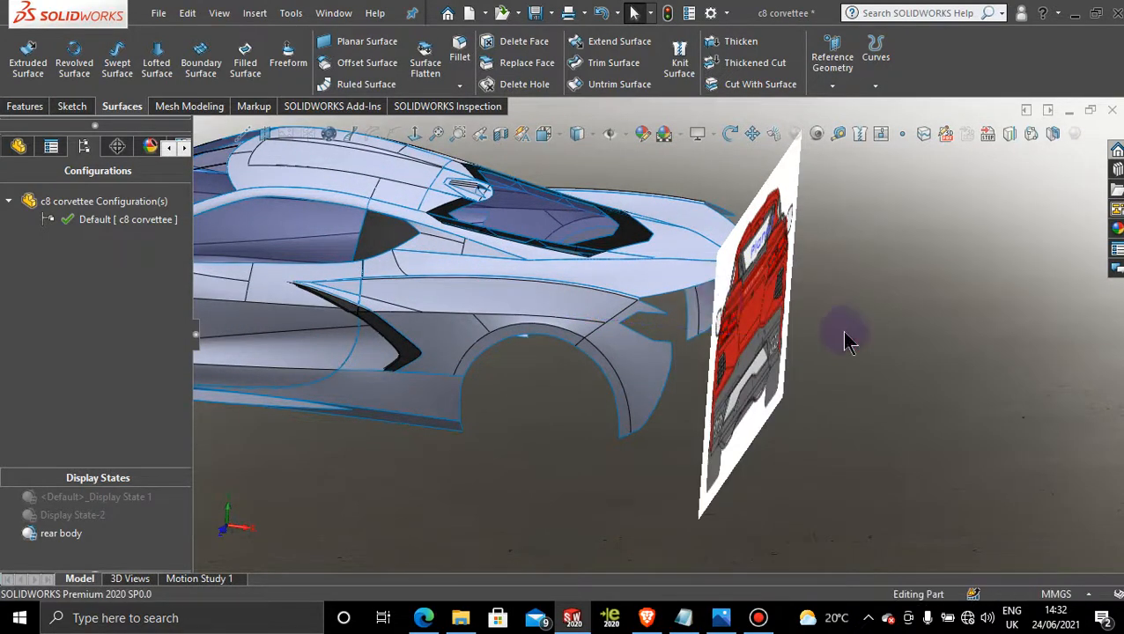
{"action": "scroll", "coordinate": [845, 387], "scroll_direction": "up", "scroll_amount": 5}
{"action": "mouse_move", "coordinate": [791, 392]}
{"action": "middle_mouse_down"}
{"action": "mouse_move", "coordinate": [713, 359]}
{"action": "mouse_move", "coordinate": [666, 359]}
{"action": "mouse_move", "coordinate": [773, 393]}
{"action": "middle_mouse_up"}
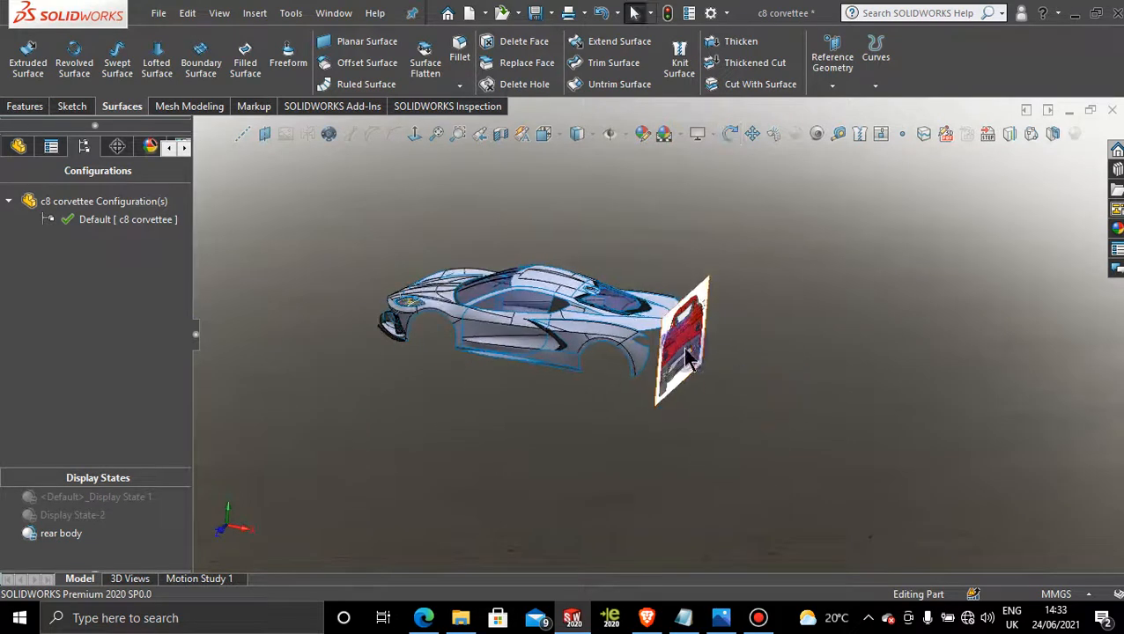
{"action": "scroll", "coordinate": [683, 347], "scroll_direction": "down", "scroll_amount": 5}
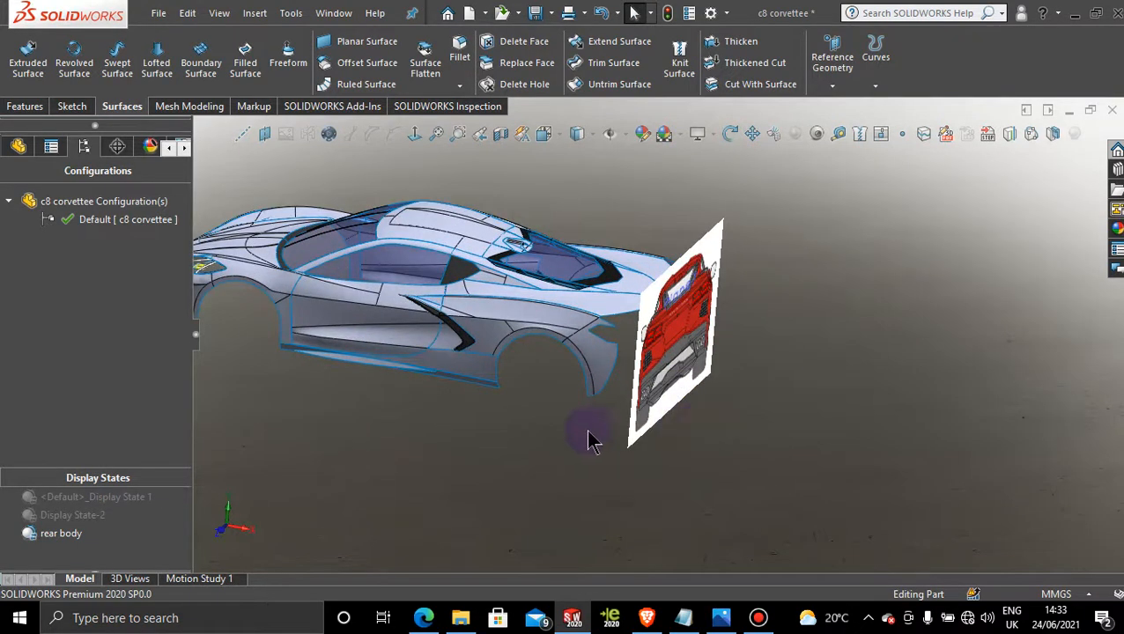
{"action": "scroll", "coordinate": [517, 304], "scroll_direction": "up", "scroll_amount": 3}
{"action": "scroll", "coordinate": [517, 302], "scroll_direction": "down", "scroll_amount": 3}
{"action": "middle_click_drag", "start_coordinate": [518, 302], "coordinate": [481, 330]}
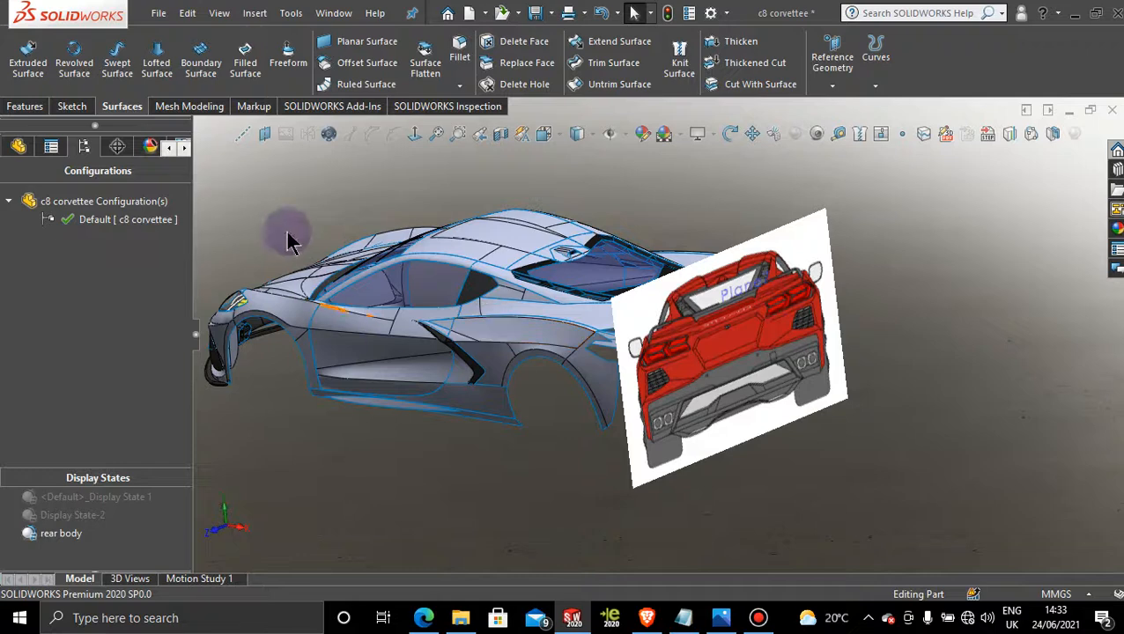
Make the part's Top Plane visible
{"action": "left_click", "coordinate": [14, 148]}
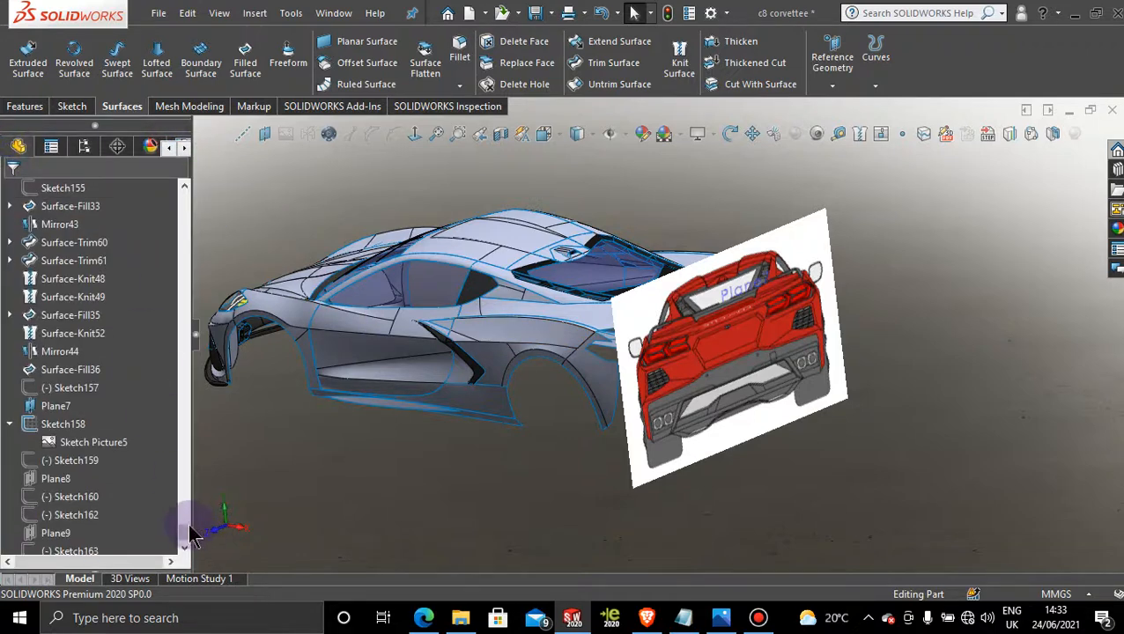
{"action": "scroll", "coordinate": [185, 532], "scroll_direction": "down", "scroll_amount": 1}
{"action": "left_click_drag", "start_coordinate": [187, 539], "coordinate": [183, 196]}
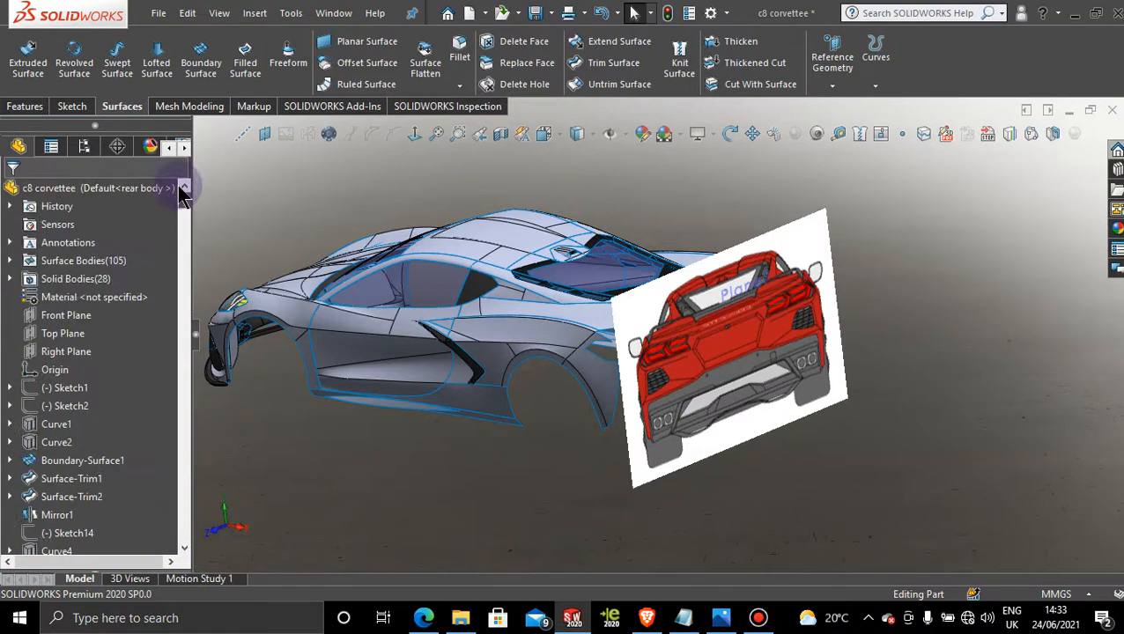
{"action": "left_click", "coordinate": [64, 334]}
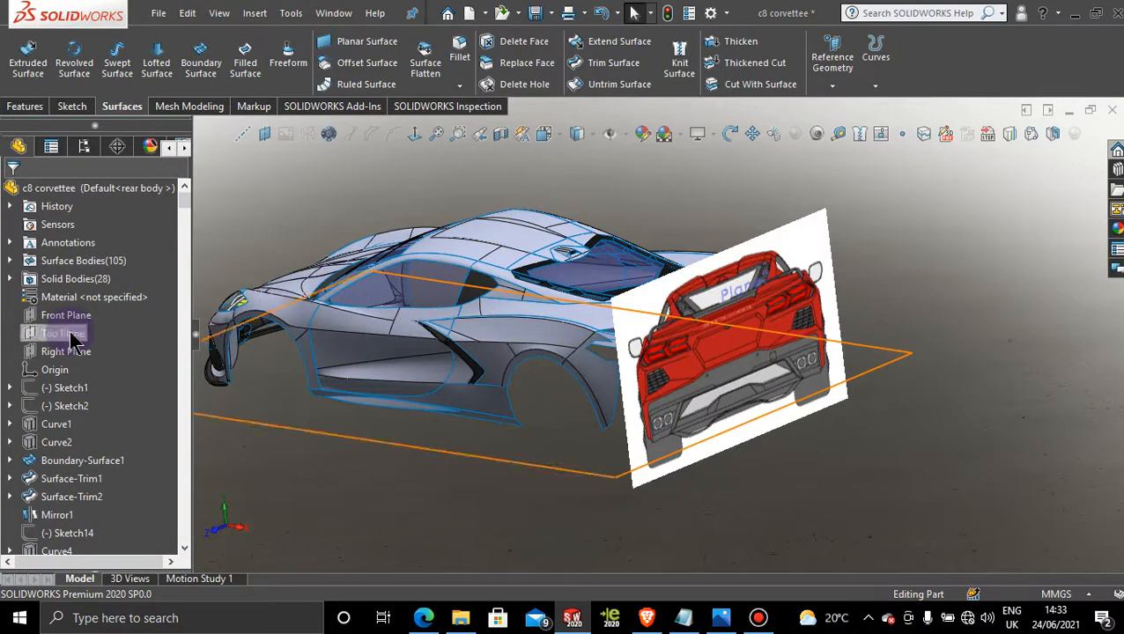
{"action": "right_click", "coordinate": [72, 341]}
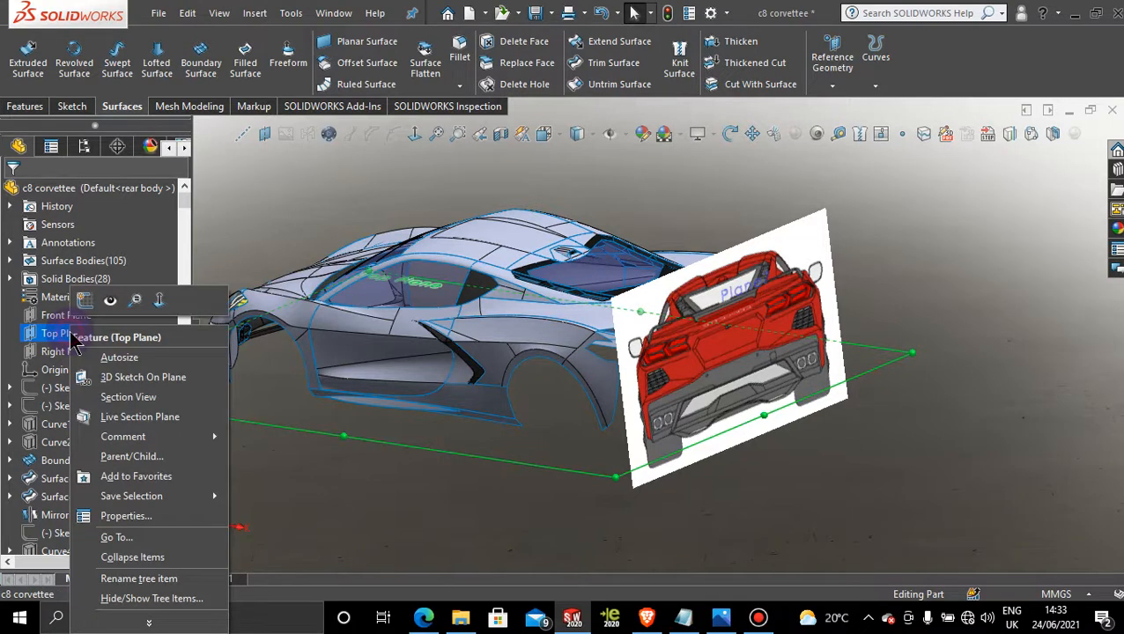
{"action": "left_click", "coordinate": [113, 301]}
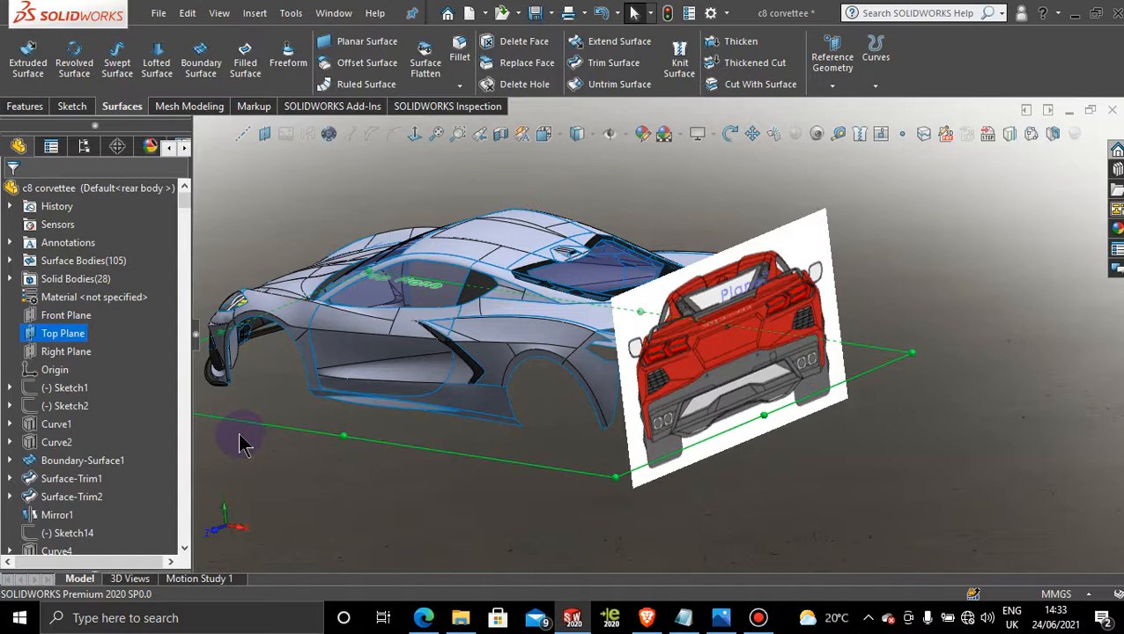
Make the part's Front Plane visible in the rear body display state
{"action": "right_click", "coordinate": [70, 321]}
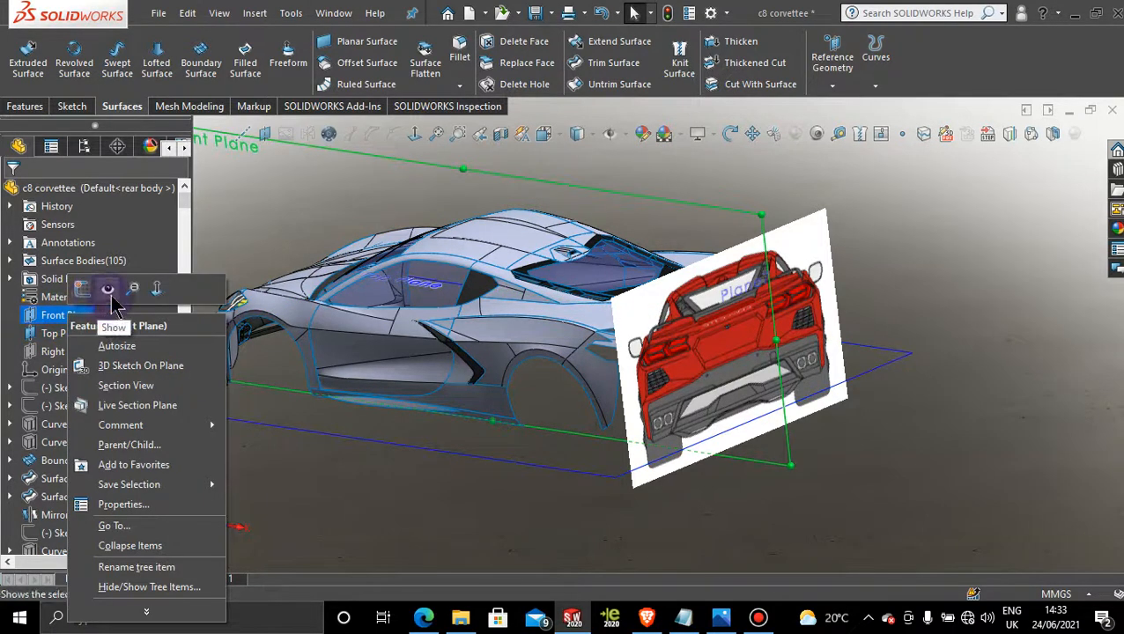
{"action": "left_click", "coordinate": [112, 297]}
{"action": "left_click", "coordinate": [982, 241]}
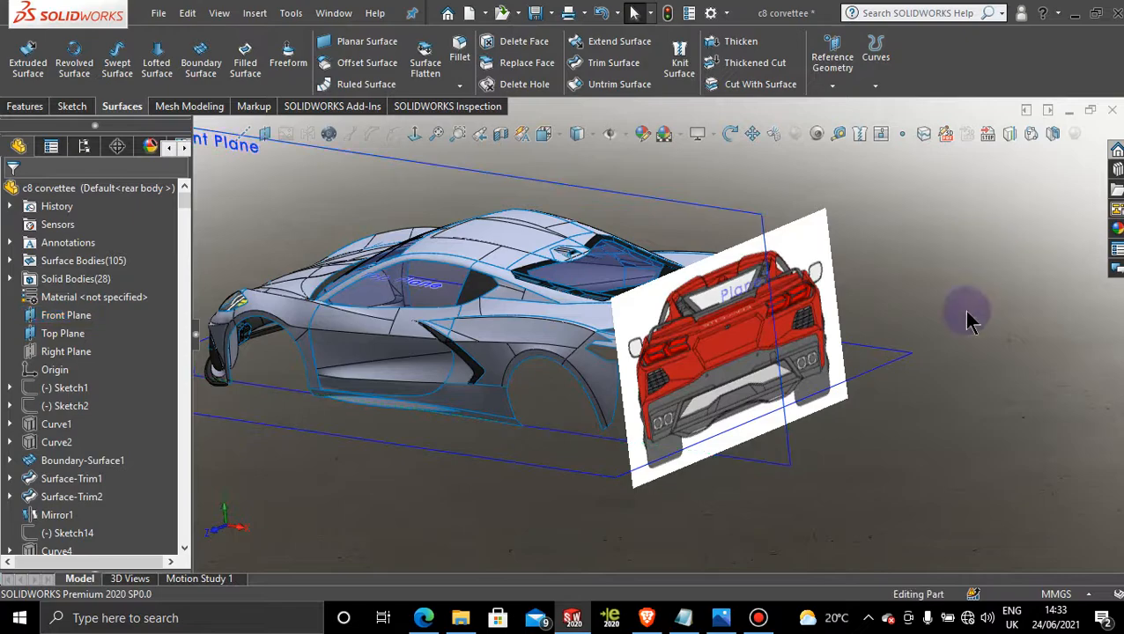
{"action": "scroll", "coordinate": [872, 459], "scroll_direction": "up", "scroll_amount": 1}
{"action": "mouse_move", "coordinate": [867, 459]}
{"action": "middle_mouse_down"}
{"action": "mouse_move", "coordinate": [833, 452]}
{"action": "mouse_move", "coordinate": [908, 454]}
{"action": "mouse_move", "coordinate": [958, 509]}
{"action": "mouse_move", "coordinate": [921, 427]}
{"action": "mouse_move", "coordinate": [986, 408]}
{"action": "mouse_move", "coordinate": [884, 414]}
{"action": "mouse_move", "coordinate": [861, 457]}
{"action": "middle_mouse_up"}
{"action": "scroll", "coordinate": [715, 360], "scroll_direction": "down", "scroll_amount": 3}
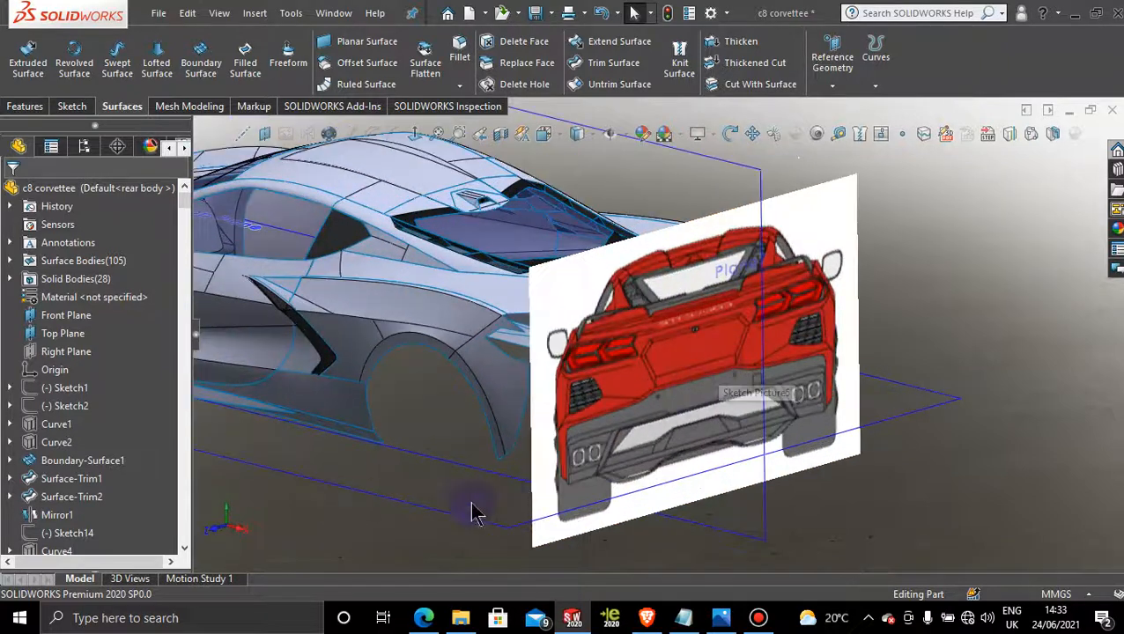
Activate Display State-2 and view the rear fender and tail of the car from the side
{"action": "left_click", "coordinate": [92, 146]}
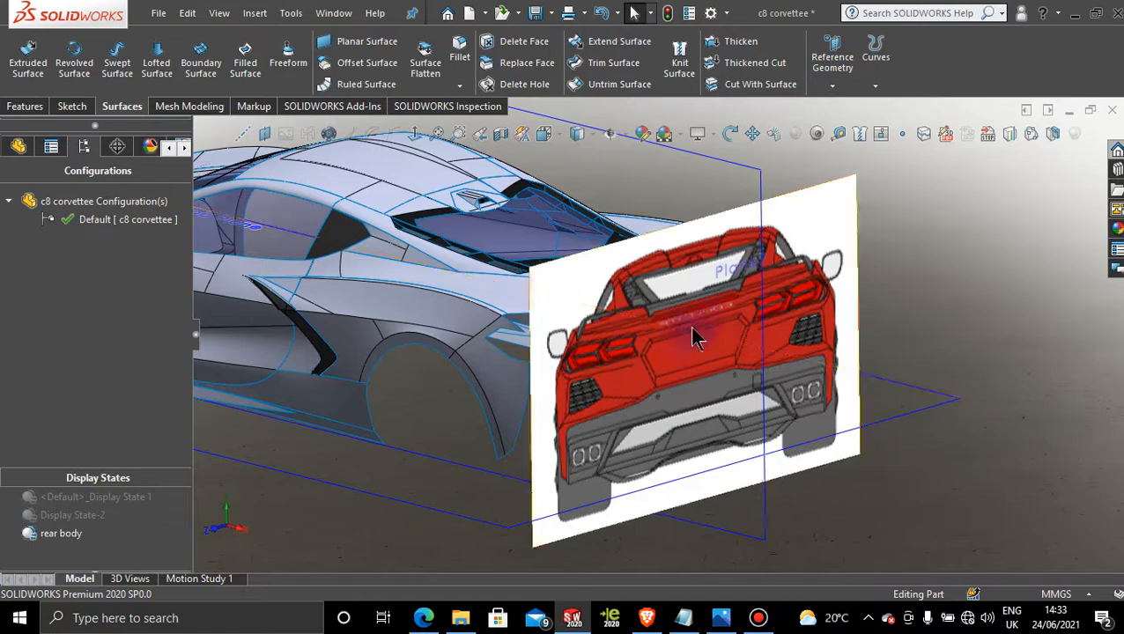
{"action": "middle_click_drag", "start_coordinate": [650, 342], "coordinate": [465, 349]}
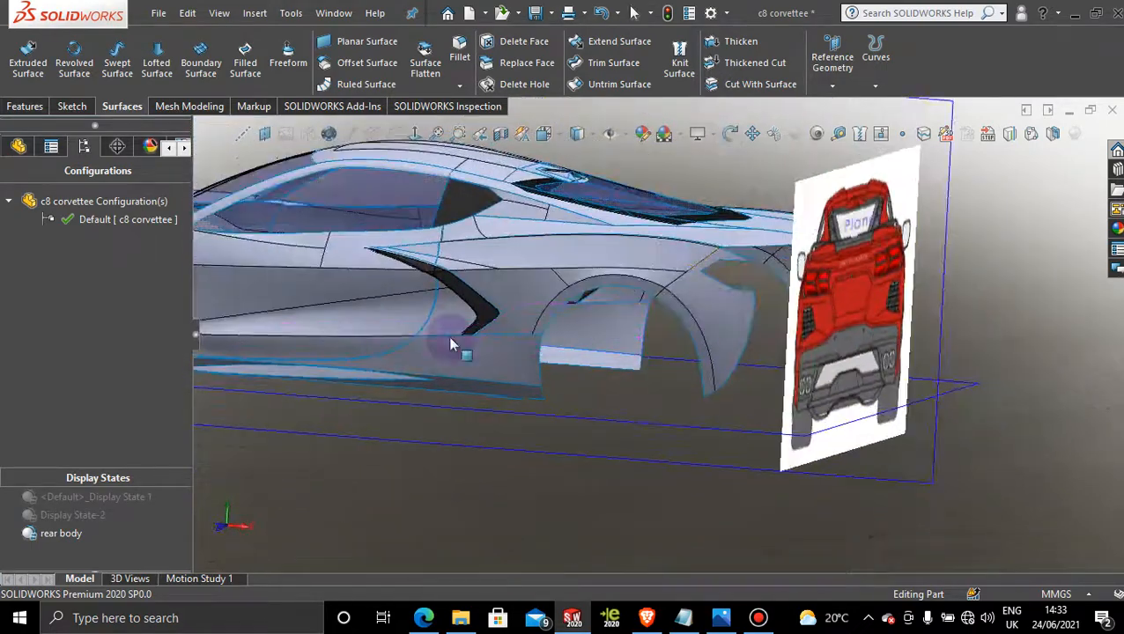
{"action": "left_click", "coordinate": [103, 519]}
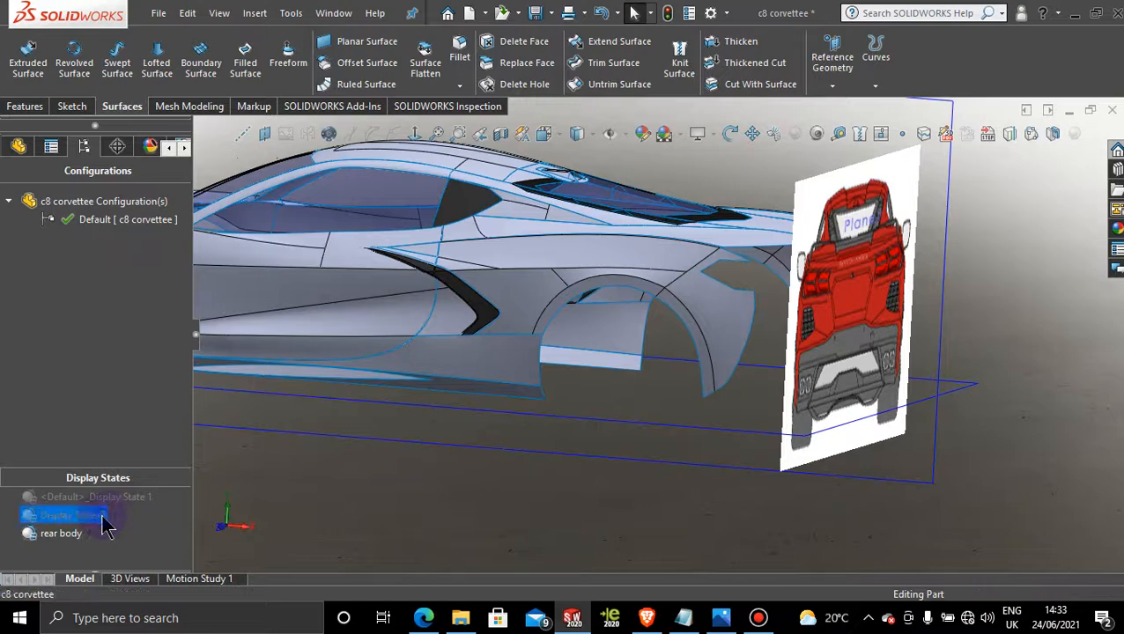
{"action": "mouse_move", "coordinate": [895, 280]}
{"action": "middle_mouse_down"}
{"action": "mouse_move", "coordinate": [873, 296]}
{"action": "mouse_move", "coordinate": [896, 251]}
{"action": "mouse_move", "coordinate": [915, 284]}
{"action": "middle_mouse_up"}
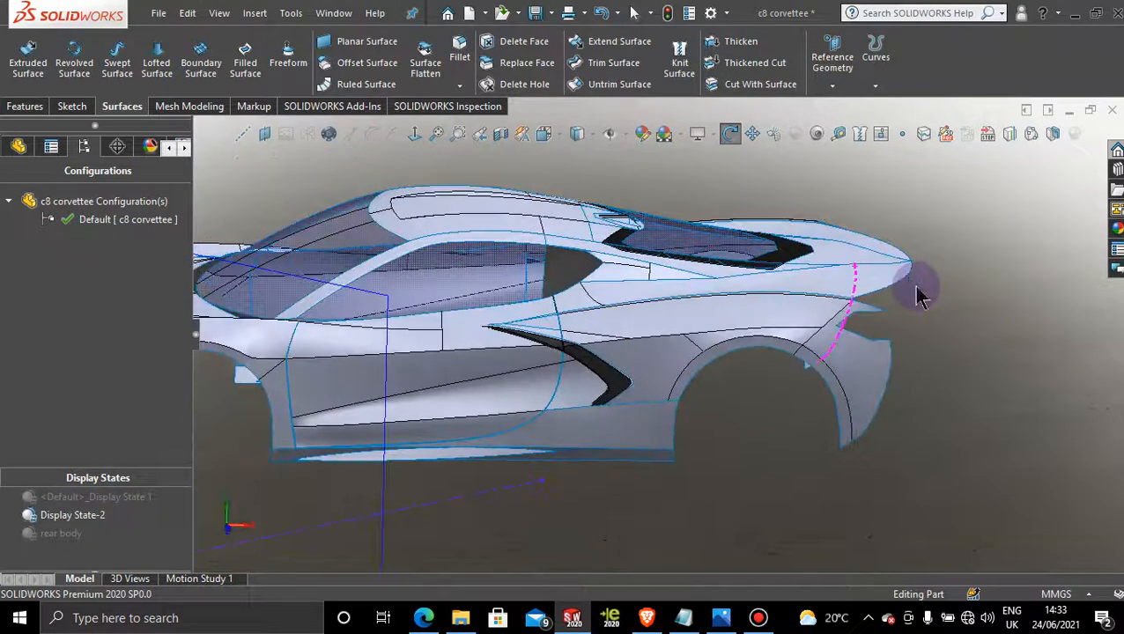
{"action": "scroll", "coordinate": [905, 270], "scroll_direction": "down", "scroll_amount": 2}
{"action": "scroll", "coordinate": [905, 271], "scroll_direction": "up", "scroll_amount": 2}
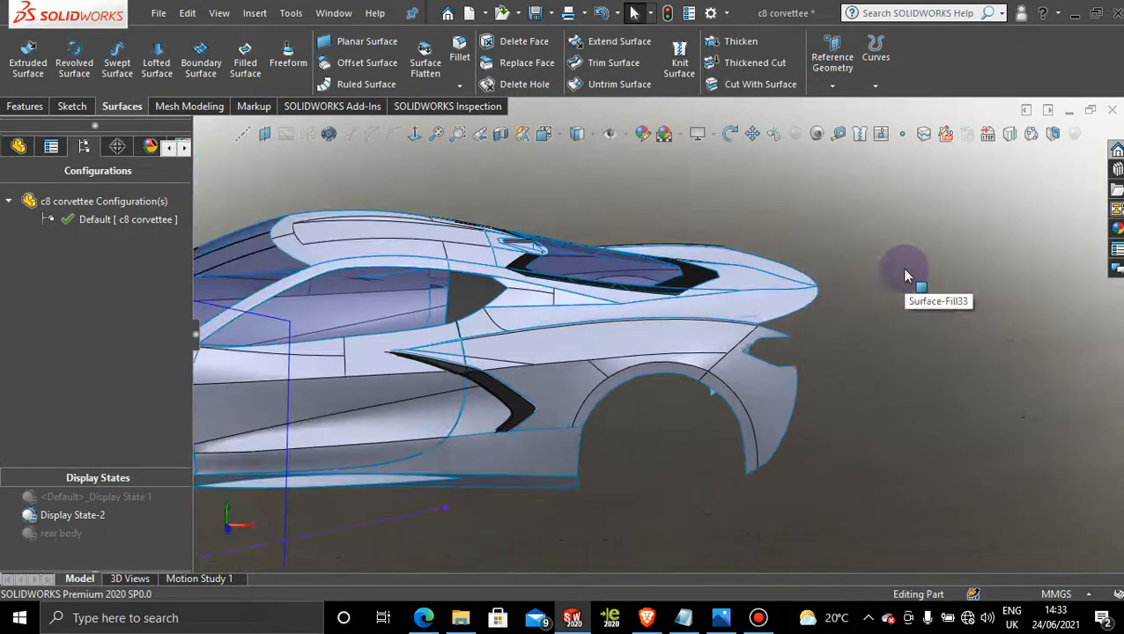
Activate <Default>_Display State 1 and orient the view normal to the Front Plane to see the side reference picture
{"action": "left_click", "coordinate": [120, 499]}
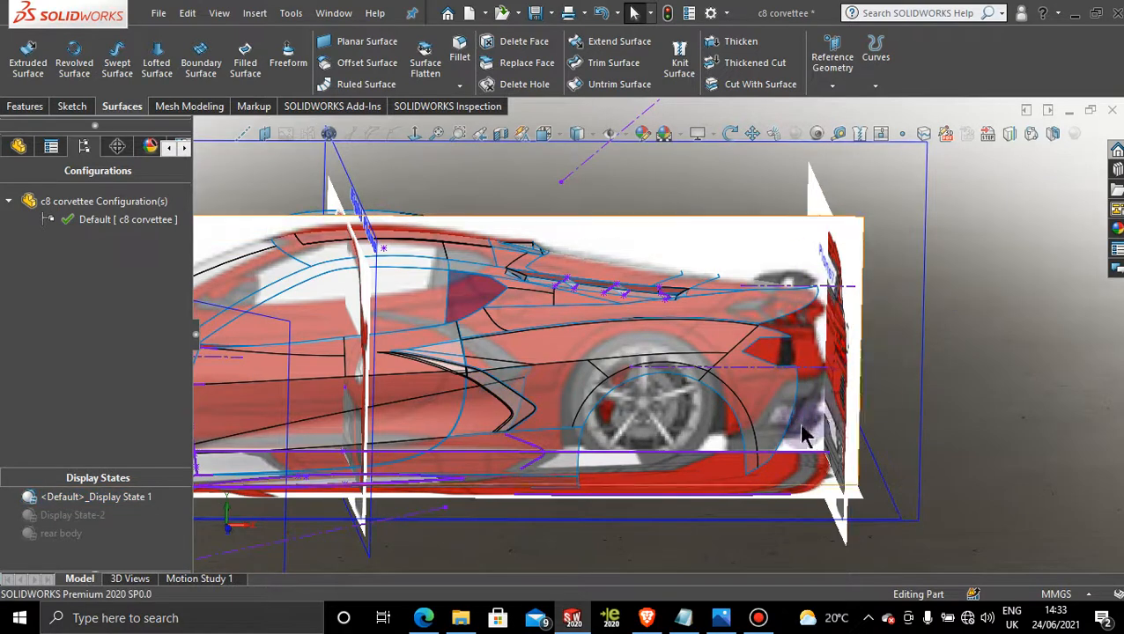
{"action": "left_click", "coordinate": [924, 183]}
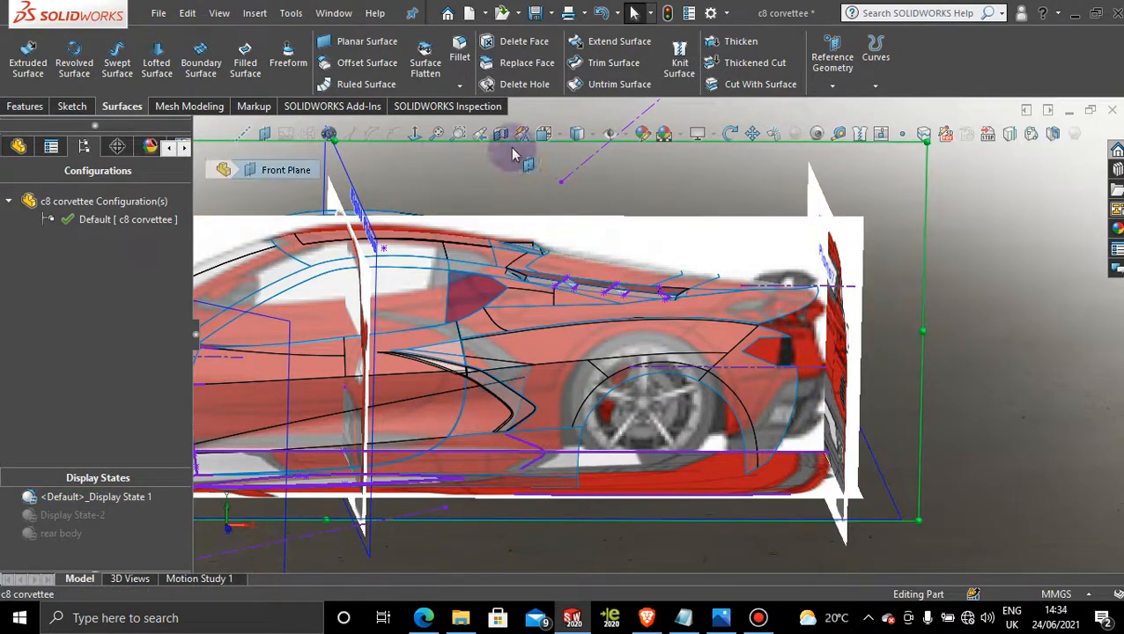
{"action": "left_click", "coordinate": [414, 133]}
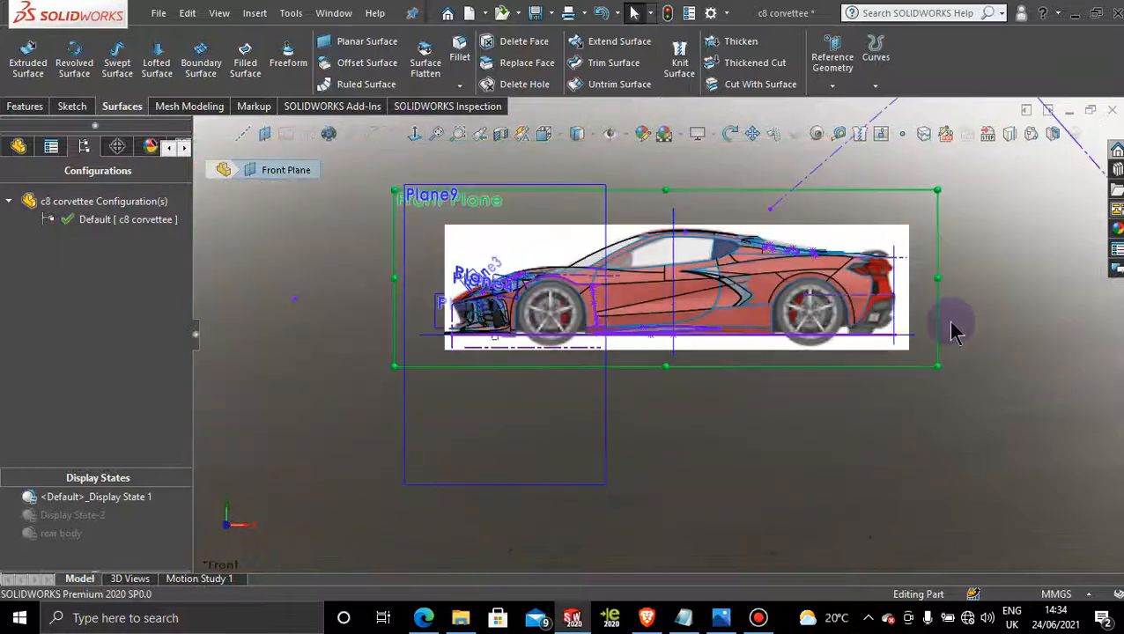
{"action": "scroll", "coordinate": [881, 290], "scroll_direction": "down", "scroll_amount": 10}
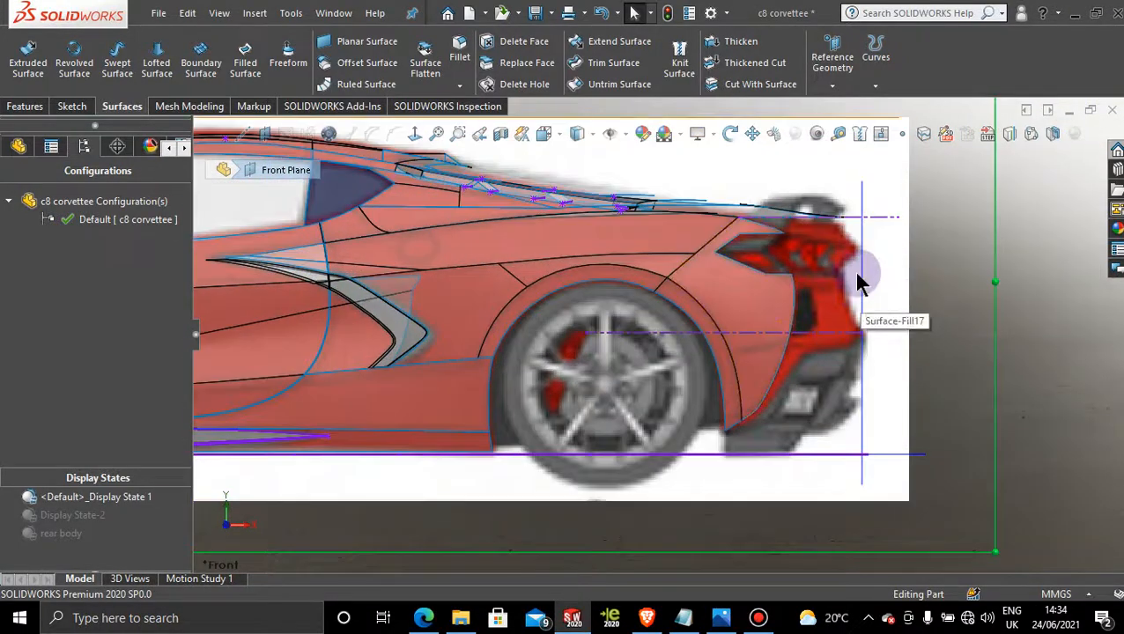
{"action": "scroll", "coordinate": [857, 274], "scroll_direction": "down", "scroll_amount": 1}
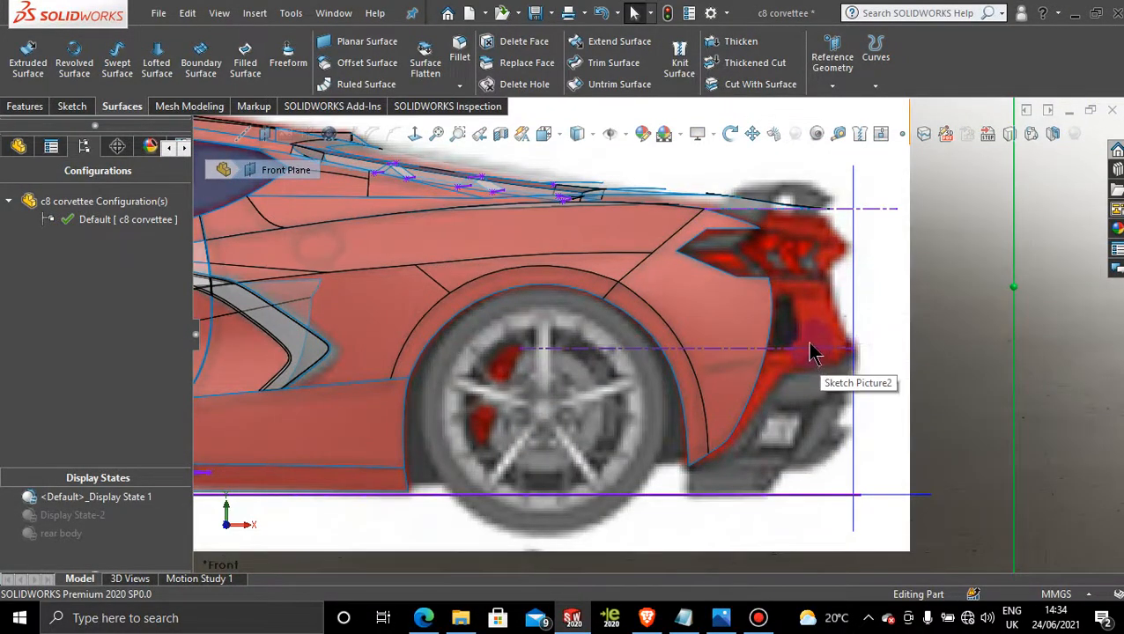
{"action": "scroll", "coordinate": [1024, 221], "scroll_direction": "up", "scroll_amount": 5}
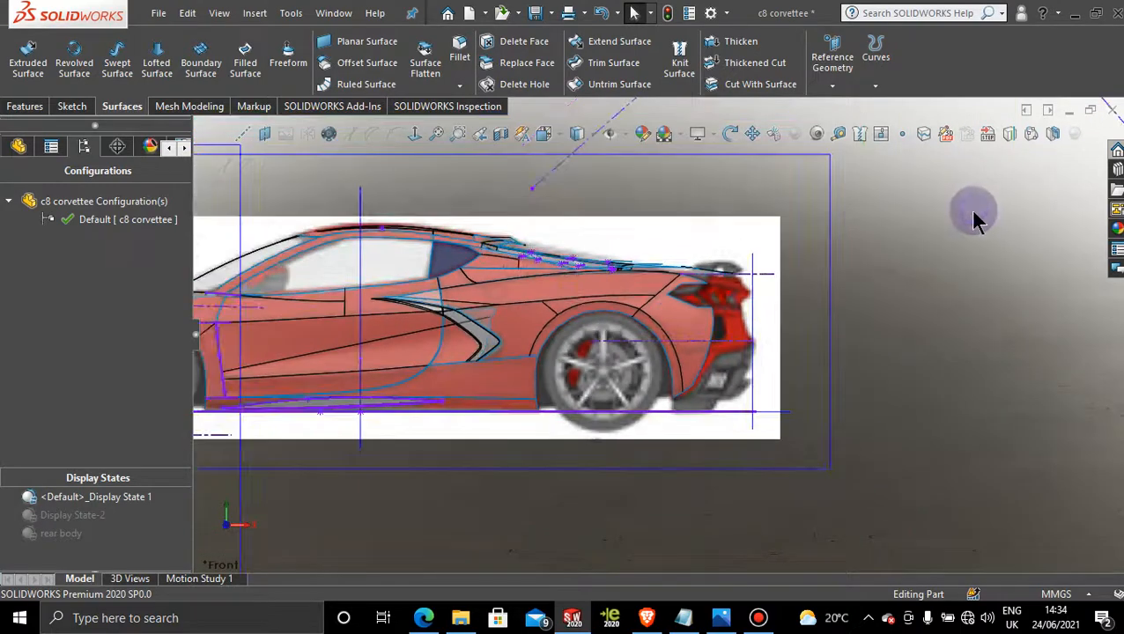
{"action": "scroll", "coordinate": [728, 348], "scroll_direction": "up", "scroll_amount": 1}
Examine how the rear surfaces meet the reference pictures in 3D, ending in a view normal to the Front Plane
{"action": "middle_click_drag", "start_coordinate": [724, 347], "coordinate": [772, 251]}
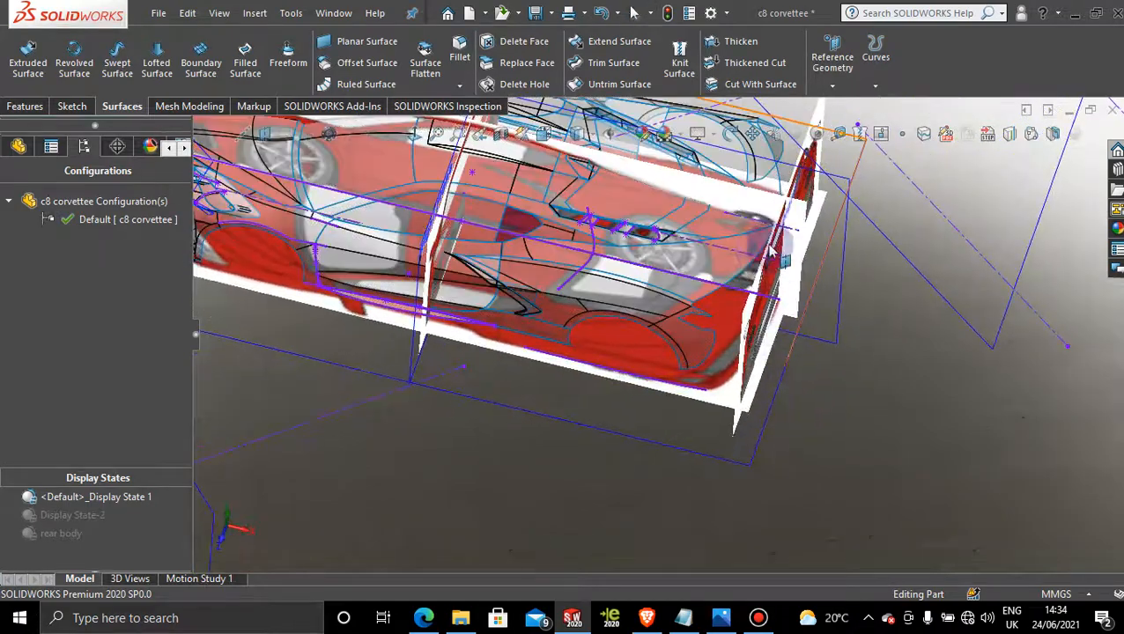
{"action": "scroll", "coordinate": [763, 278], "scroll_direction": "down", "scroll_amount": 3}
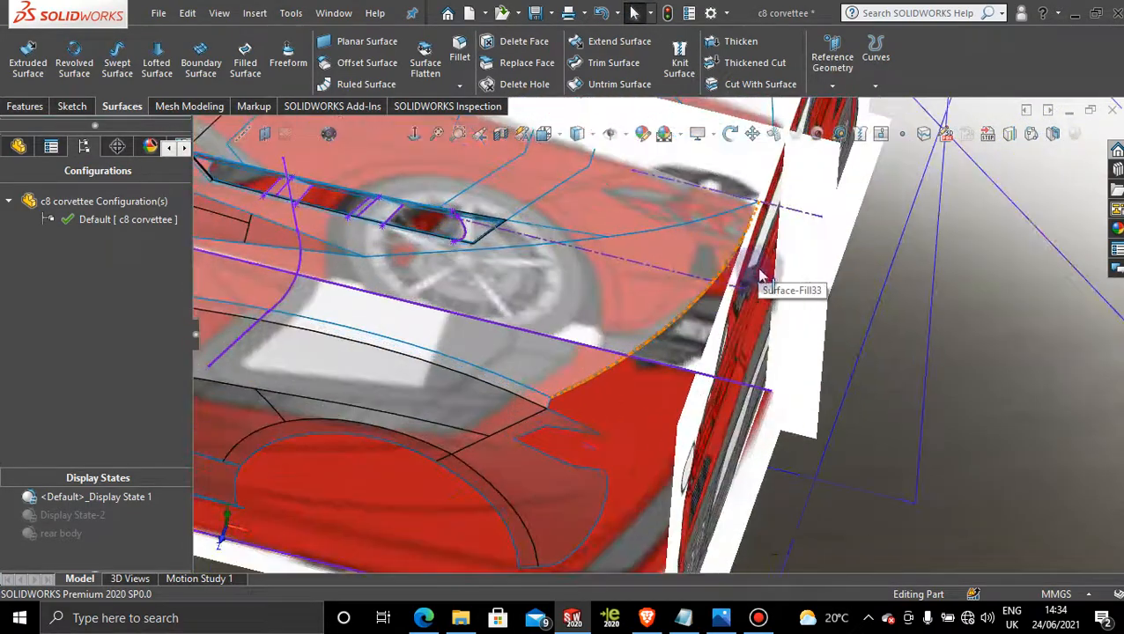
{"action": "scroll", "coordinate": [772, 304], "scroll_direction": "up", "scroll_amount": 5}
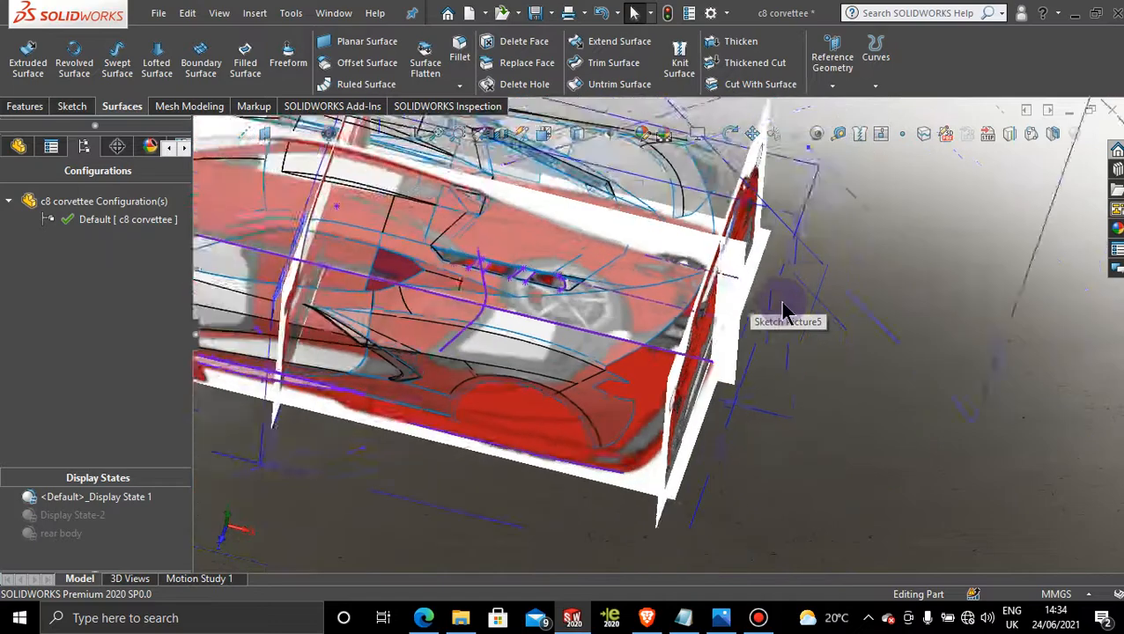
{"action": "scroll", "coordinate": [782, 312], "scroll_direction": "up", "scroll_amount": 4}
{"action": "middle_click_drag", "start_coordinate": [723, 347], "coordinate": [744, 239]}
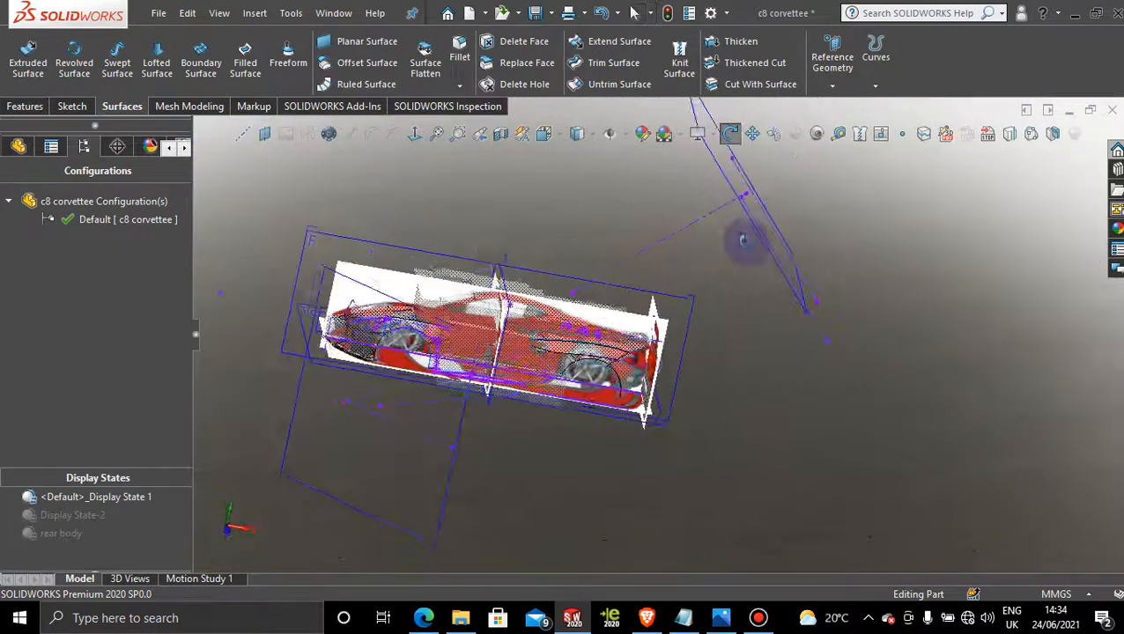
{"action": "left_click", "coordinate": [693, 321]}
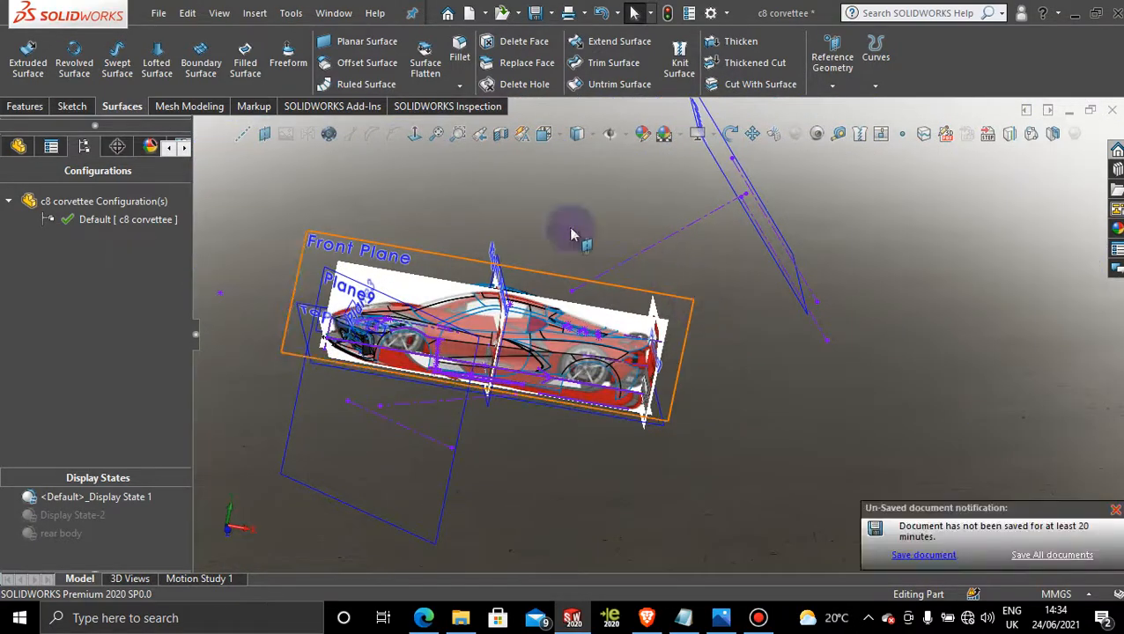
{"action": "left_click", "coordinate": [418, 136]}
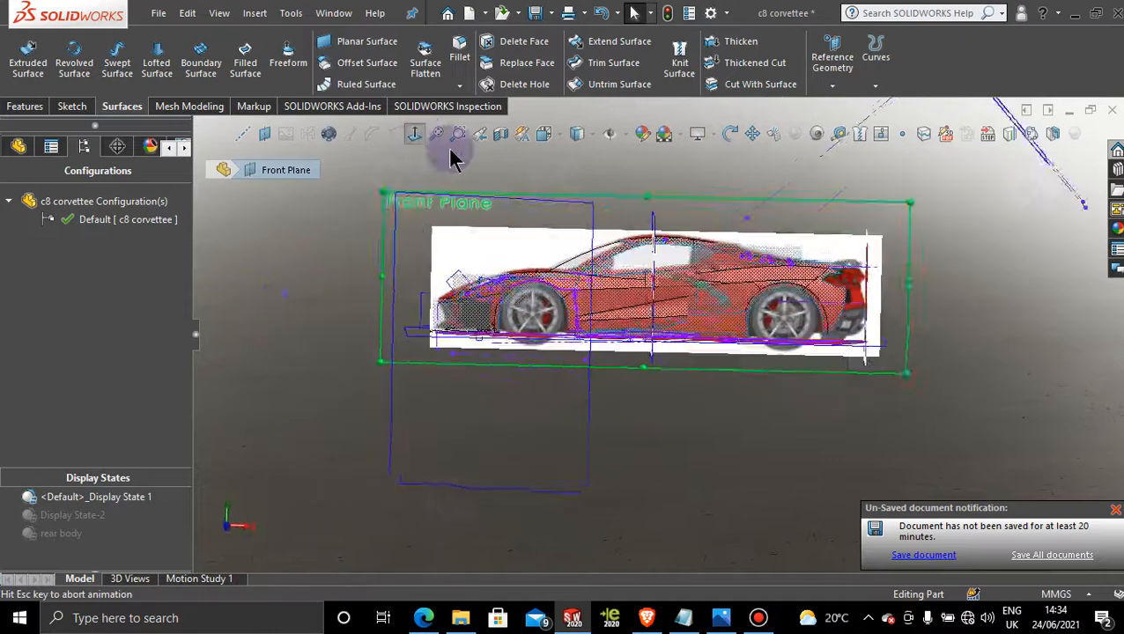
{"action": "left_click", "coordinate": [1009, 251]}
{"action": "scroll", "coordinate": [959, 243], "scroll_direction": "down", "scroll_amount": 5}
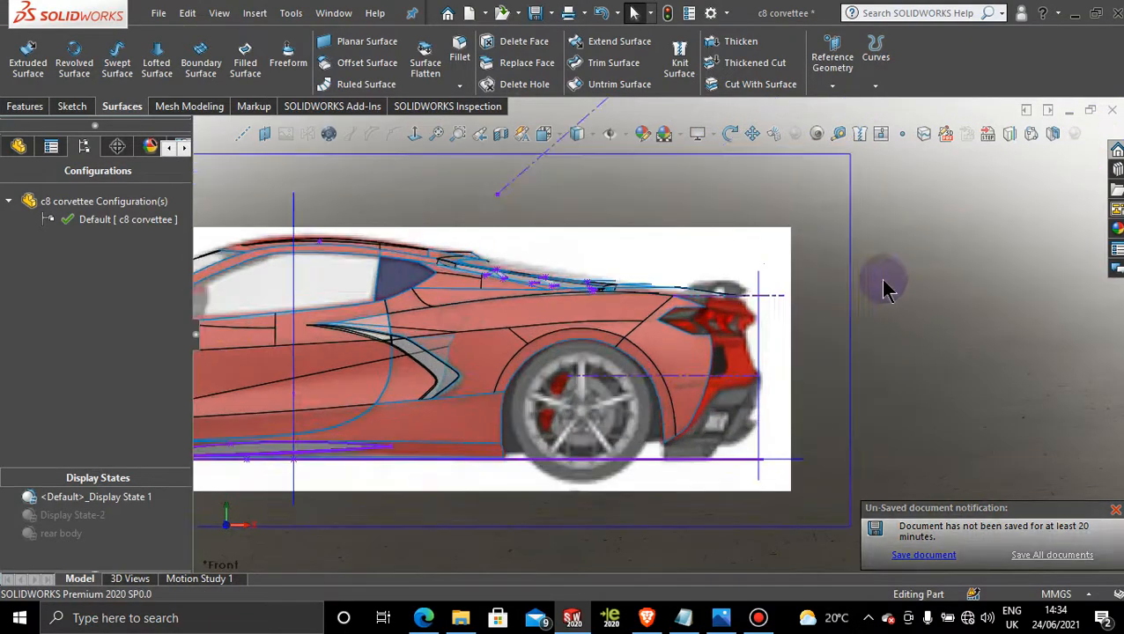
Start a new sketch on the Front Plane and frame the tail light area of the side picture
{"action": "left_click", "coordinate": [828, 257]}
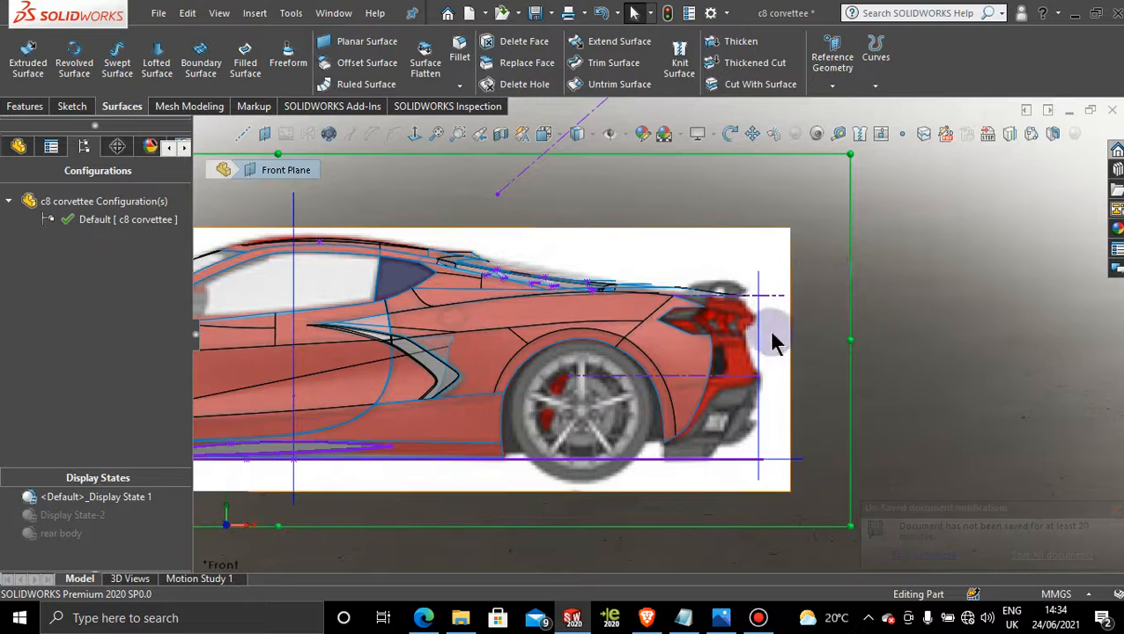
{"action": "scroll", "coordinate": [835, 247], "scroll_direction": "up", "scroll_amount": 2}
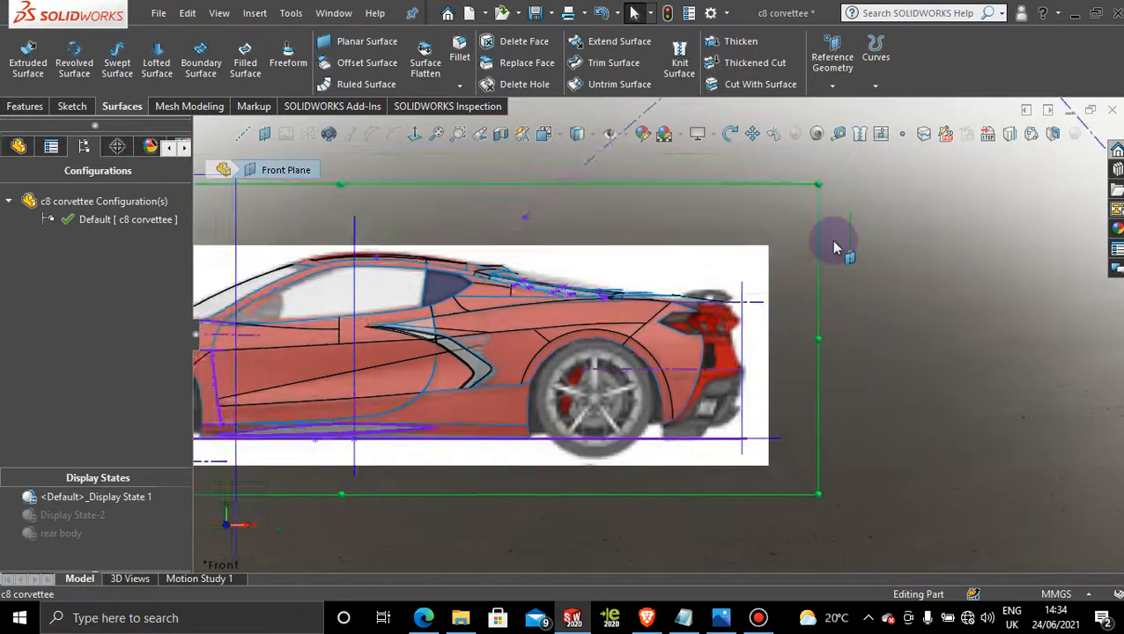
{"action": "scroll", "coordinate": [828, 251], "scroll_direction": "up", "scroll_amount": 2}
{"action": "scroll", "coordinate": [815, 264], "scroll_direction": "down", "scroll_amount": 2}
{"action": "left_click", "coordinate": [771, 303]}
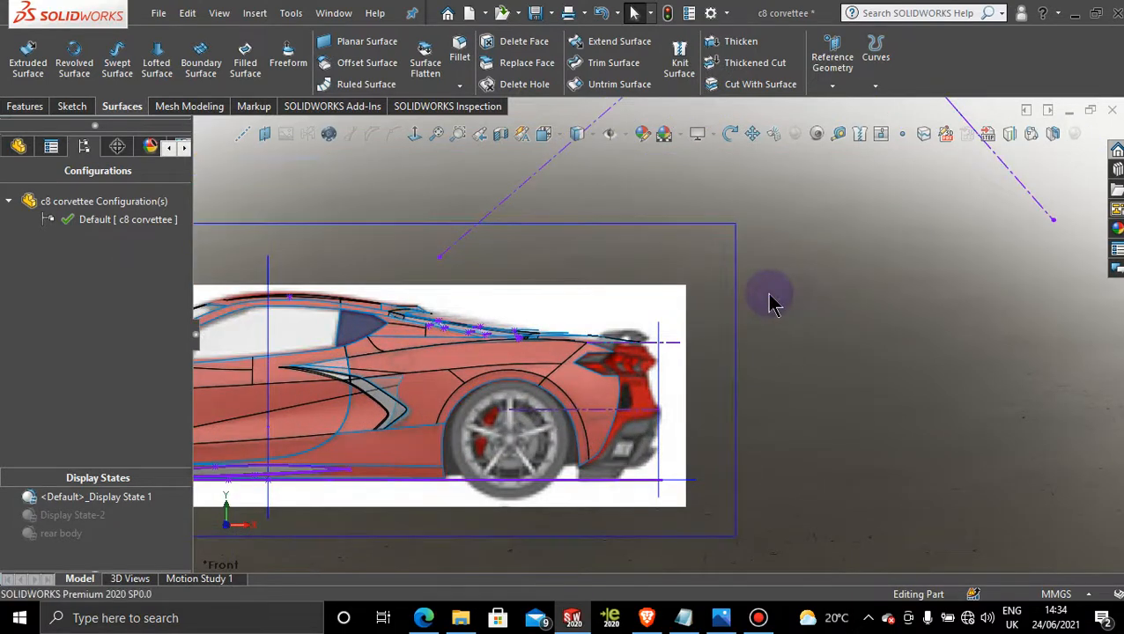
{"action": "left_click", "coordinate": [734, 292]}
{"action": "left_click", "coordinate": [797, 250]}
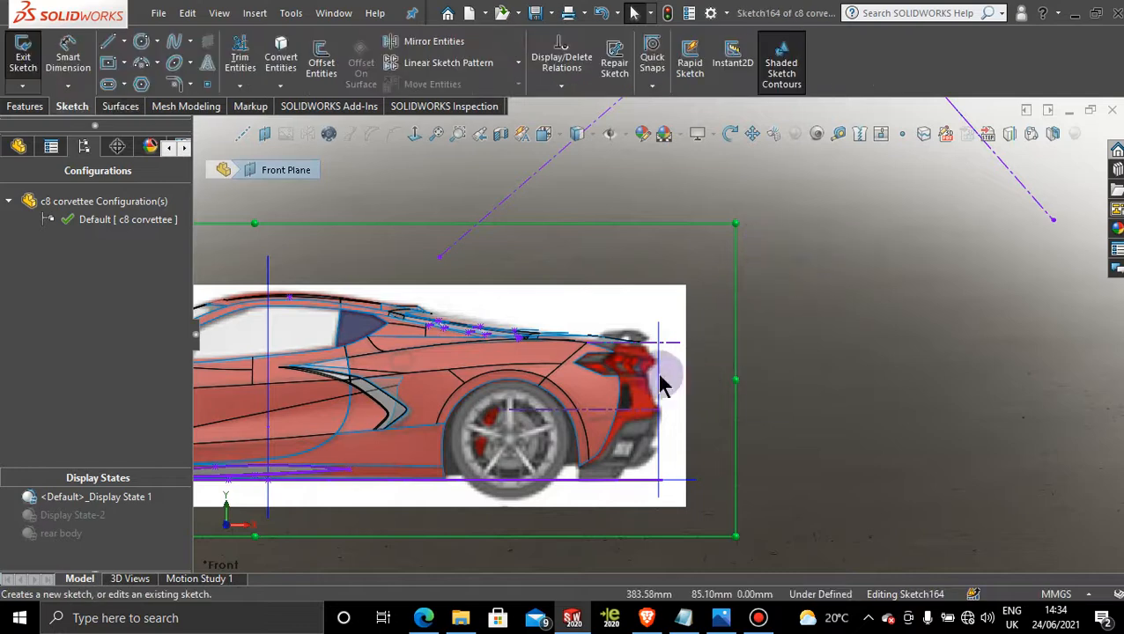
{"action": "scroll", "coordinate": [661, 379], "scroll_direction": "down", "scroll_amount": 5}
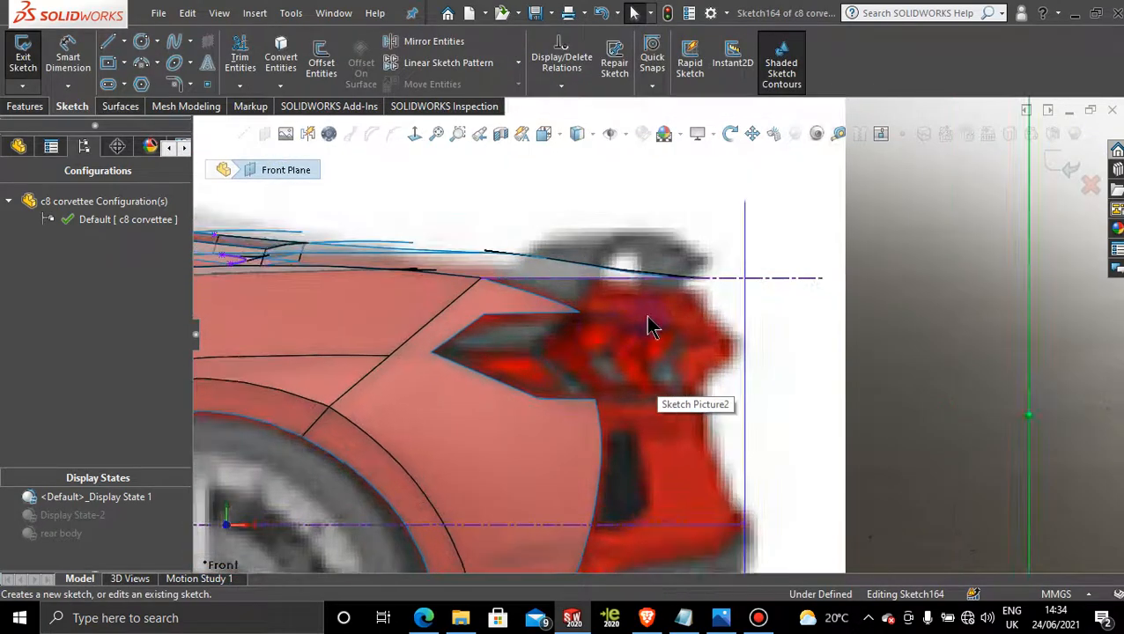
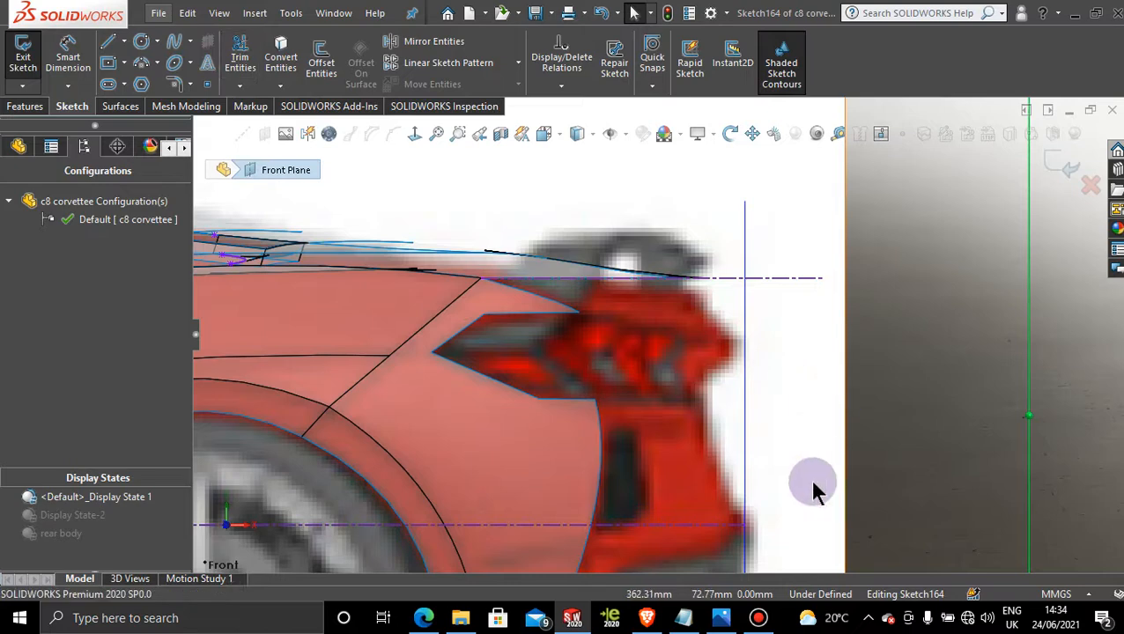
Switch to Photos and examine the spoiler, tail lights and rear bumper in the 2020 Corvette rear three-quarter photo
{"action": "left_click", "coordinate": [721, 622]}
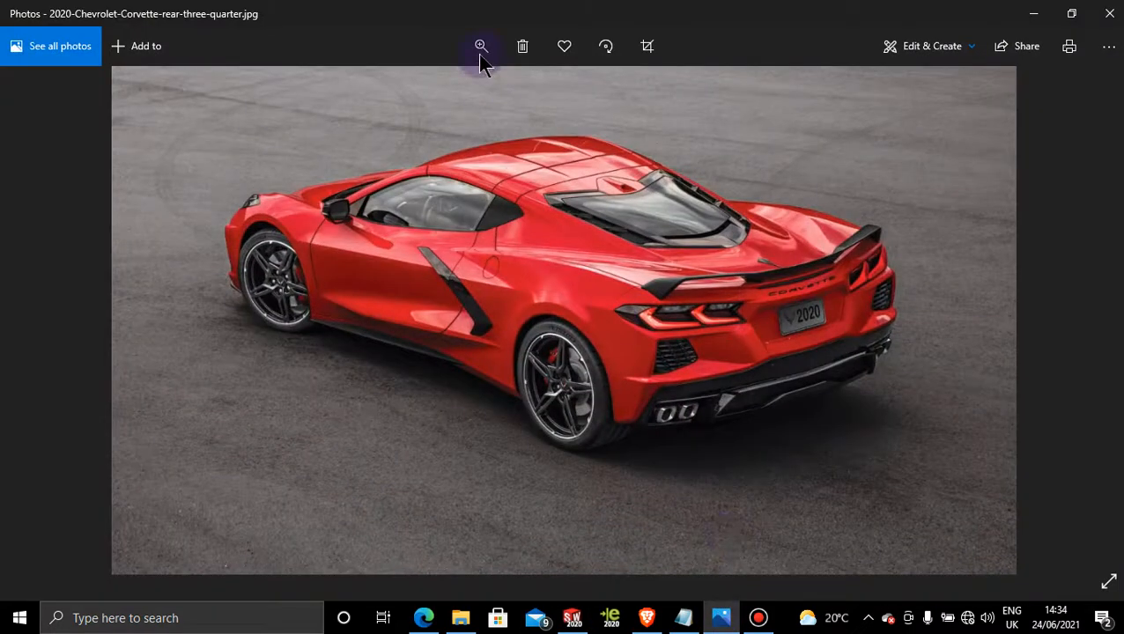
{"action": "left_click", "coordinate": [485, 48]}
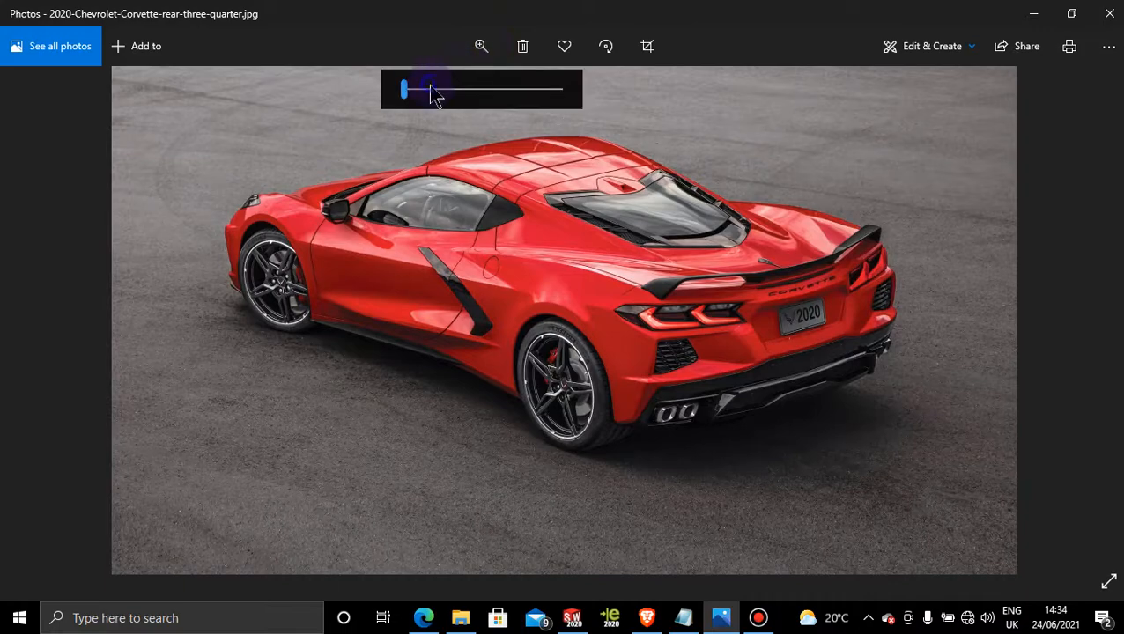
{"action": "left_click", "coordinate": [432, 91]}
{"action": "left_click_drag", "start_coordinate": [884, 222], "coordinate": [683, 225]}
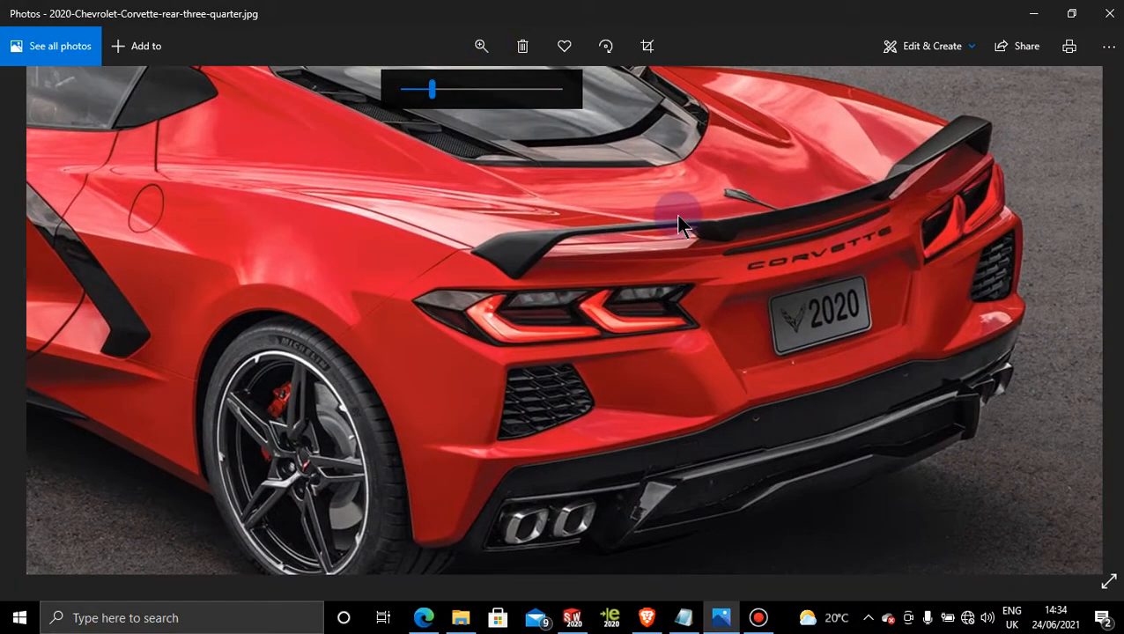
{"action": "left_click", "coordinate": [481, 46]}
{"action": "left_click", "coordinate": [454, 89]}
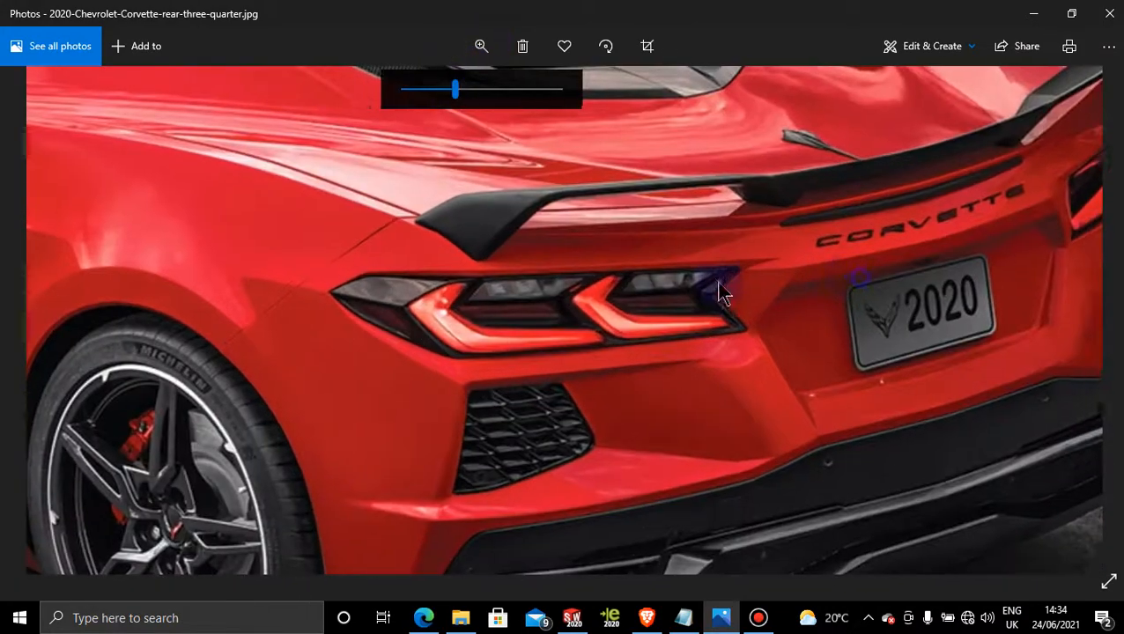
{"action": "left_click_drag", "start_coordinate": [861, 277], "coordinate": [677, 312]}
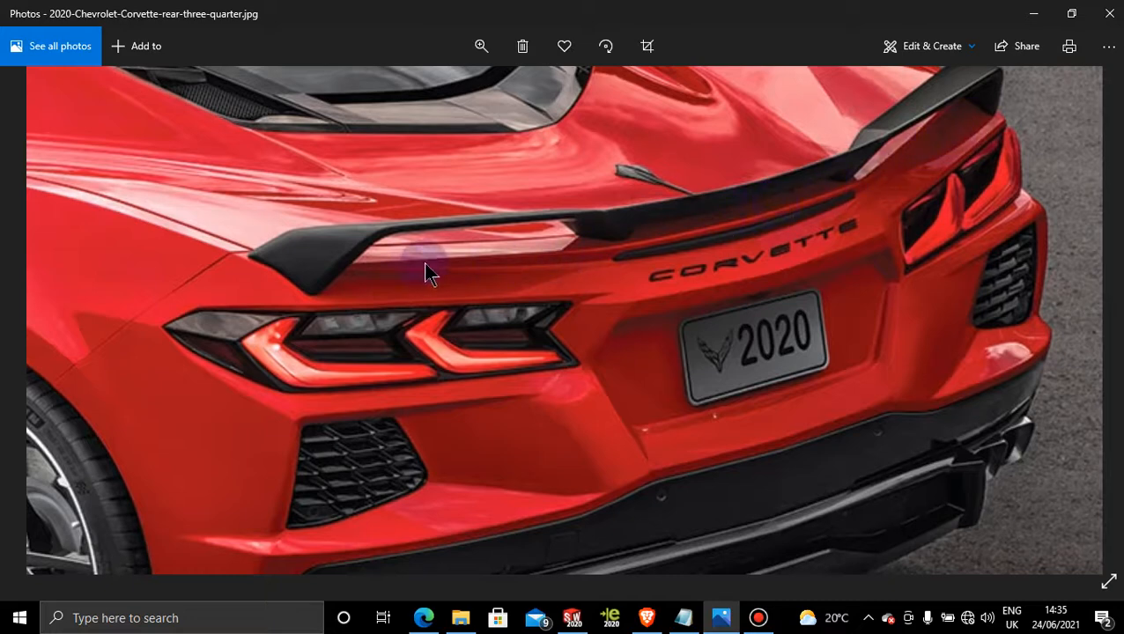
{"action": "left_click", "coordinate": [573, 619]}
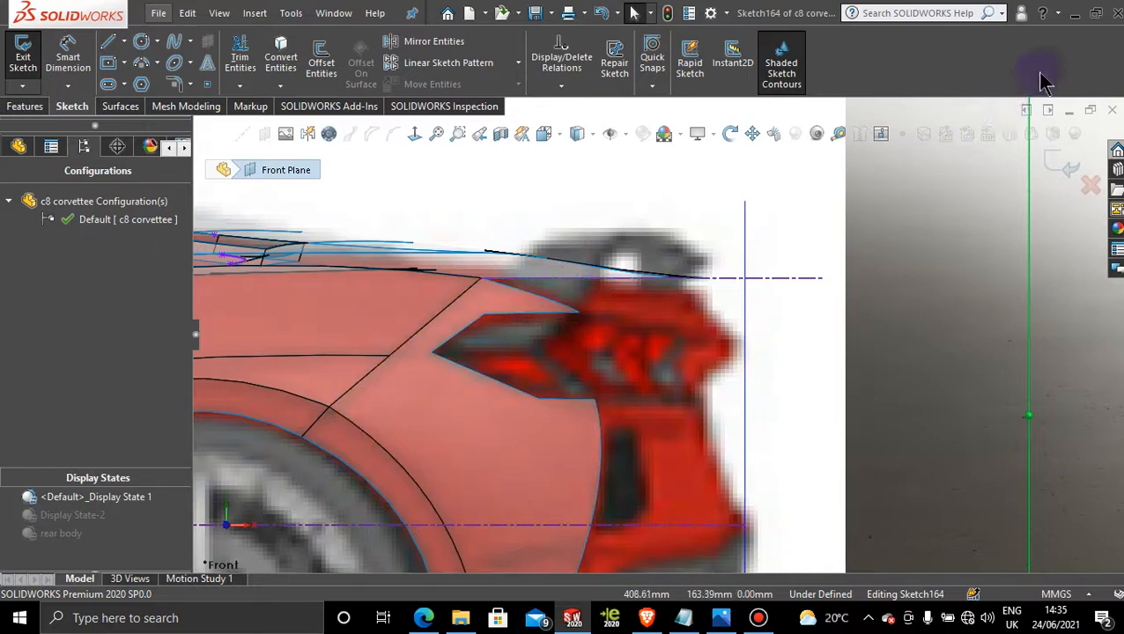
{"action": "left_click", "coordinate": [1074, 12]}
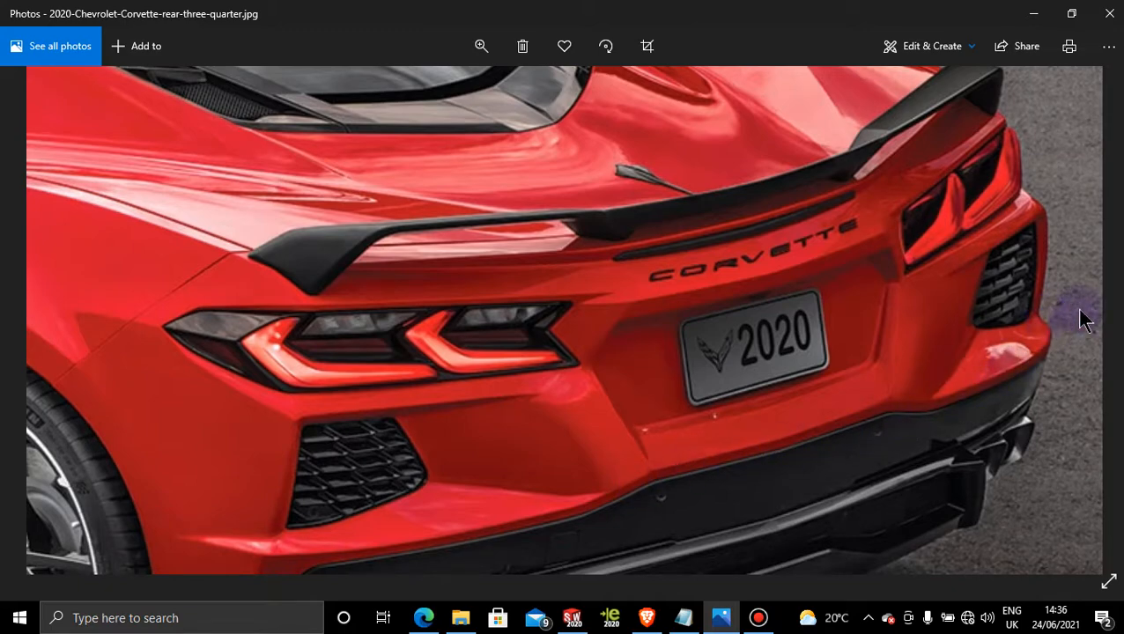
{"action": "left_click", "coordinate": [759, 618]}
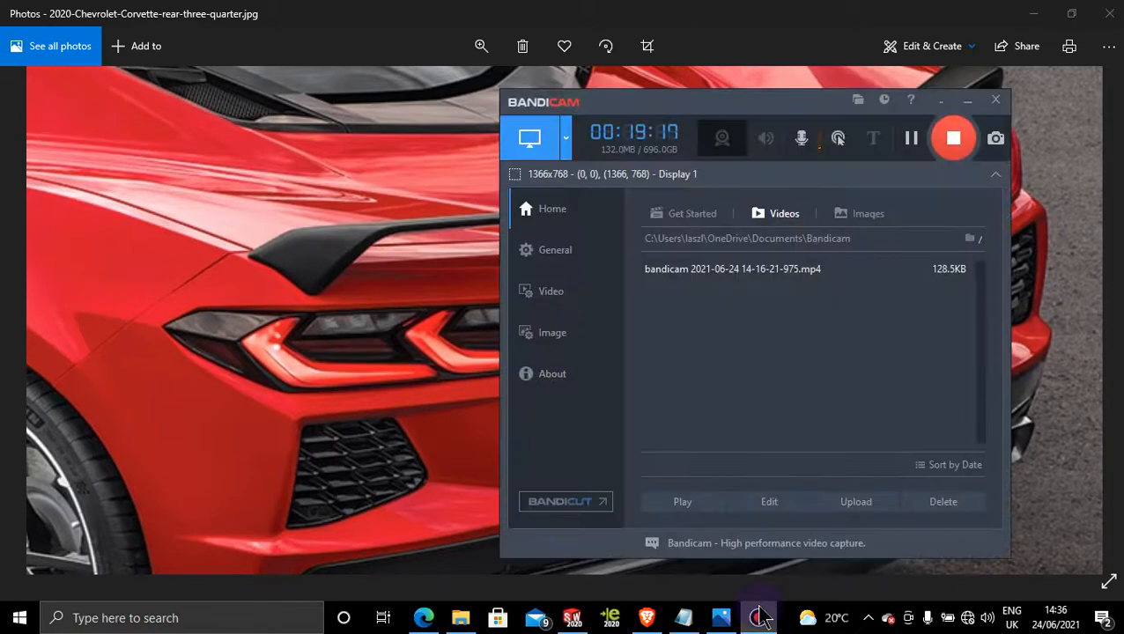
Switch back to the SOLIDWORKS sketch and frame the rear end of the deck line above the tail light
{"action": "left_click", "coordinate": [759, 618]}
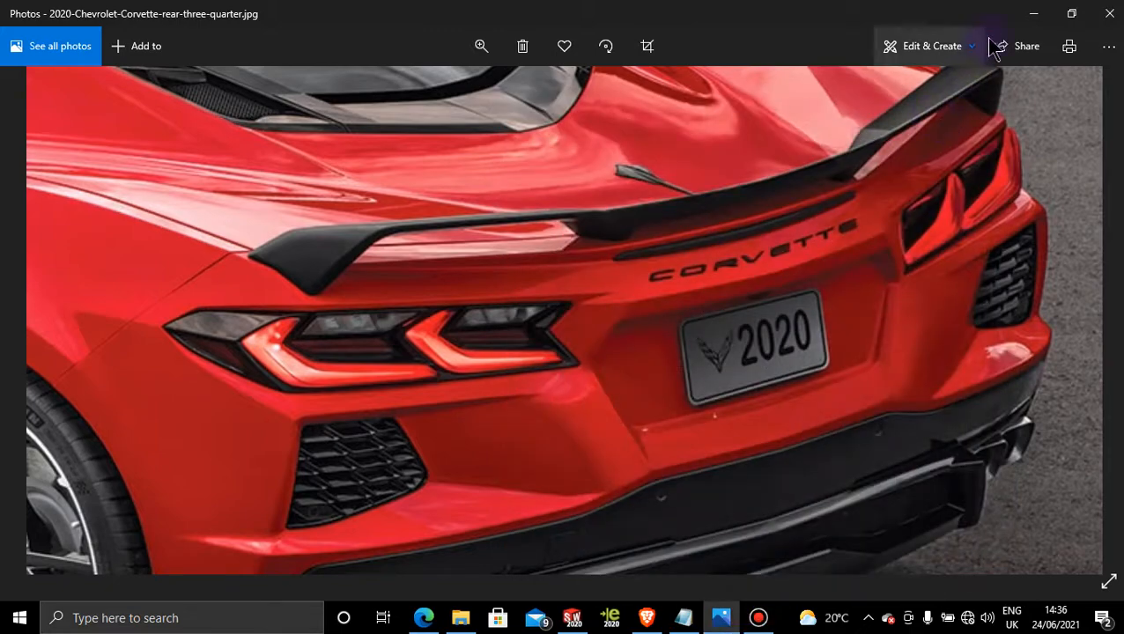
{"action": "left_click", "coordinate": [1036, 15]}
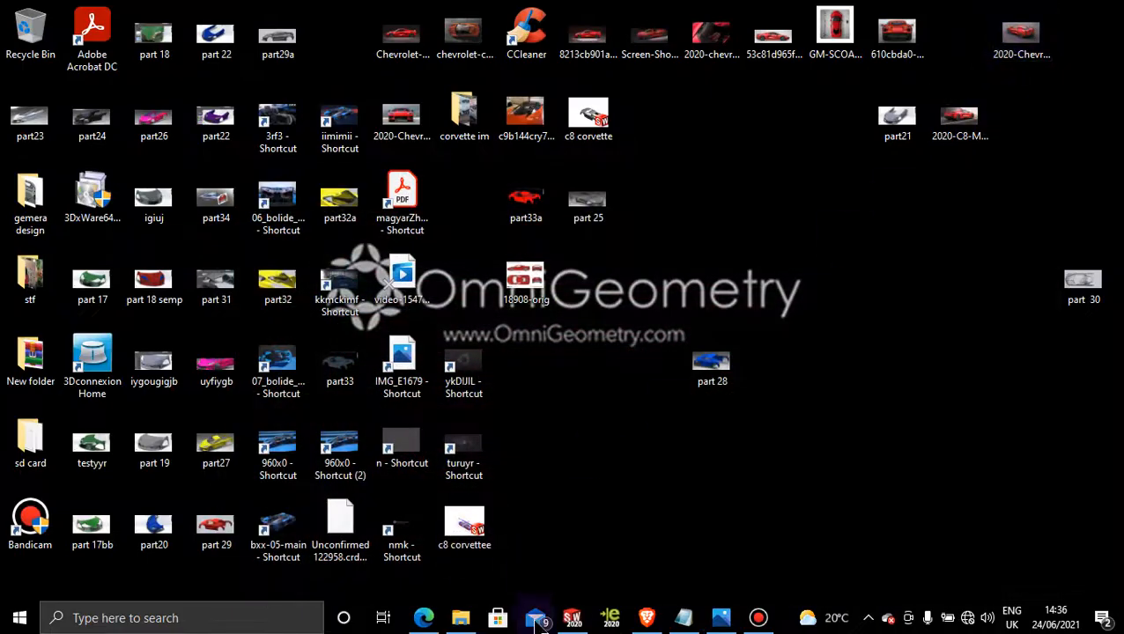
{"action": "left_click", "coordinate": [572, 617]}
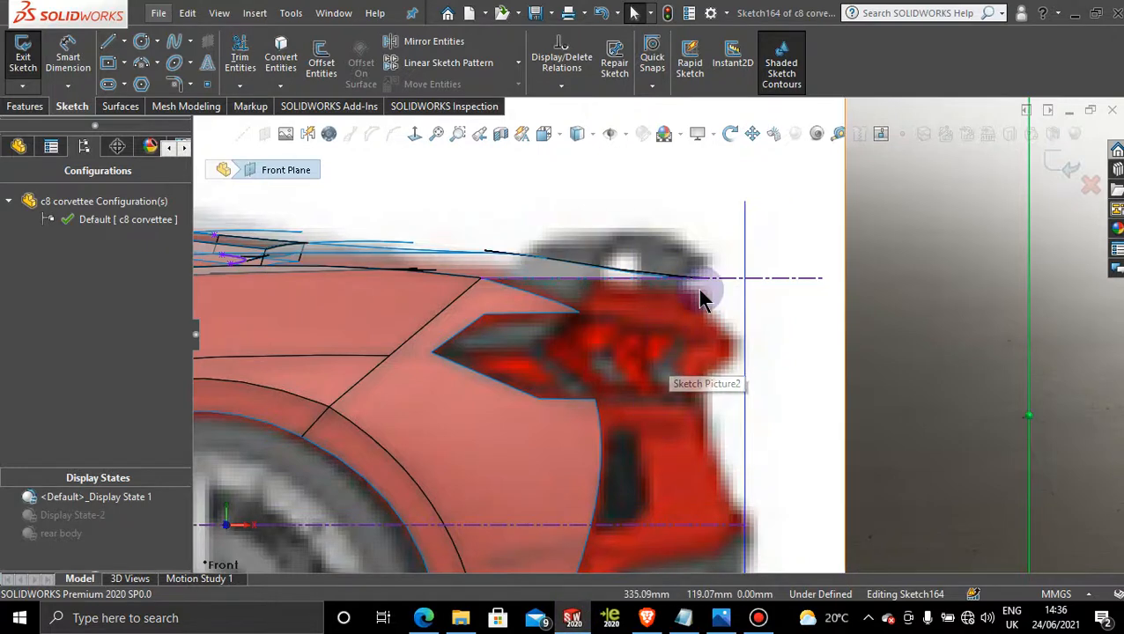
{"action": "scroll", "coordinate": [700, 299], "scroll_direction": "down", "scroll_amount": 1}
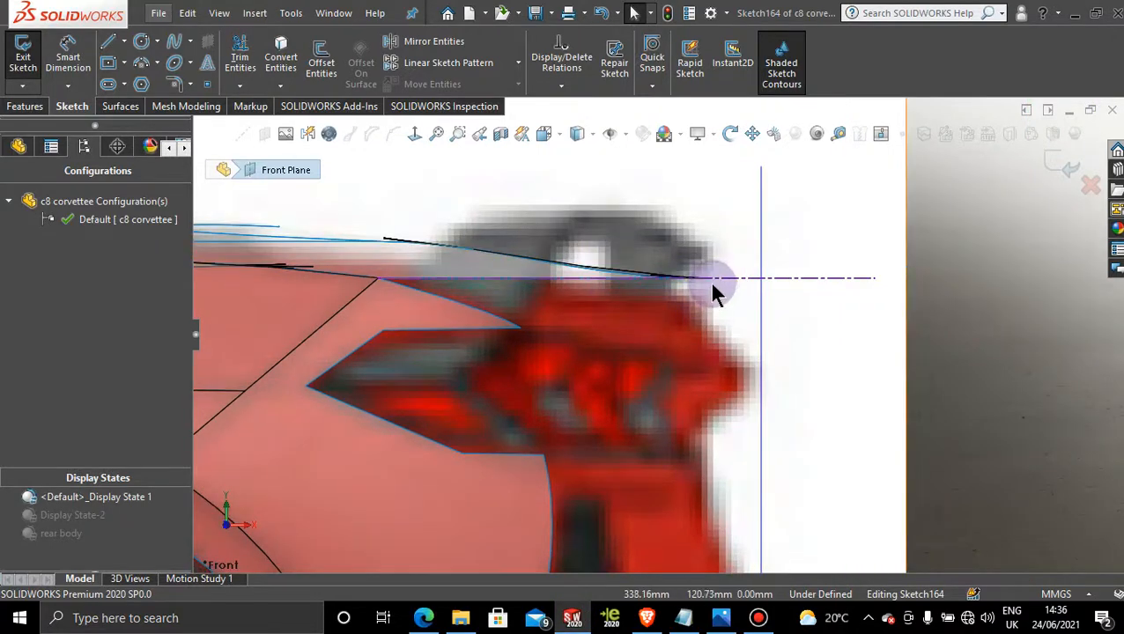
{"action": "left_click", "coordinate": [710, 279]}
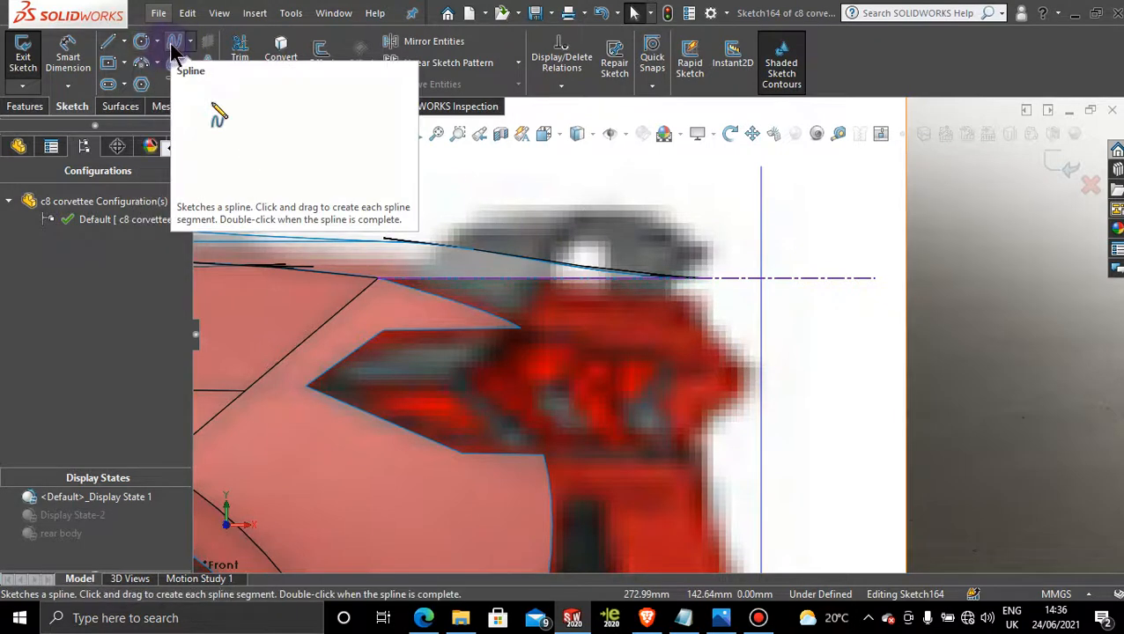
Sketch three connected lines from the deck line's rear end along the picture's tail light contour, about 7, 16.5 and 14 mm long
{"action": "left_click", "coordinate": [111, 51]}
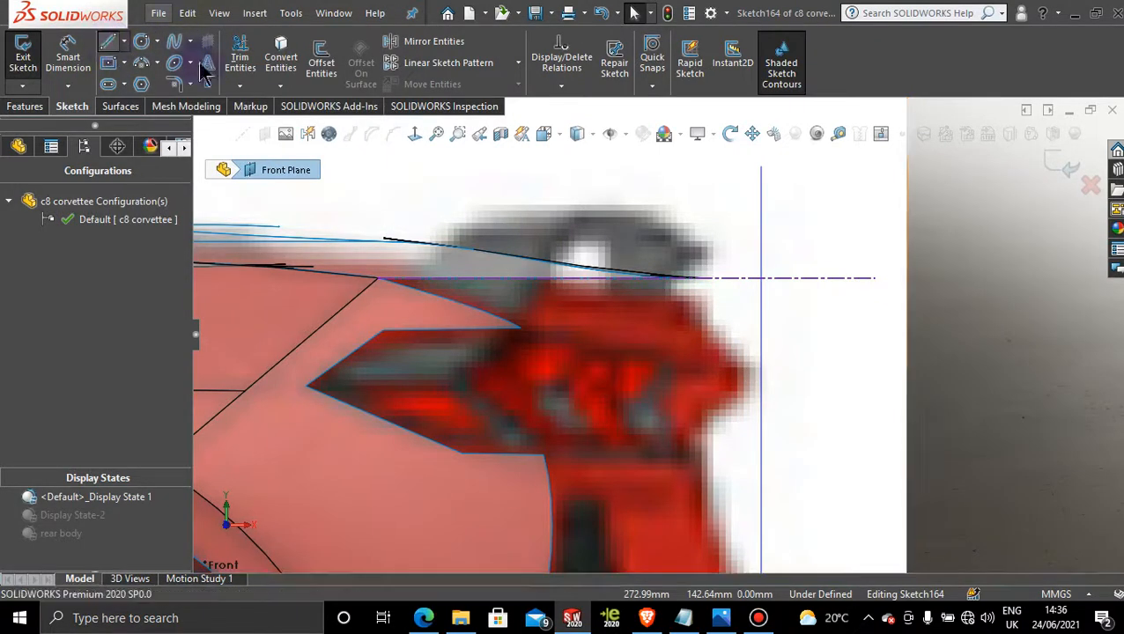
{"action": "left_click", "coordinate": [711, 280]}
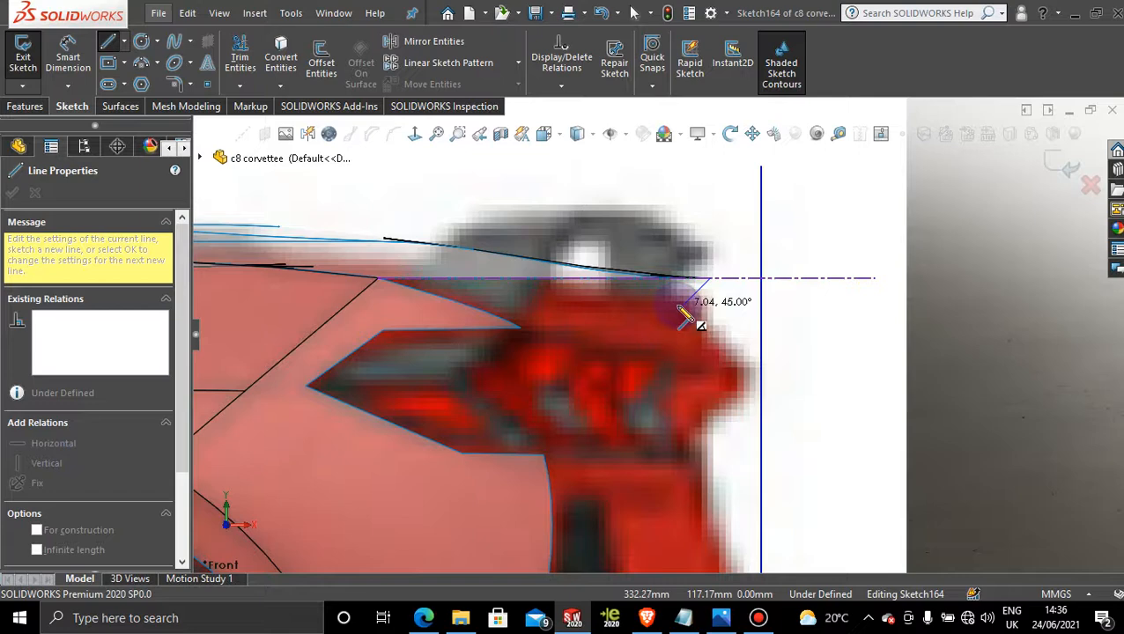
{"action": "left_click", "coordinate": [681, 308]}
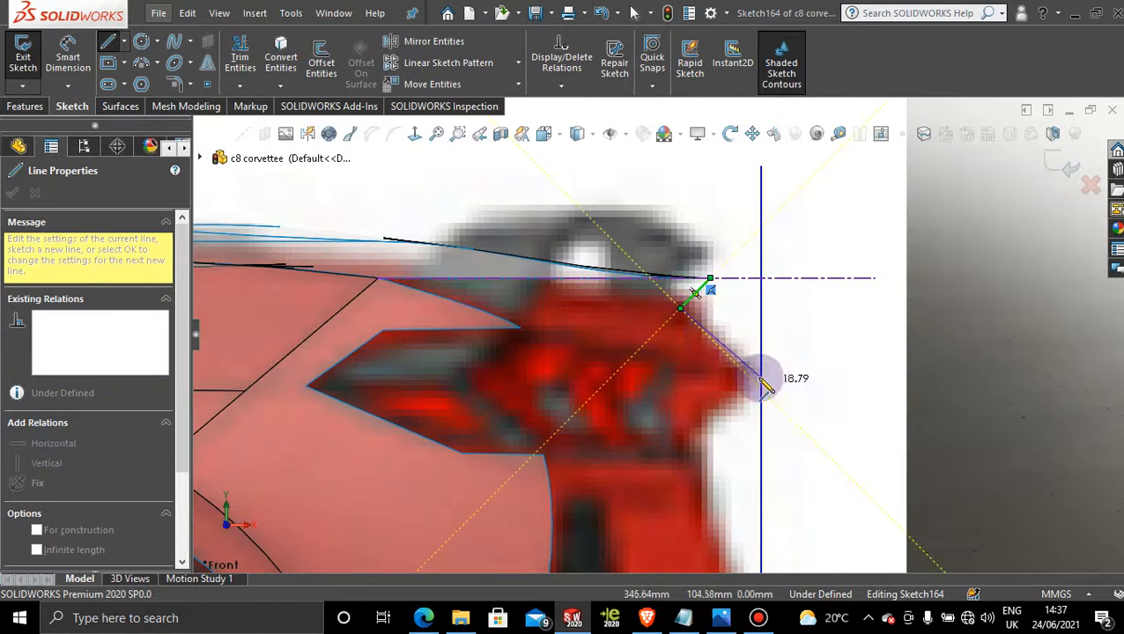
{"action": "scroll", "coordinate": [756, 370], "scroll_direction": "down", "scroll_amount": 2}
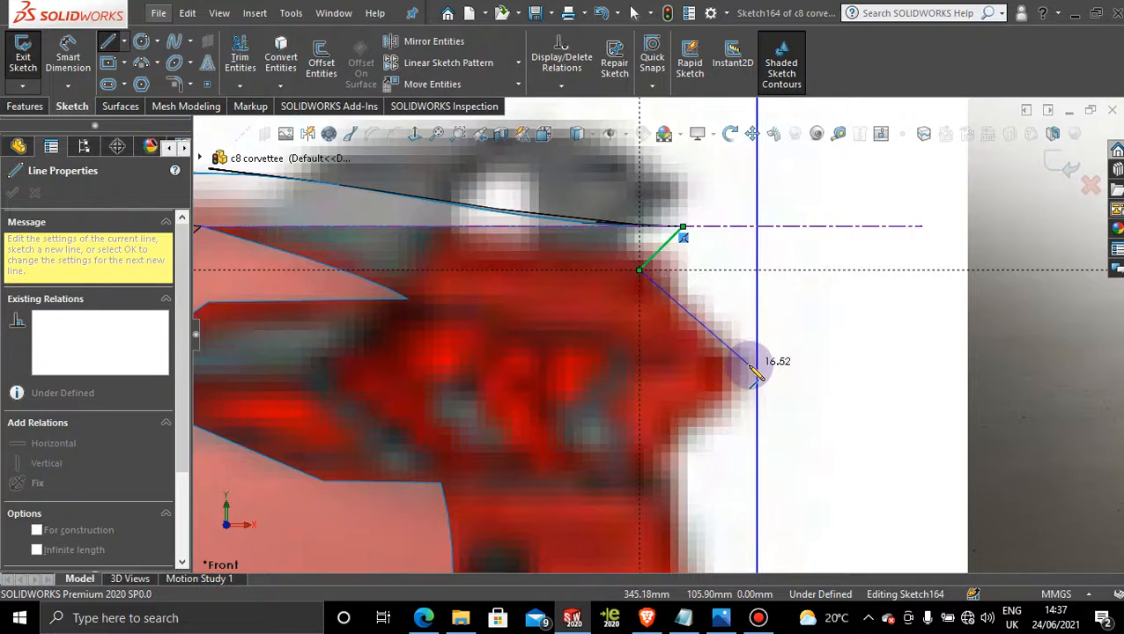
{"action": "left_click", "coordinate": [748, 364]}
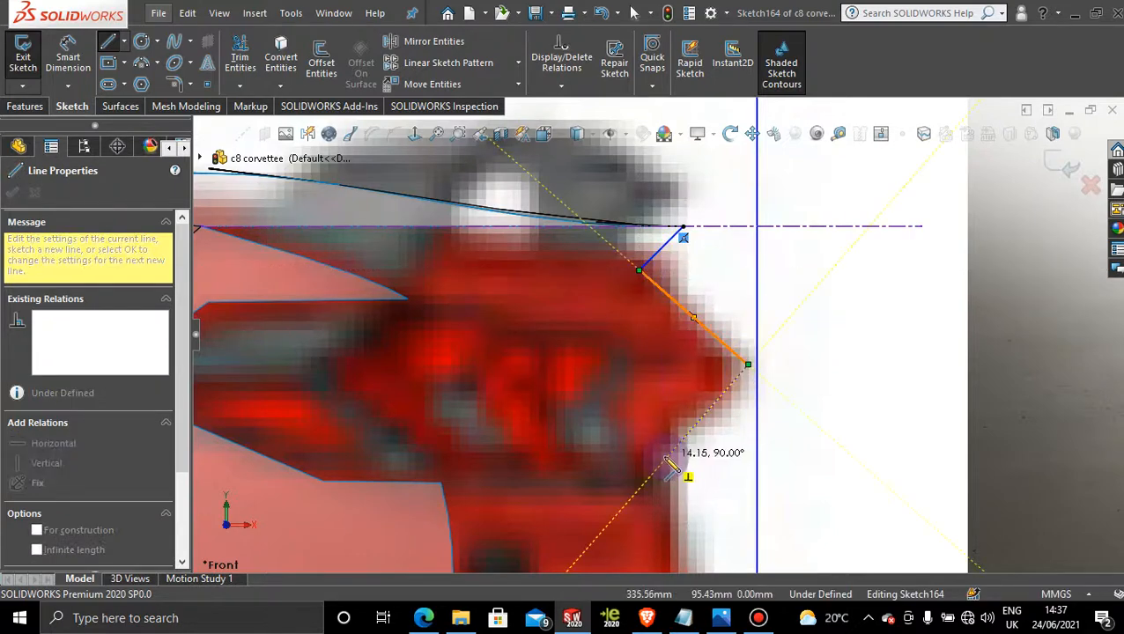
{"action": "double_click", "coordinate": [667, 458]}
Continue the line chain with a vertical segment about 14 mm long and a slanted segment about 22 mm long to the bumper's rearmost point
{"action": "scroll", "coordinate": [678, 454], "scroll_direction": "up", "scroll_amount": 5}
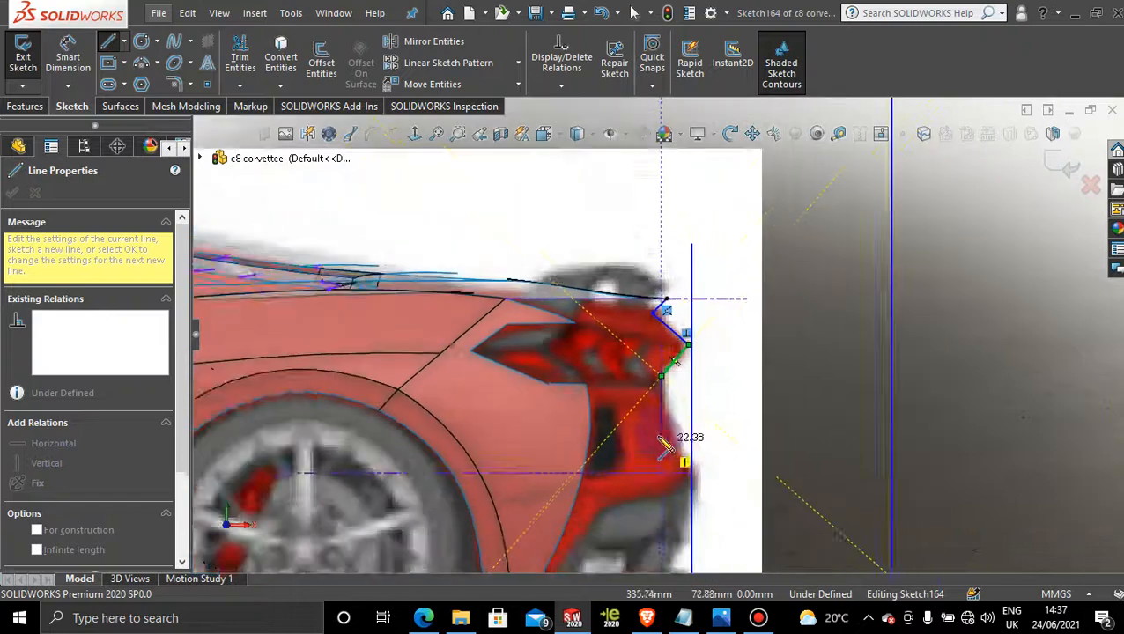
{"action": "scroll", "coordinate": [674, 388], "scroll_direction": "down", "scroll_amount": 3}
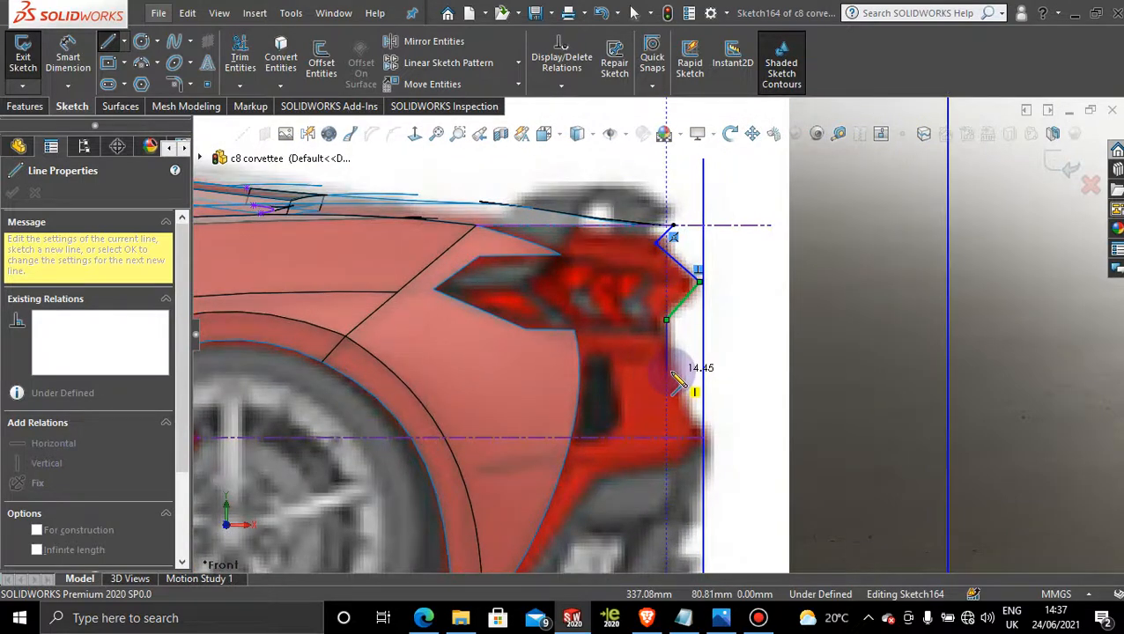
{"action": "left_click", "coordinate": [667, 371]}
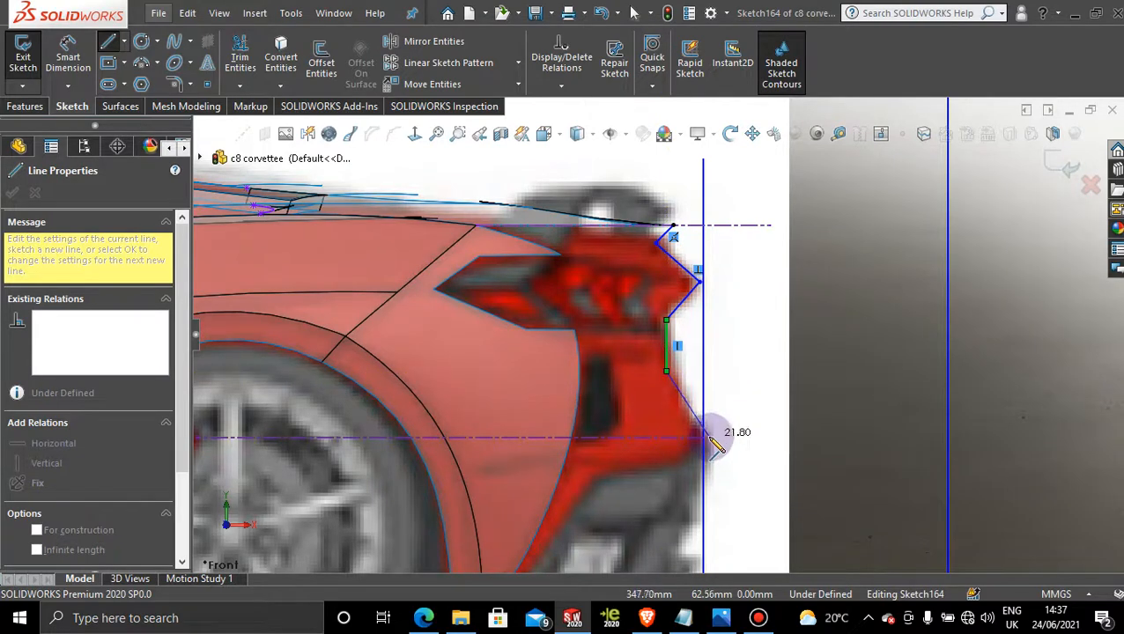
{"action": "left_click", "coordinate": [706, 435]}
{"action": "scroll", "coordinate": [716, 445], "scroll_direction": "up", "scroll_amount": 2}
{"action": "scroll", "coordinate": [718, 445], "scroll_direction": "down", "scroll_amount": 4}
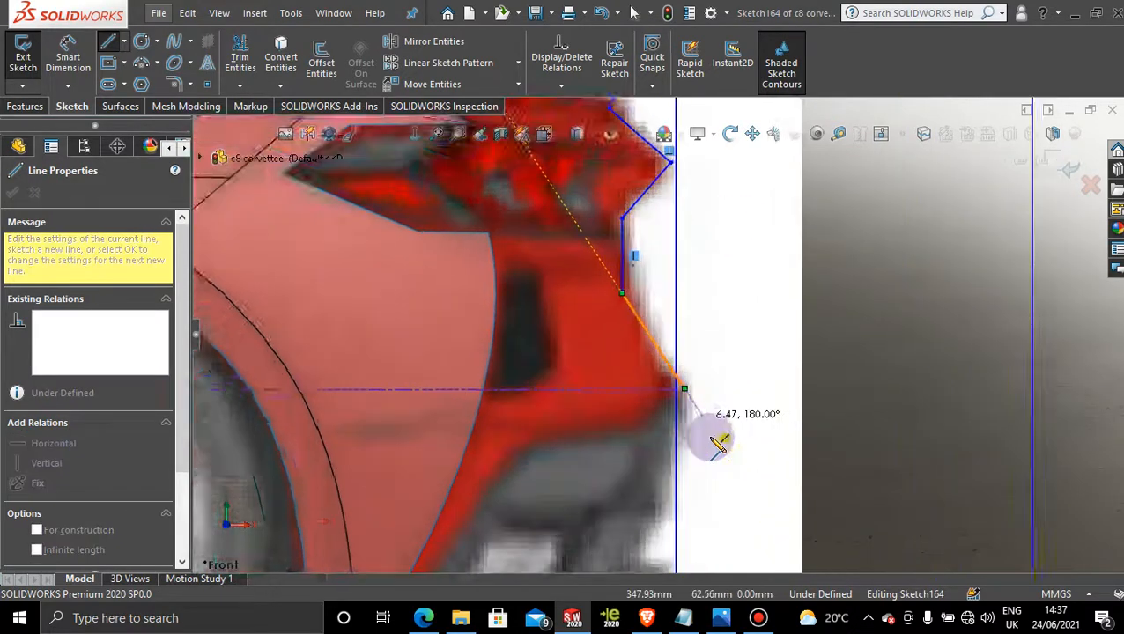
{"action": "scroll", "coordinate": [718, 445], "scroll_direction": "up", "scroll_amount": 5}
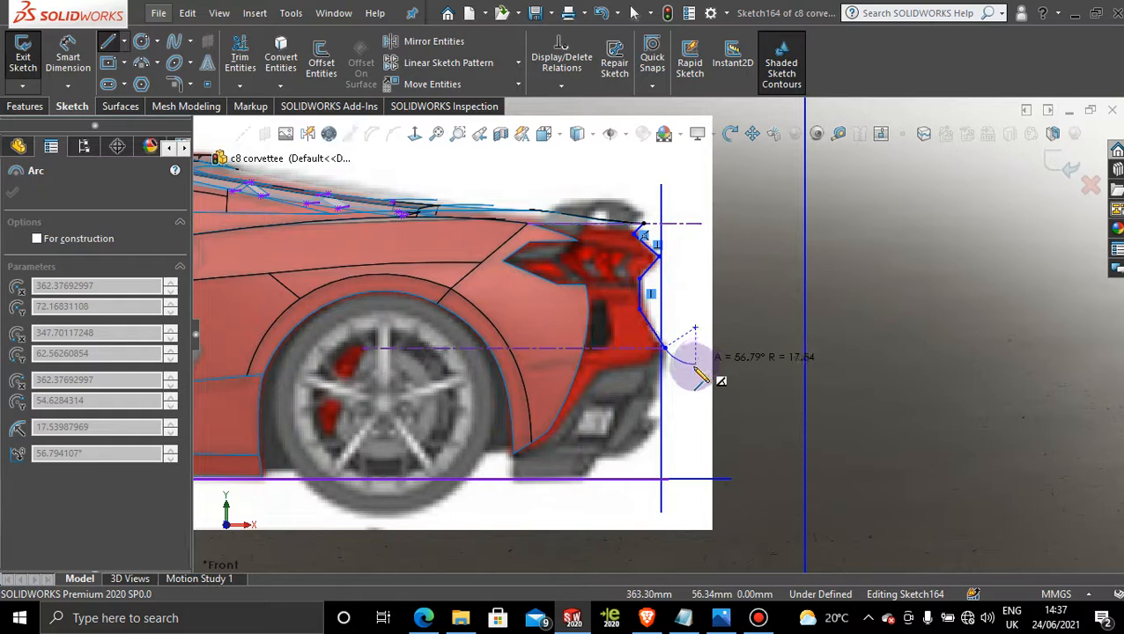
{"action": "key", "text": "Escape"}
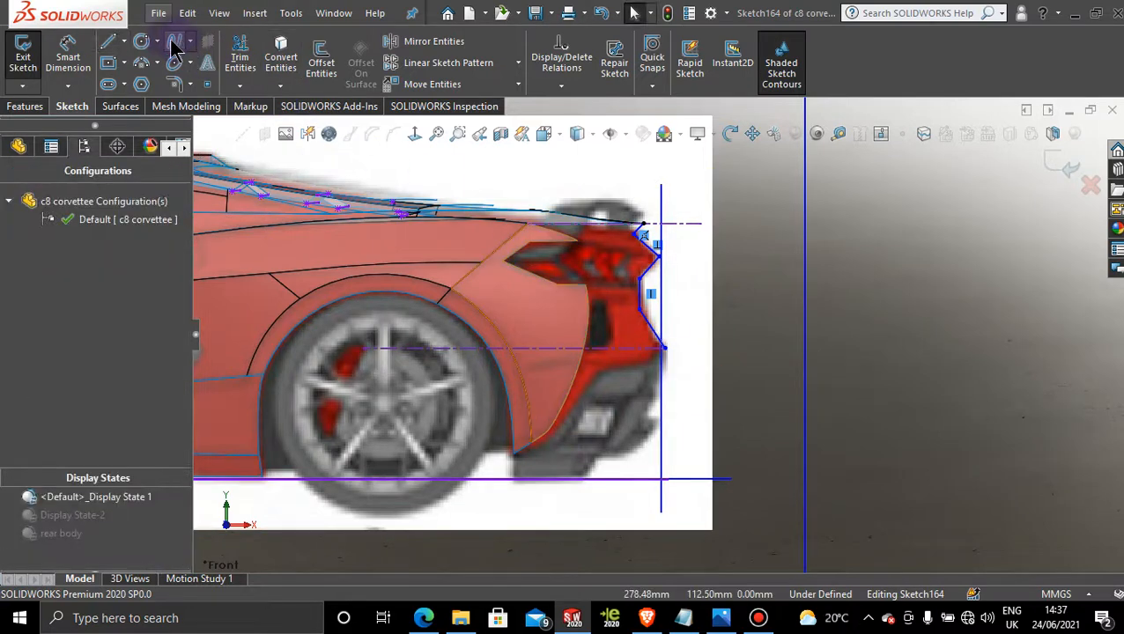
Sketch a two-point spline from the bumper's rearmost point diagonally forward and down past the ground line
{"action": "left_click", "coordinate": [174, 44]}
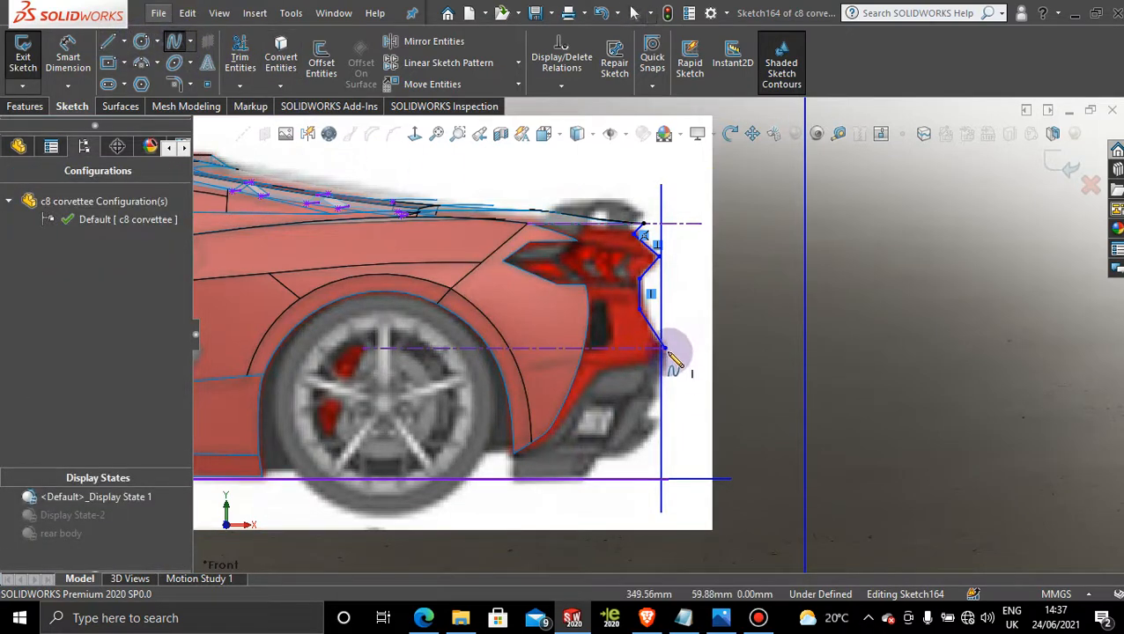
{"action": "left_click", "coordinate": [666, 350]}
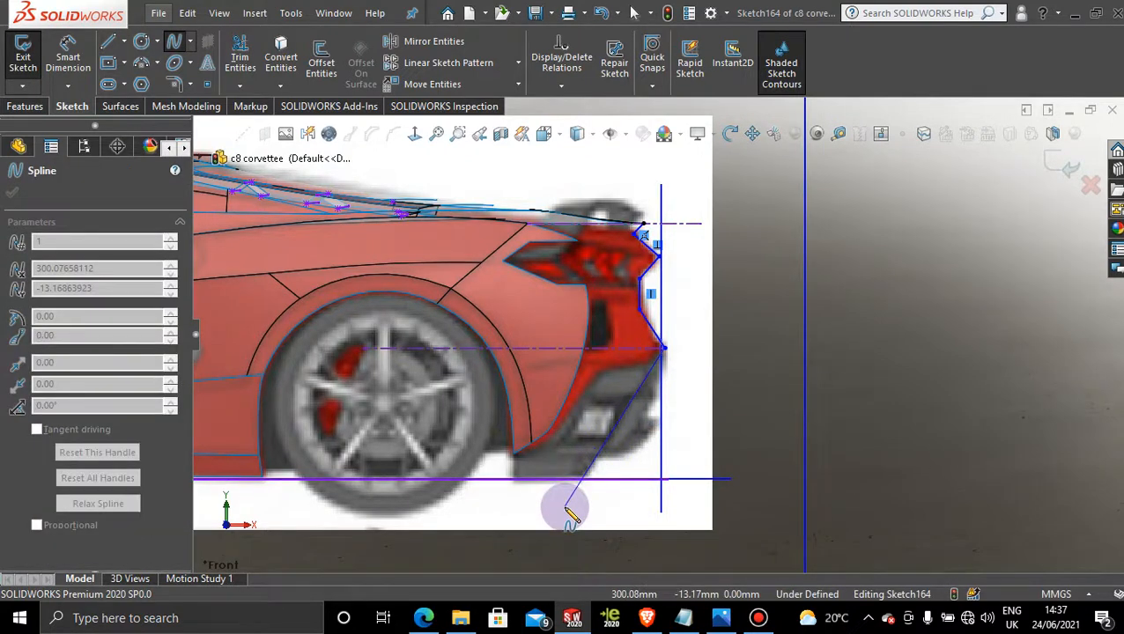
{"action": "left_click", "coordinate": [565, 507]}
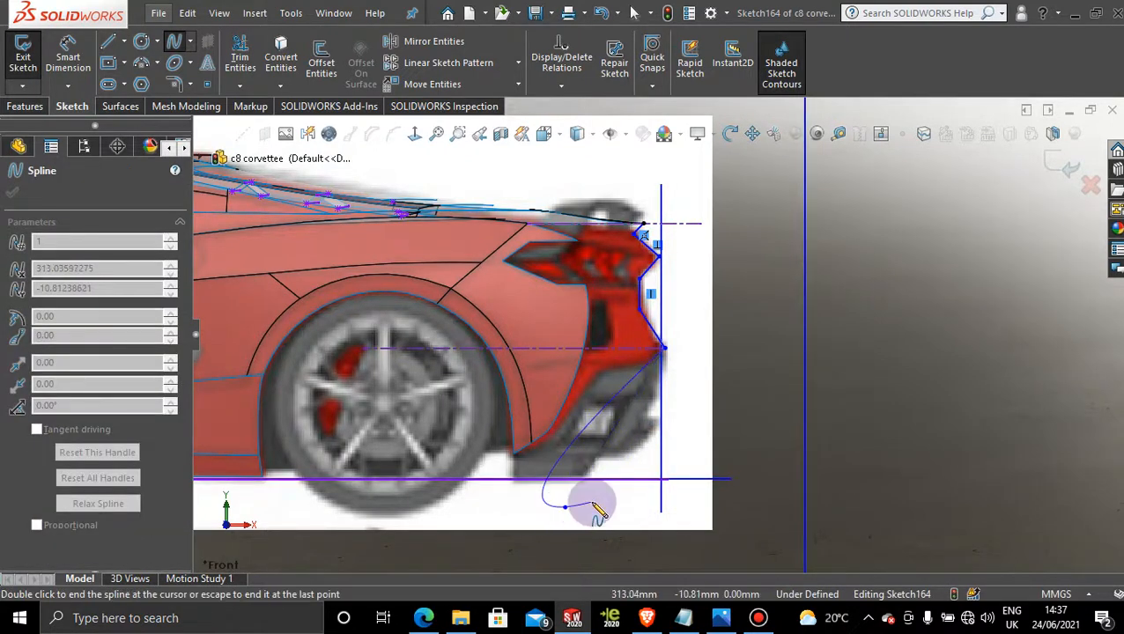
{"action": "key", "text": "Escape"}
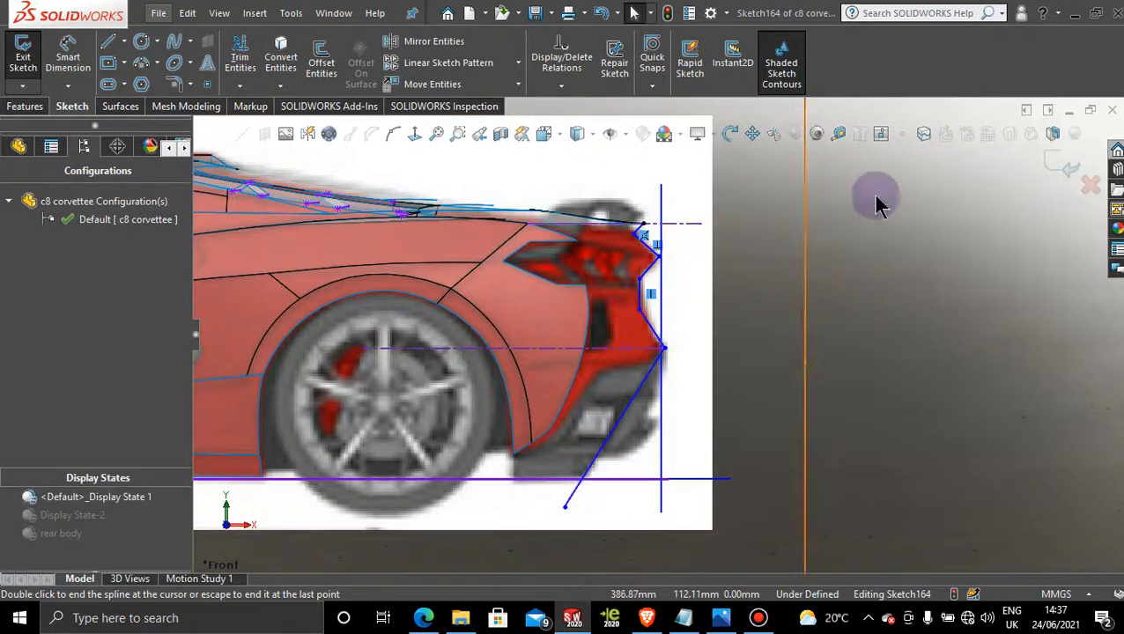
Check the rear profile against the side and rear reference pictures, and exit the Front Plane sketch
{"action": "scroll", "coordinate": [716, 273], "scroll_direction": "down", "scroll_amount": 4}
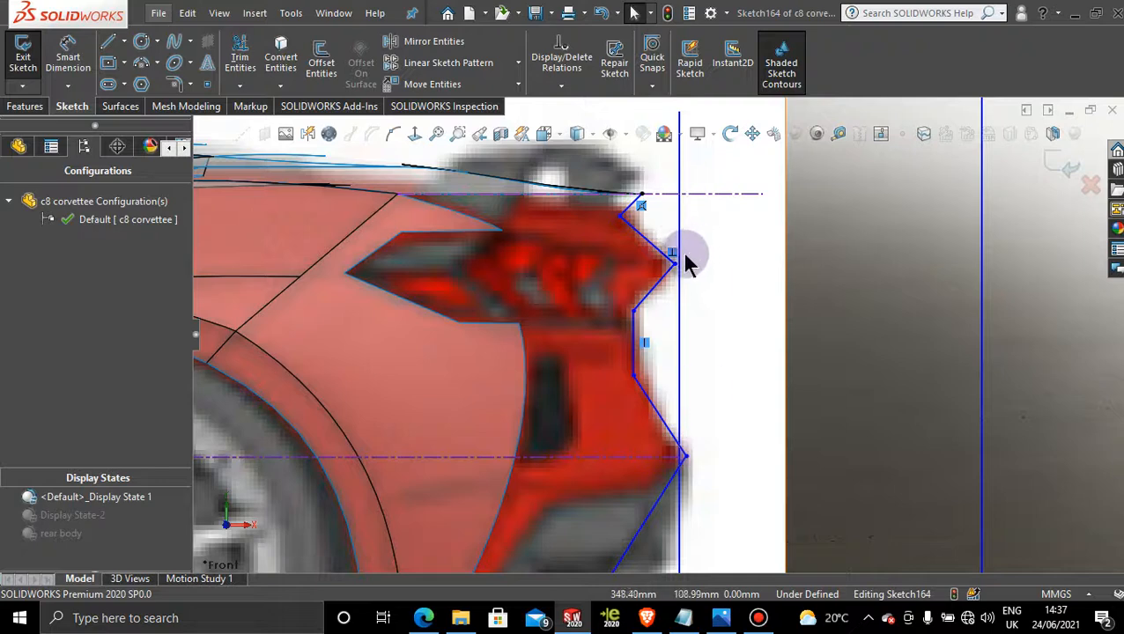
{"action": "scroll", "coordinate": [713, 287], "scroll_direction": "up", "scroll_amount": 2}
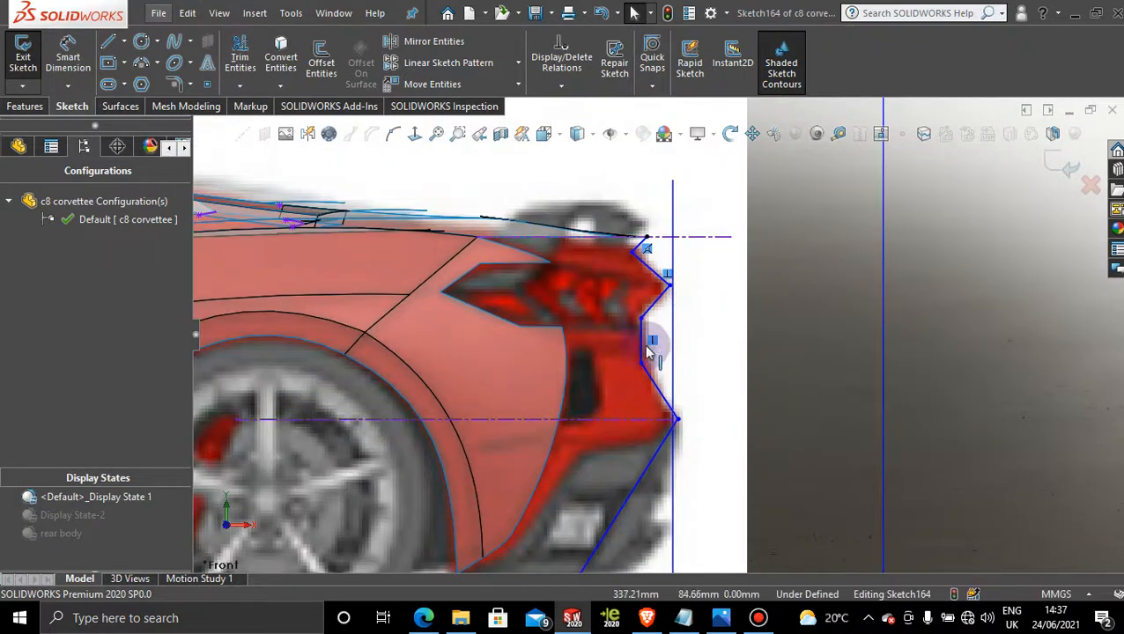
{"action": "scroll", "coordinate": [639, 339], "scroll_direction": "down", "scroll_amount": 1}
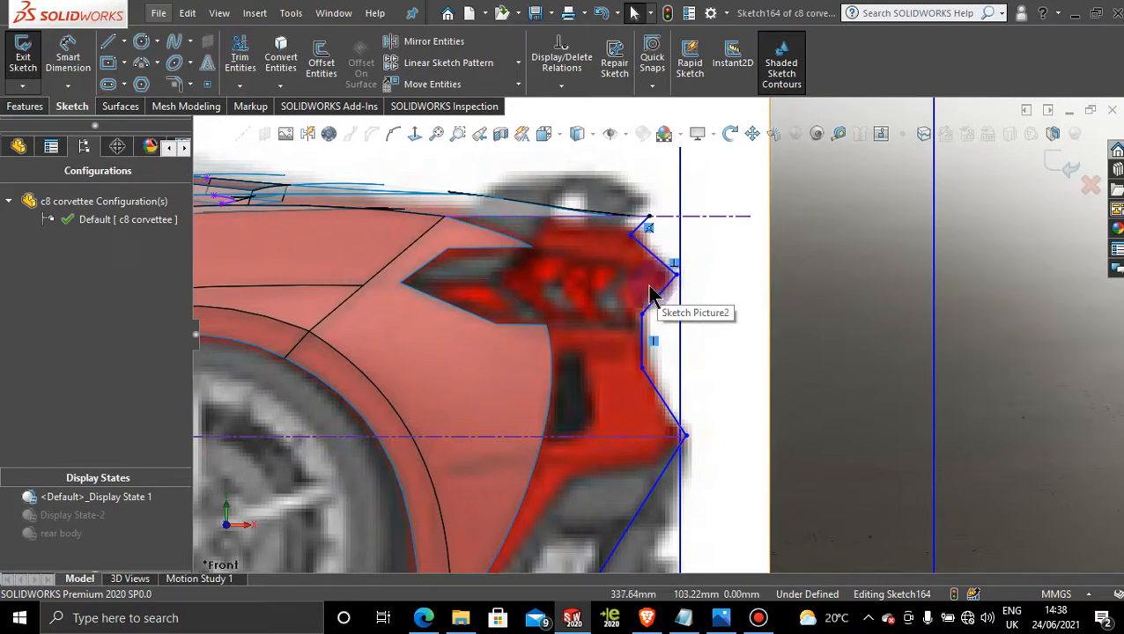
{"action": "middle_click_drag", "start_coordinate": [586, 269], "coordinate": [758, 264]}
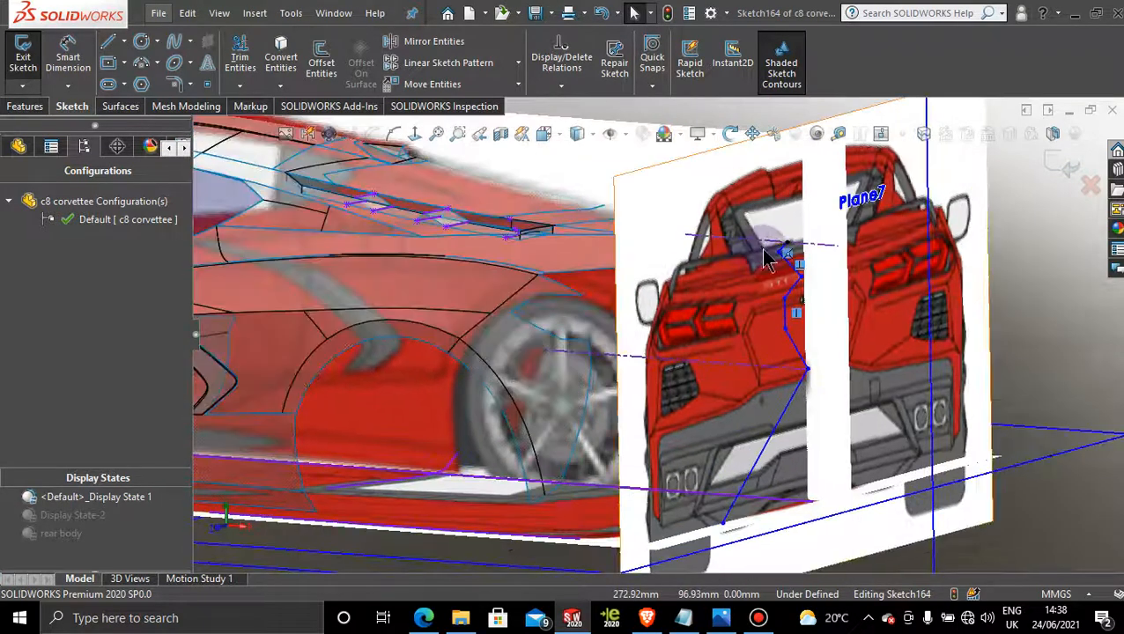
{"action": "left_click", "coordinate": [1060, 163]}
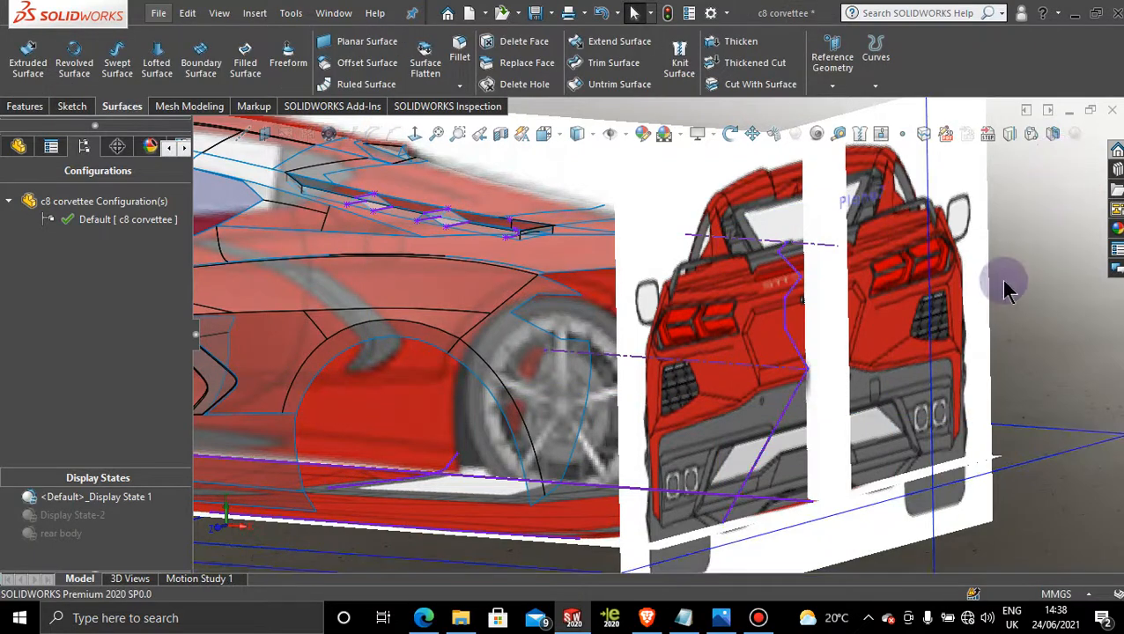
Activate Display State-2 and frame the open rear edge between the centre profile and the tail light corner
{"action": "mouse_move", "coordinate": [1006, 288]}
{"action": "middle_mouse_down"}
{"action": "mouse_move", "coordinate": [811, 300]}
{"action": "mouse_move", "coordinate": [483, 410]}
{"action": "middle_mouse_up"}
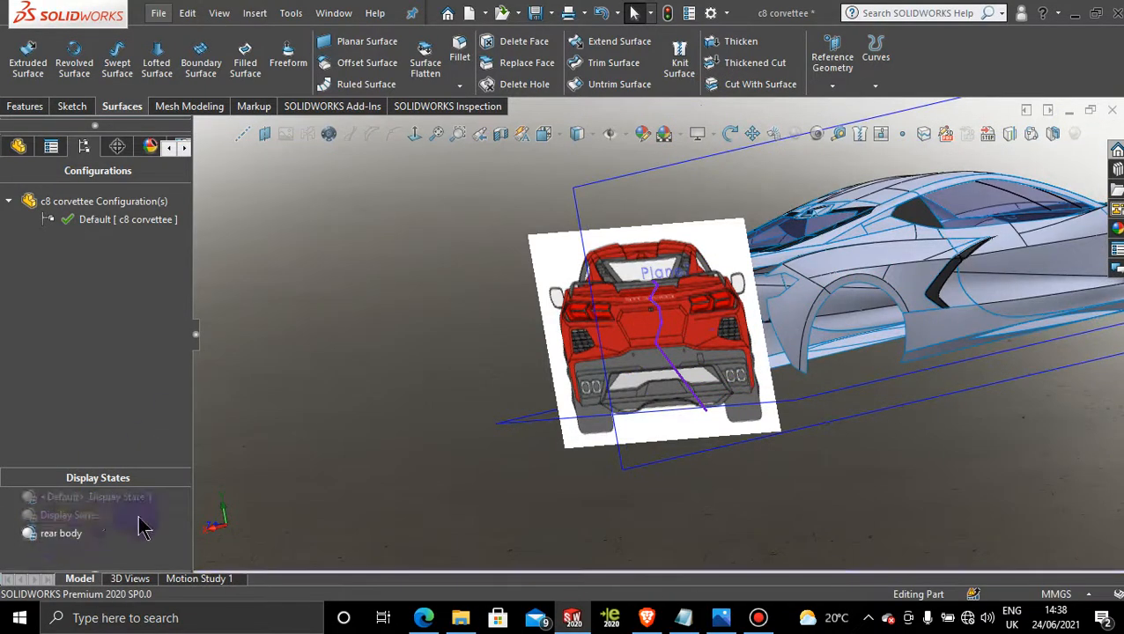
{"action": "left_click", "coordinate": [103, 516]}
{"action": "double_click", "coordinate": [104, 515]}
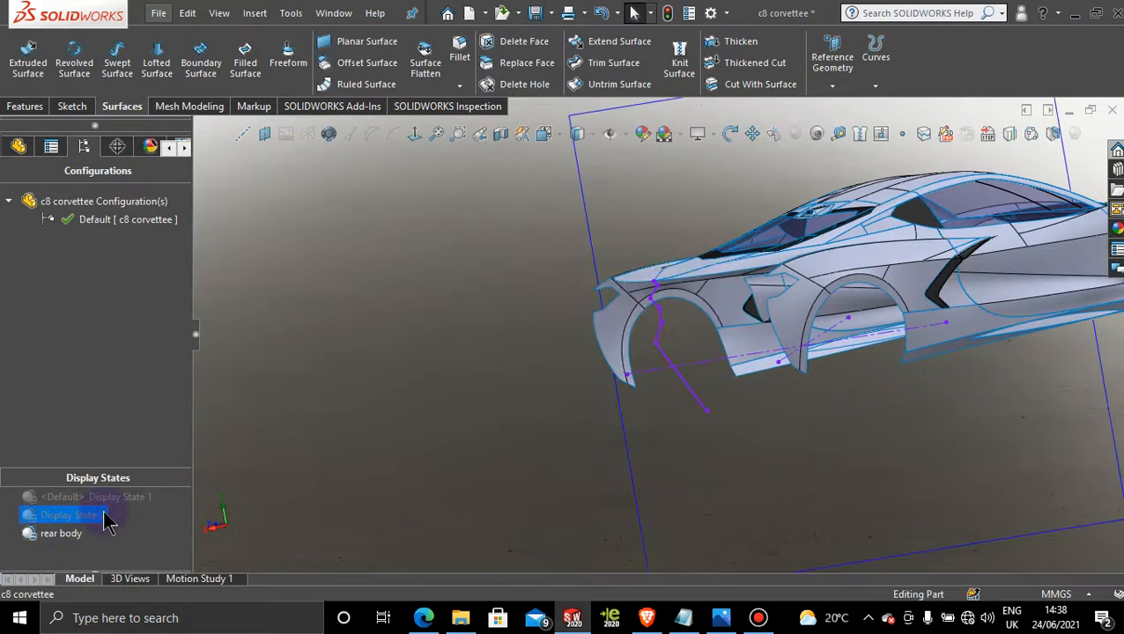
{"action": "middle_click_drag", "start_coordinate": [500, 341], "coordinate": [503, 345]}
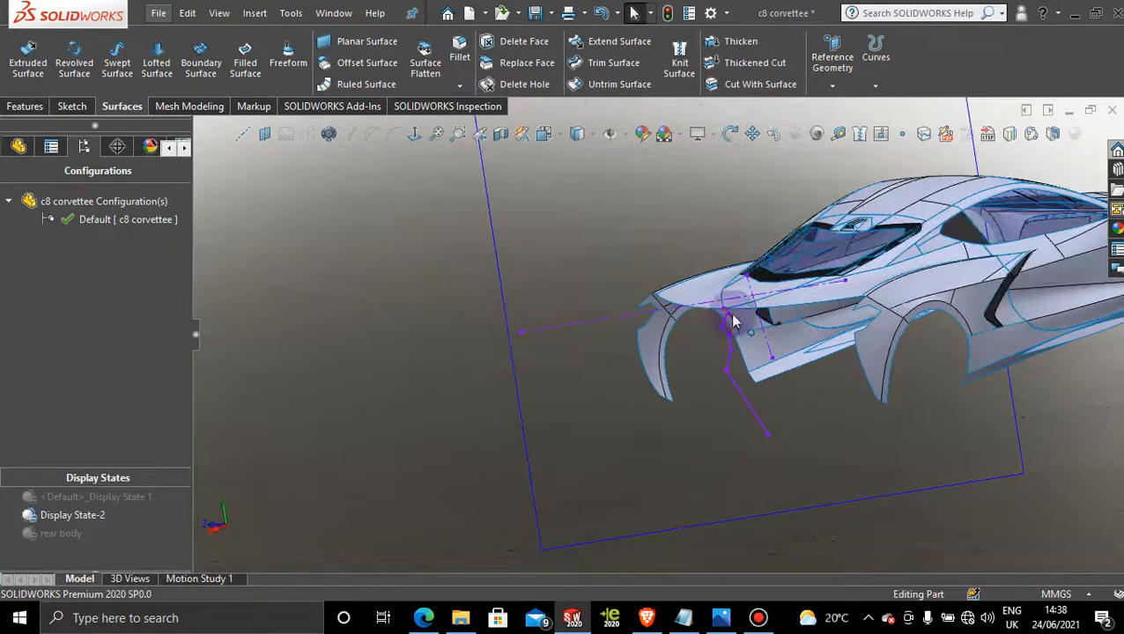
{"action": "scroll", "coordinate": [809, 323], "scroll_direction": "down", "scroll_amount": 3}
{"action": "middle_click_drag", "start_coordinate": [788, 370], "coordinate": [787, 384]}
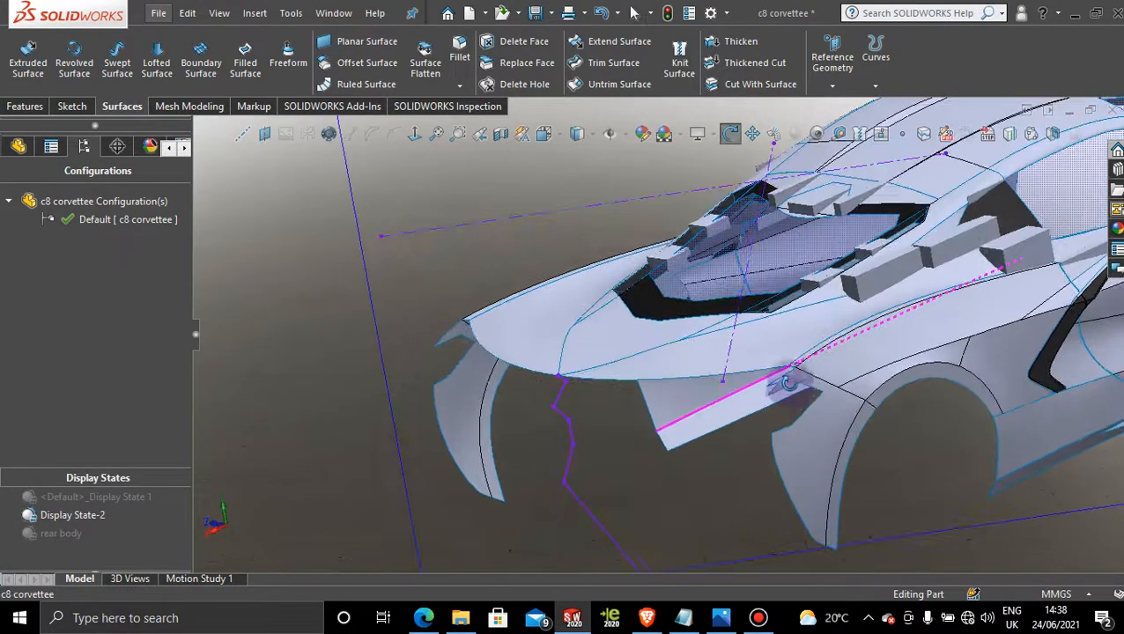
{"action": "scroll", "coordinate": [793, 421], "scroll_direction": "down", "scroll_amount": 2}
{"action": "mouse_move", "coordinate": [757, 418]}
{"action": "middle_mouse_down"}
{"action": "mouse_move", "coordinate": [745, 420]}
{"action": "mouse_move", "coordinate": [756, 464]}
{"action": "mouse_move", "coordinate": [765, 438]}
{"action": "middle_mouse_up"}
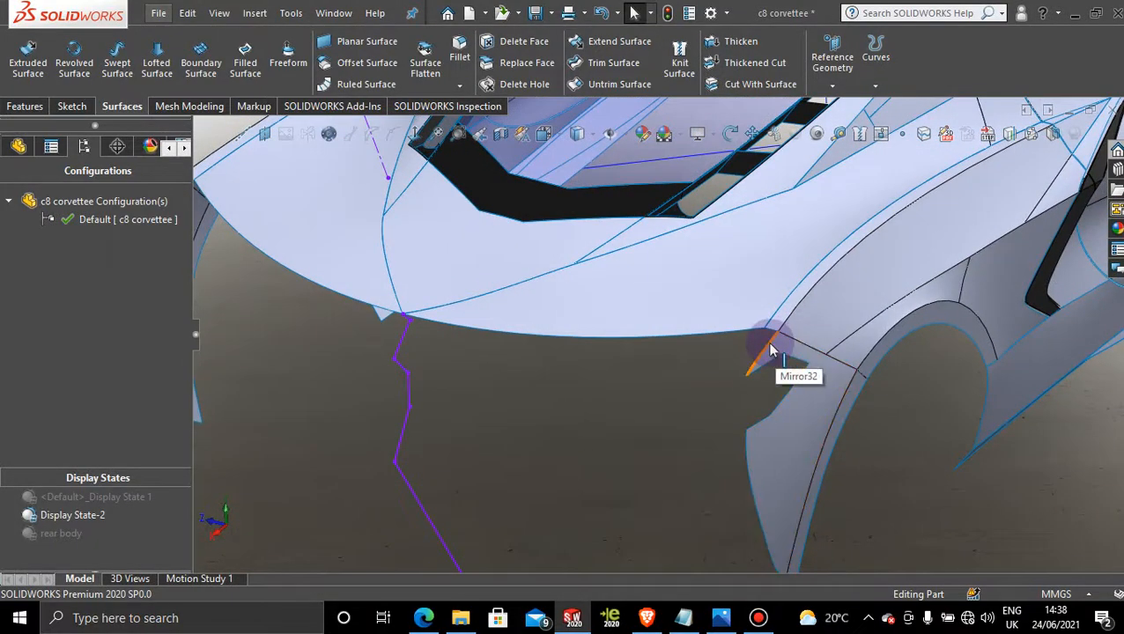
In a new 3D sketch, draw a two-point spline about 141 mm long from the edge beside the tail light corner to the upper end of the centre profile
{"action": "left_click", "coordinate": [772, 350]}
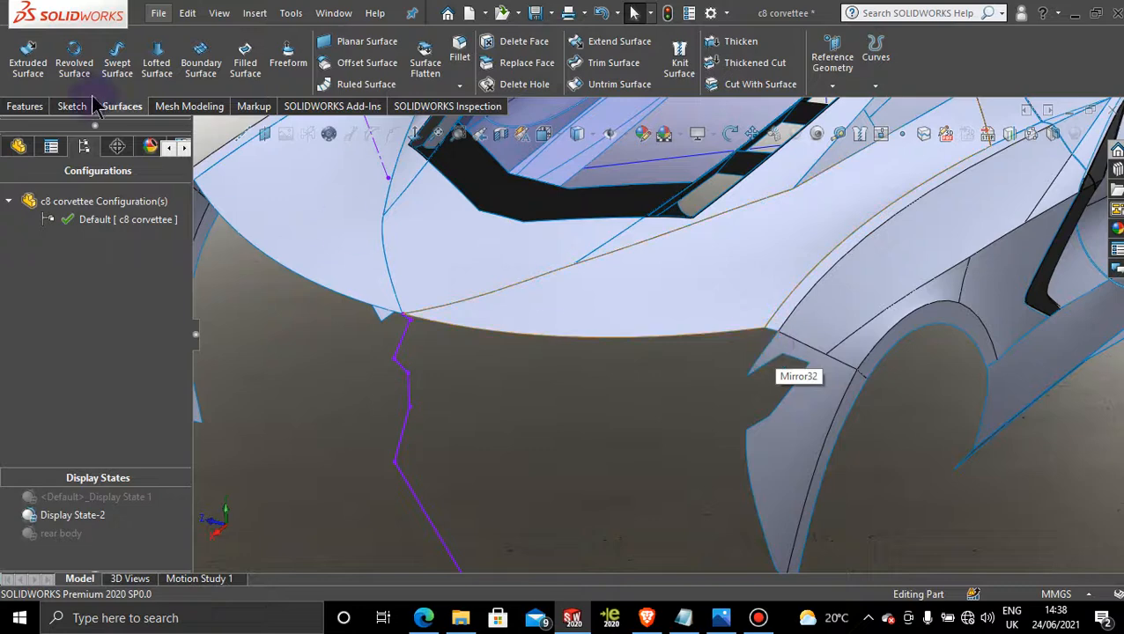
{"action": "left_click", "coordinate": [66, 105]}
{"action": "left_click", "coordinate": [24, 88]}
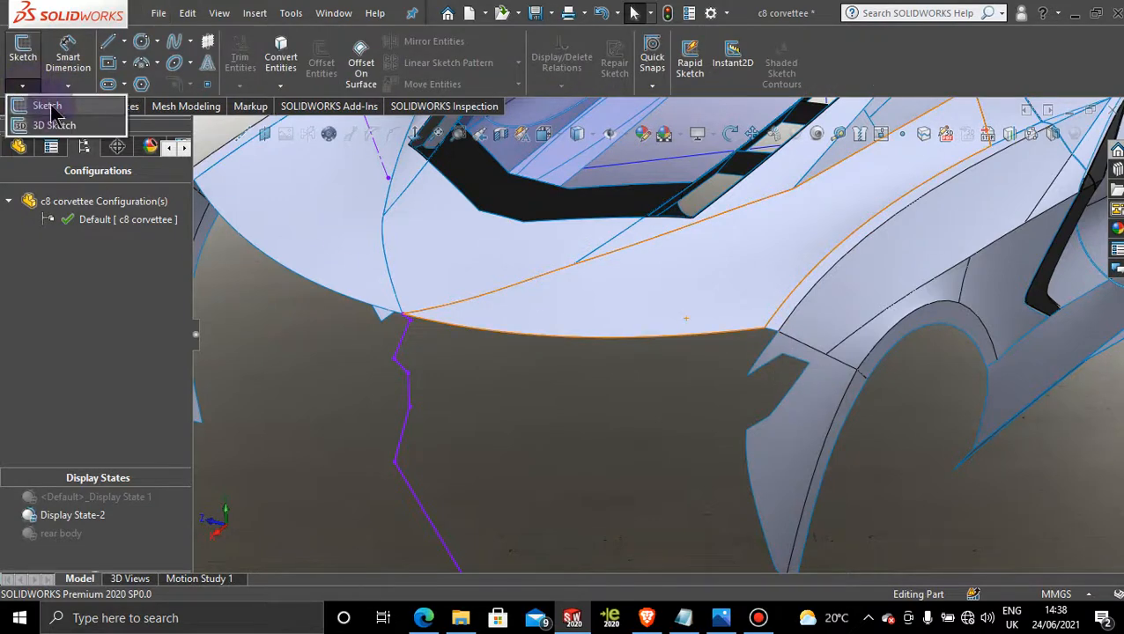
{"action": "left_click", "coordinate": [45, 124]}
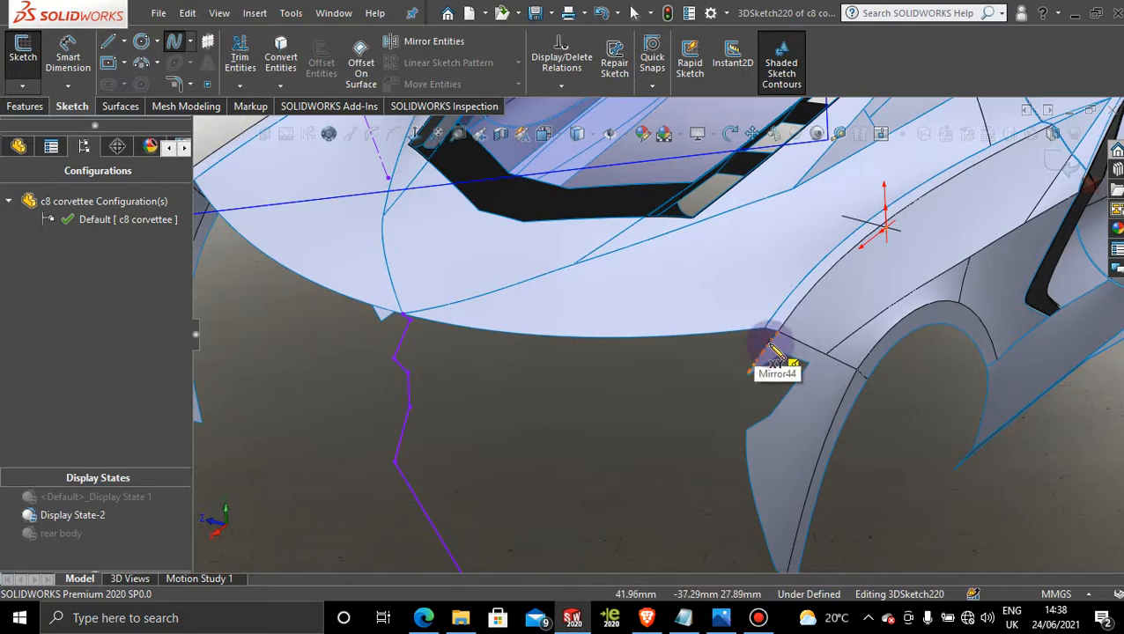
{"action": "left_click", "coordinate": [768, 344]}
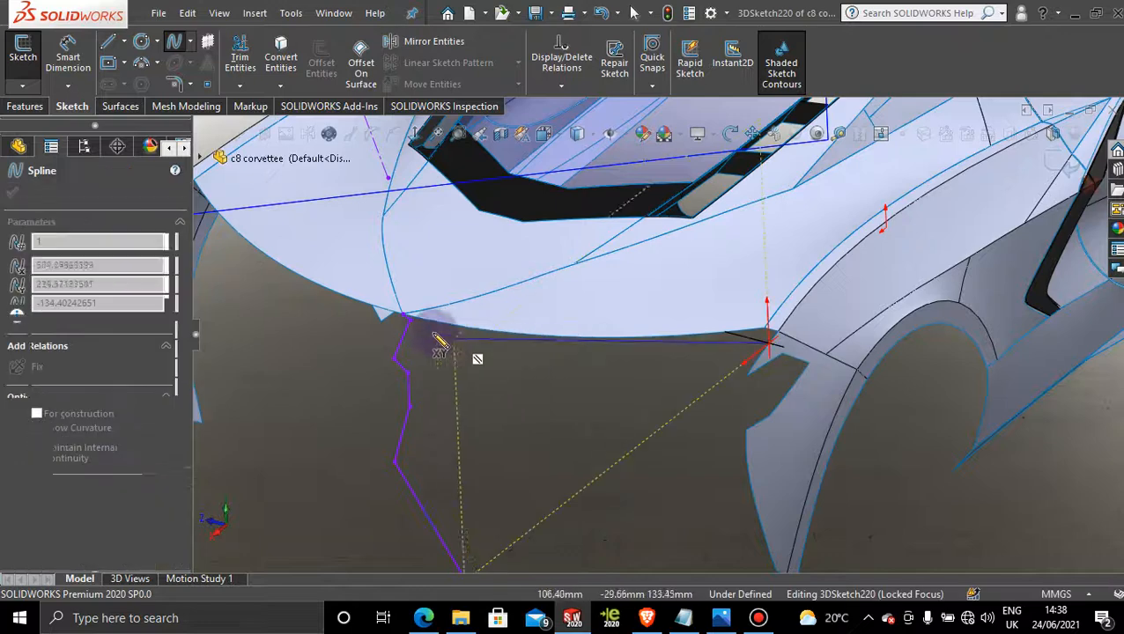
{"action": "left_click", "coordinate": [408, 318]}
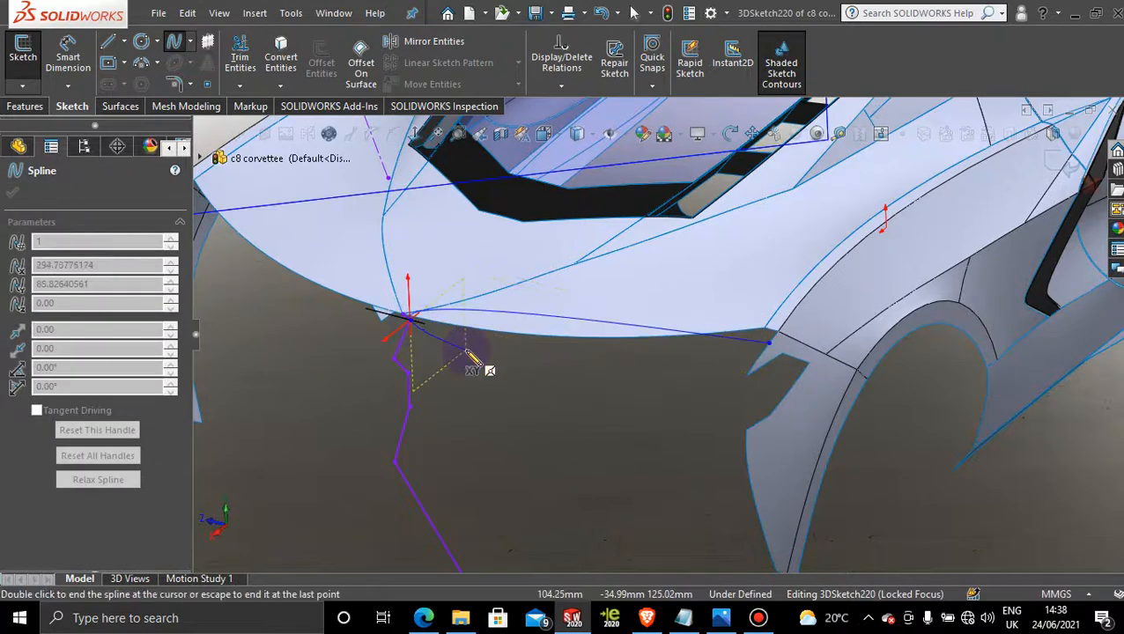
{"action": "key", "text": "Escape"}
In top view, constrain the spline's tangent handle at the centre profile to Along Z, and exit the 3D sketch
{"action": "scroll", "coordinate": [528, 368], "scroll_direction": "up", "scroll_amount": 3}
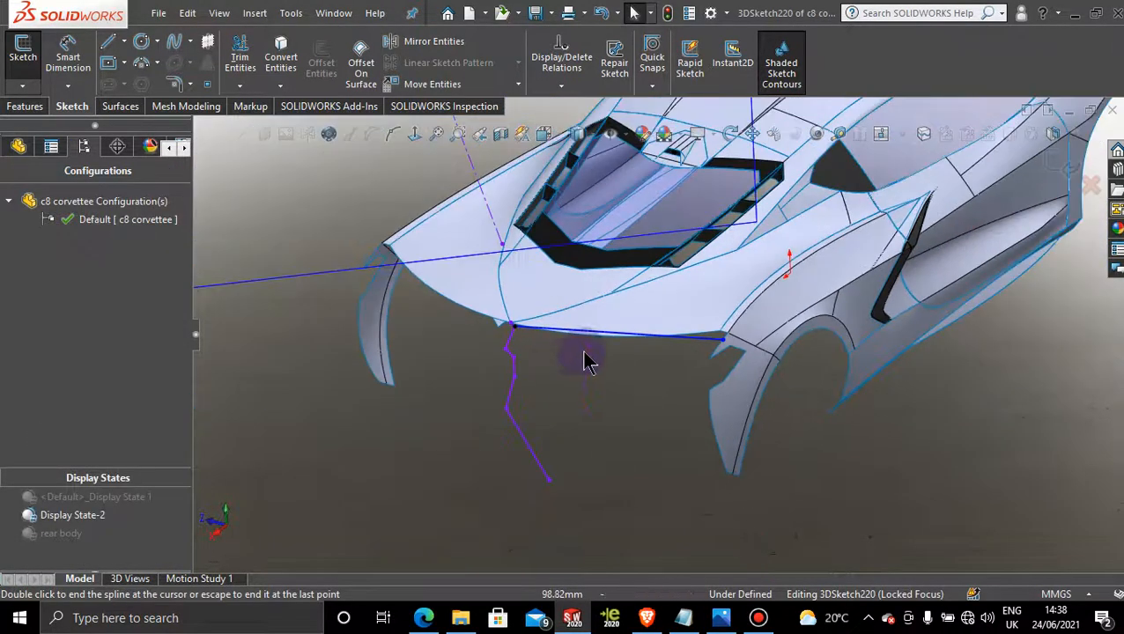
{"action": "middle_click_drag", "start_coordinate": [583, 355], "coordinate": [564, 376]}
{"action": "key", "text": "space"}
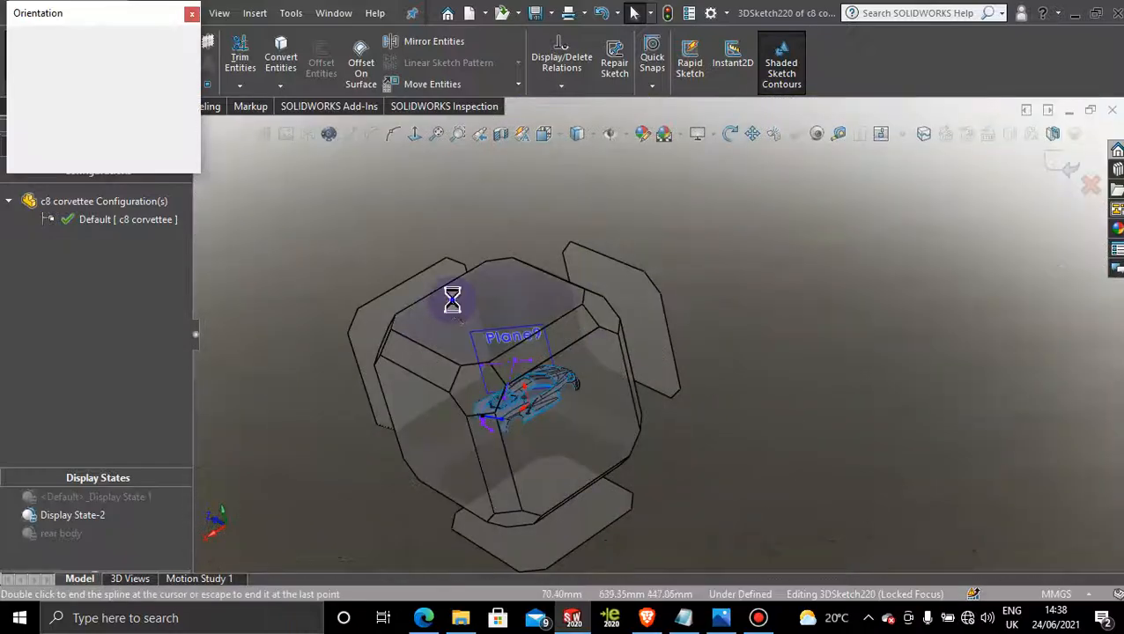
{"action": "left_click", "coordinate": [453, 299]}
{"action": "scroll", "coordinate": [511, 474], "scroll_direction": "down", "scroll_amount": 8}
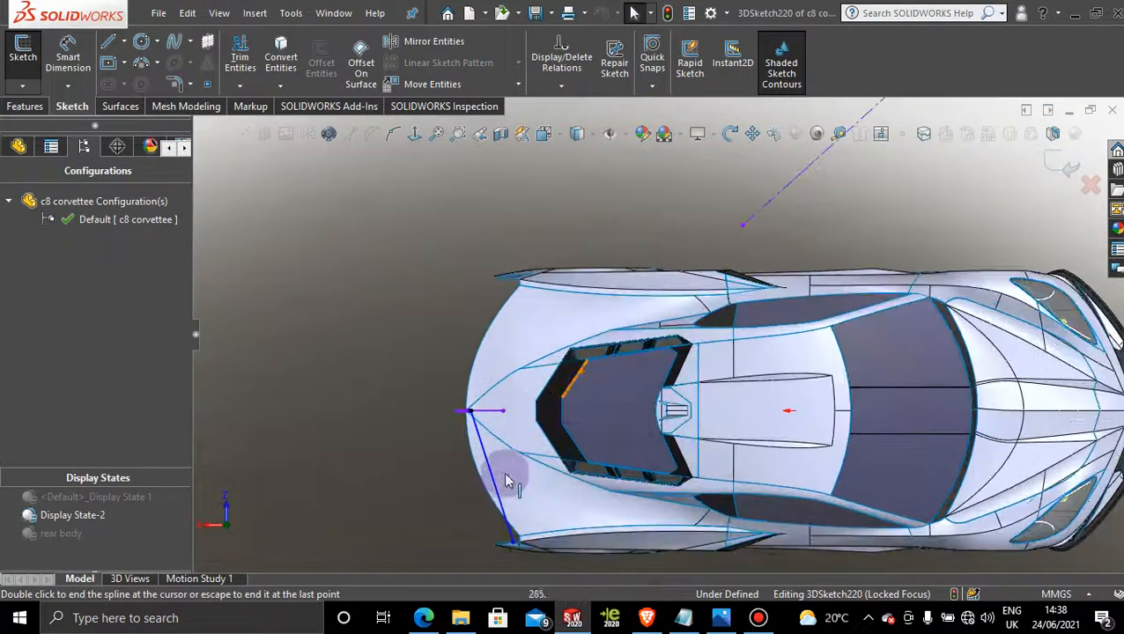
{"action": "scroll", "coordinate": [564, 449], "scroll_direction": "down", "scroll_amount": 3}
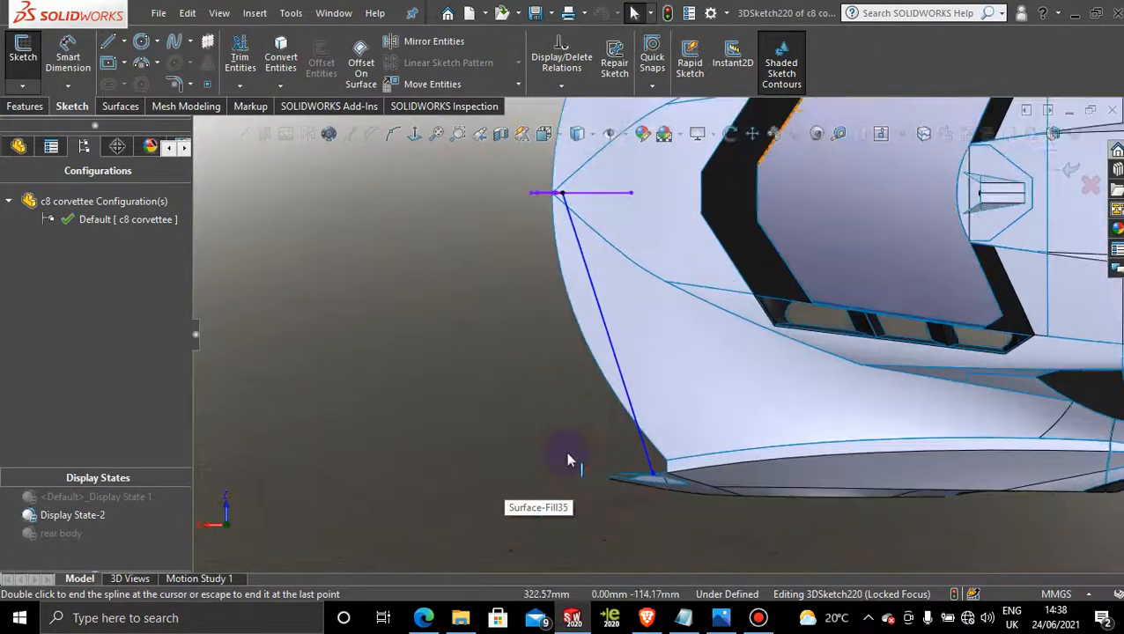
{"action": "key", "text": "Escape"}
{"action": "left_click", "coordinate": [606, 329]}
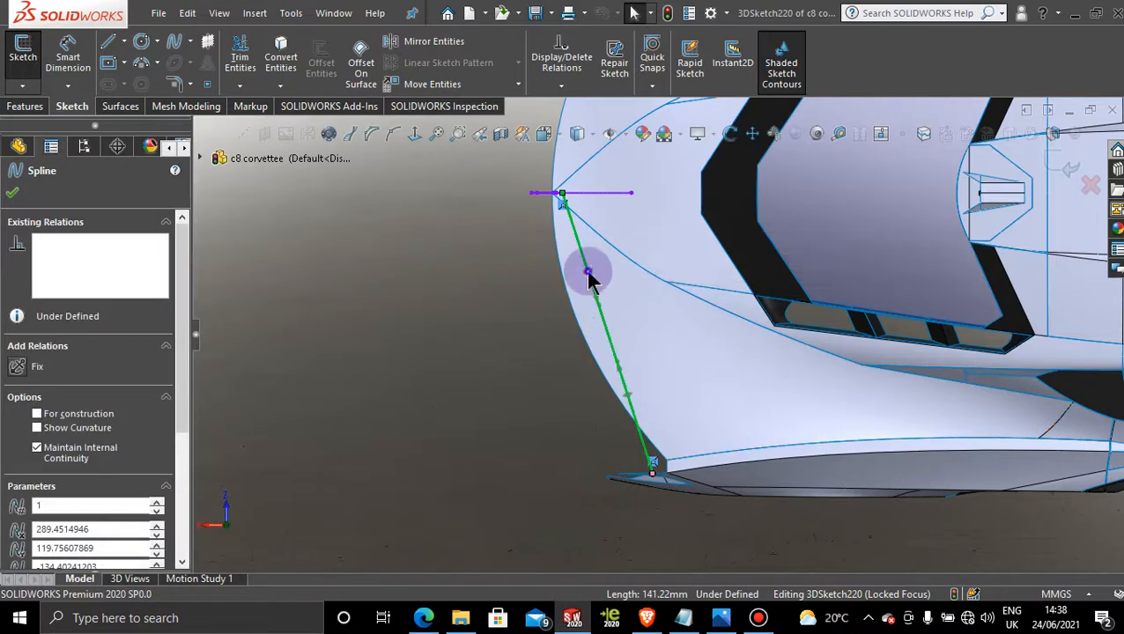
{"action": "left_click", "coordinate": [589, 274]}
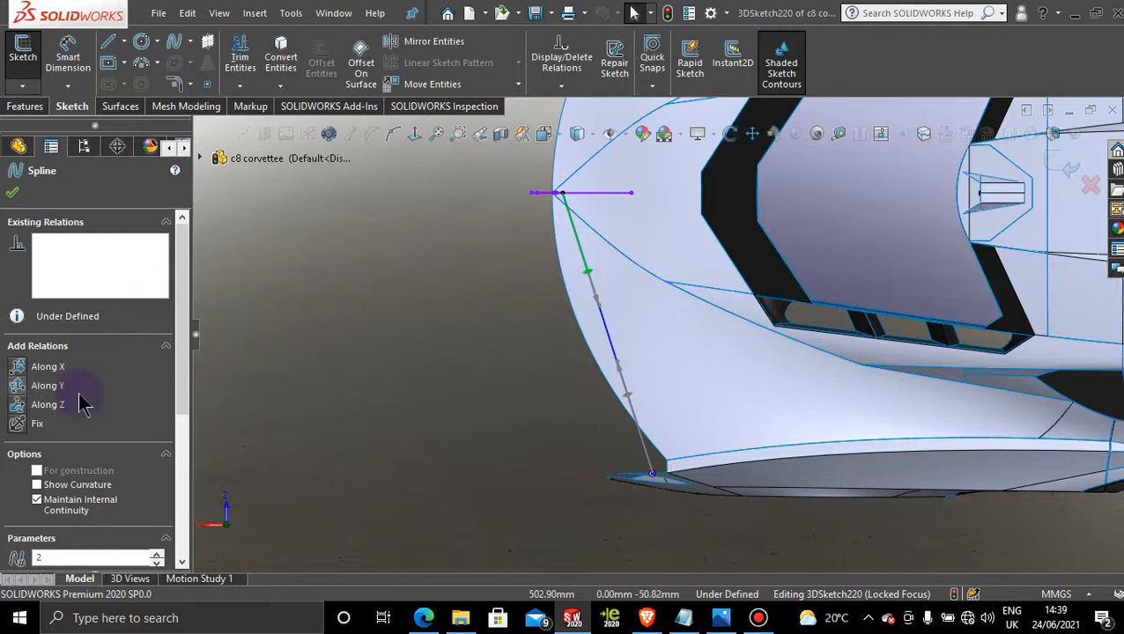
{"action": "left_click", "coordinate": [19, 406]}
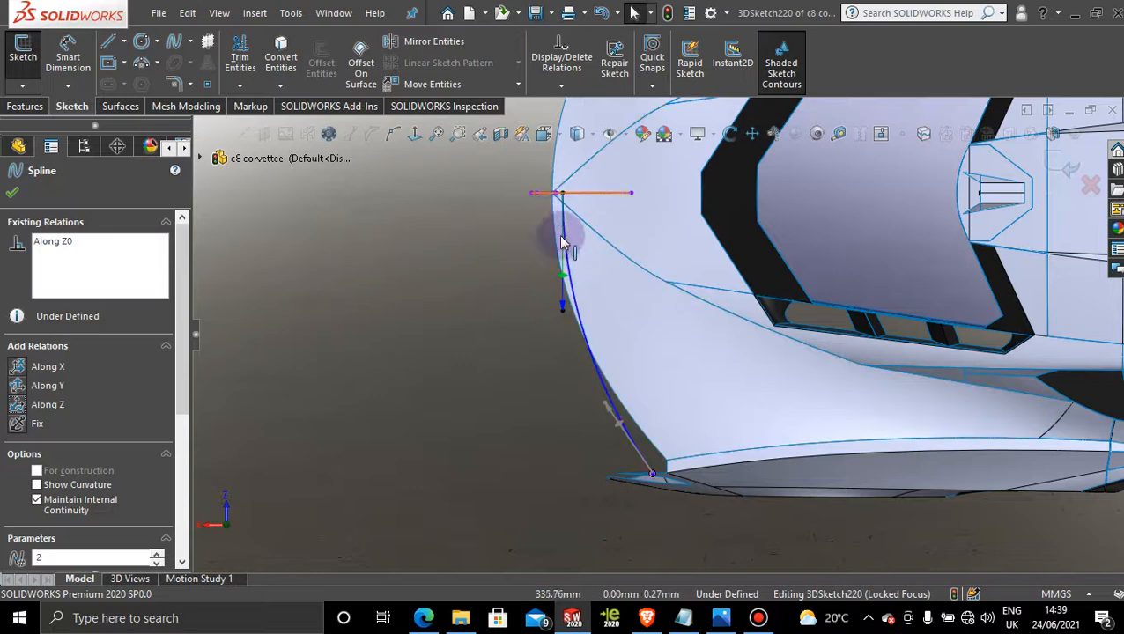
{"action": "left_click", "coordinate": [350, 244]}
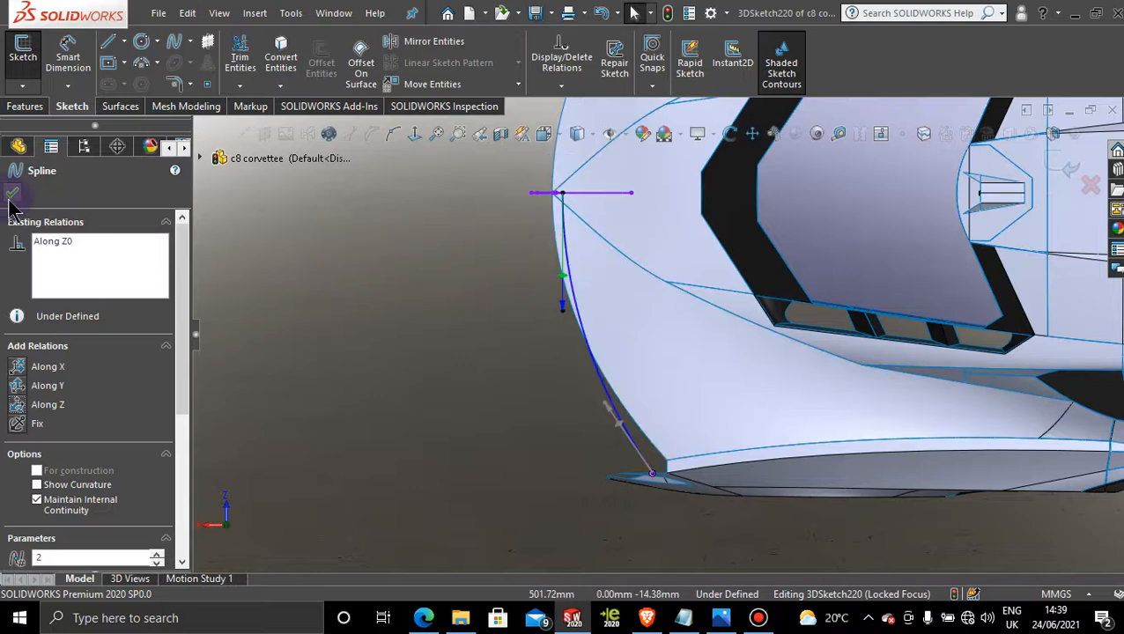
{"action": "left_click", "coordinate": [10, 201]}
{"action": "left_click", "coordinate": [373, 278]}
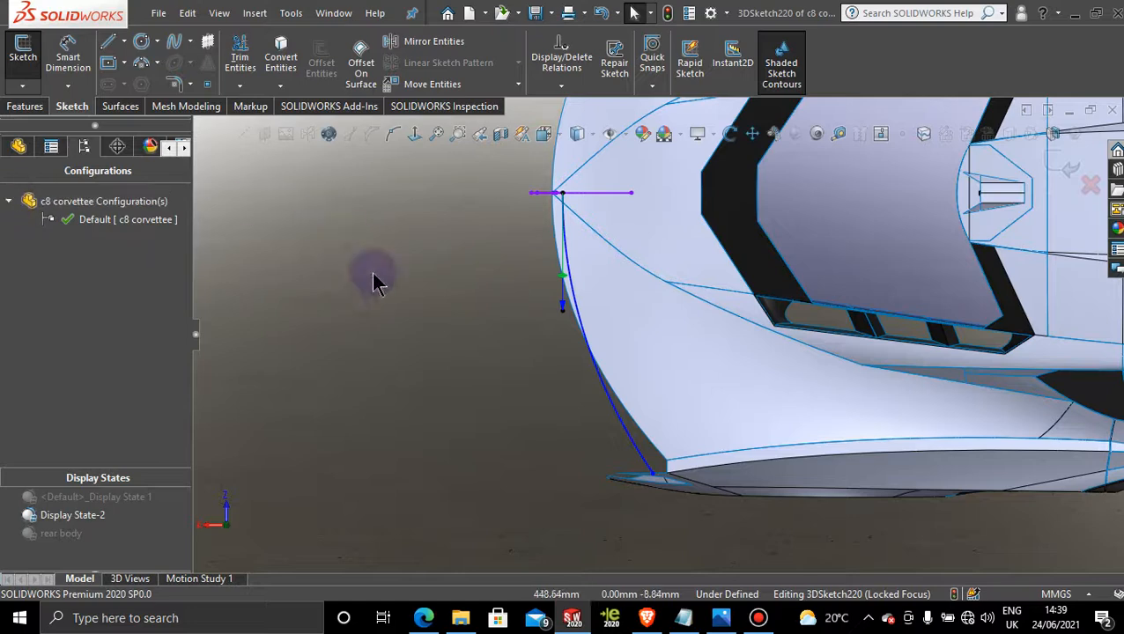
{"action": "left_click", "coordinate": [1069, 170]}
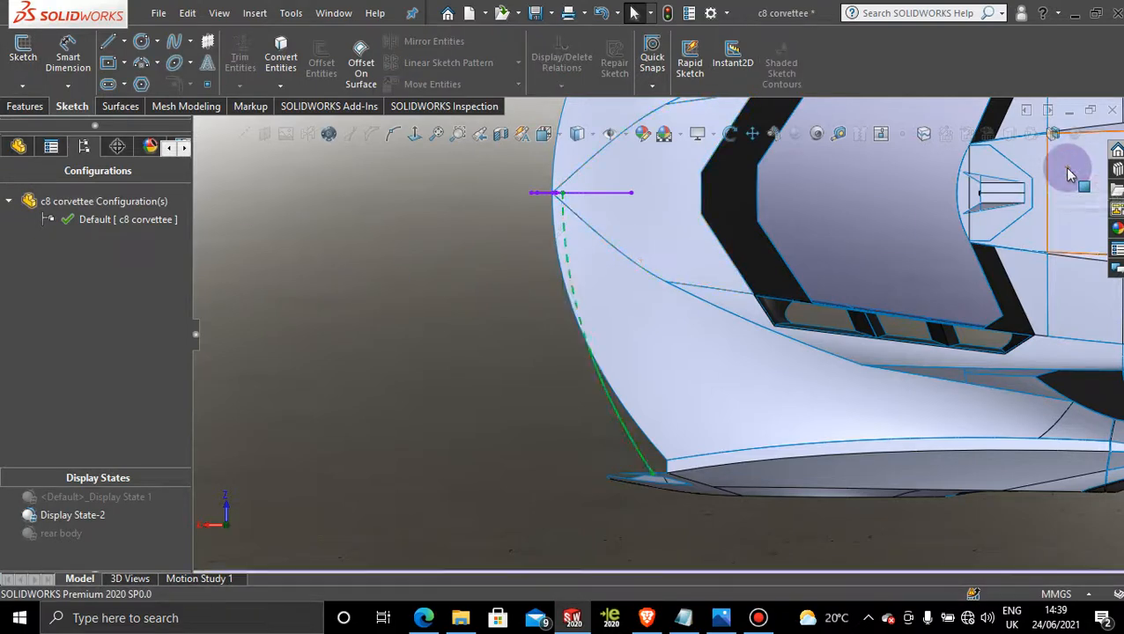
Slide the spline's outer endpoint along the side panel edge closer to the body corner, and inspect the gap below the rear deck
{"action": "scroll", "coordinate": [678, 471], "scroll_direction": "down", "scroll_amount": 5}
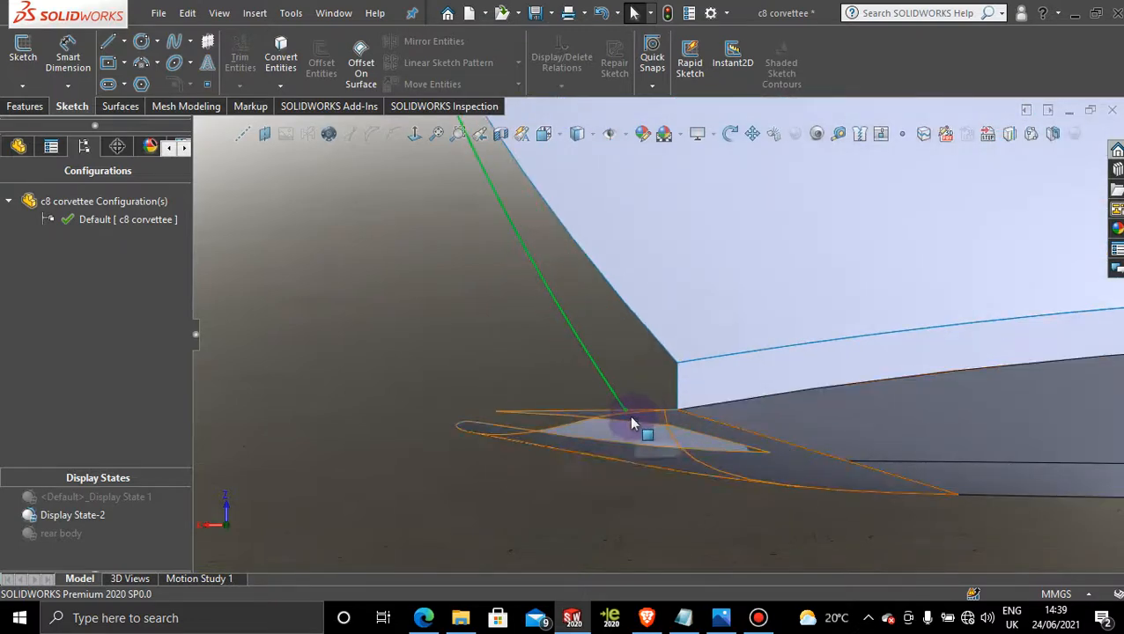
{"action": "left_click_drag", "start_coordinate": [642, 409], "coordinate": [656, 414]}
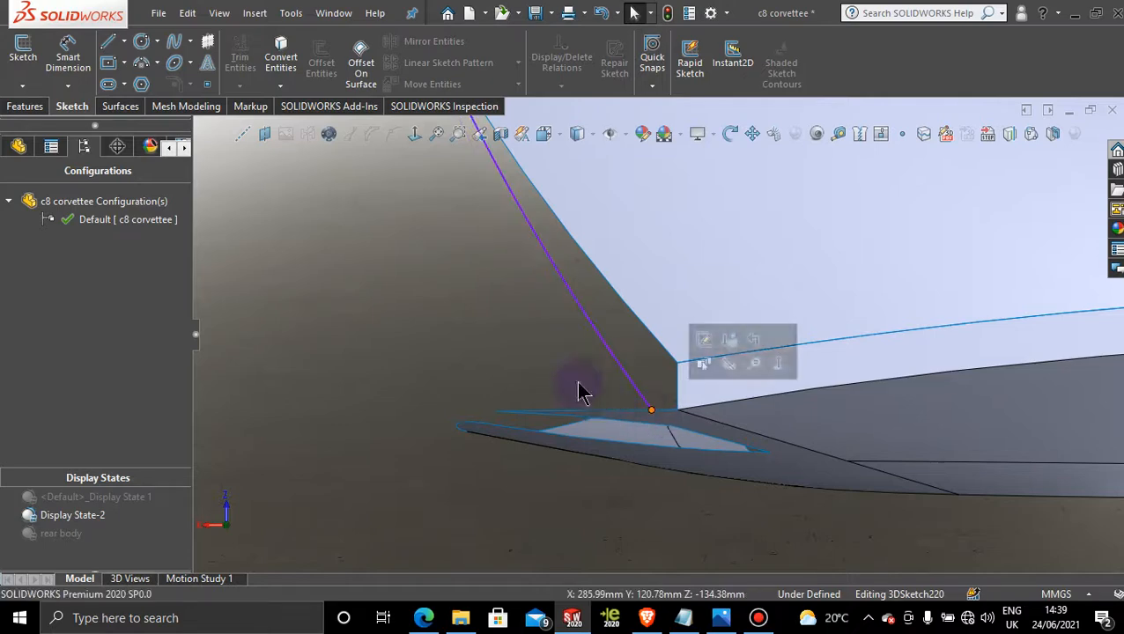
{"action": "left_click", "coordinate": [532, 345]}
{"action": "scroll", "coordinate": [548, 360], "scroll_direction": "up", "scroll_amount": 2}
{"action": "scroll", "coordinate": [547, 357], "scroll_direction": "up", "scroll_amount": 4}
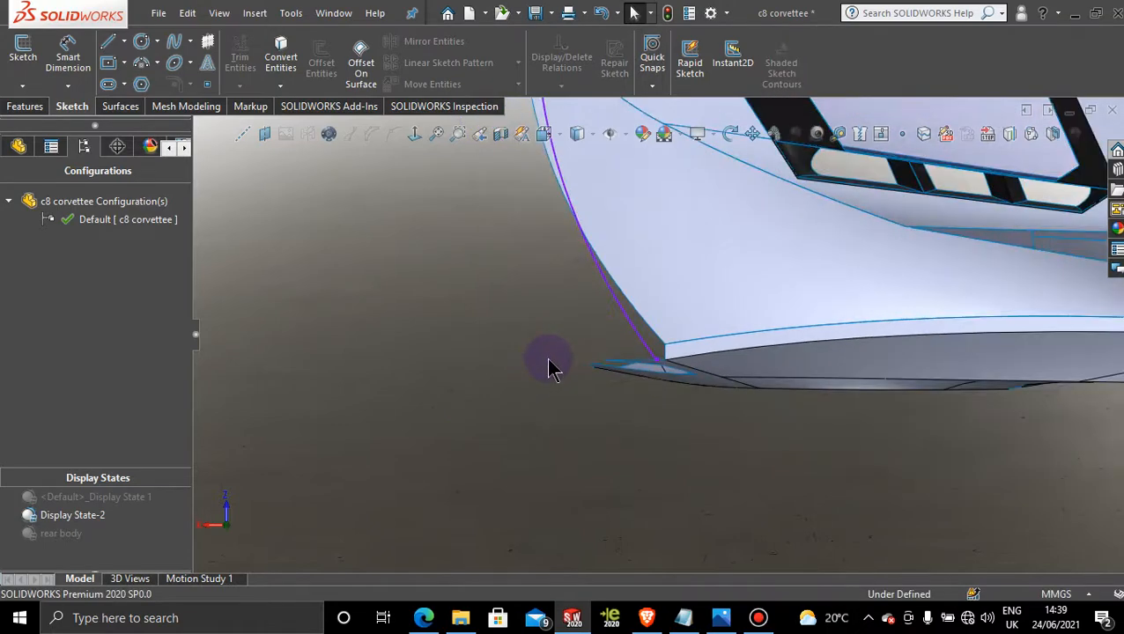
{"action": "middle_click_drag", "start_coordinate": [577, 308], "coordinate": [715, 414]}
{"action": "scroll", "coordinate": [665, 346], "scroll_direction": "down", "scroll_amount": 3}
{"action": "middle_click_drag", "start_coordinate": [665, 345], "coordinate": [479, 430]}
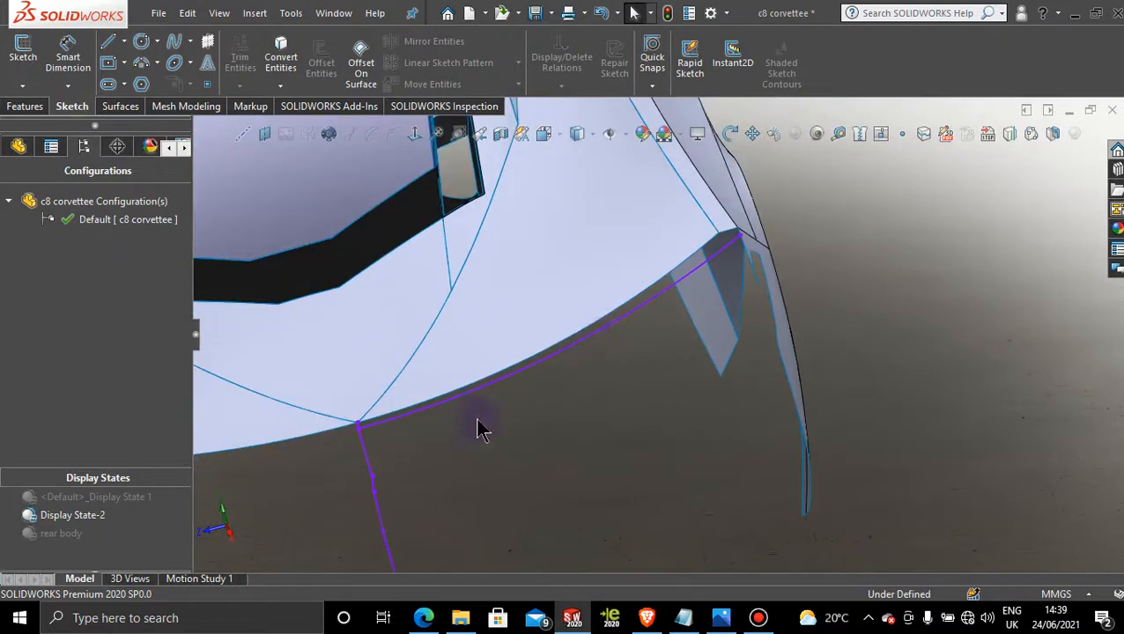
{"action": "middle_click_drag", "start_coordinate": [543, 385], "coordinate": [582, 248]}
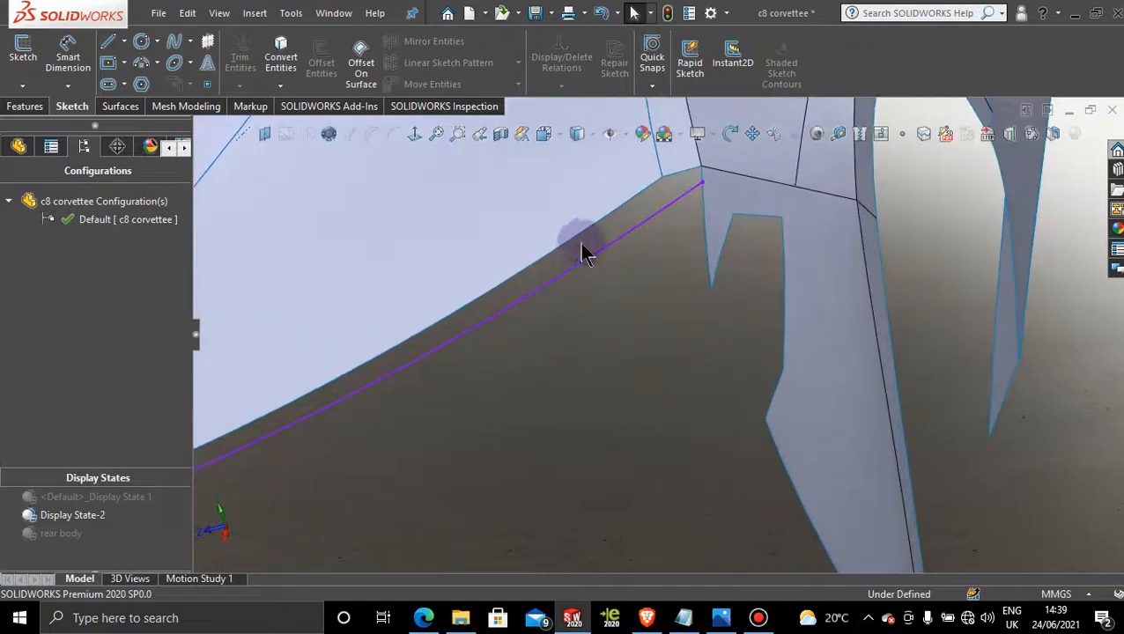
{"action": "left_click", "coordinate": [117, 106]}
{"action": "left_click", "coordinate": [245, 58]}
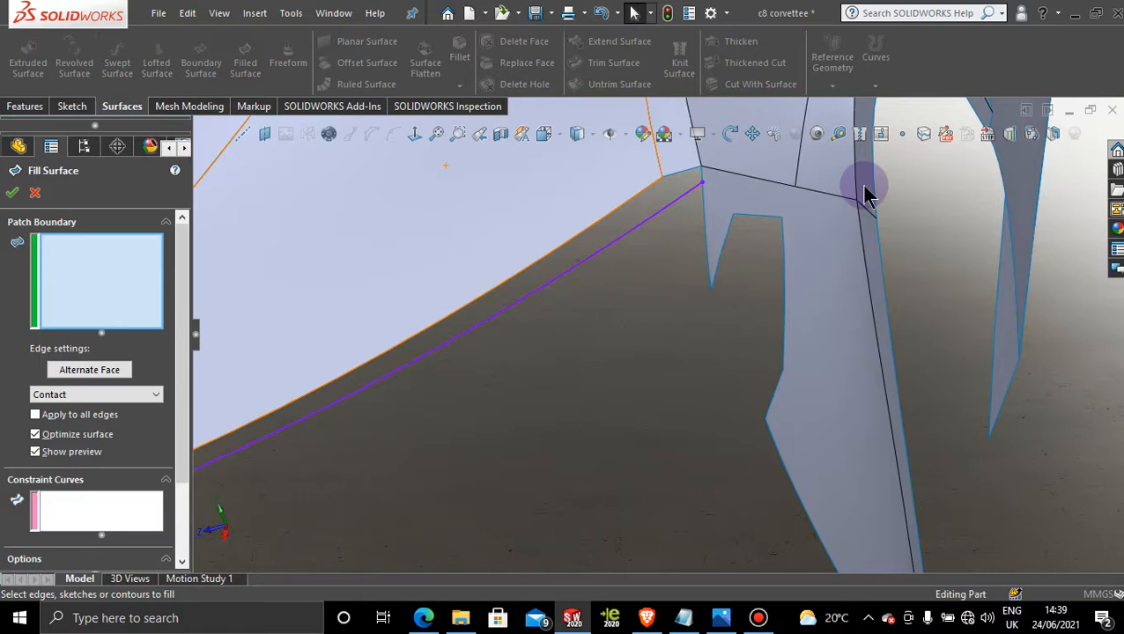
{"action": "left_click", "coordinate": [702, 181]}
{"action": "left_click", "coordinate": [694, 176]}
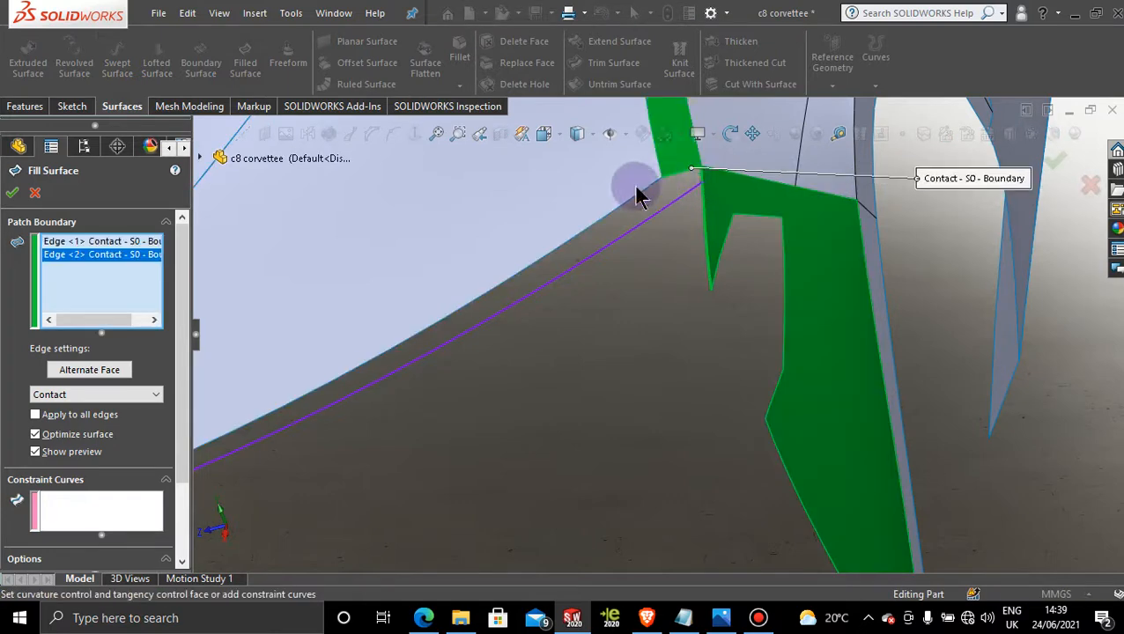
{"action": "left_click", "coordinate": [640, 193]}
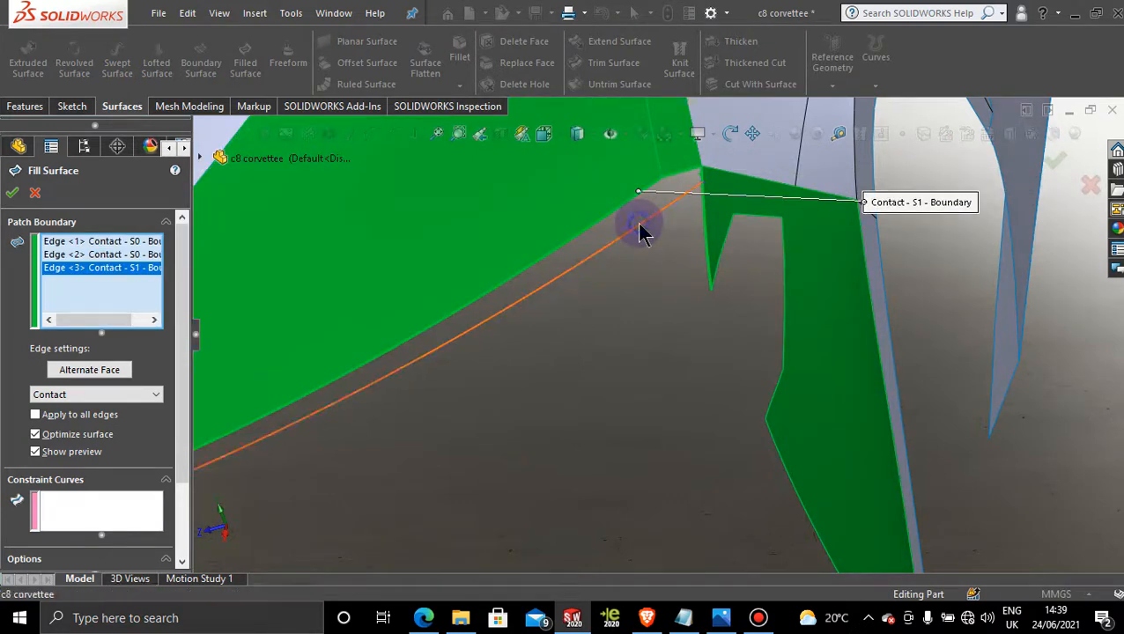
{"action": "left_click", "coordinate": [640, 231]}
{"action": "middle_click_drag", "start_coordinate": [634, 272], "coordinate": [489, 423]}
{"action": "scroll", "coordinate": [489, 423], "scroll_direction": "down", "scroll_amount": 5}
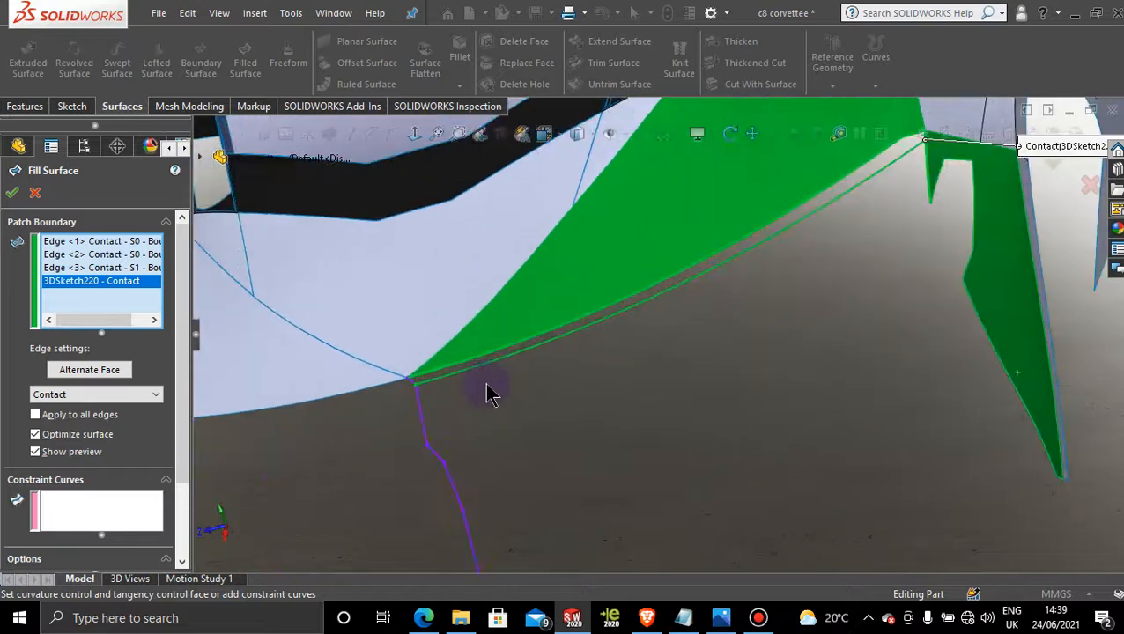
{"action": "left_click", "coordinate": [377, 372]}
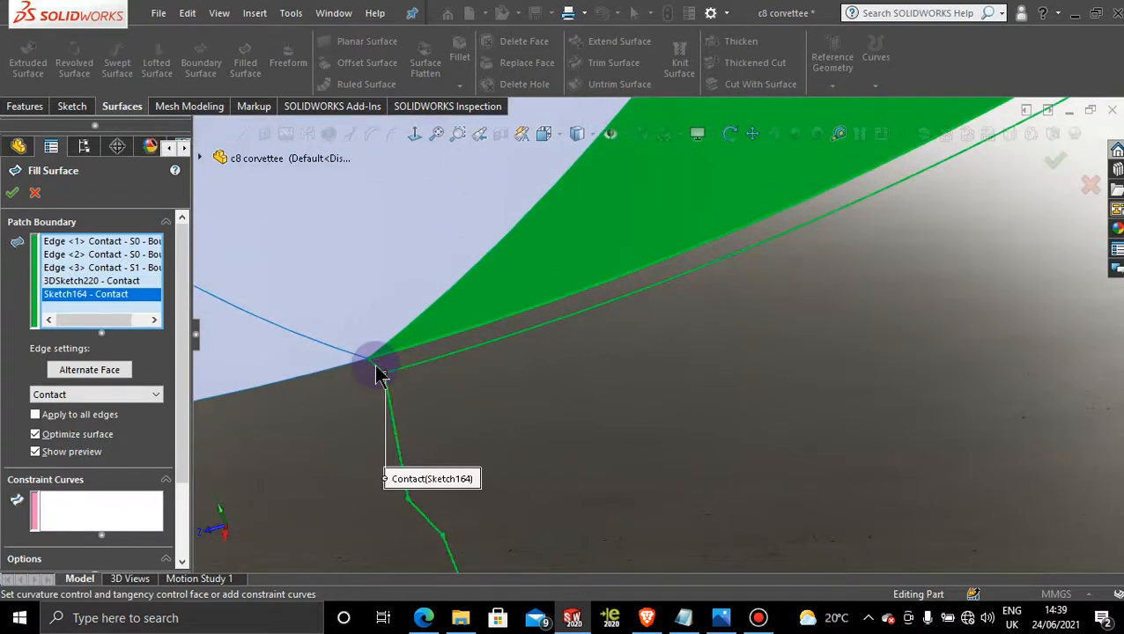
{"action": "left_click", "coordinate": [34, 193]}
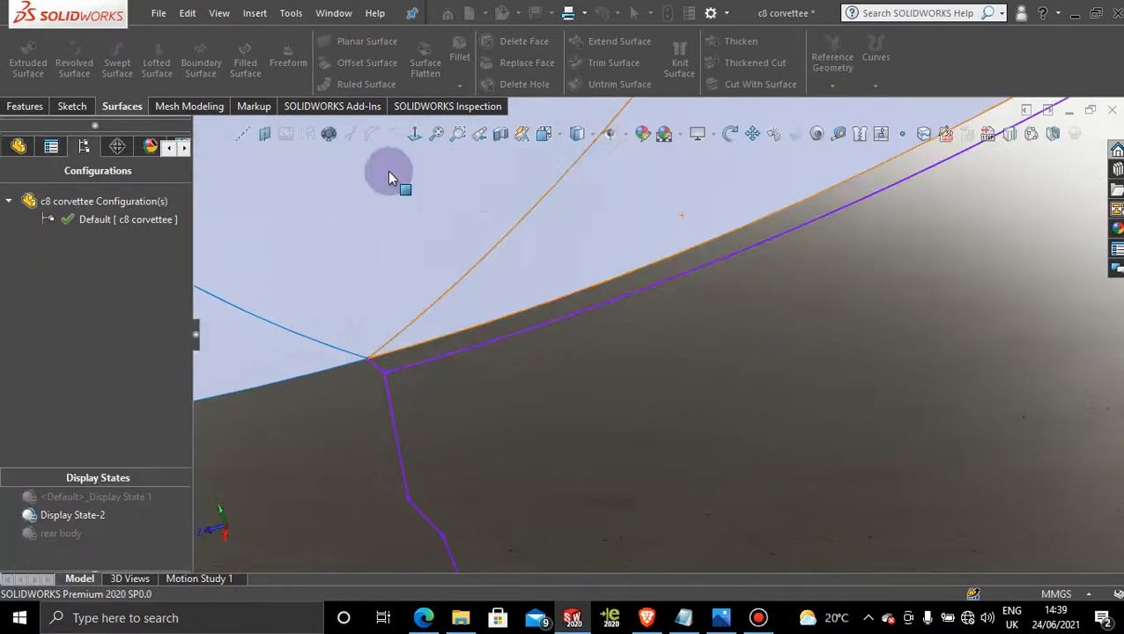
Start a boundary surface with two Direction 1 curves: an open group of the rear deck's lower edges and the 3D spline below them
{"action": "left_click", "coordinate": [206, 65]}
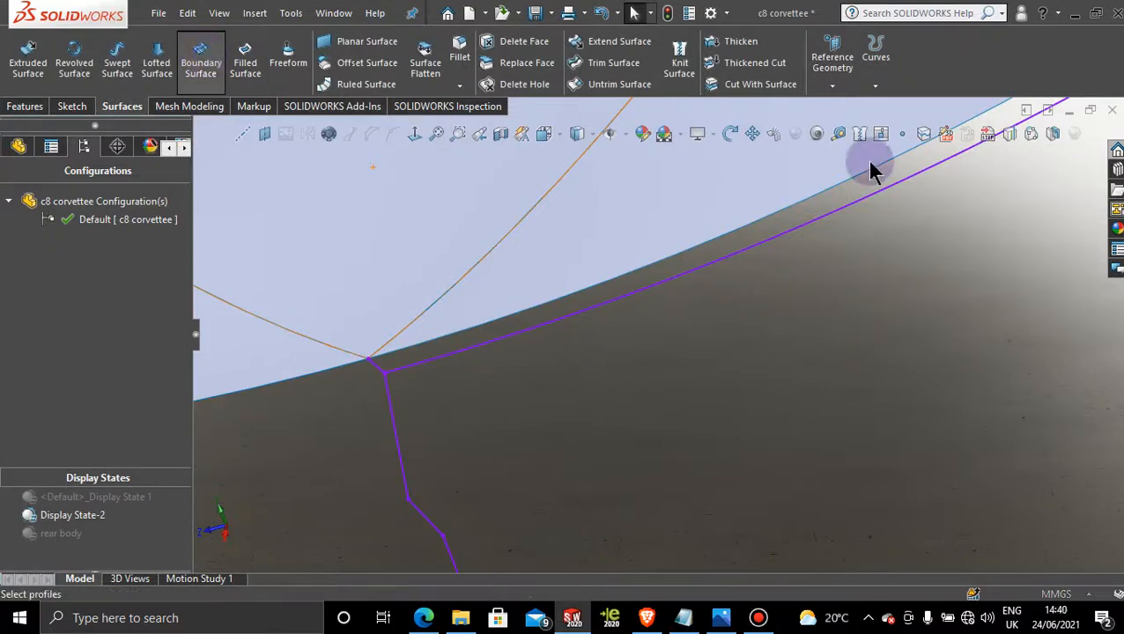
{"action": "scroll", "coordinate": [859, 188], "scroll_direction": "up", "scroll_amount": 5}
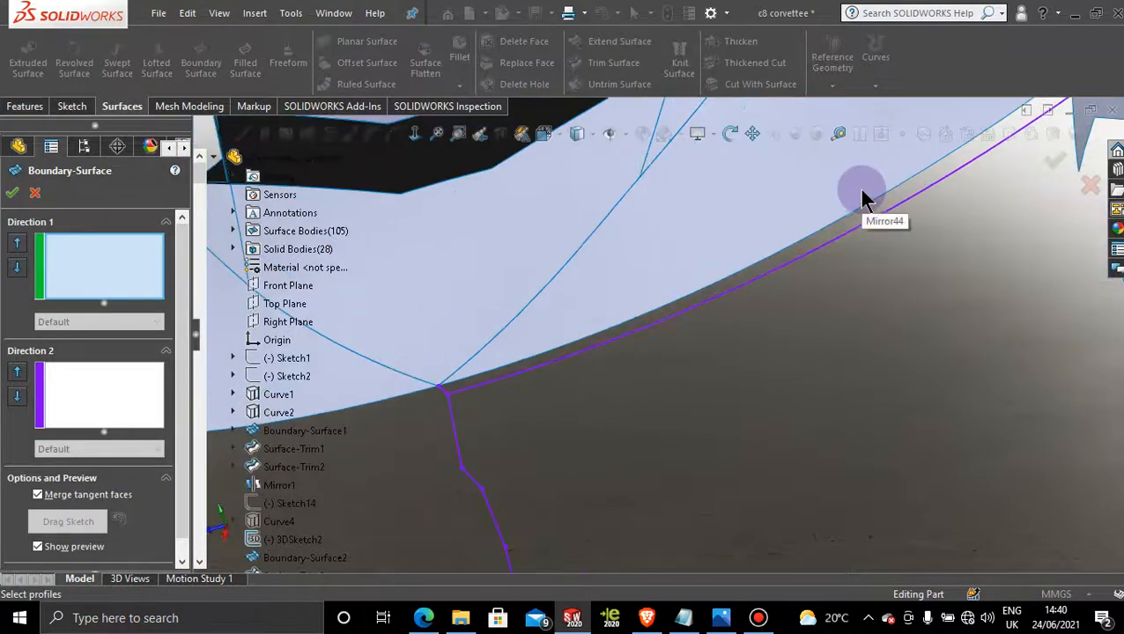
{"action": "scroll", "coordinate": [825, 230], "scroll_direction": "down", "scroll_amount": 3}
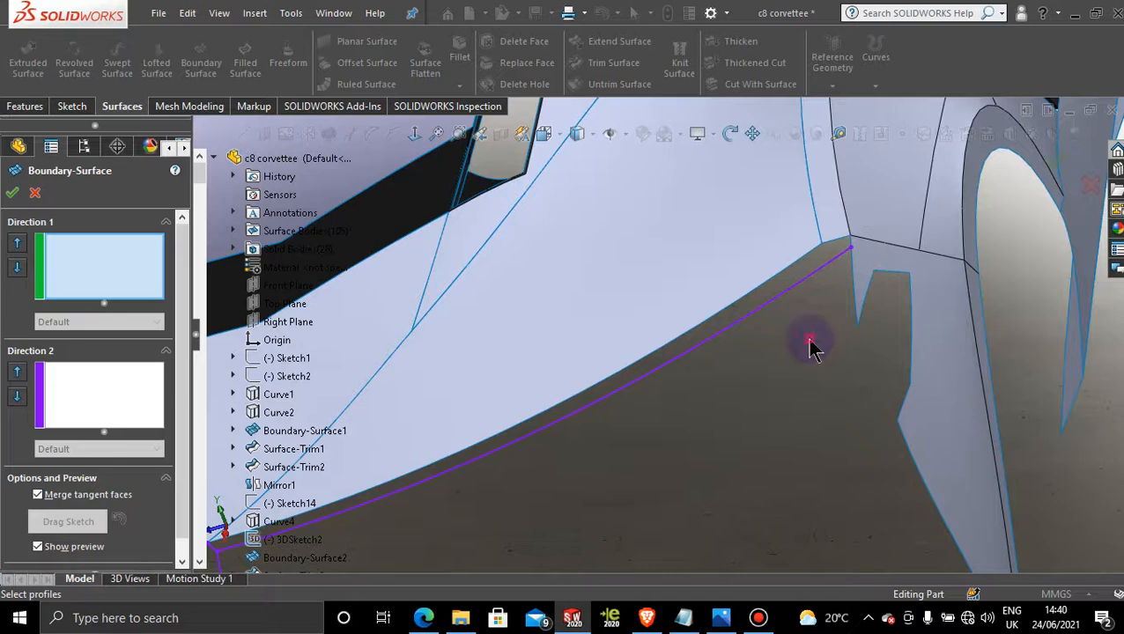
{"action": "right_click", "coordinate": [810, 344]}
{"action": "left_click", "coordinate": [870, 100]}
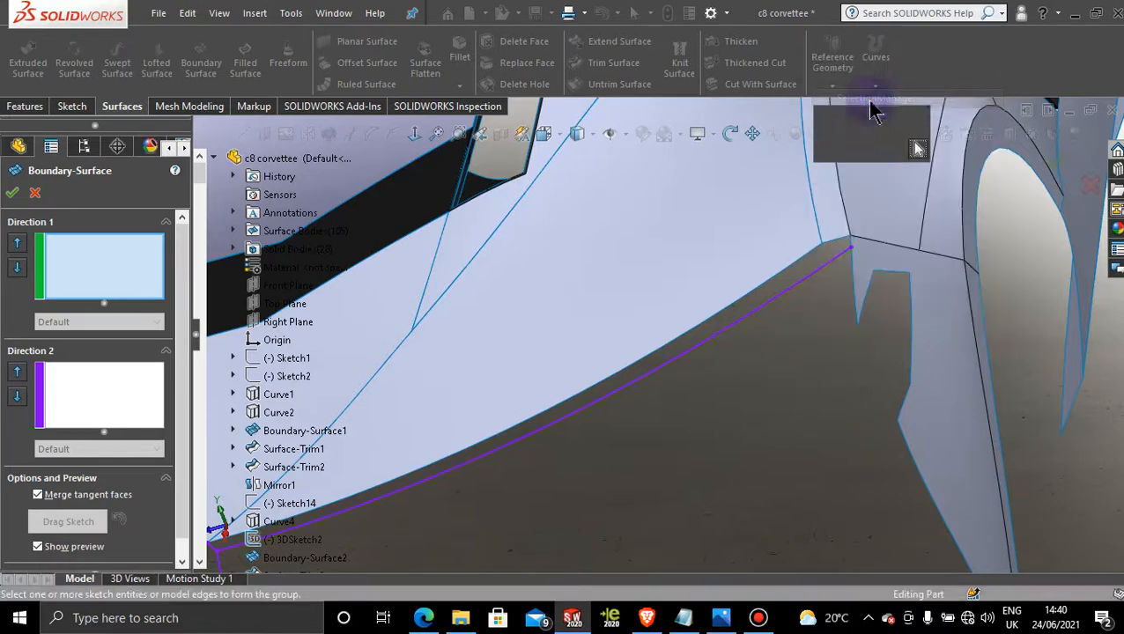
{"action": "left_click", "coordinate": [802, 262]}
{"action": "left_click", "coordinate": [834, 244]}
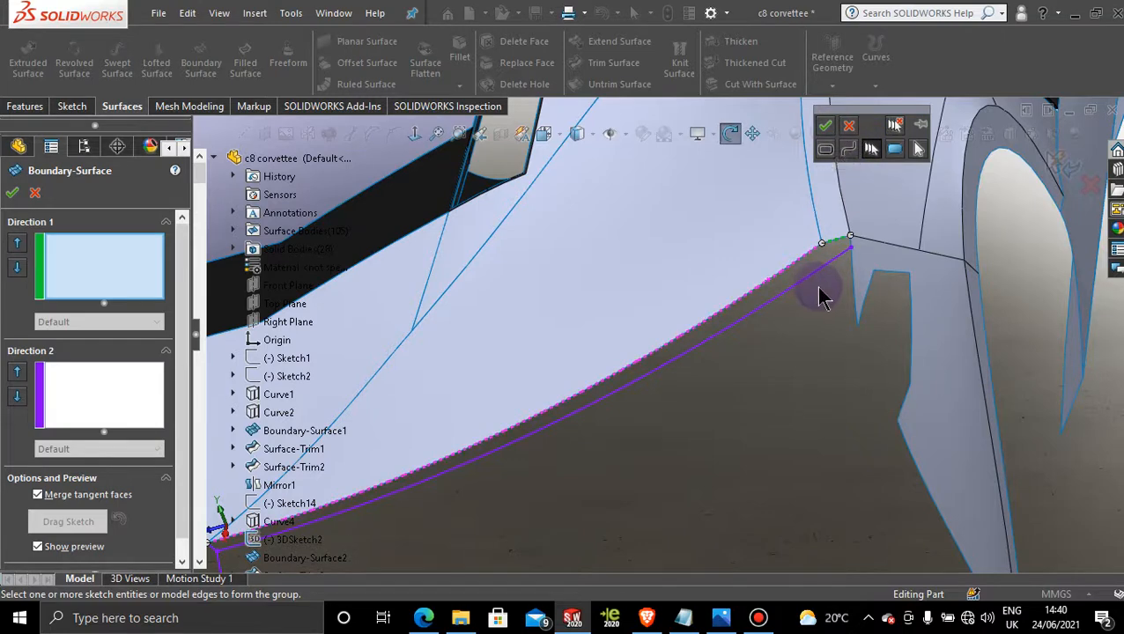
{"action": "middle_click_drag", "start_coordinate": [820, 296], "coordinate": [840, 176]}
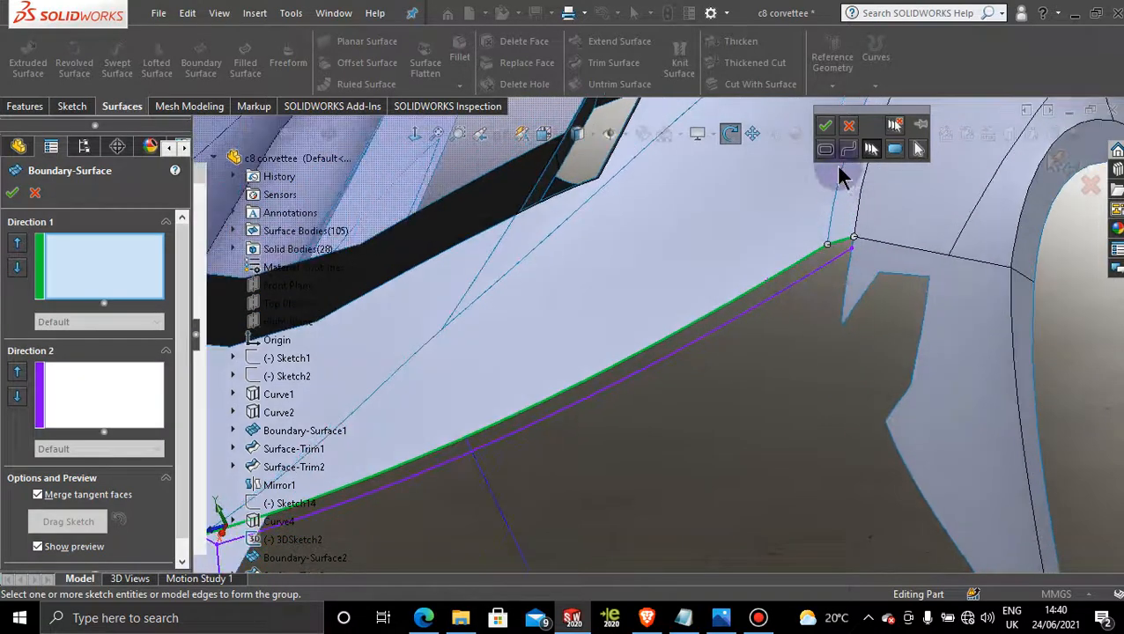
{"action": "left_click", "coordinate": [826, 126]}
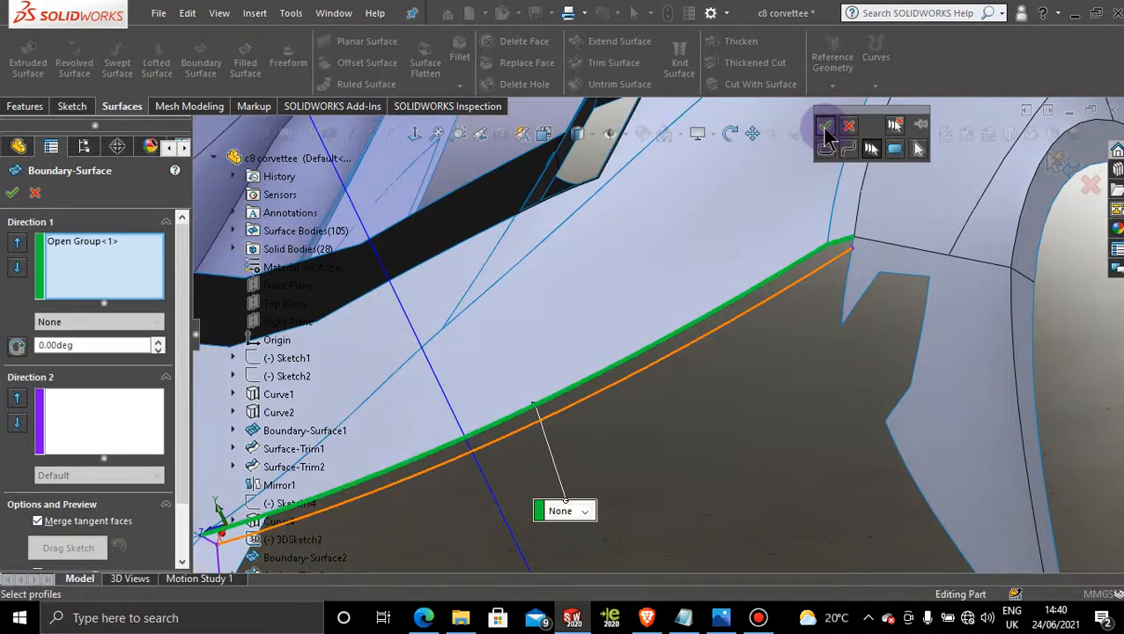
{"action": "left_click", "coordinate": [714, 327]}
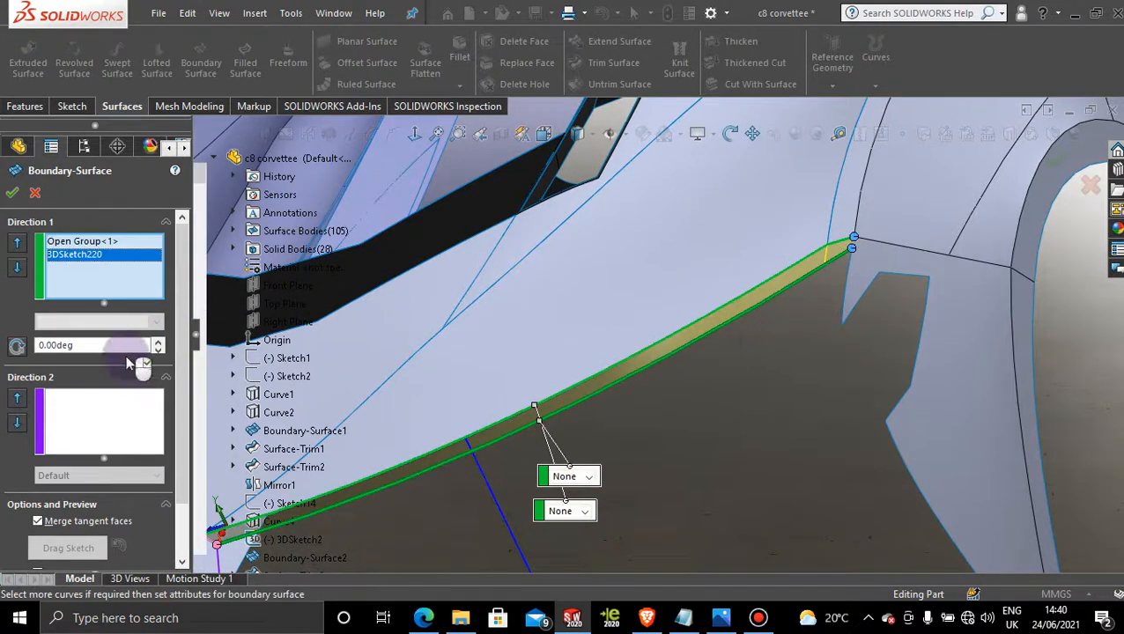
Add the side panel edge between the deck corner and the spline's outer end as a Direction 2 curve
{"action": "left_click", "coordinate": [100, 409]}
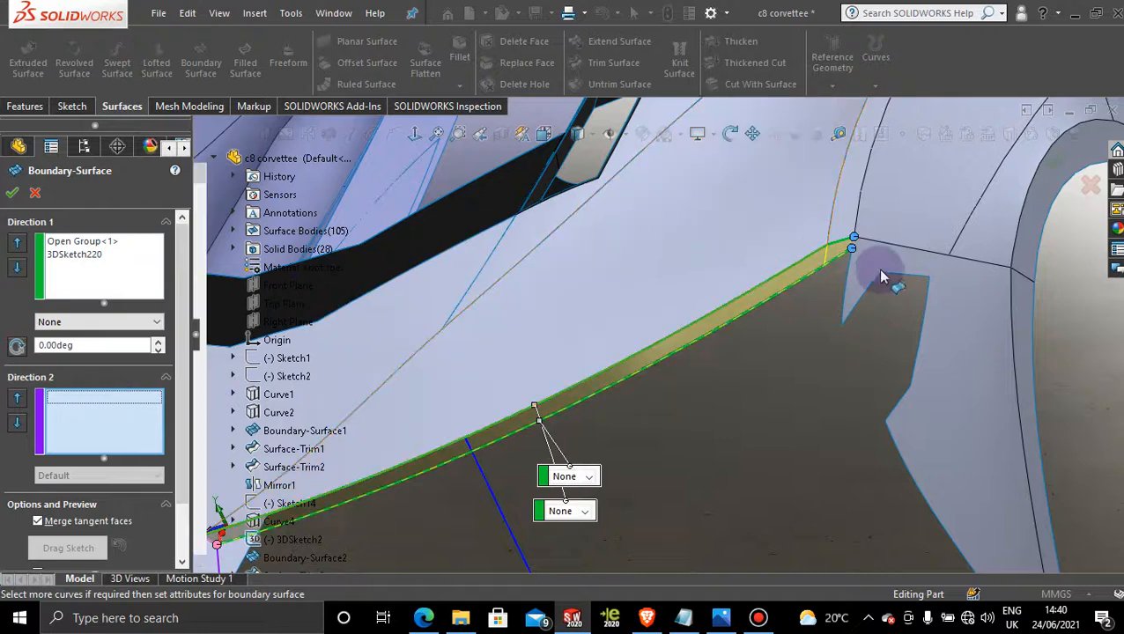
{"action": "scroll", "coordinate": [881, 276], "scroll_direction": "down", "scroll_amount": 2}
{"action": "scroll", "coordinate": [852, 262], "scroll_direction": "down", "scroll_amount": 1}
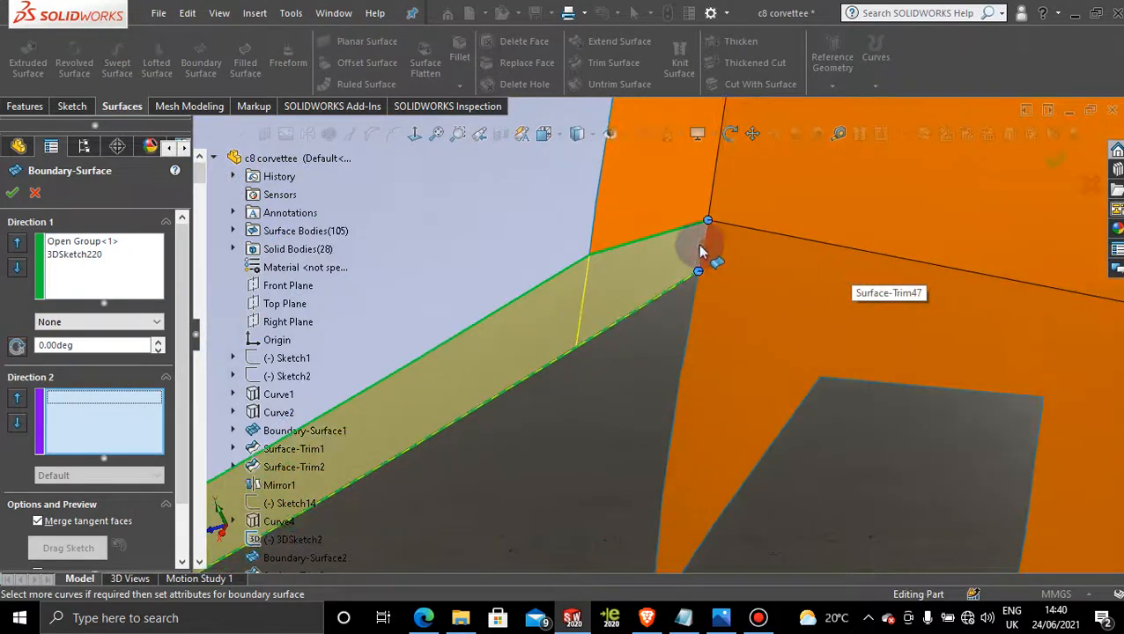
{"action": "left_click", "coordinate": [702, 252]}
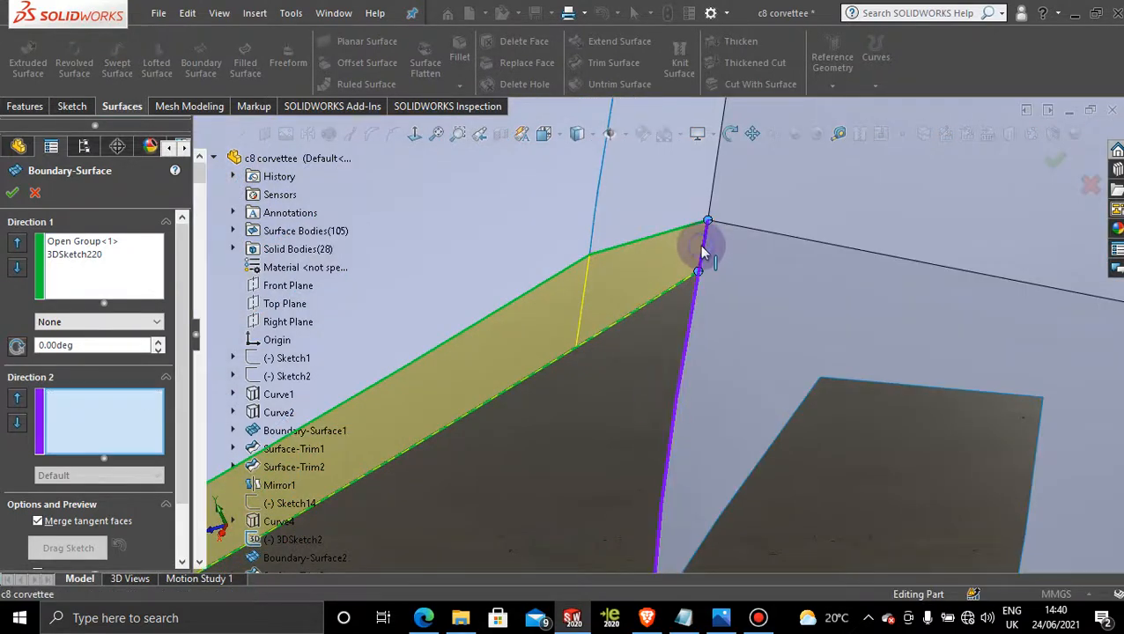
{"action": "scroll", "coordinate": [634, 347], "scroll_direction": "up", "scroll_amount": 3}
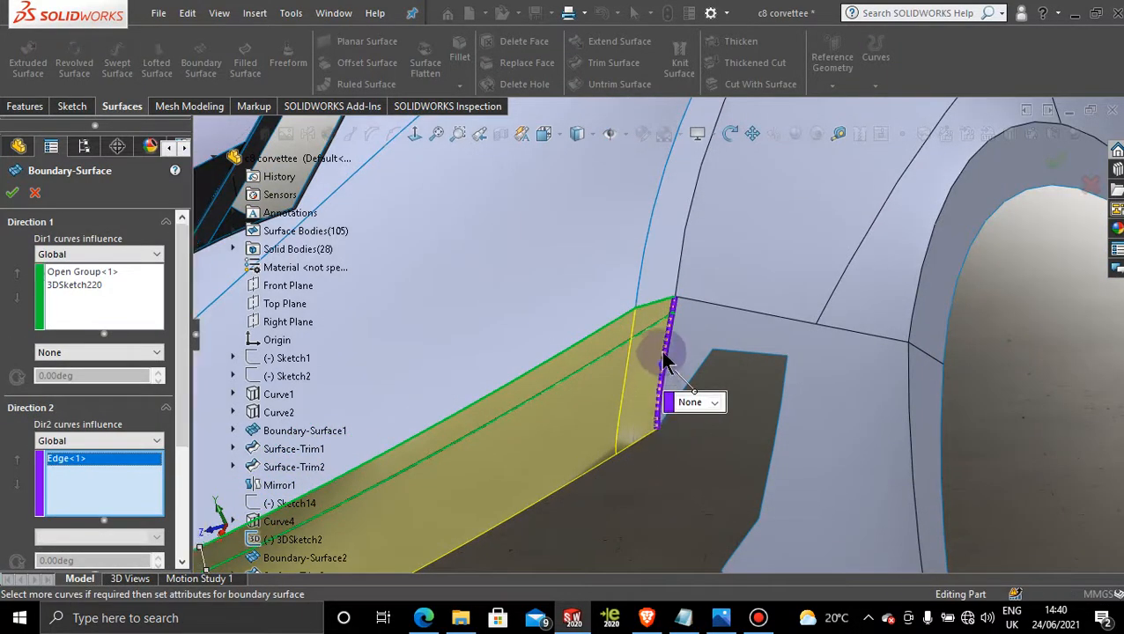
{"action": "scroll", "coordinate": [570, 423], "scroll_direction": "up", "scroll_amount": 3}
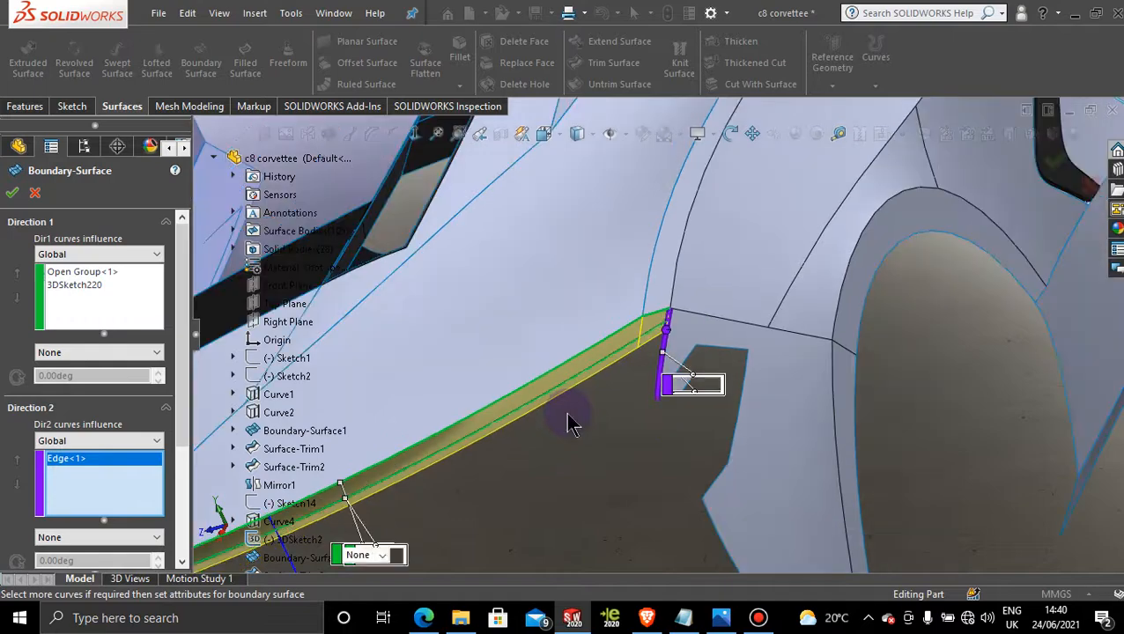
{"action": "scroll", "coordinate": [572, 421], "scroll_direction": "up", "scroll_amount": 3}
{"action": "scroll", "coordinate": [486, 425], "scroll_direction": "up", "scroll_amount": 2}
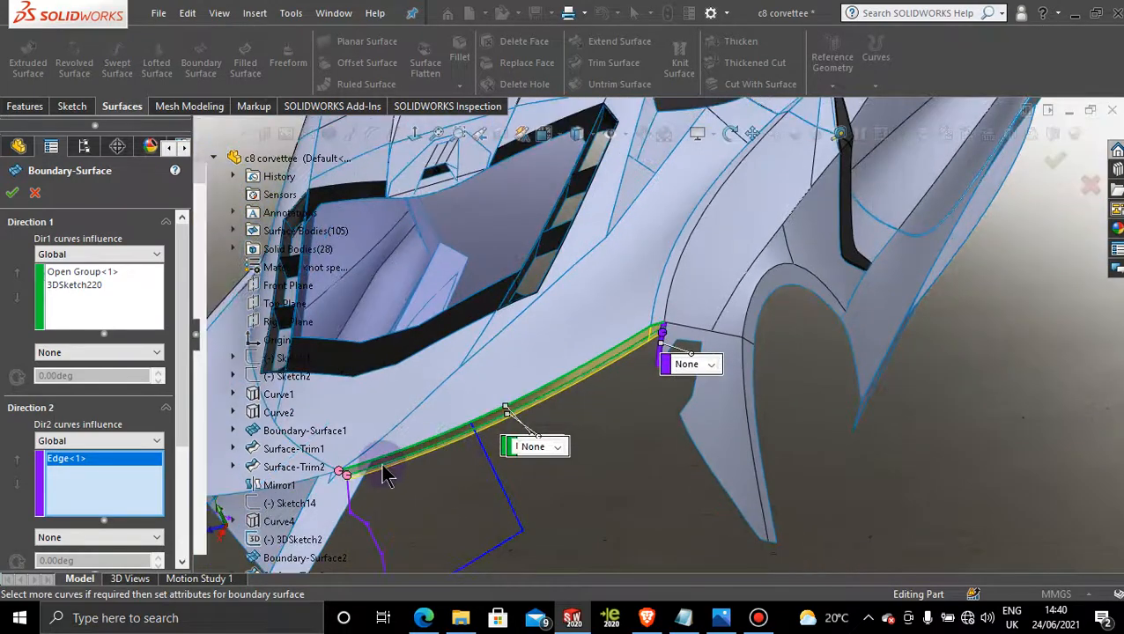
Add the centre profile sketch as the second Direction 2 curve and pull its end handle up toward the spline
{"action": "scroll", "coordinate": [388, 475], "scroll_direction": "down", "scroll_amount": 1}
{"action": "scroll", "coordinate": [388, 476], "scroll_direction": "down", "scroll_amount": 5}
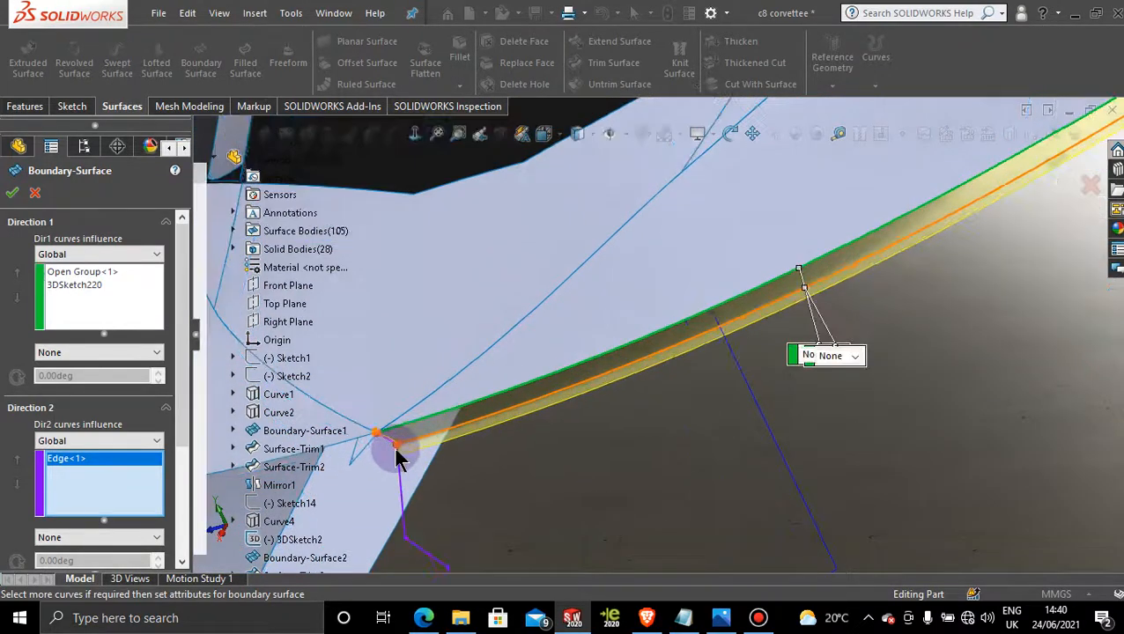
{"action": "scroll", "coordinate": [414, 430], "scroll_direction": "down", "scroll_amount": 4}
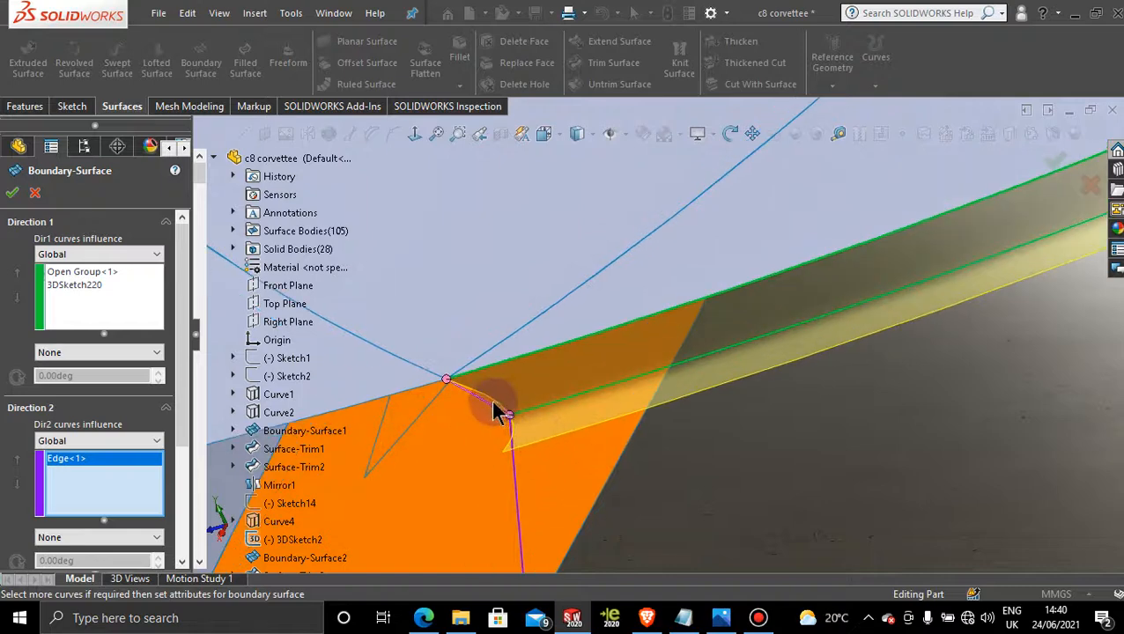
{"action": "left_click", "coordinate": [487, 409]}
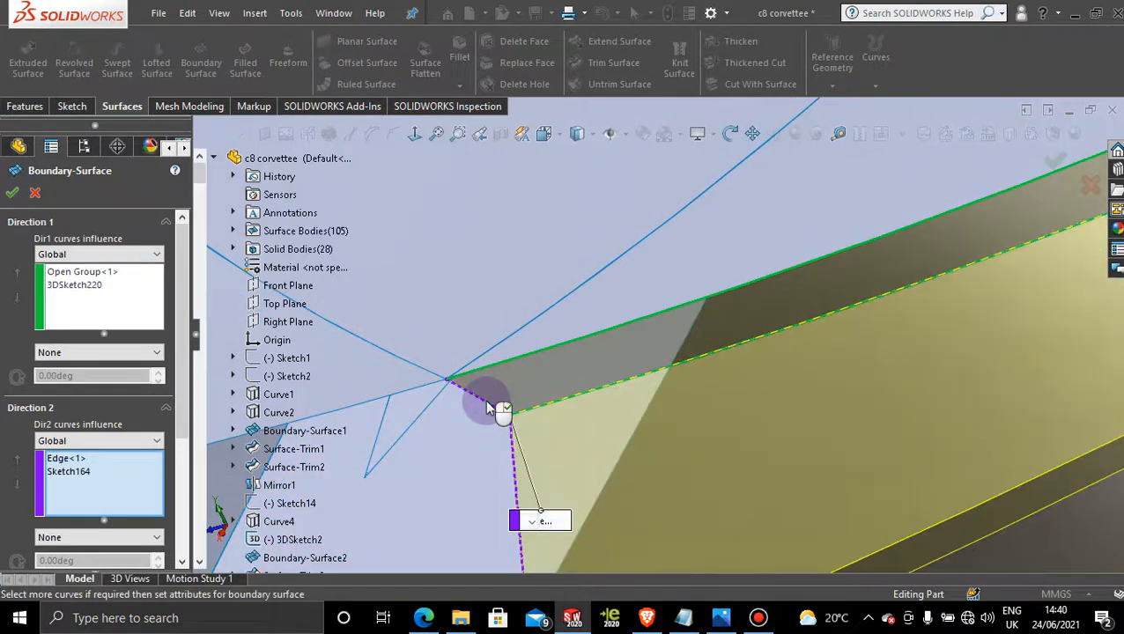
{"action": "scroll", "coordinate": [770, 375], "scroll_direction": "up", "scroll_amount": 5}
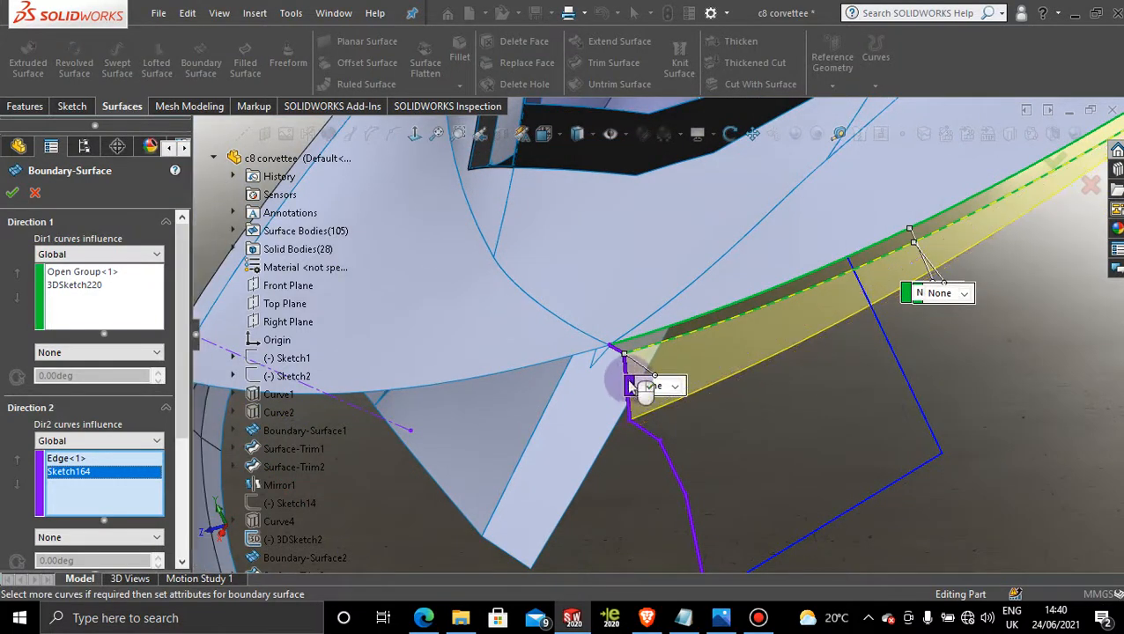
{"action": "scroll", "coordinate": [634, 427], "scroll_direction": "down", "scroll_amount": 2}
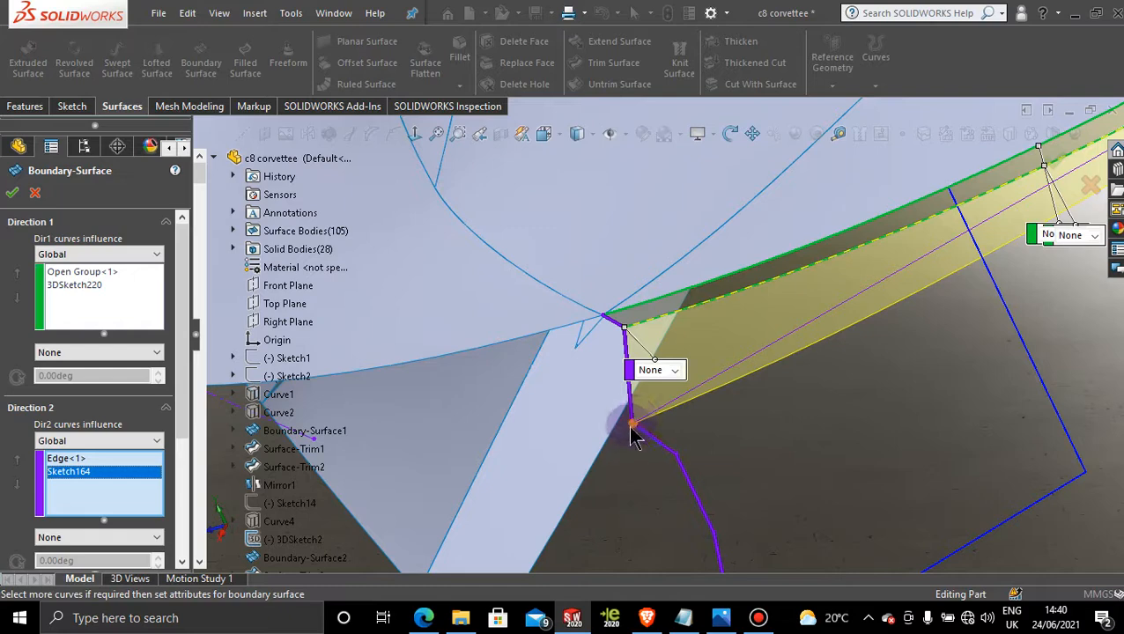
{"action": "left_click_drag", "start_coordinate": [635, 437], "coordinate": [622, 377]}
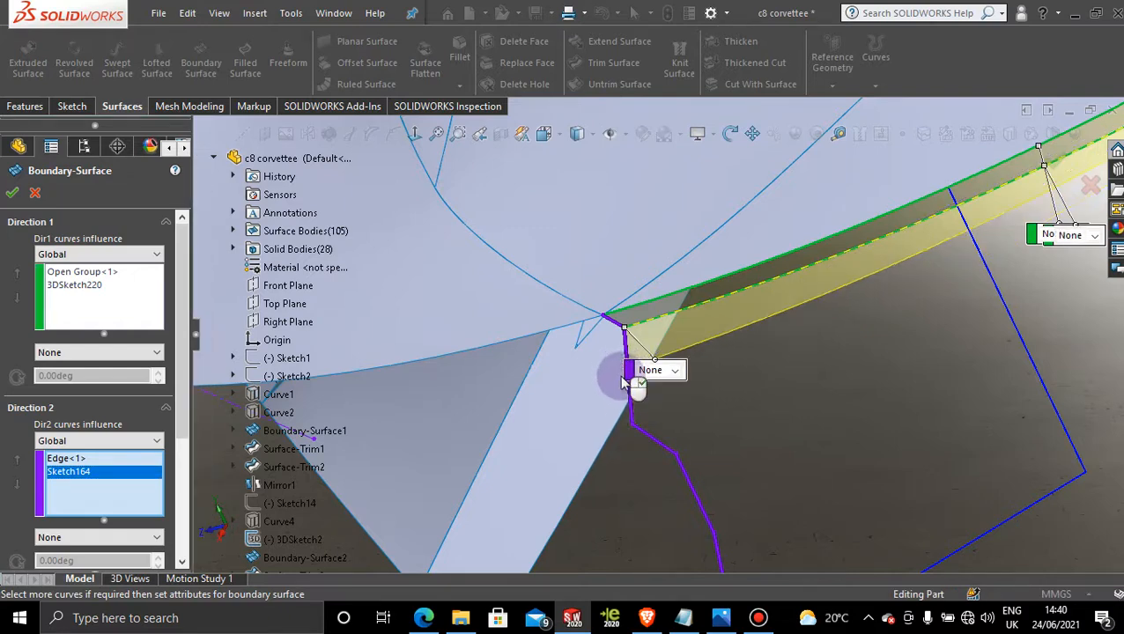
Set the centre profile curve's tangency to Normal To Profile and move its callout clear of the curve's end handle
{"action": "scroll", "coordinate": [655, 375], "scroll_direction": "down", "scroll_amount": 1}
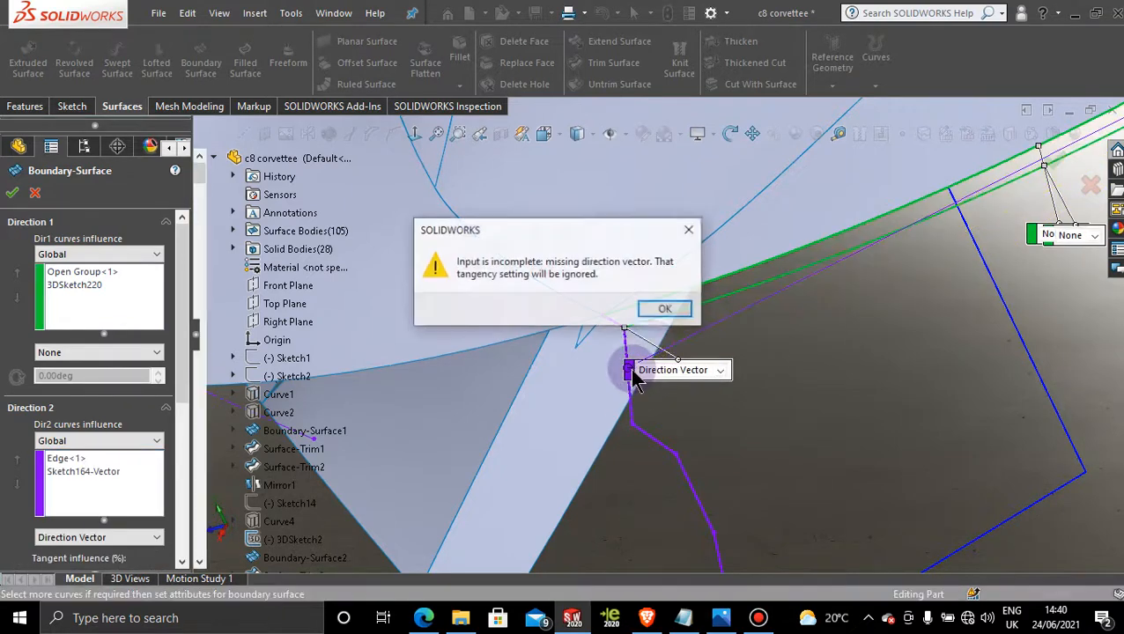
{"action": "left_click", "coordinate": [689, 230]}
{"action": "scroll", "coordinate": [716, 370], "scroll_direction": "down", "scroll_amount": 1}
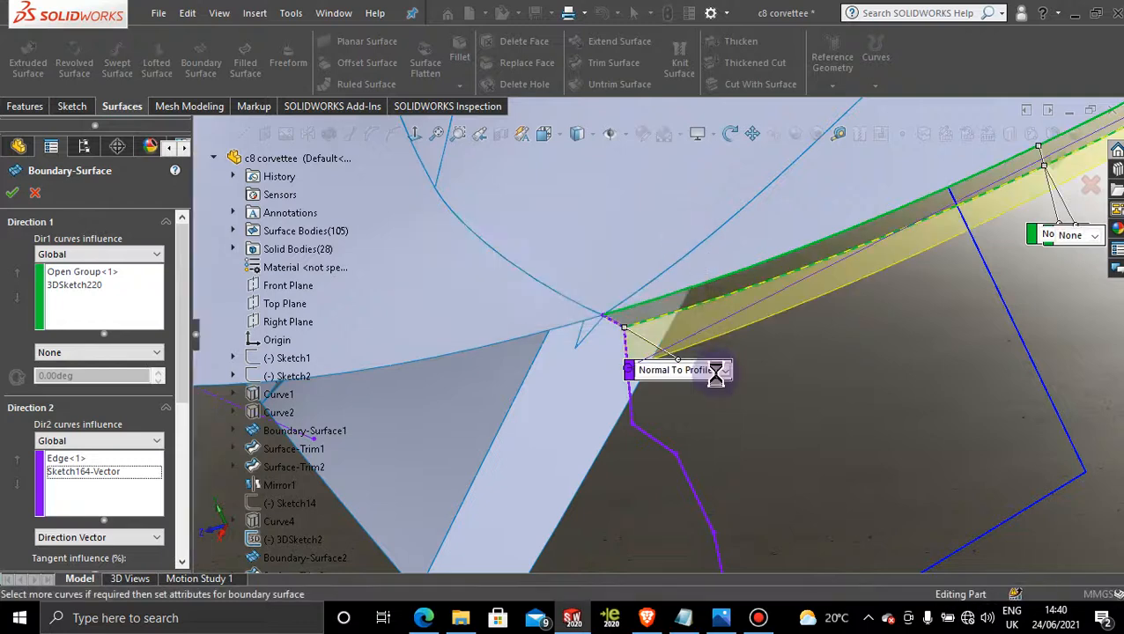
{"action": "left_click", "coordinate": [627, 372]}
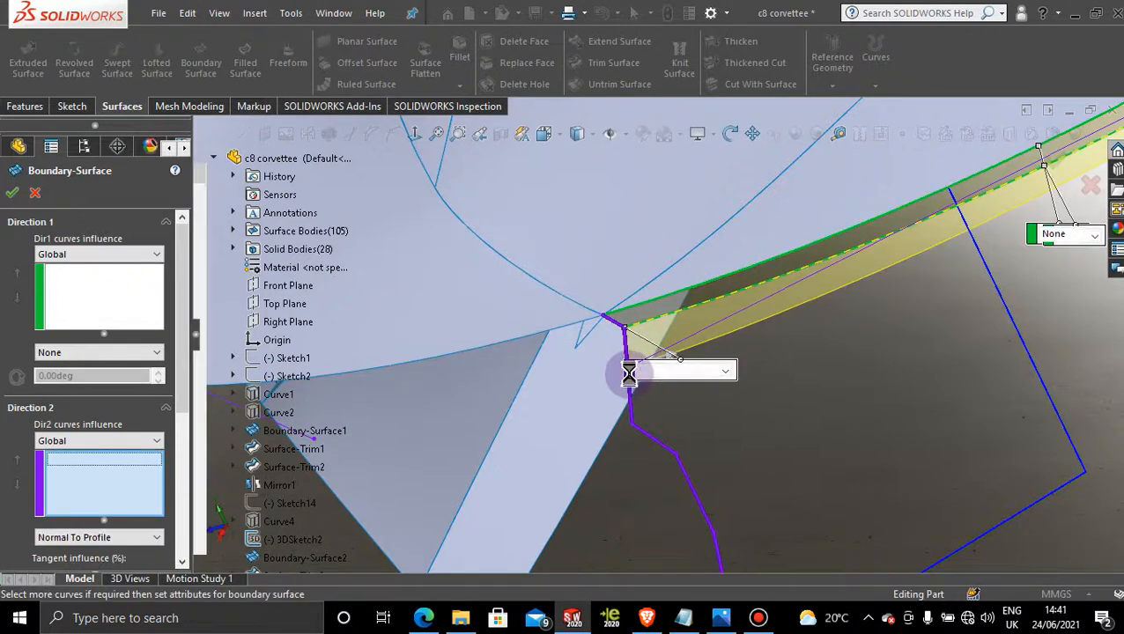
{"action": "left_click_drag", "start_coordinate": [629, 372], "coordinate": [608, 483]}
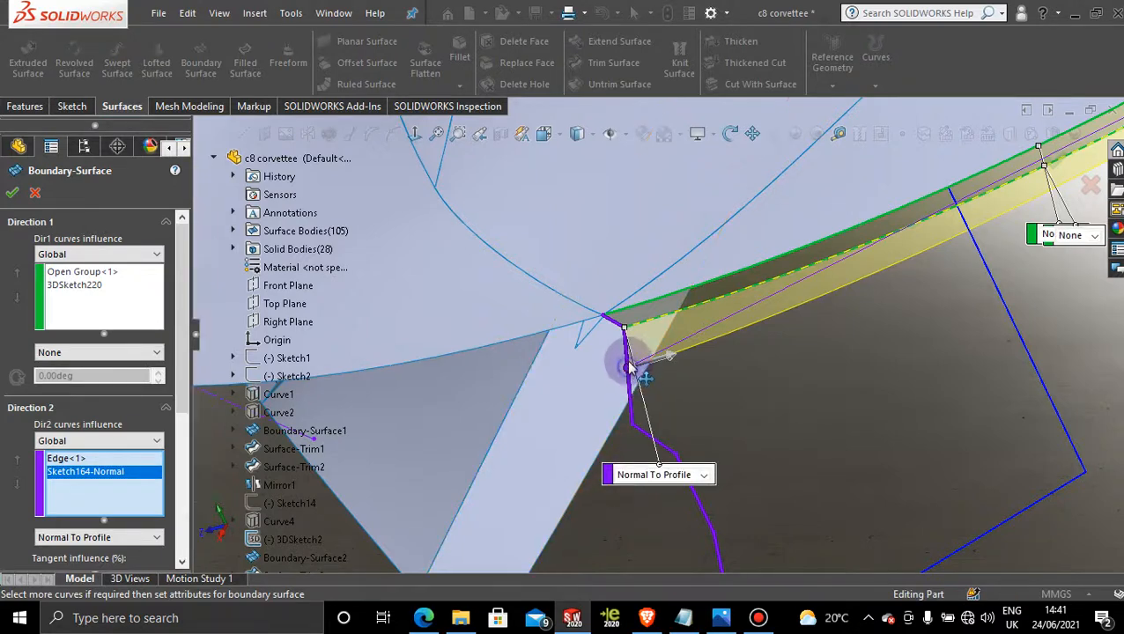
Shorten the centre profile curve to the spline's endpoint and create the boundary surface
{"action": "left_click_drag", "start_coordinate": [628, 370], "coordinate": [625, 328]}
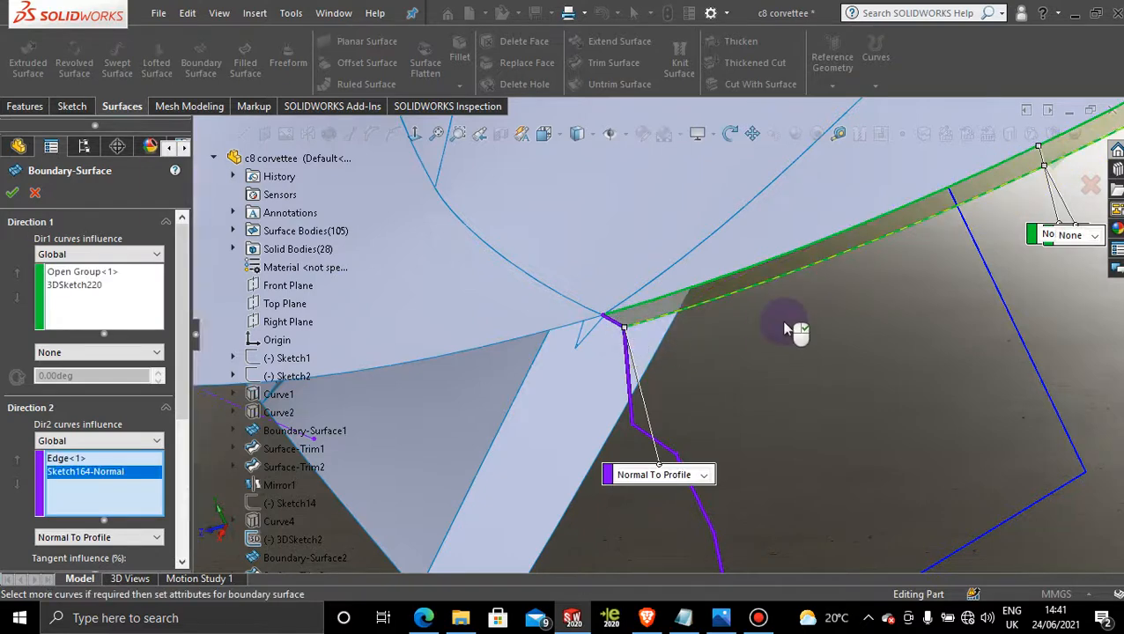
{"action": "scroll", "coordinate": [784, 329], "scroll_direction": "up", "scroll_amount": 3}
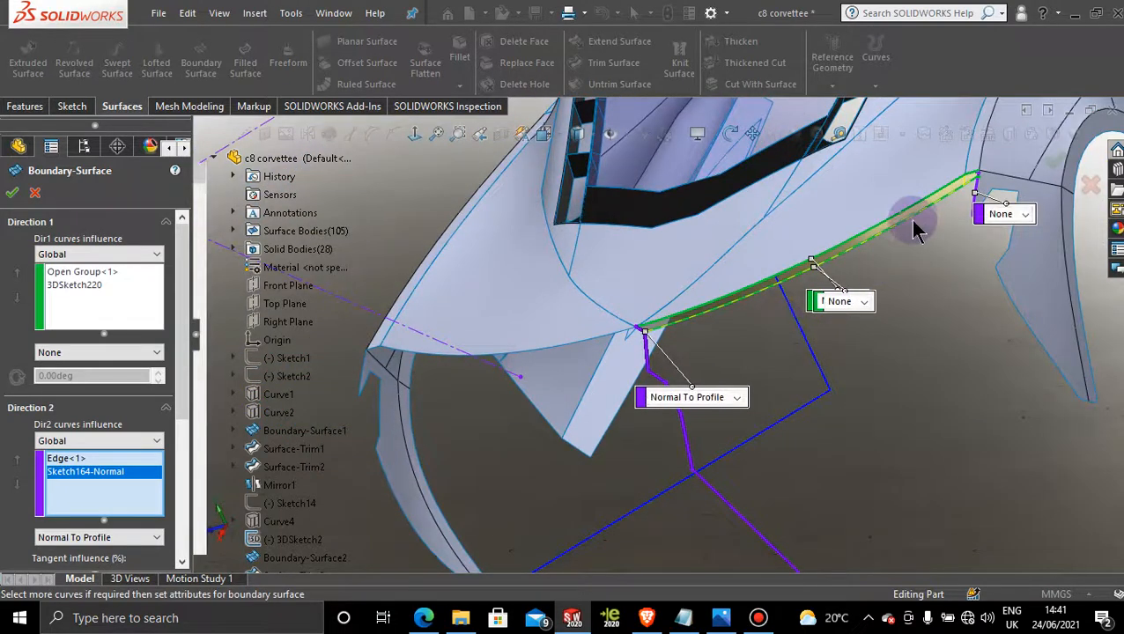
{"action": "scroll", "coordinate": [916, 231], "scroll_direction": "up", "scroll_amount": 1}
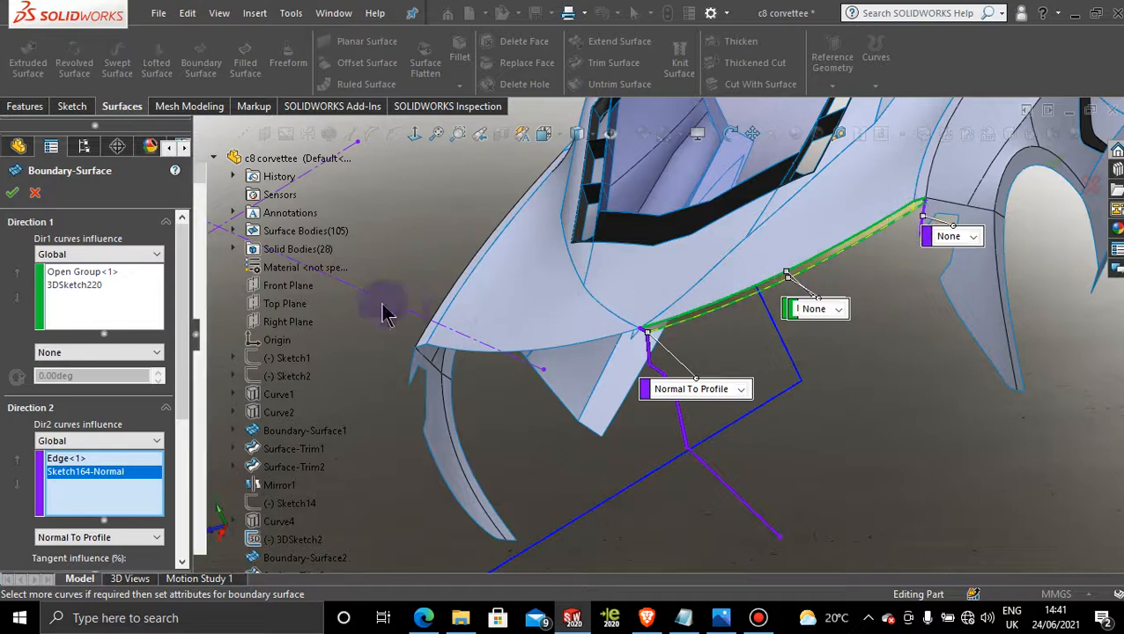
{"action": "scroll", "coordinate": [384, 311], "scroll_direction": "down", "scroll_amount": 1}
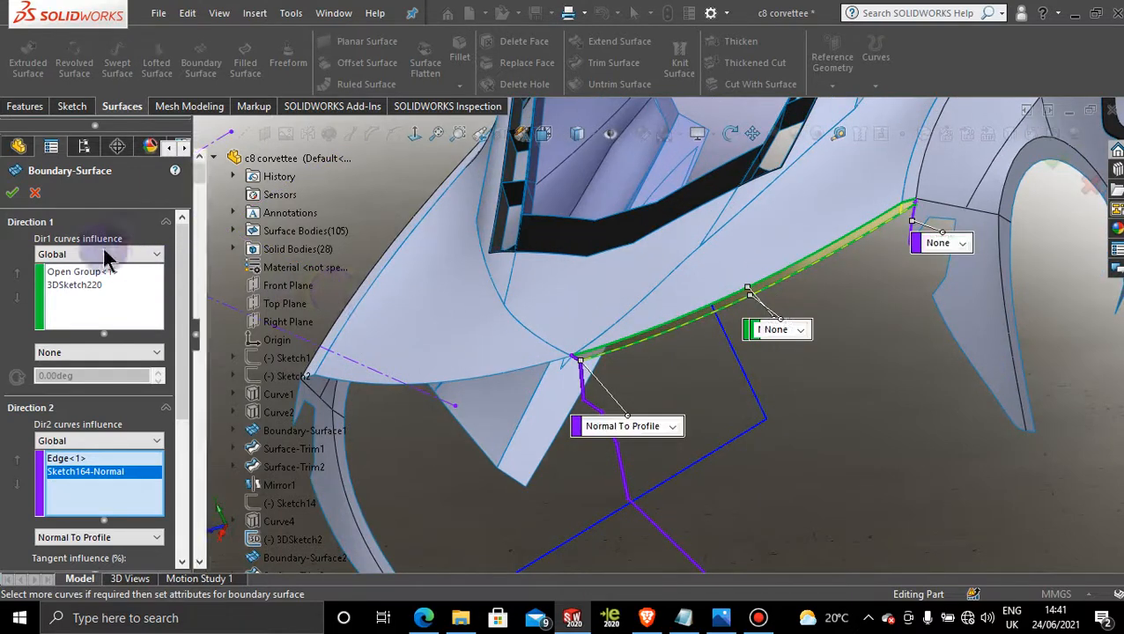
{"action": "left_click", "coordinate": [12, 192]}
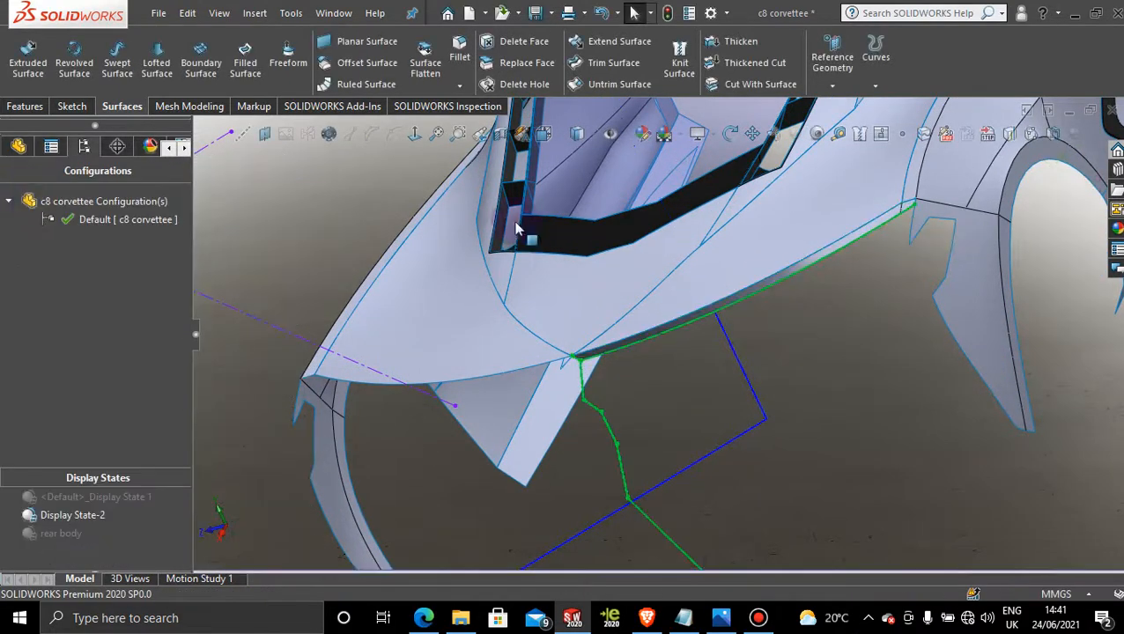
Inspect the new boundary surface strip under the rear deck edge from the side and rear, both close up and against the whole body
{"action": "left_click", "coordinate": [803, 339]}
{"action": "middle_click_drag", "start_coordinate": [808, 381], "coordinate": [923, 296]}
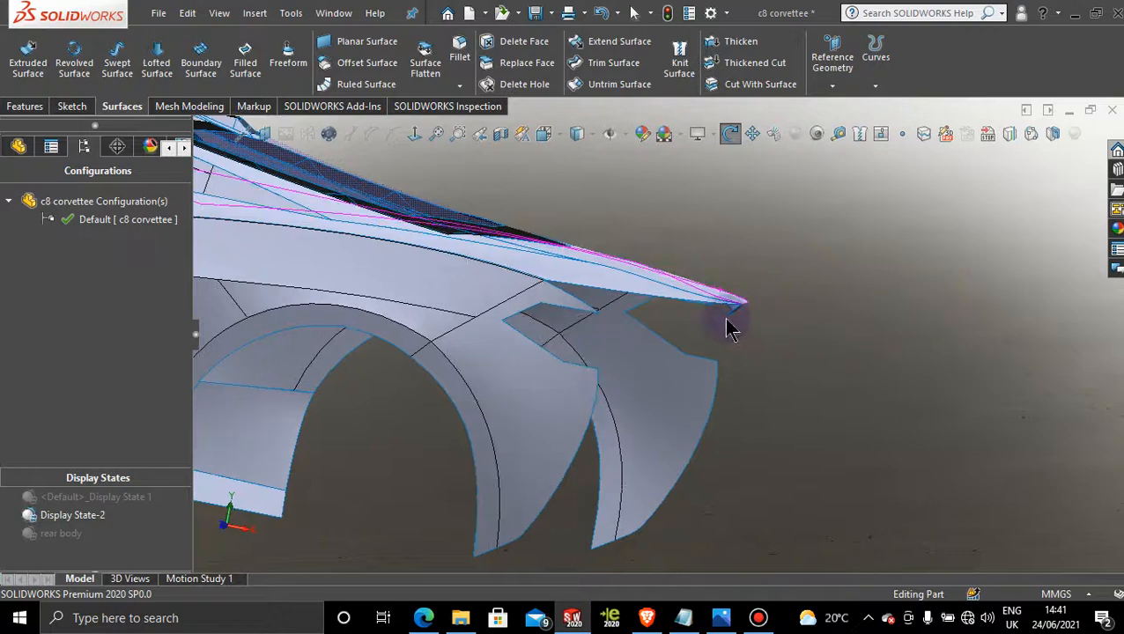
{"action": "middle_click_drag", "start_coordinate": [800, 311], "coordinate": [716, 338]}
{"action": "scroll", "coordinate": [718, 307], "scroll_direction": "down", "scroll_amount": 3}
{"action": "middle_click_drag", "start_coordinate": [632, 396], "coordinate": [622, 371]}
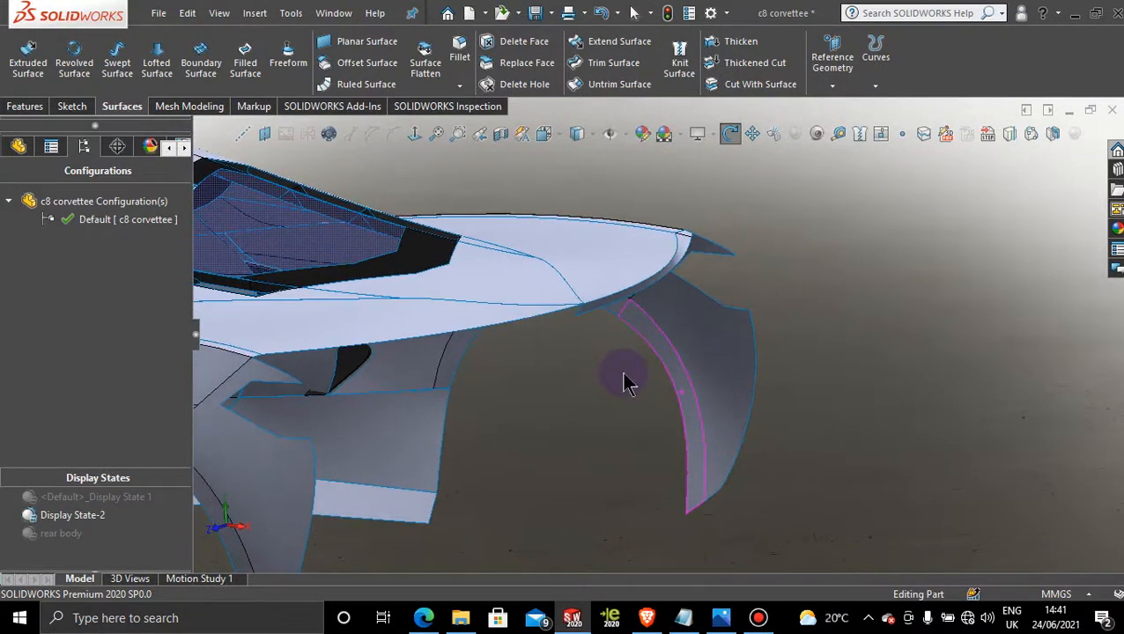
{"action": "key", "text": "Escape"}
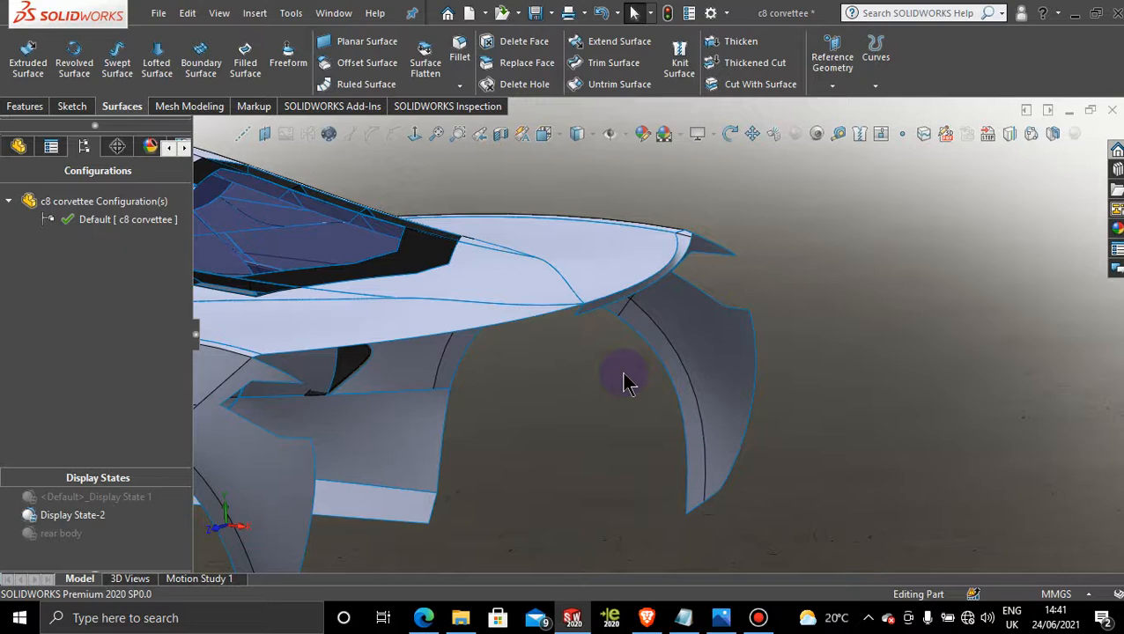
{"action": "scroll", "coordinate": [622, 375], "scroll_direction": "up", "scroll_amount": 2}
{"action": "scroll", "coordinate": [569, 367], "scroll_direction": "down", "scroll_amount": 4}
{"action": "middle_click_drag", "start_coordinate": [609, 316], "coordinate": [598, 359]}
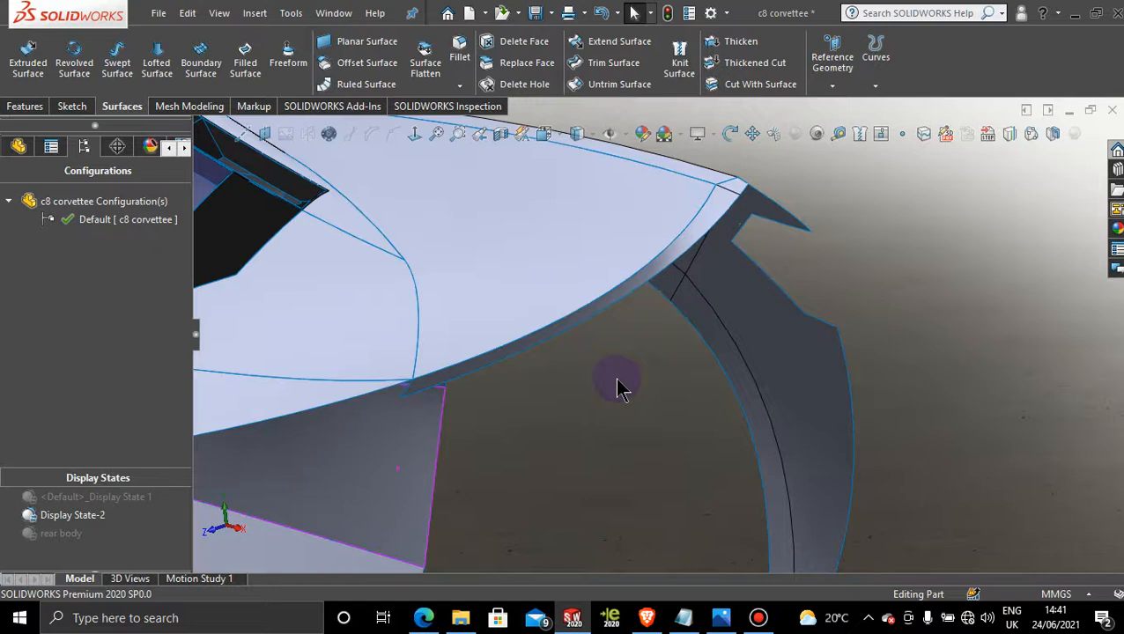
{"action": "scroll", "coordinate": [616, 379], "scroll_direction": "up", "scroll_amount": 3}
{"action": "mouse_move", "coordinate": [616, 379]}
{"action": "middle_mouse_down"}
{"action": "mouse_move", "coordinate": [603, 382]}
{"action": "mouse_move", "coordinate": [610, 389]}
{"action": "middle_mouse_up"}
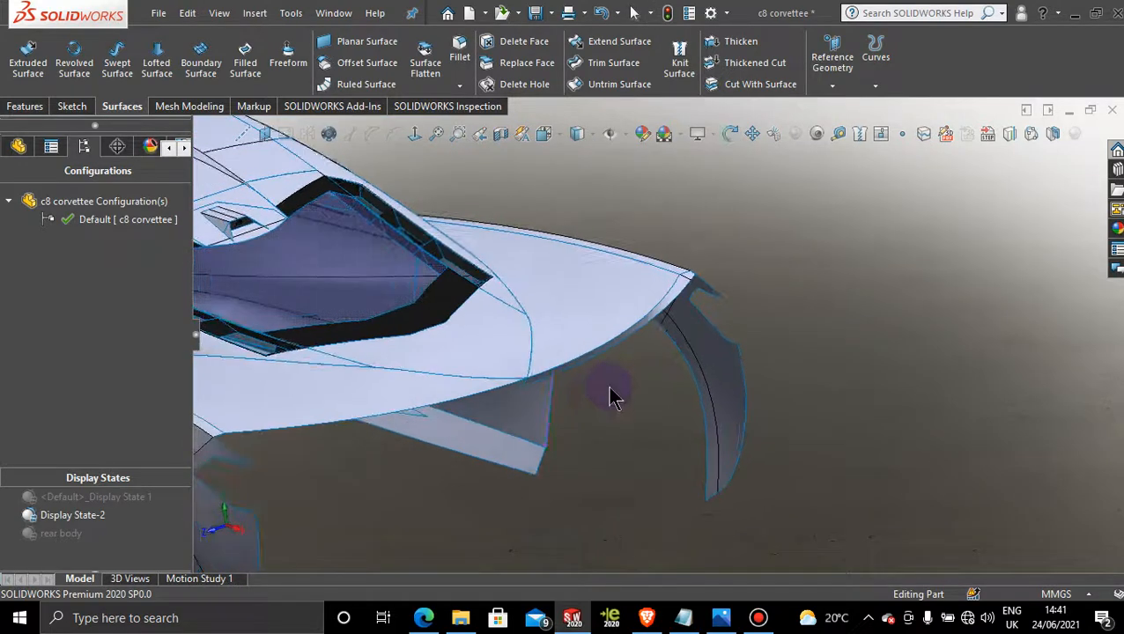
{"action": "scroll", "coordinate": [610, 388], "scroll_direction": "up", "scroll_amount": 4}
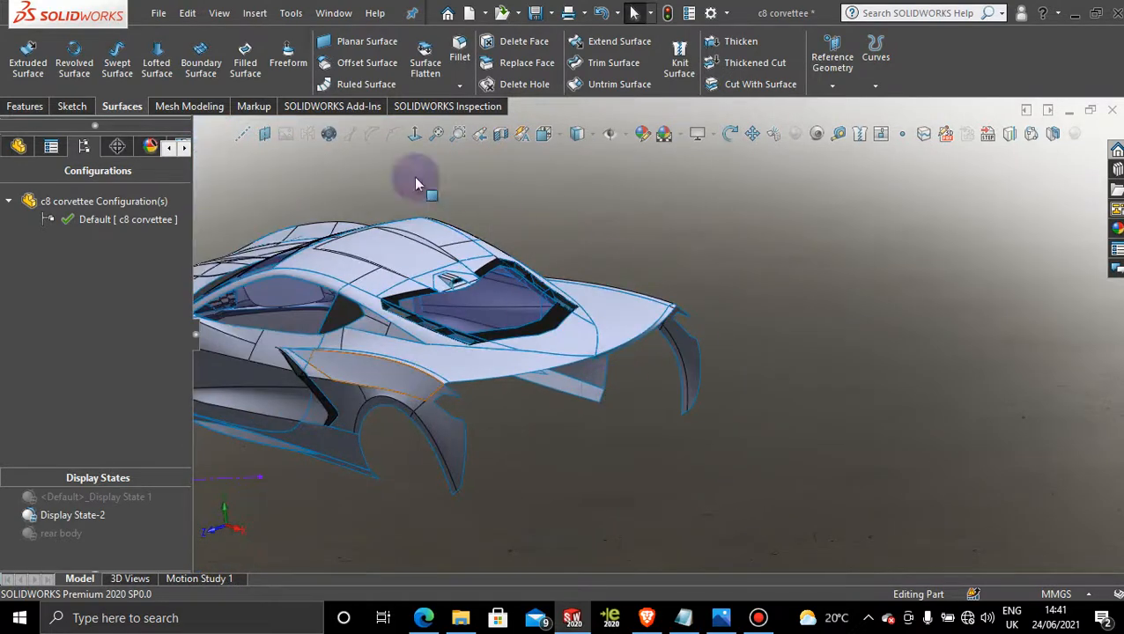
Mirror the boundary surface strip under the rear deck edge about the Front Plane
{"action": "scroll", "coordinate": [371, 345], "scroll_direction": "up", "scroll_amount": 2}
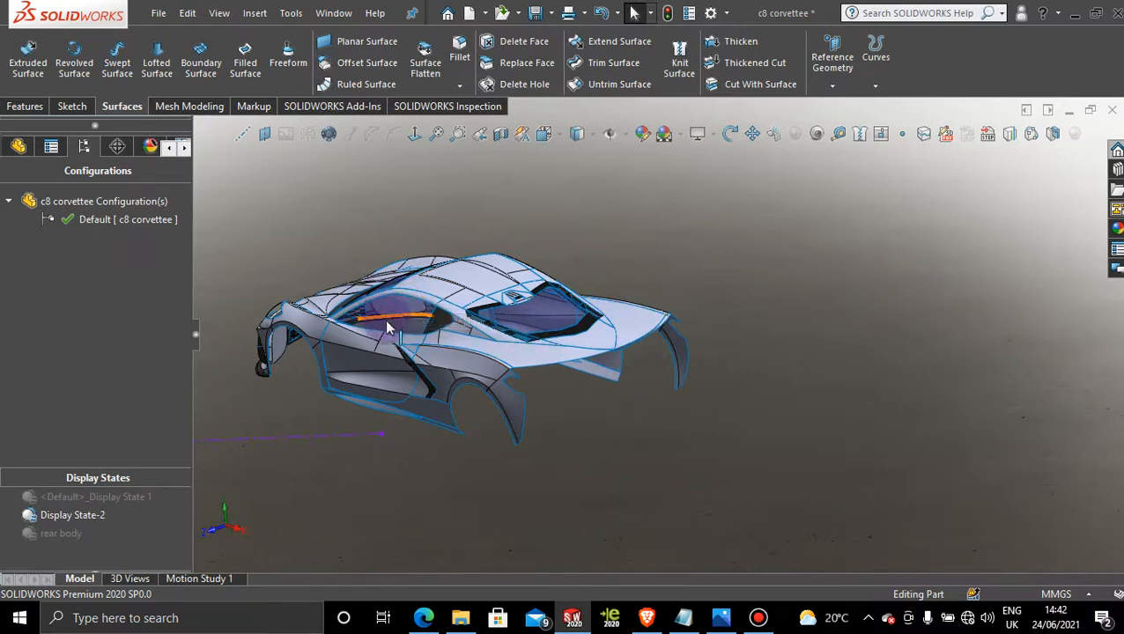
{"action": "left_click", "coordinate": [851, 280]}
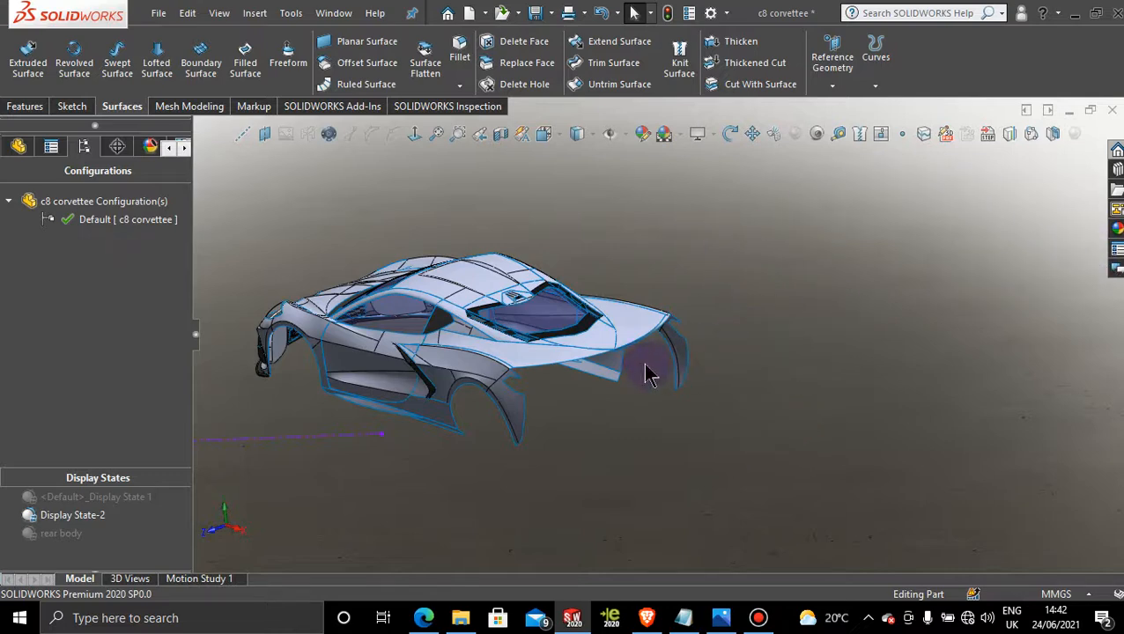
{"action": "scroll", "coordinate": [648, 375], "scroll_direction": "down", "scroll_amount": 4}
{"action": "middle_click_drag", "start_coordinate": [636, 376], "coordinate": [612, 366]}
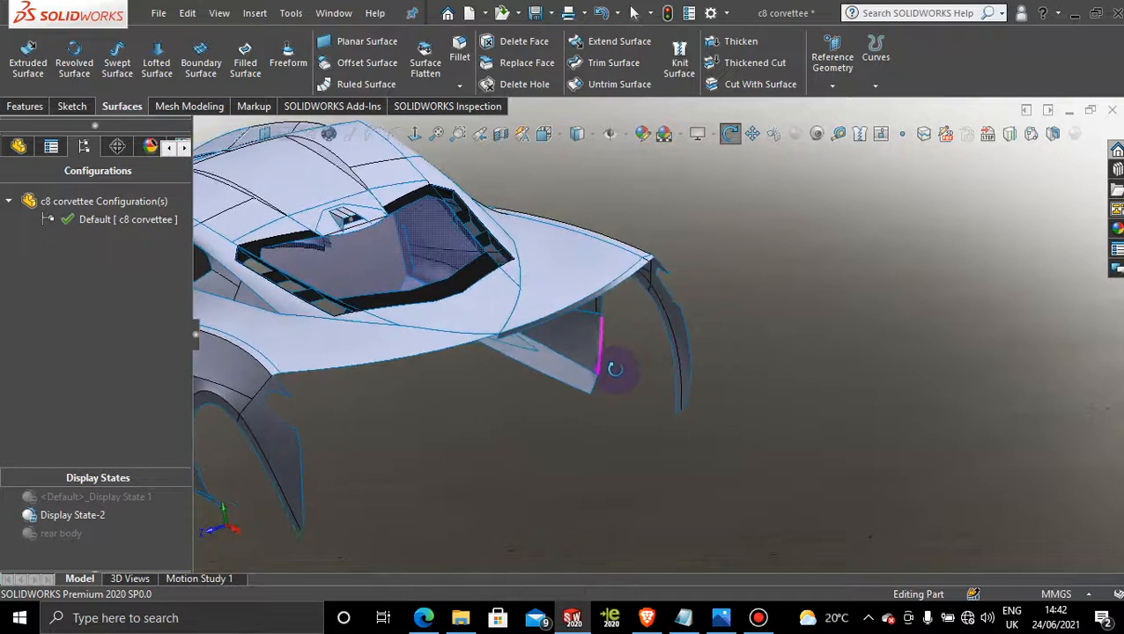
{"action": "scroll", "coordinate": [614, 369], "scroll_direction": "up", "scroll_amount": 3}
{"action": "scroll", "coordinate": [556, 329], "scroll_direction": "down", "scroll_amount": 5}
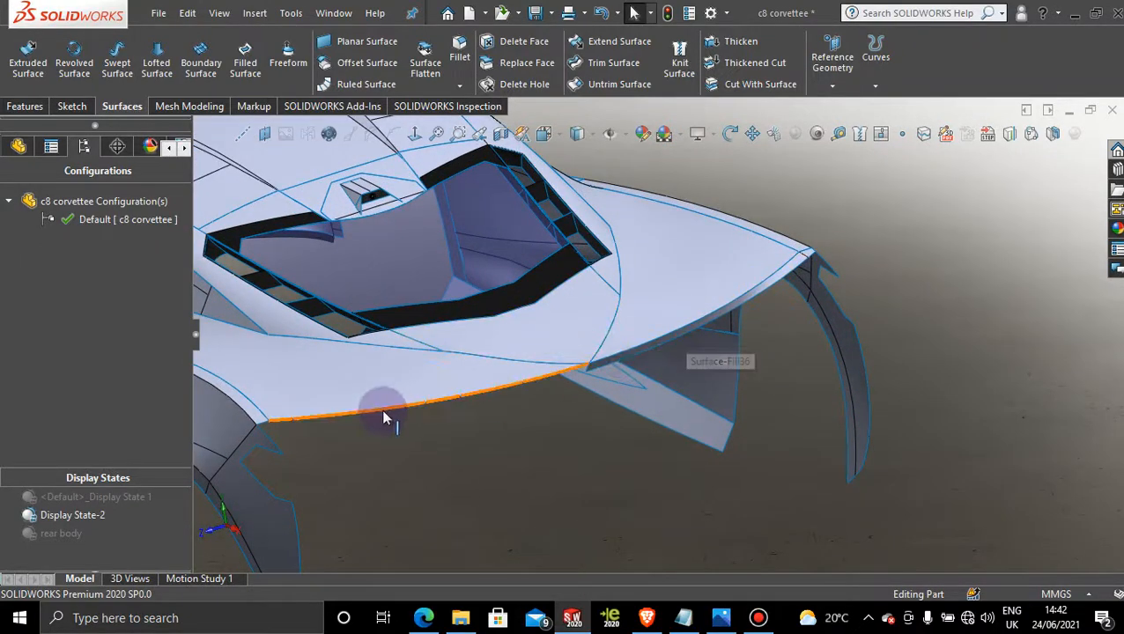
{"action": "left_click", "coordinate": [44, 106]}
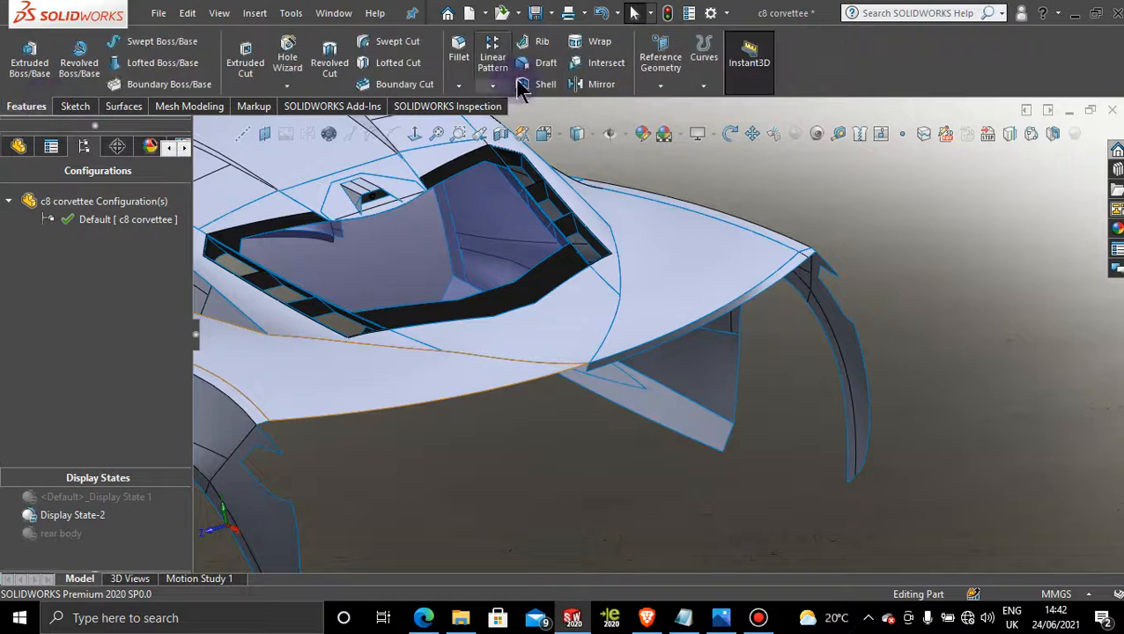
{"action": "left_click", "coordinate": [597, 92]}
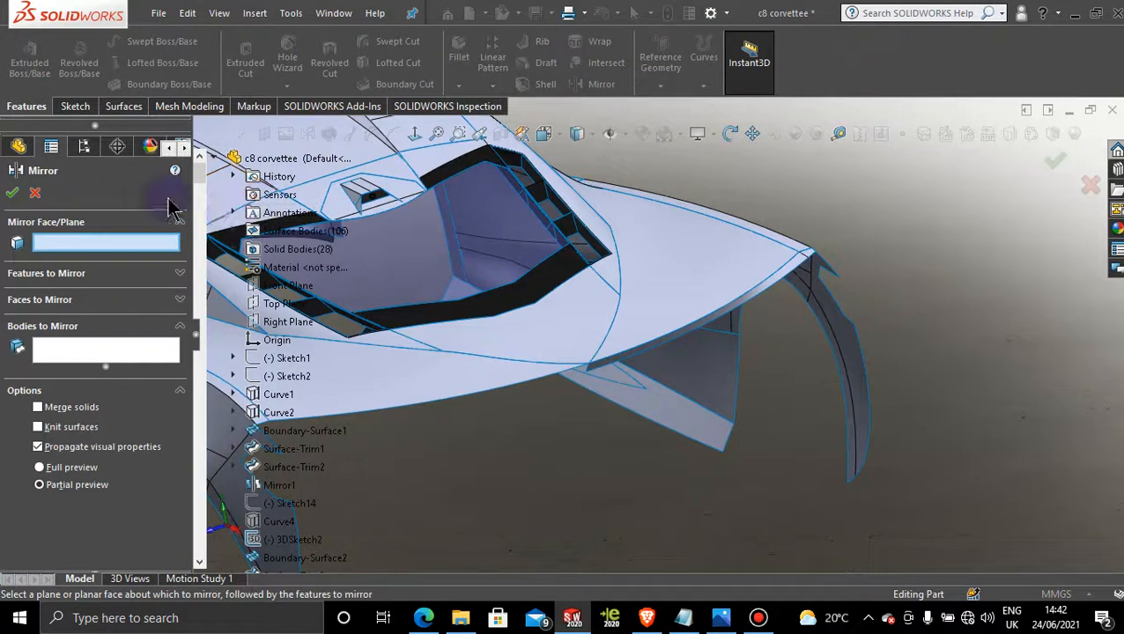
{"action": "left_click", "coordinate": [284, 285]}
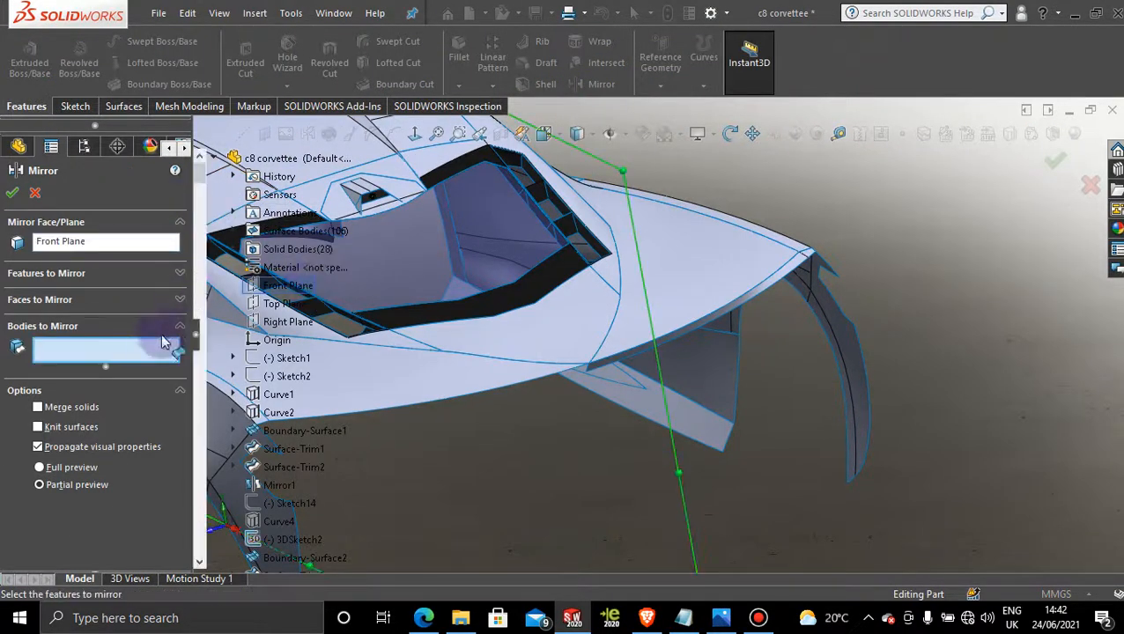
{"action": "left_click", "coordinate": [738, 310]}
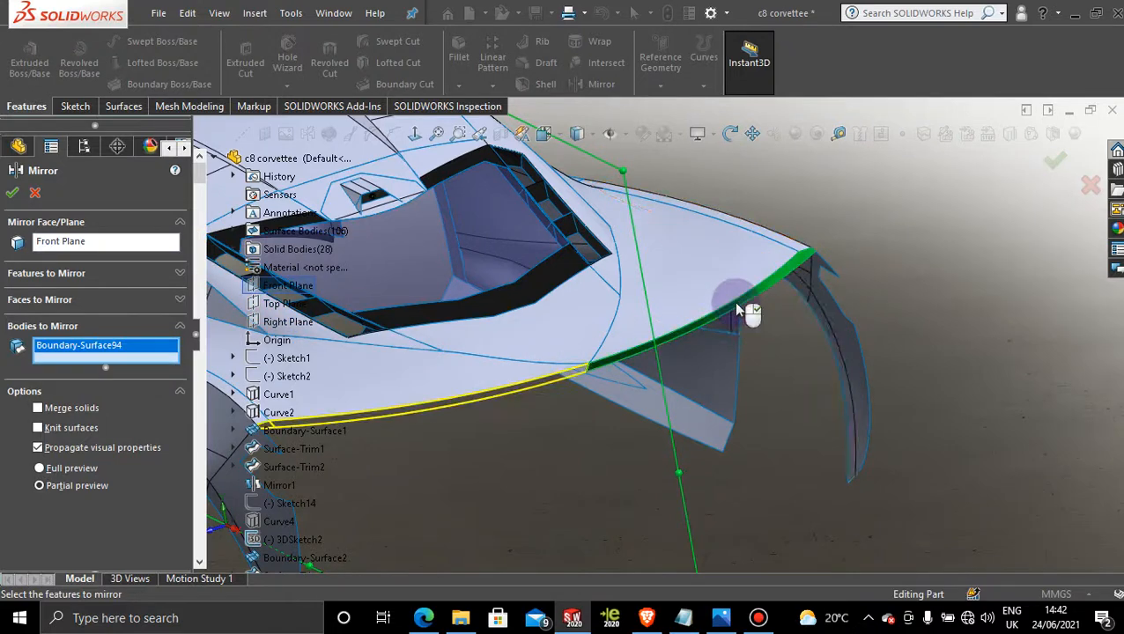
{"action": "left_click", "coordinate": [19, 195]}
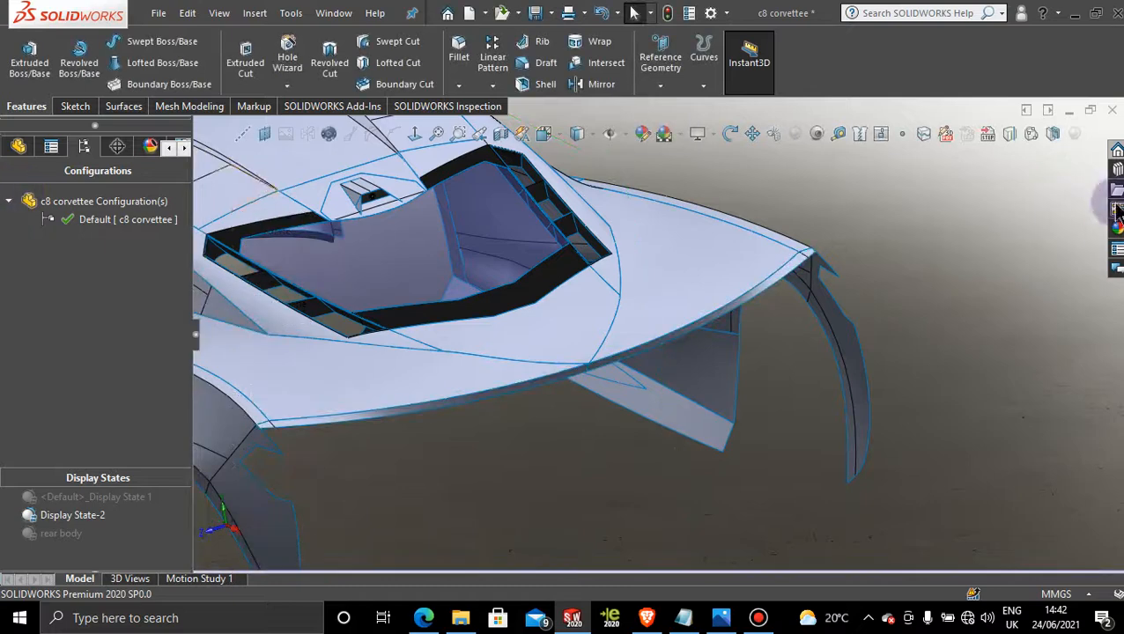
Show the centre profile sketch, Sketch164, which is absorbed under the Boundary-Surface94 feature
{"action": "middle_click_drag", "start_coordinate": [958, 284], "coordinate": [689, 366]}
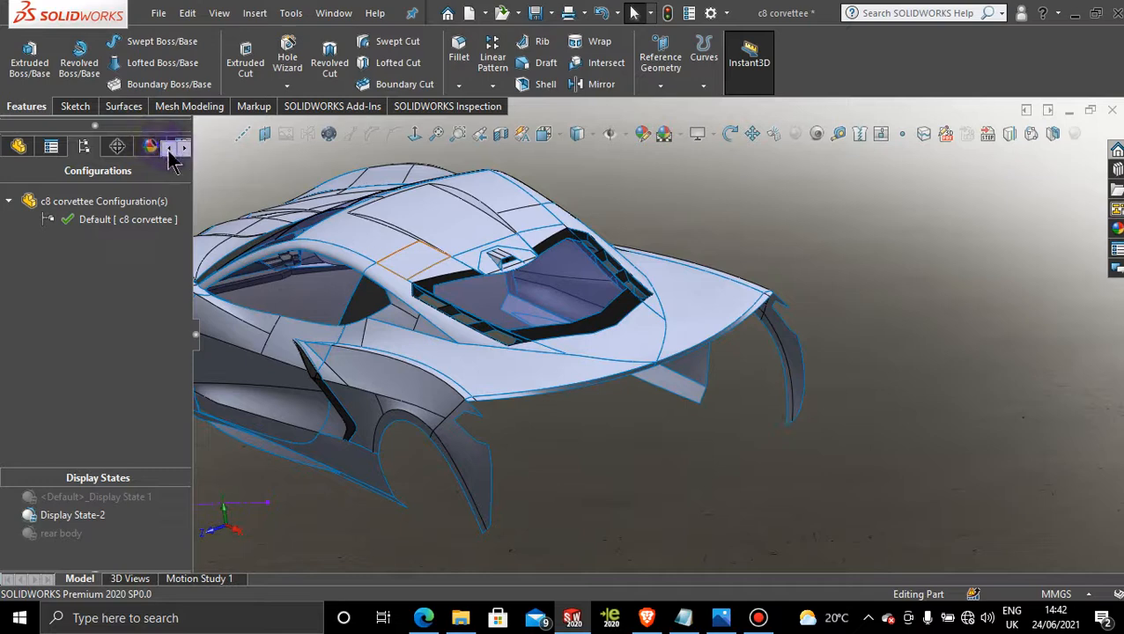
{"action": "left_click", "coordinate": [12, 149]}
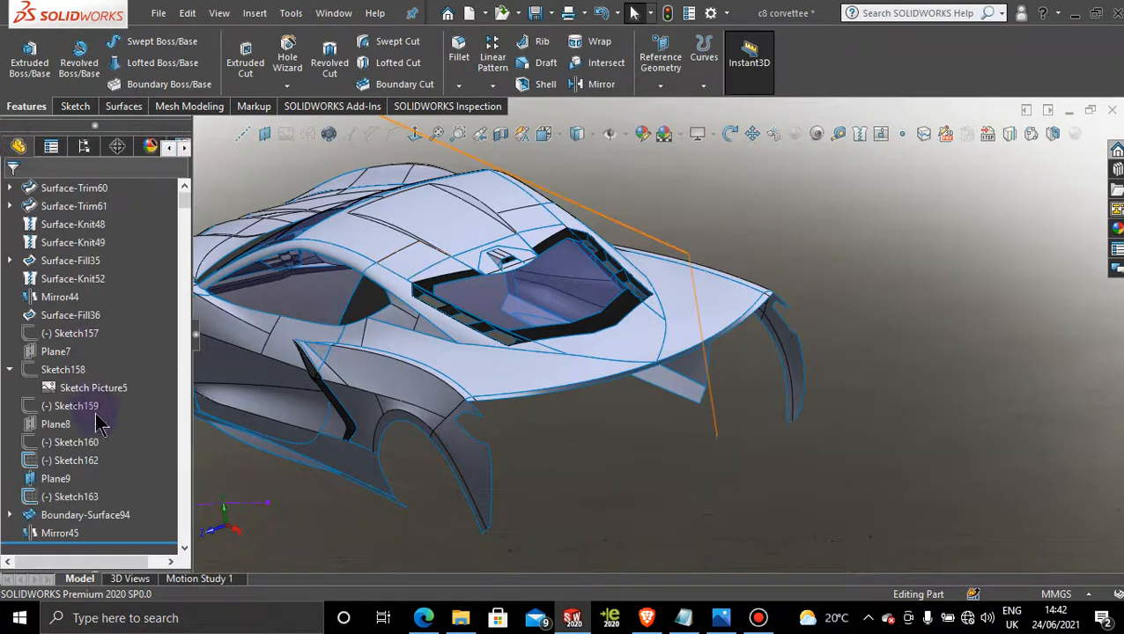
{"action": "mouse_move", "coordinate": [183, 538]}
{"action": "left_mouse_down"}
{"action": "mouse_move", "coordinate": [181, 232]}
{"action": "mouse_move", "coordinate": [163, 548]}
{"action": "left_mouse_up"}
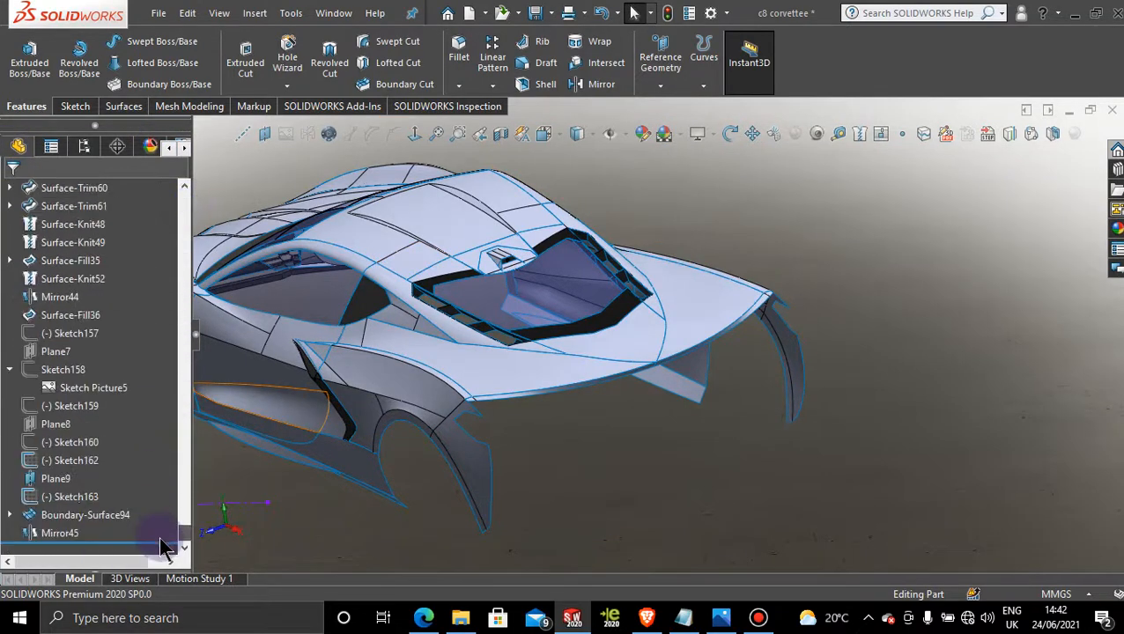
{"action": "left_click", "coordinate": [10, 516]}
{"action": "scroll", "coordinate": [95, 528], "scroll_direction": "down", "scroll_amount": 1}
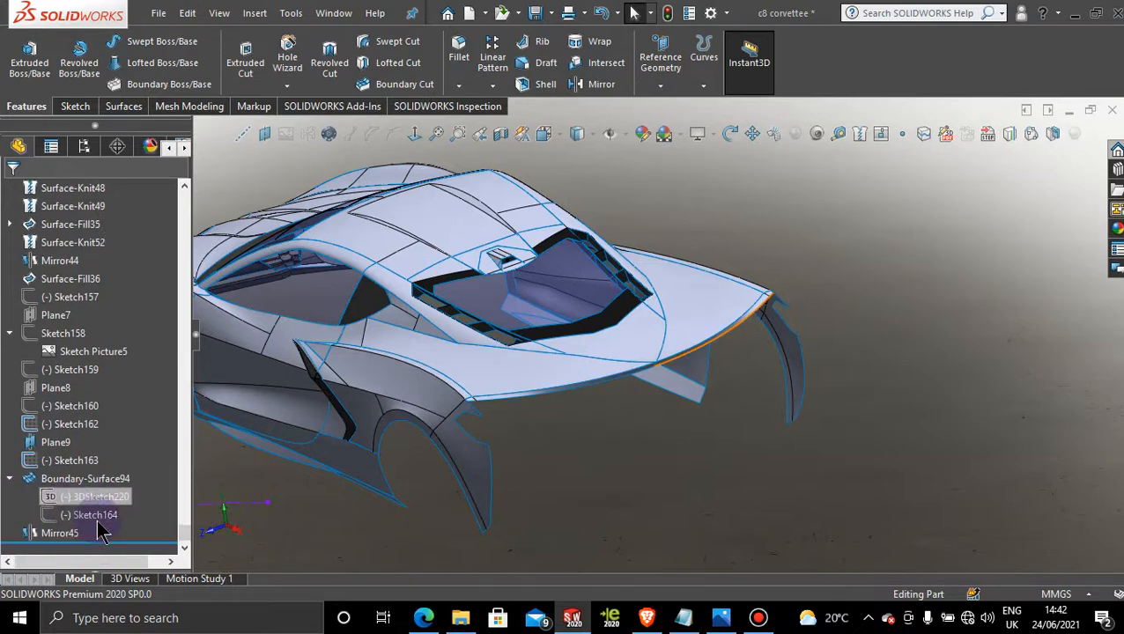
{"action": "left_click", "coordinate": [79, 518]}
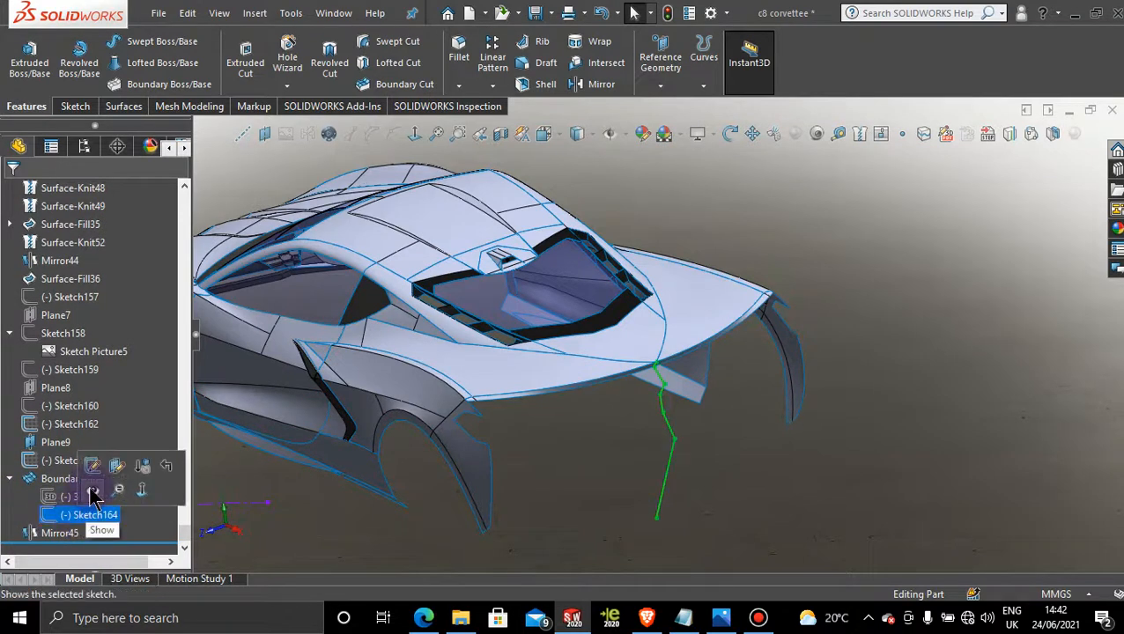
{"action": "left_click", "coordinate": [97, 498]}
{"action": "left_click", "coordinate": [849, 245]}
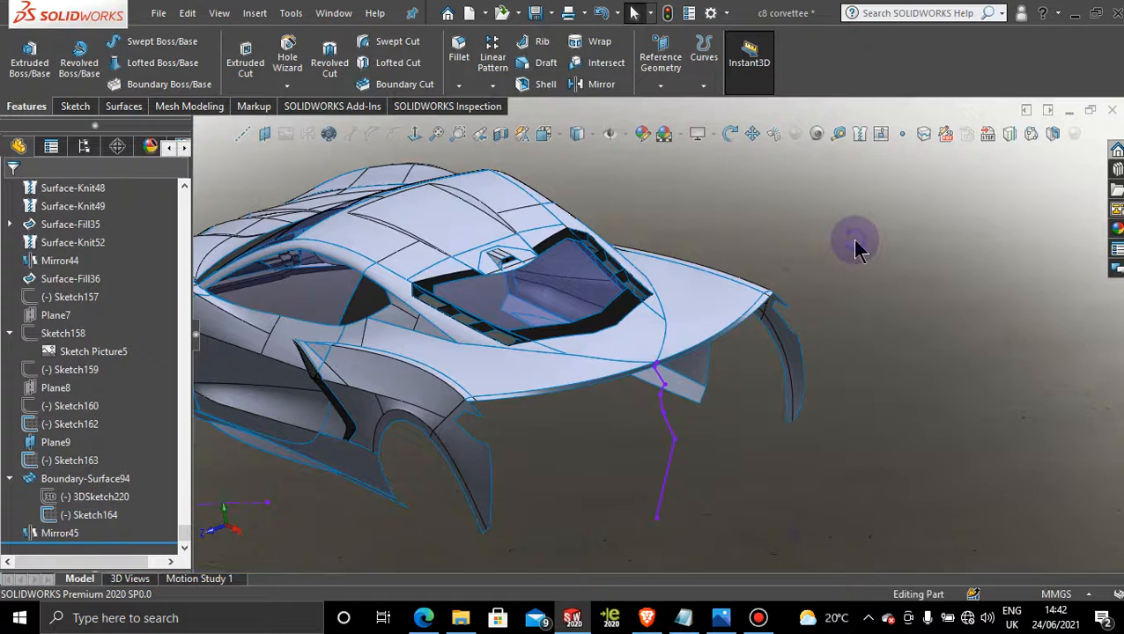
{"action": "left_click", "coordinate": [759, 619]}
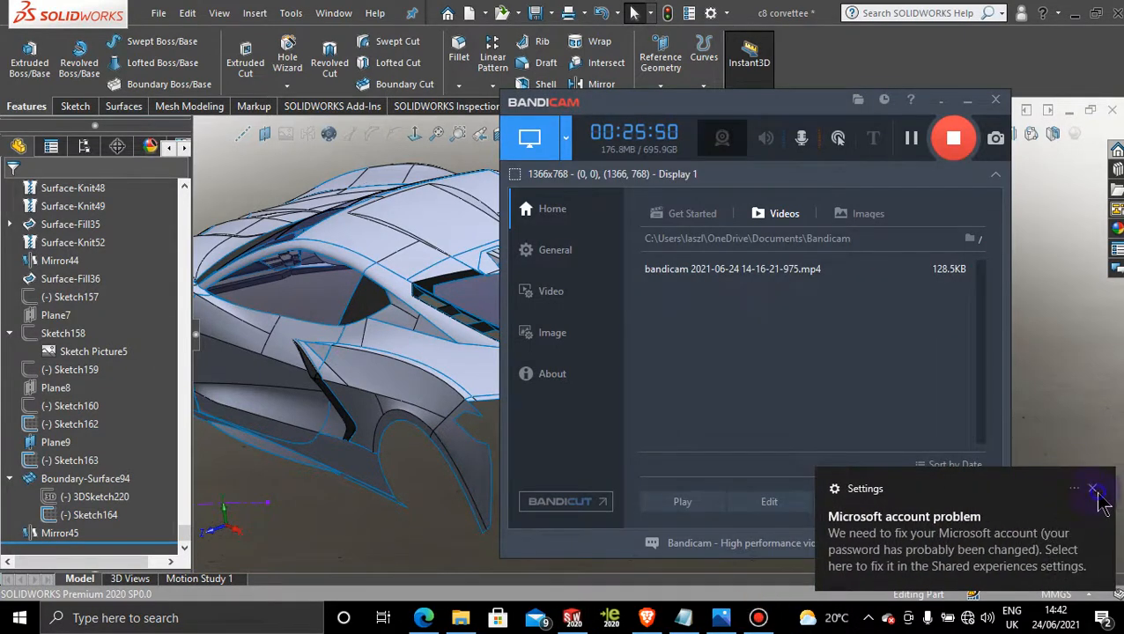
{"action": "left_click", "coordinate": [1093, 489]}
{"action": "left_click", "coordinate": [970, 105]}
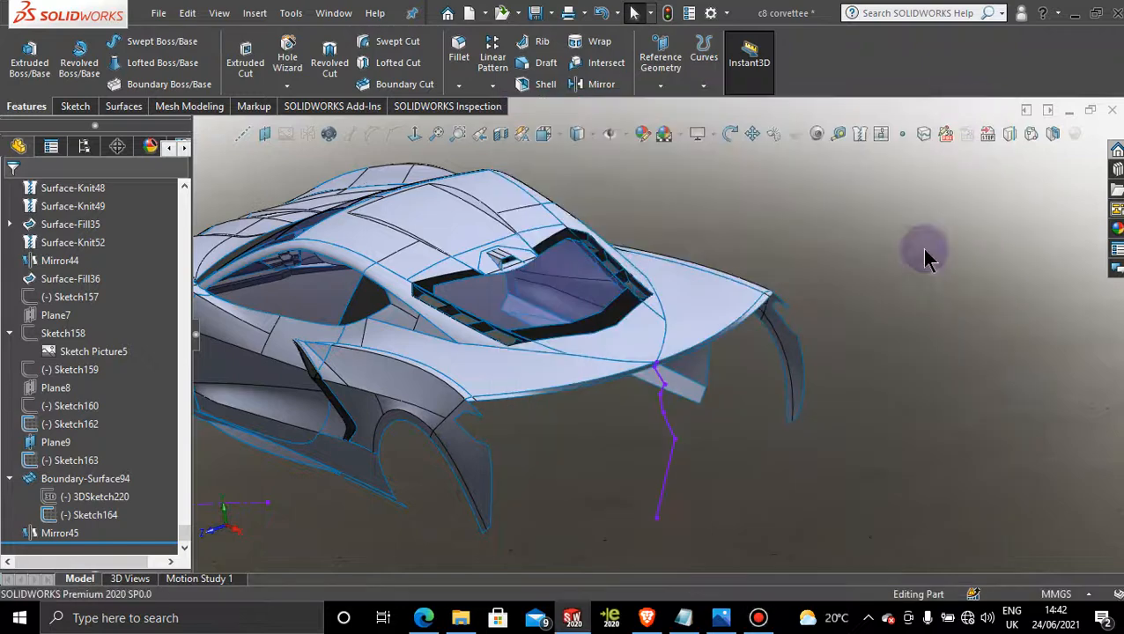
In a new 3D sketch, draw a two-point spline from the centre profile's first corner below the deck edge to the pointed tip of the rear fender
{"action": "mouse_move", "coordinate": [853, 323]}
{"action": "left_mouse_down"}
{"action": "mouse_move", "coordinate": [845, 314]}
{"action": "mouse_move", "coordinate": [862, 304]}
{"action": "left_mouse_up"}
{"action": "middle_click_drag", "start_coordinate": [863, 304], "coordinate": [868, 304]}
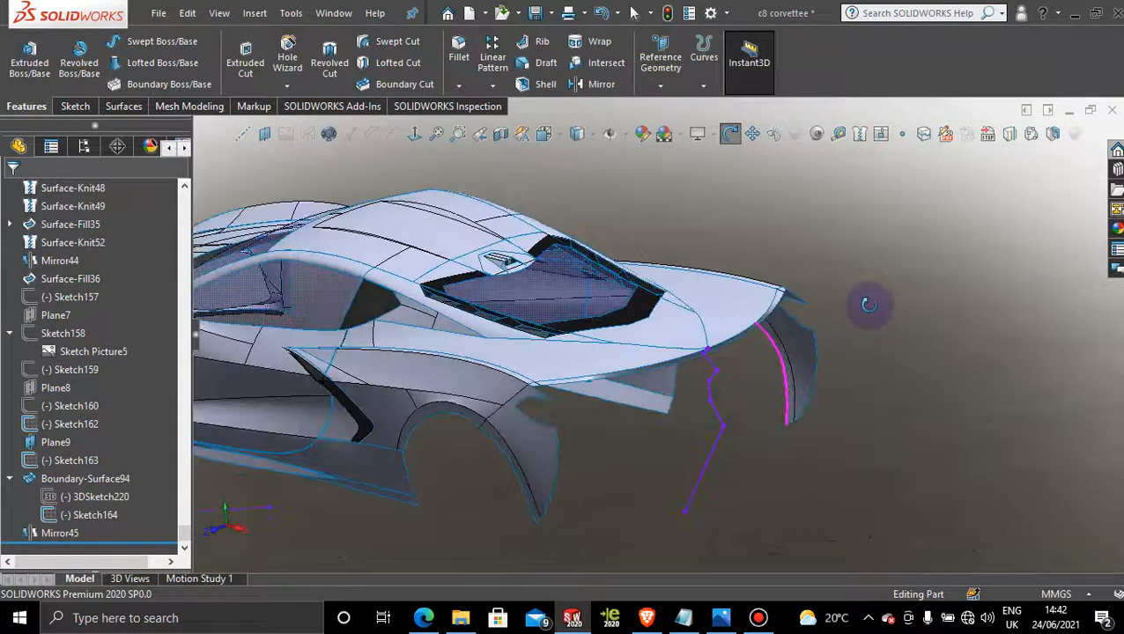
{"action": "scroll", "coordinate": [722, 374], "scroll_direction": "down", "scroll_amount": 4}
{"action": "scroll", "coordinate": [720, 383], "scroll_direction": "up", "scroll_amount": 2}
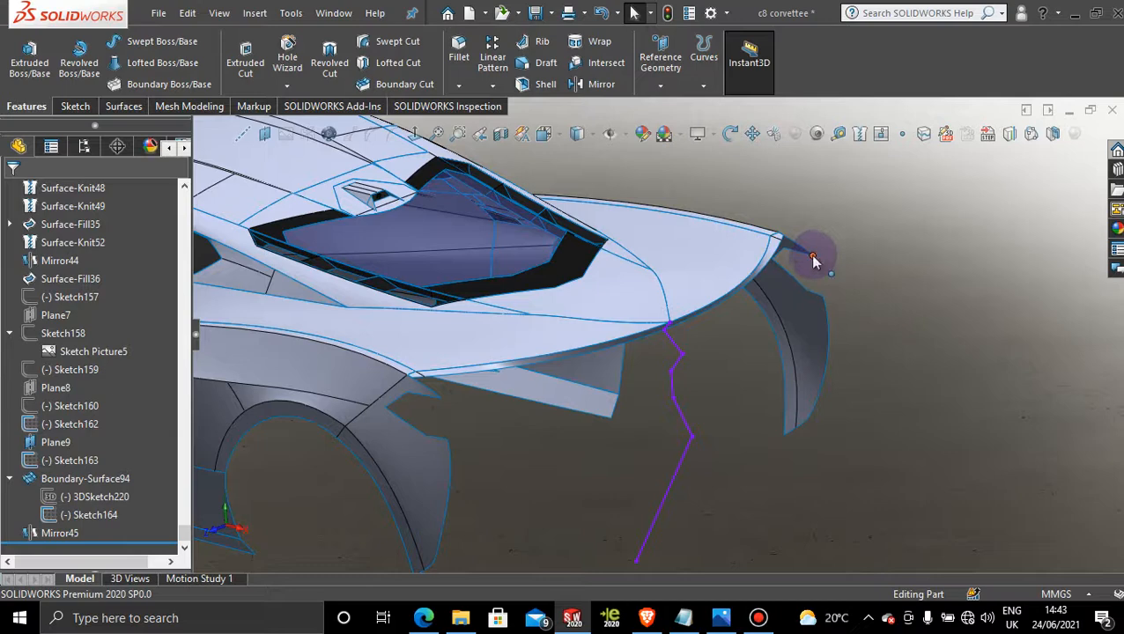
{"action": "middle_click_drag", "start_coordinate": [702, 348], "coordinate": [668, 368]}
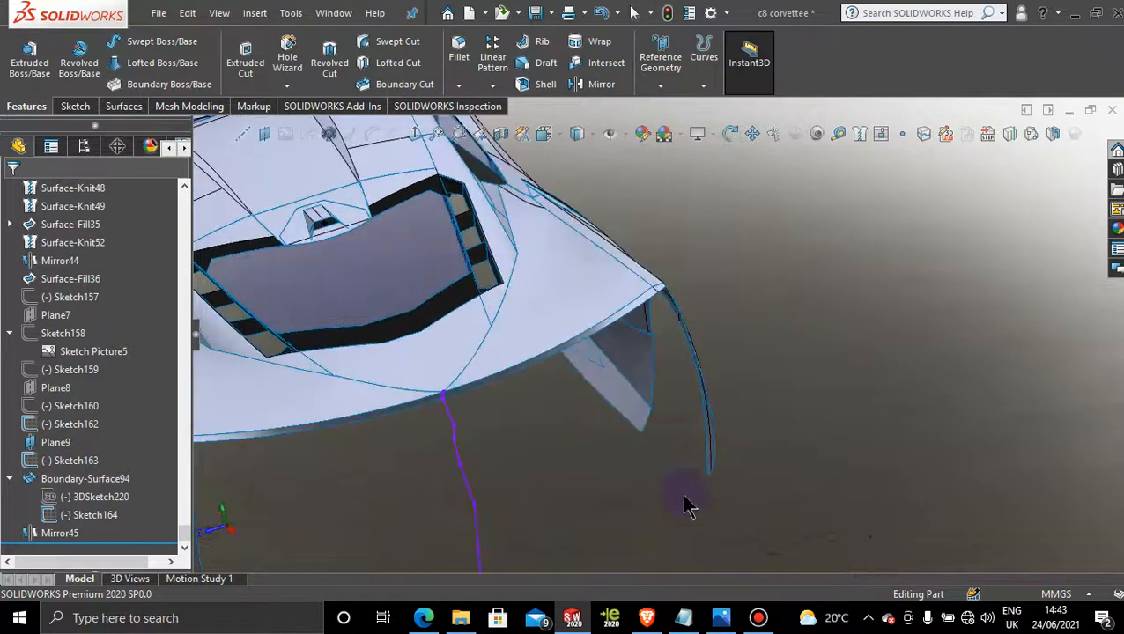
{"action": "mouse_move", "coordinate": [721, 618]}
{"action": "mouse_move", "coordinate": [712, 529]}
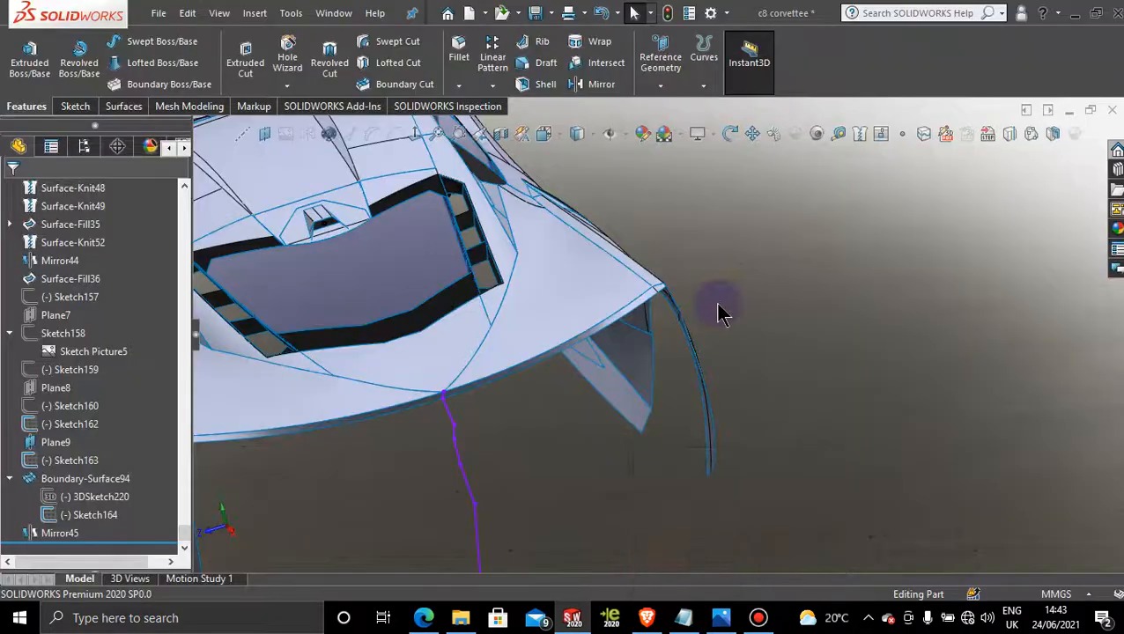
{"action": "left_click", "coordinate": [76, 106]}
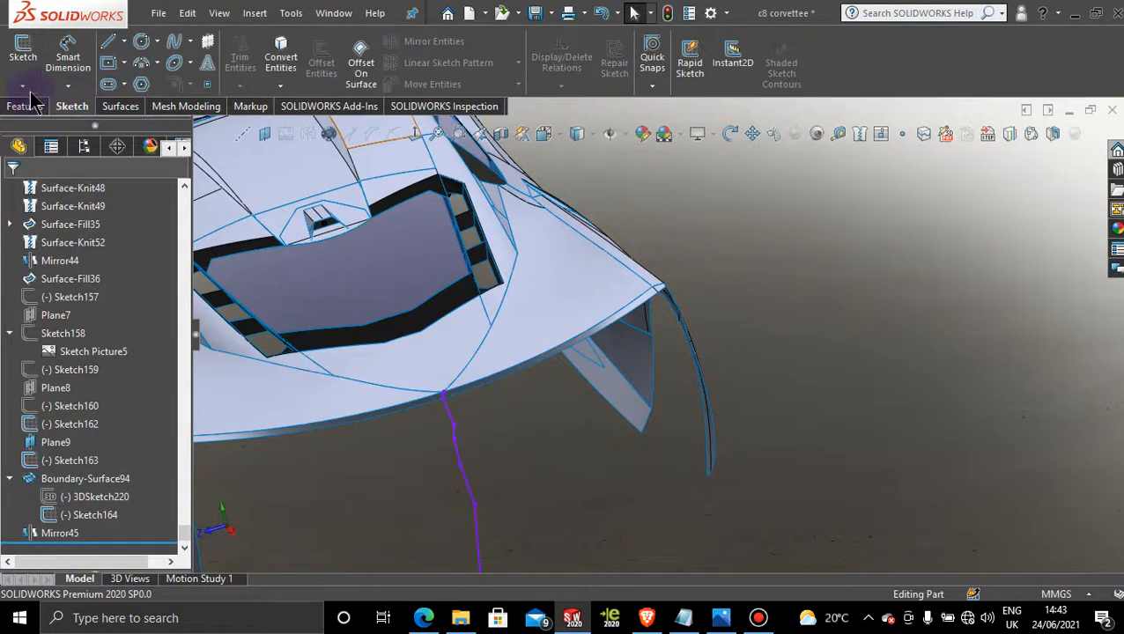
{"action": "left_click", "coordinate": [22, 86]}
{"action": "left_click", "coordinate": [51, 120]}
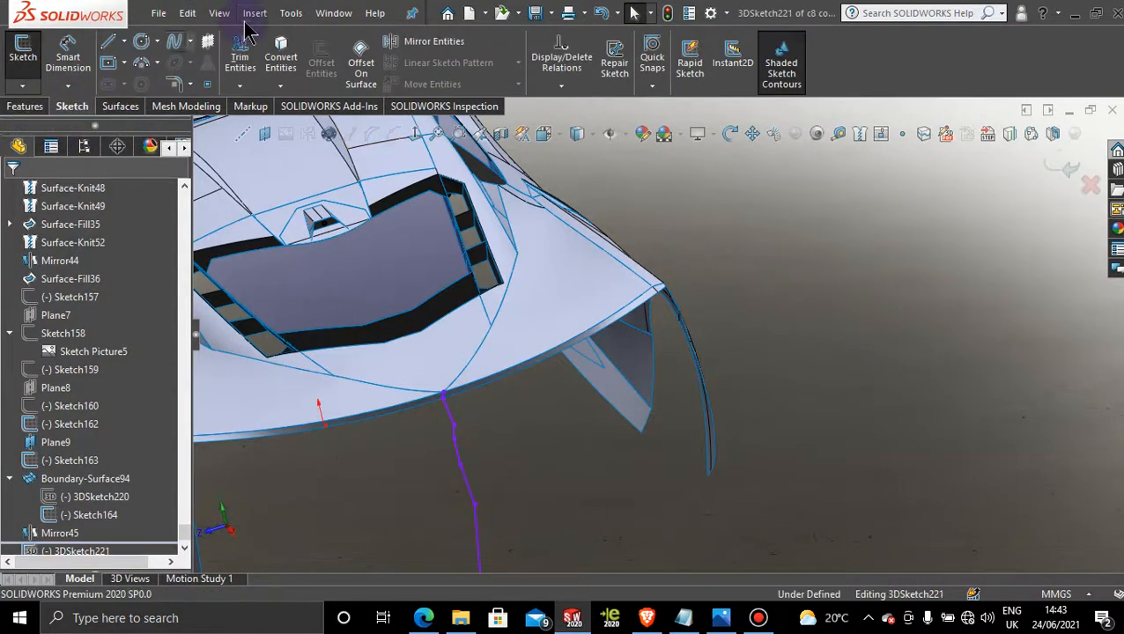
{"action": "left_click", "coordinate": [174, 41]}
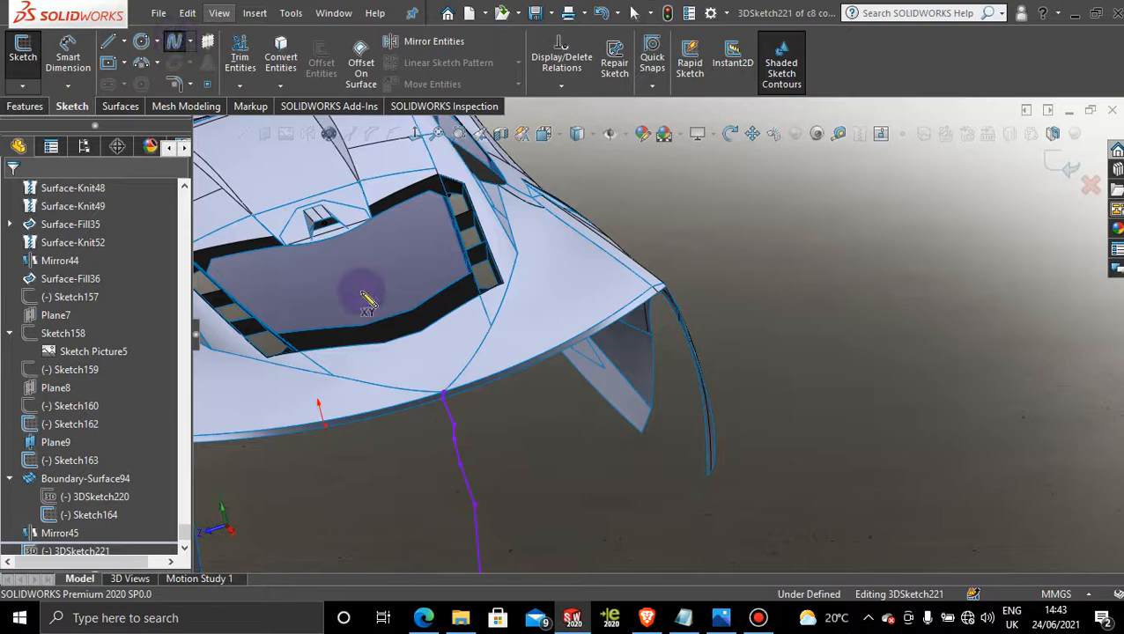
{"action": "left_click", "coordinate": [454, 426]}
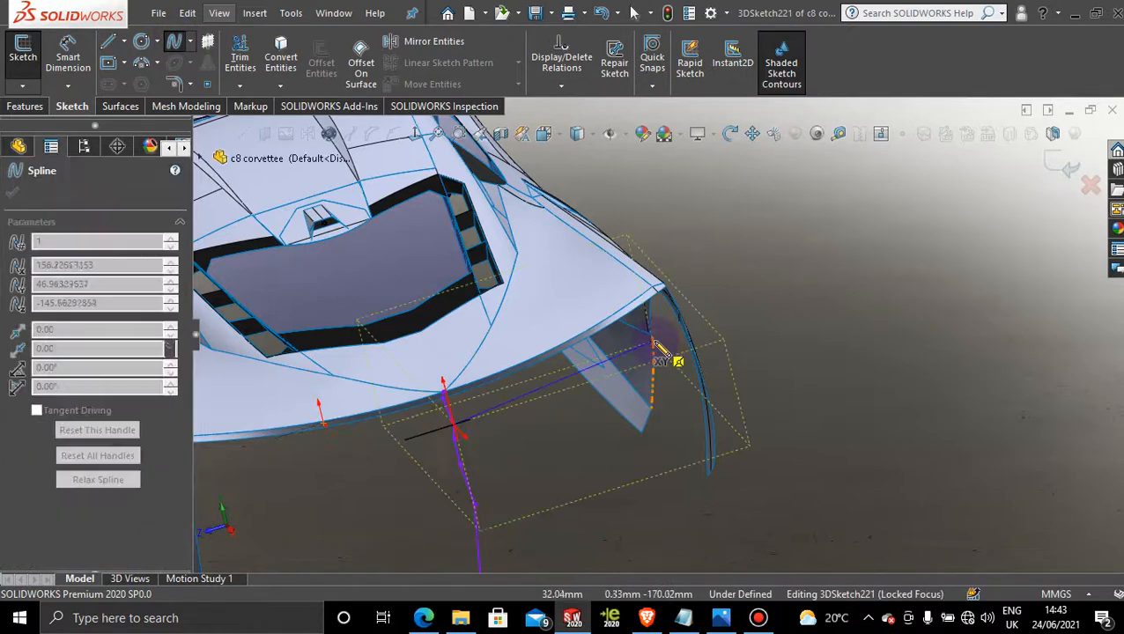
{"action": "middle_click_drag", "start_coordinate": [568, 290], "coordinate": [693, 318]}
{"action": "scroll", "coordinate": [851, 257], "scroll_direction": "down", "scroll_amount": 3}
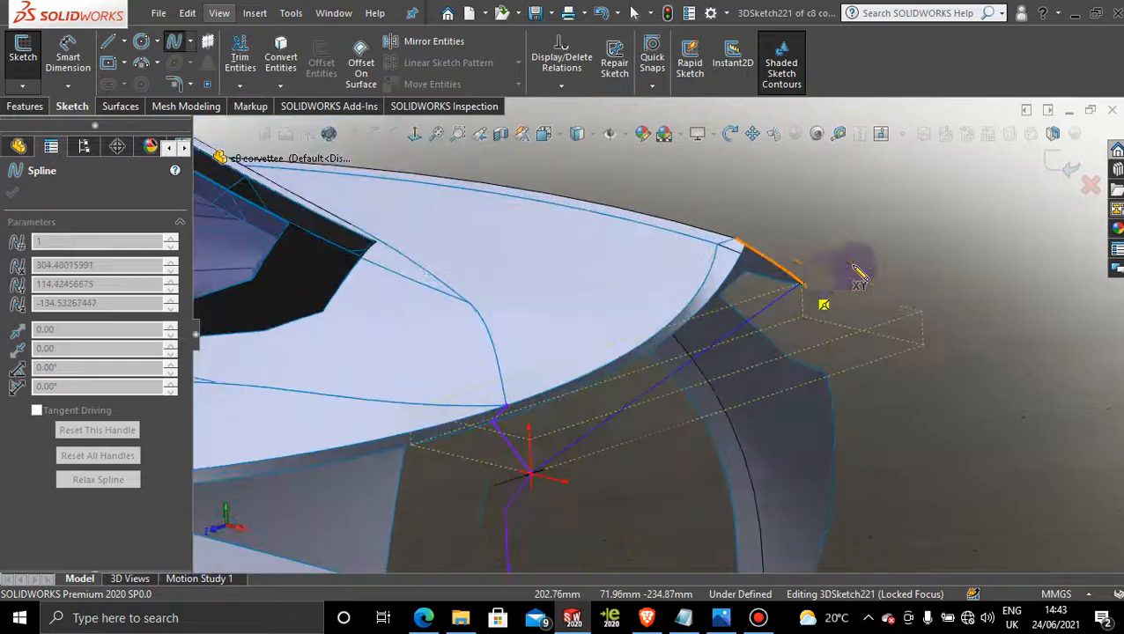
{"action": "left_click", "coordinate": [806, 289]}
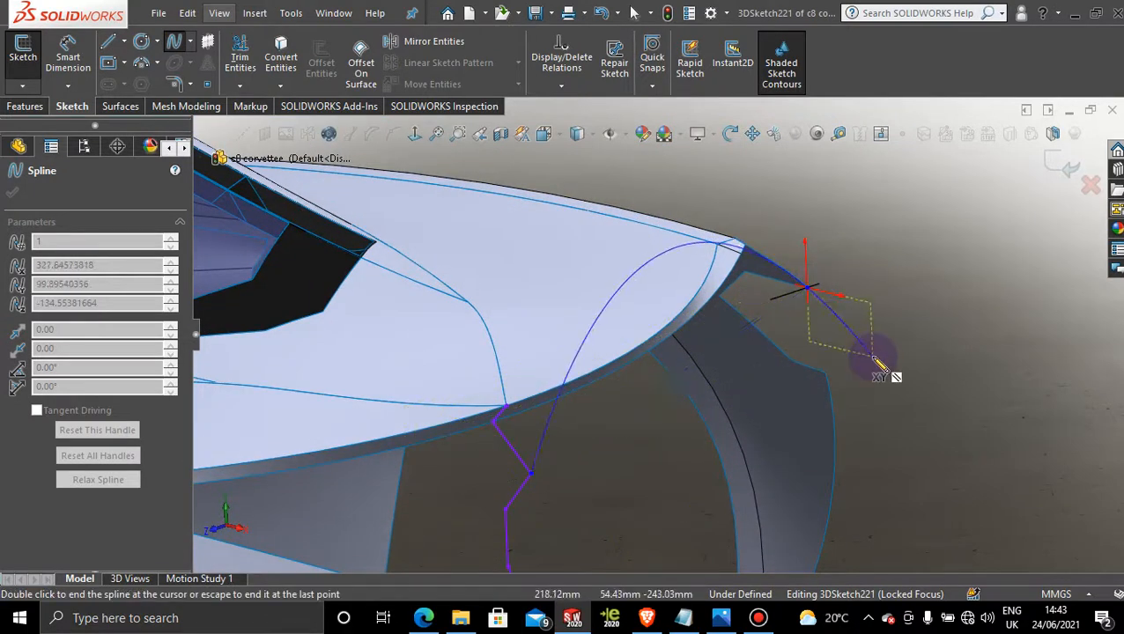
{"action": "key", "text": "Escape"}
Constrain the spline's tangent handle at the centre profile with an Along Z relation and close the 3D sketch
{"action": "middle_click_drag", "start_coordinate": [873, 370], "coordinate": [791, 430]}
{"action": "key", "text": "space"}
{"action": "left_click", "coordinate": [533, 371]}
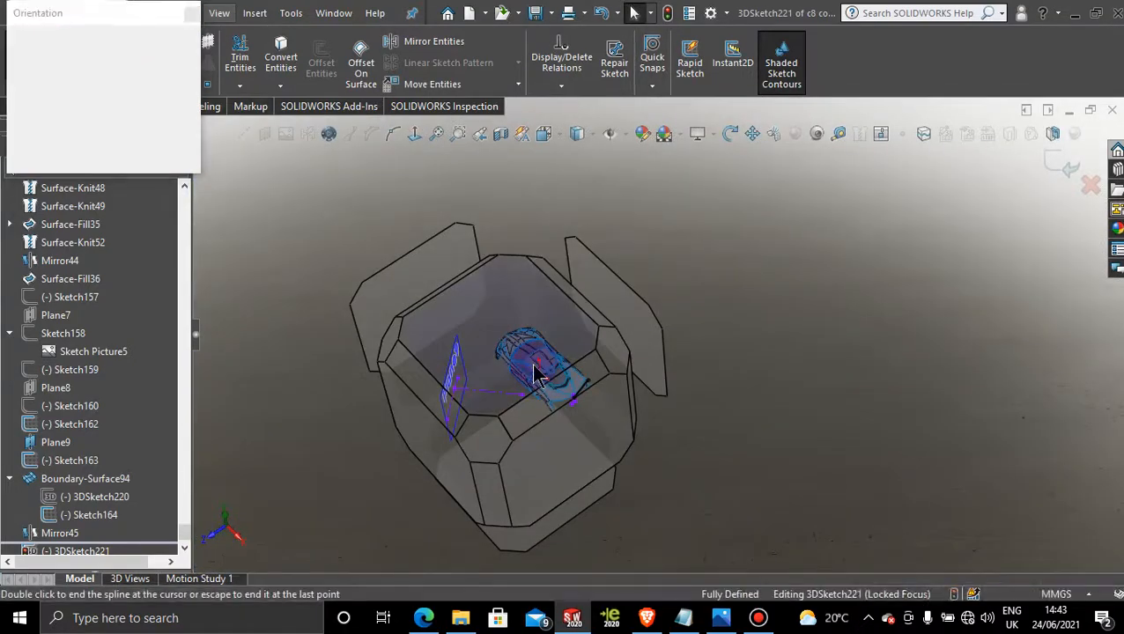
{"action": "scroll", "coordinate": [786, 515], "scroll_direction": "down", "scroll_amount": 5}
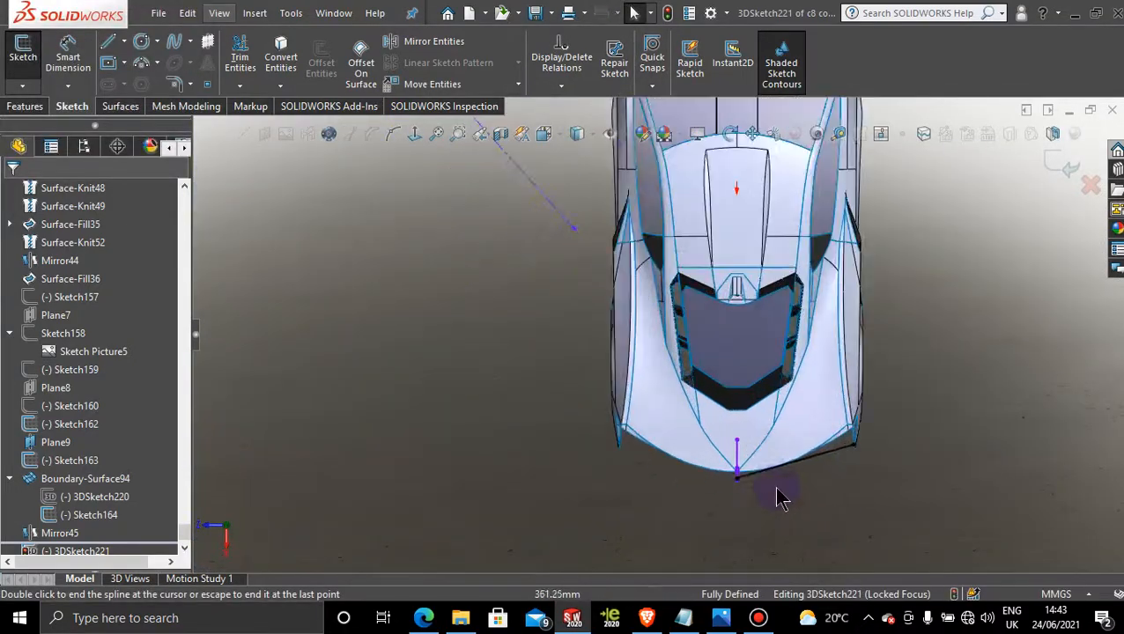
{"action": "scroll", "coordinate": [758, 468], "scroll_direction": "down", "scroll_amount": 3}
{"action": "double_click", "coordinate": [633, 344]}
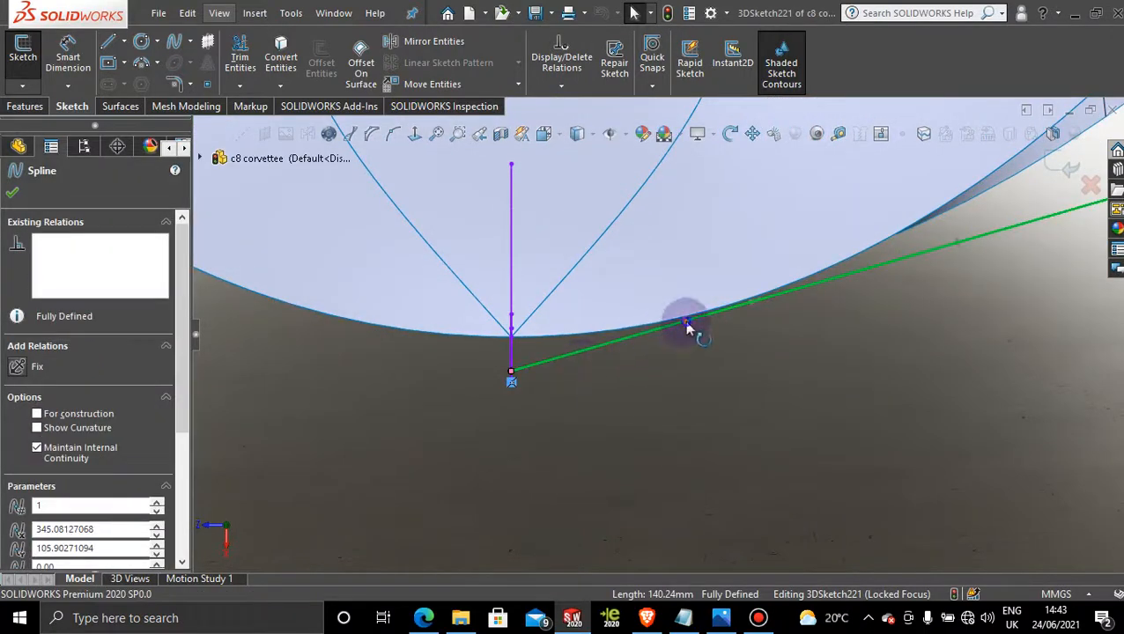
{"action": "left_click", "coordinate": [684, 321]}
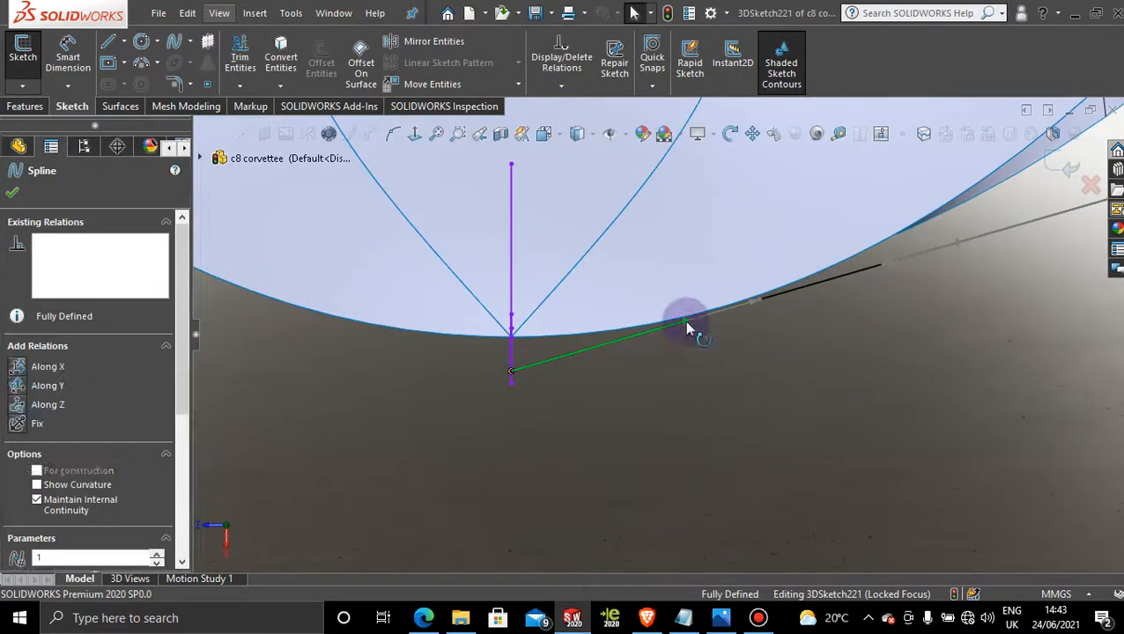
{"action": "left_click", "coordinate": [17, 406]}
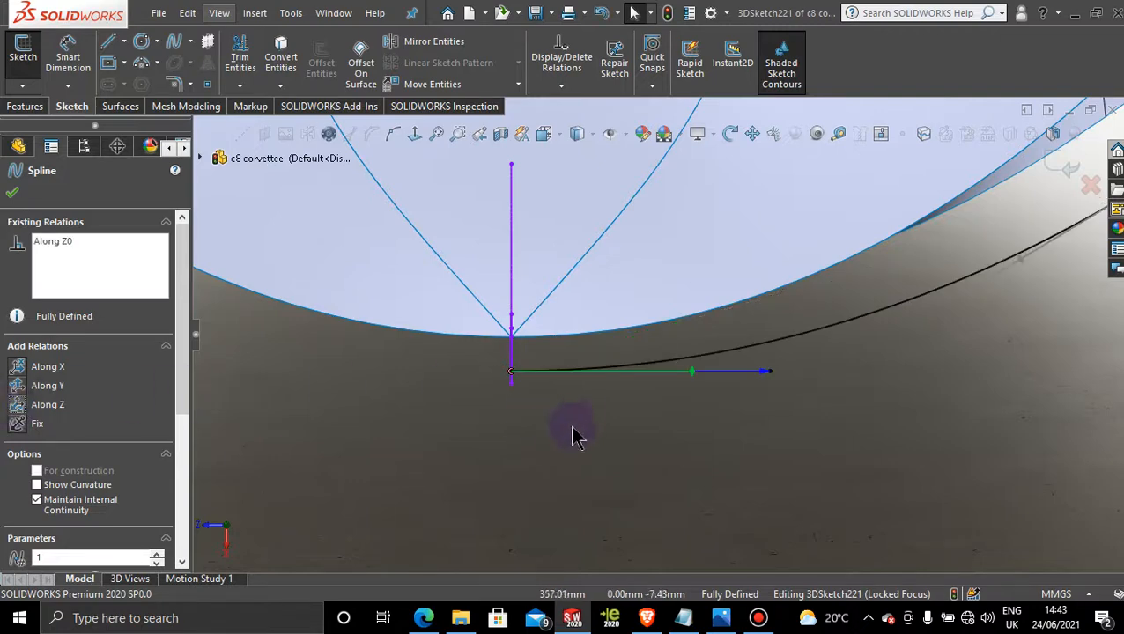
{"action": "scroll", "coordinate": [575, 431], "scroll_direction": "up", "scroll_amount": 3}
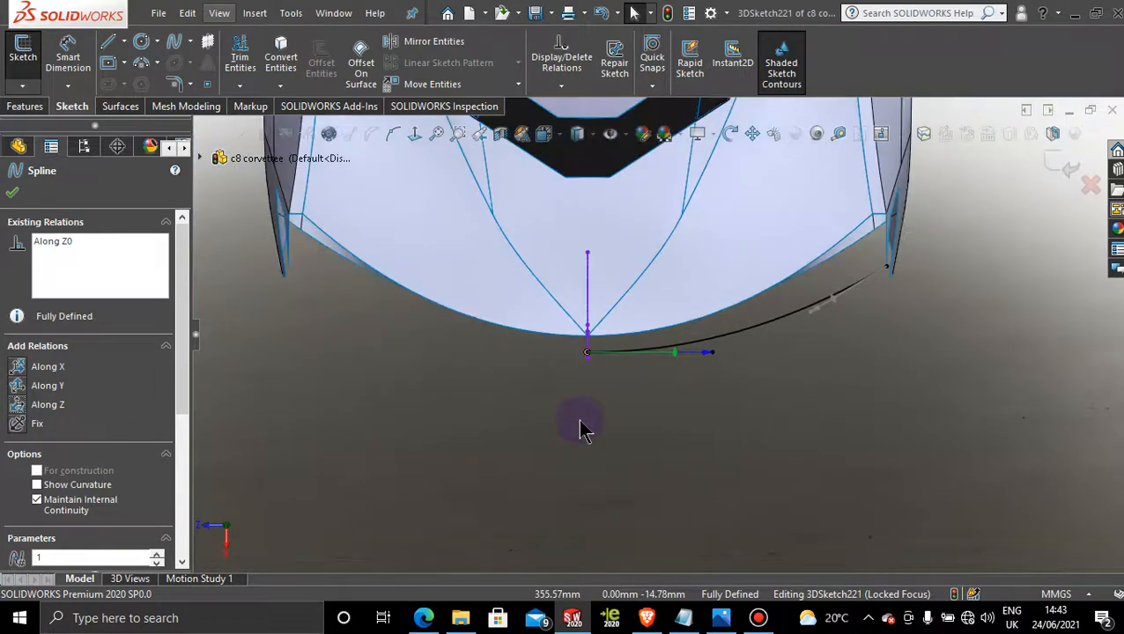
{"action": "left_click", "coordinate": [11, 194]}
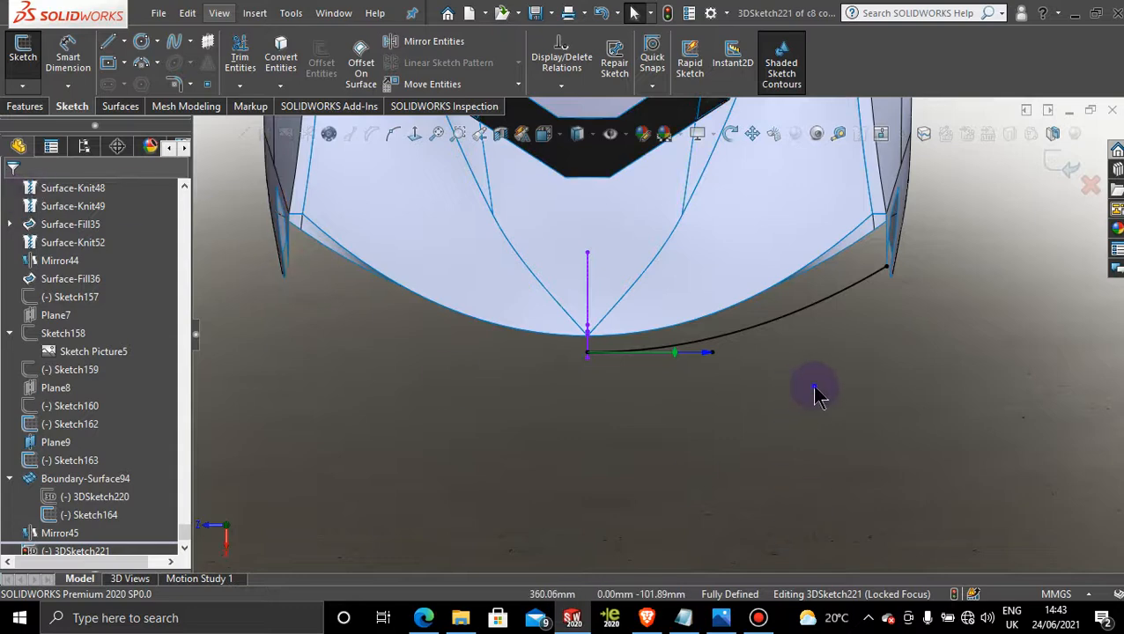
{"action": "left_click", "coordinate": [1050, 164]}
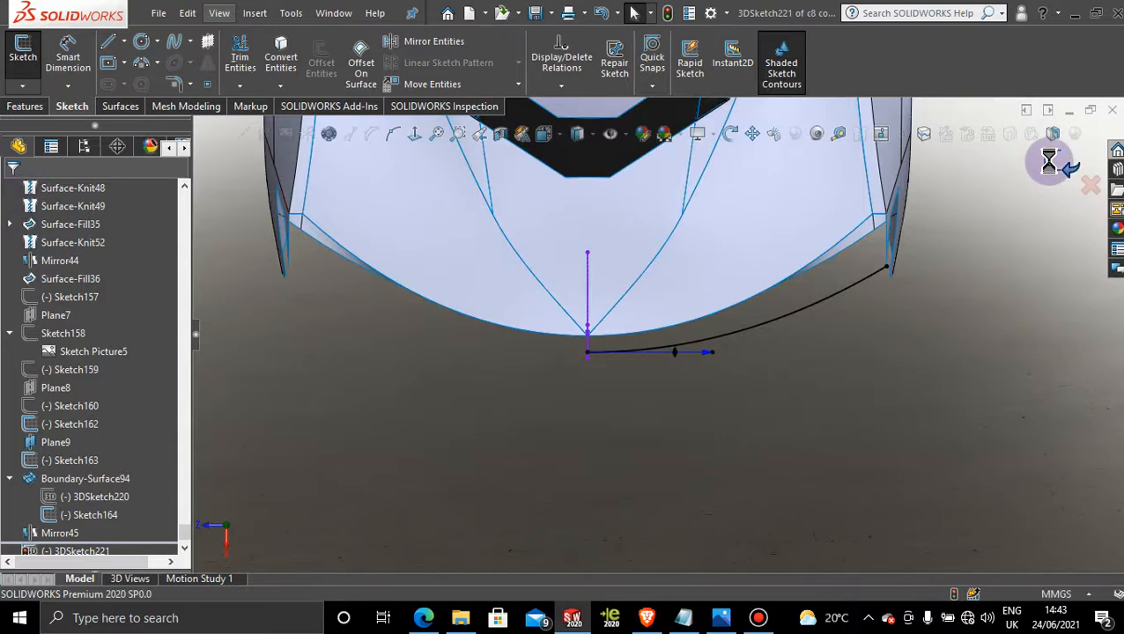
Start a boundary surface with the deck strip's lower edges, grouped through to the fender tip, and the 3D spline below as Direction 1 curves
{"action": "mouse_move", "coordinate": [673, 421]}
{"action": "middle_mouse_down"}
{"action": "mouse_move", "coordinate": [665, 321]}
{"action": "mouse_move", "coordinate": [738, 170]}
{"action": "mouse_move", "coordinate": [776, 221]}
{"action": "mouse_move", "coordinate": [755, 256]}
{"action": "mouse_move", "coordinate": [696, 244]}
{"action": "mouse_move", "coordinate": [674, 253]}
{"action": "middle_mouse_up"}
{"action": "scroll", "coordinate": [749, 290], "scroll_direction": "down", "scroll_amount": 3}
{"action": "middle_click_drag", "start_coordinate": [739, 291], "coordinate": [710, 308]}
{"action": "left_click", "coordinate": [121, 106]}
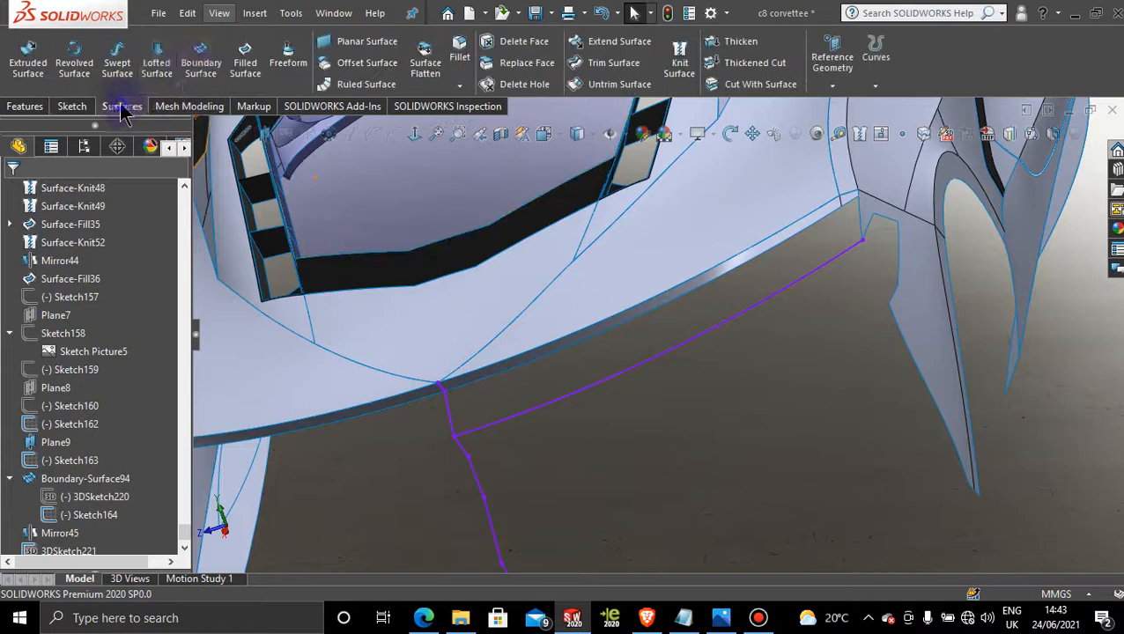
{"action": "left_click", "coordinate": [199, 74]}
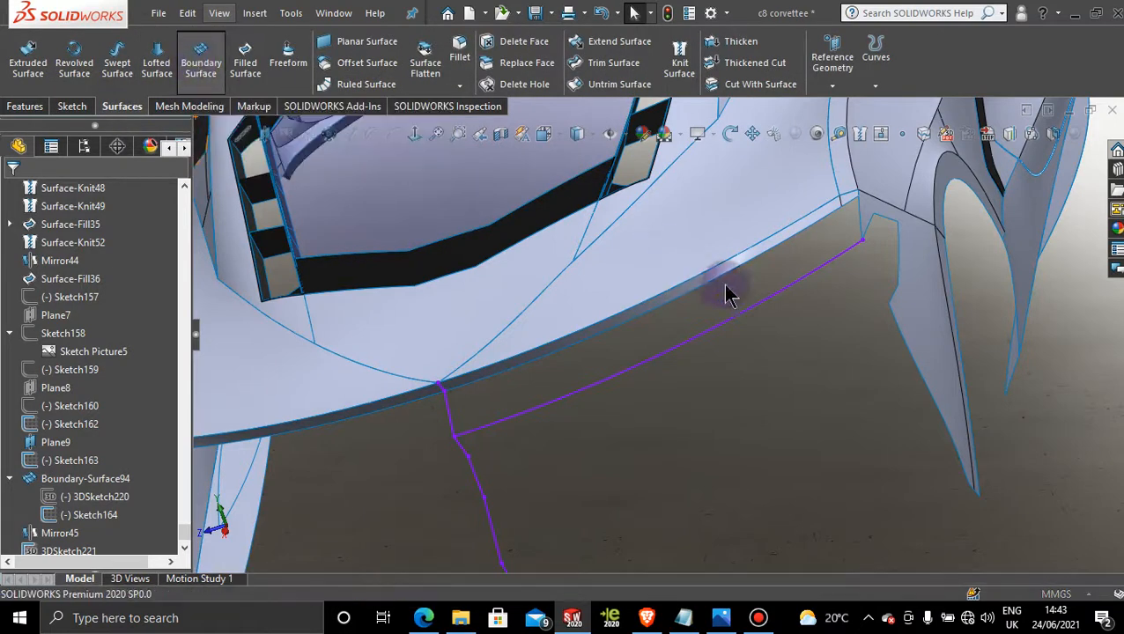
{"action": "right_click", "coordinate": [780, 317]}
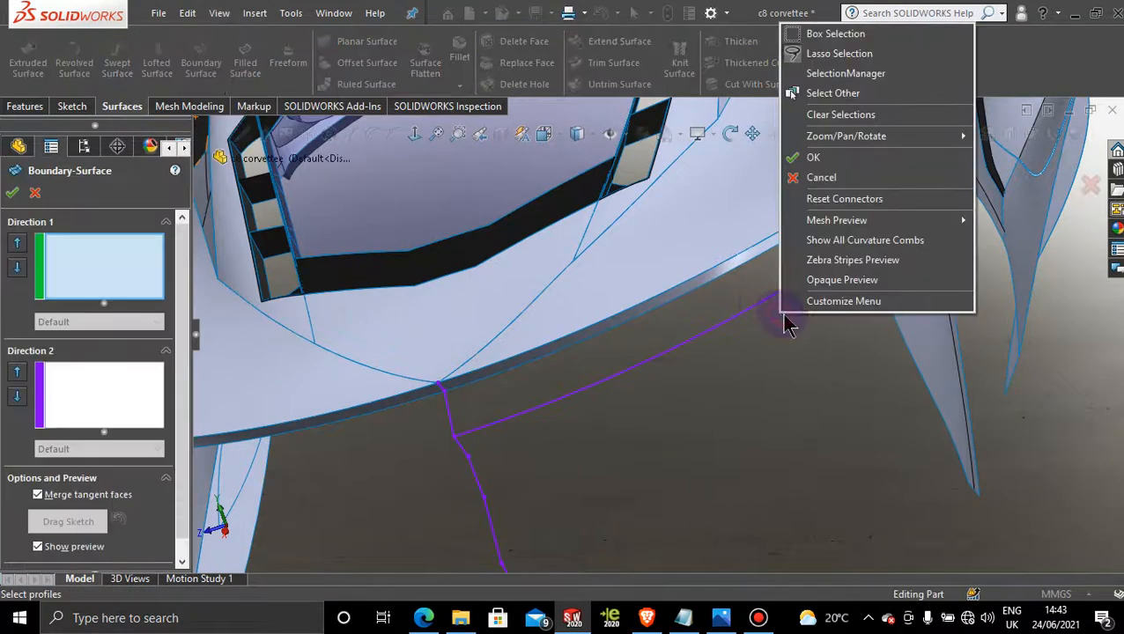
{"action": "left_click", "coordinate": [844, 74]}
{"action": "left_click", "coordinate": [776, 253]}
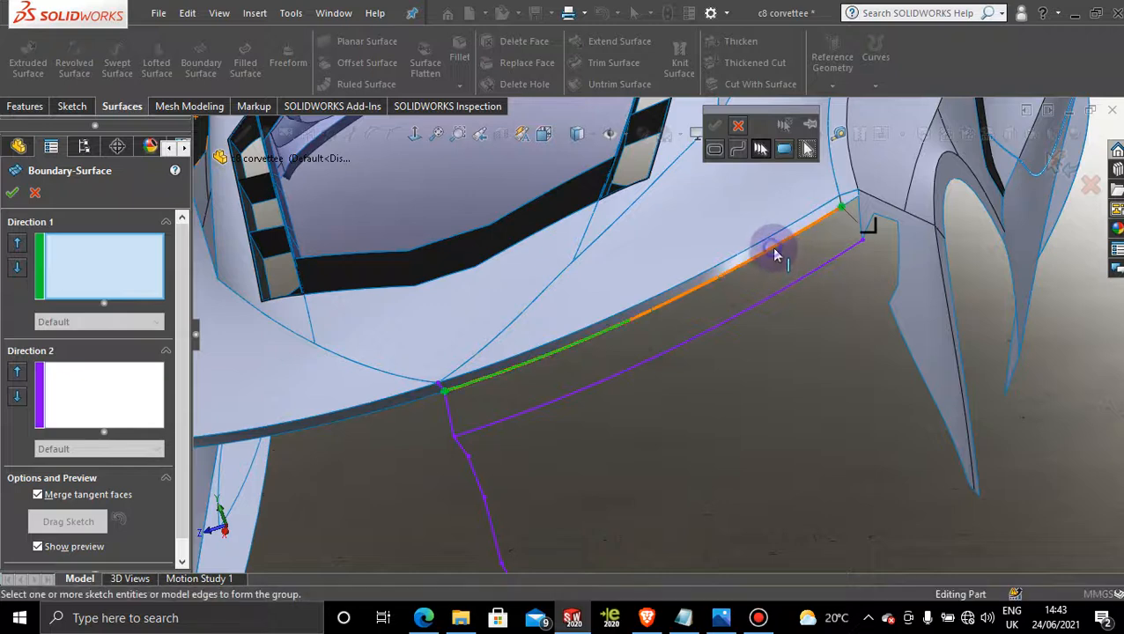
{"action": "left_click", "coordinate": [853, 200]}
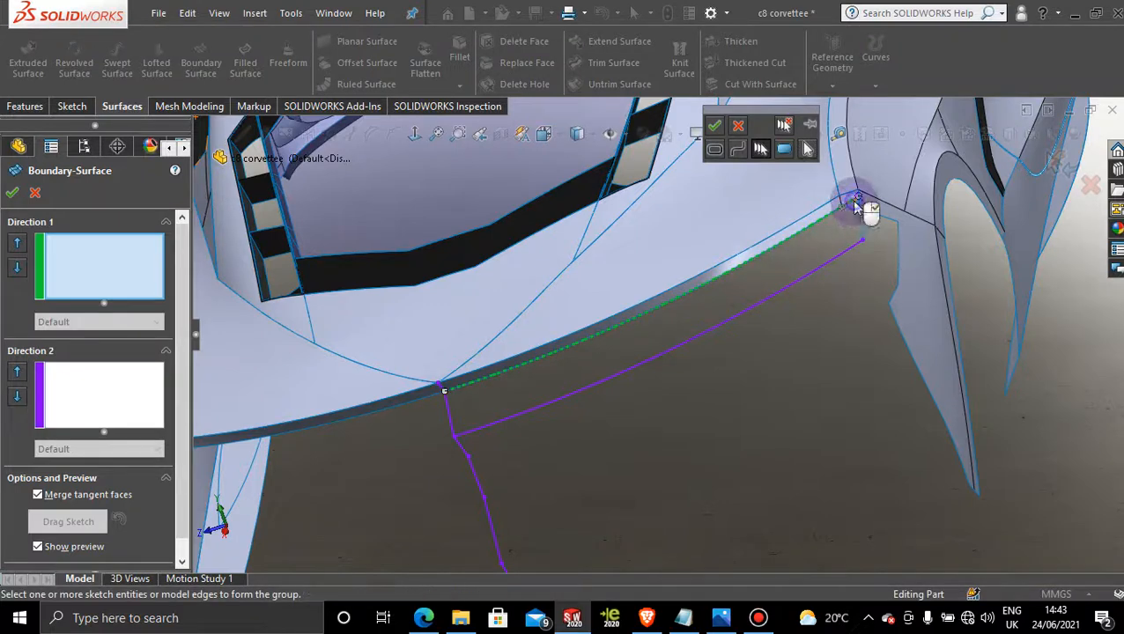
{"action": "left_click", "coordinate": [715, 127]}
{"action": "left_click", "coordinate": [747, 313]}
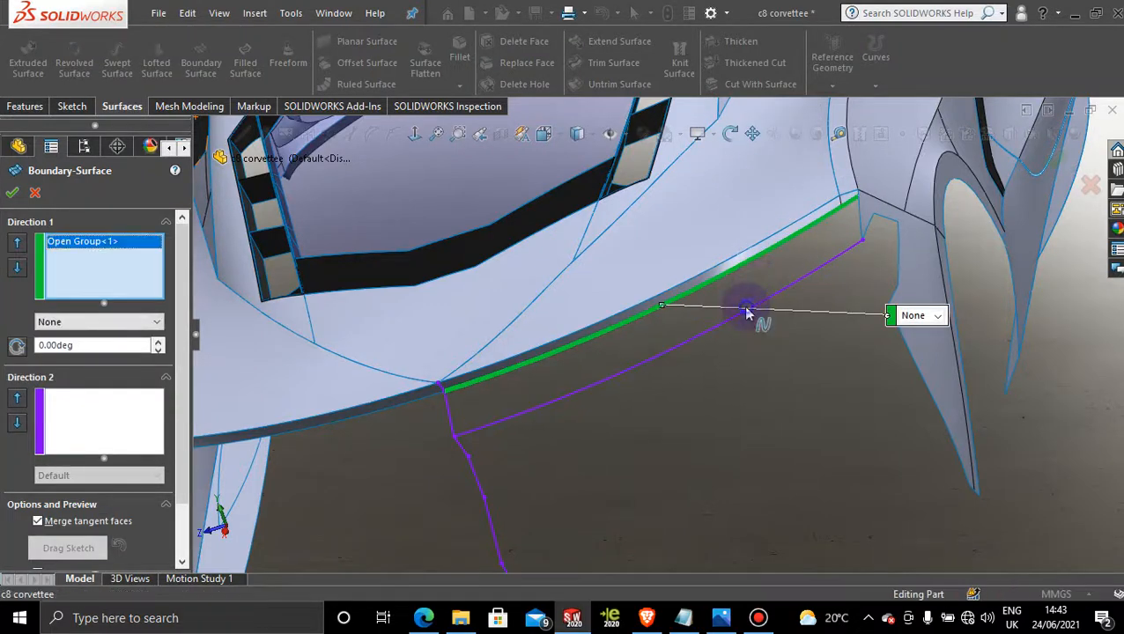
Add the fender's short end edge and the centre profile's segment as Direction 2 curves and create the boundary surface
{"action": "left_click", "coordinate": [49, 403]}
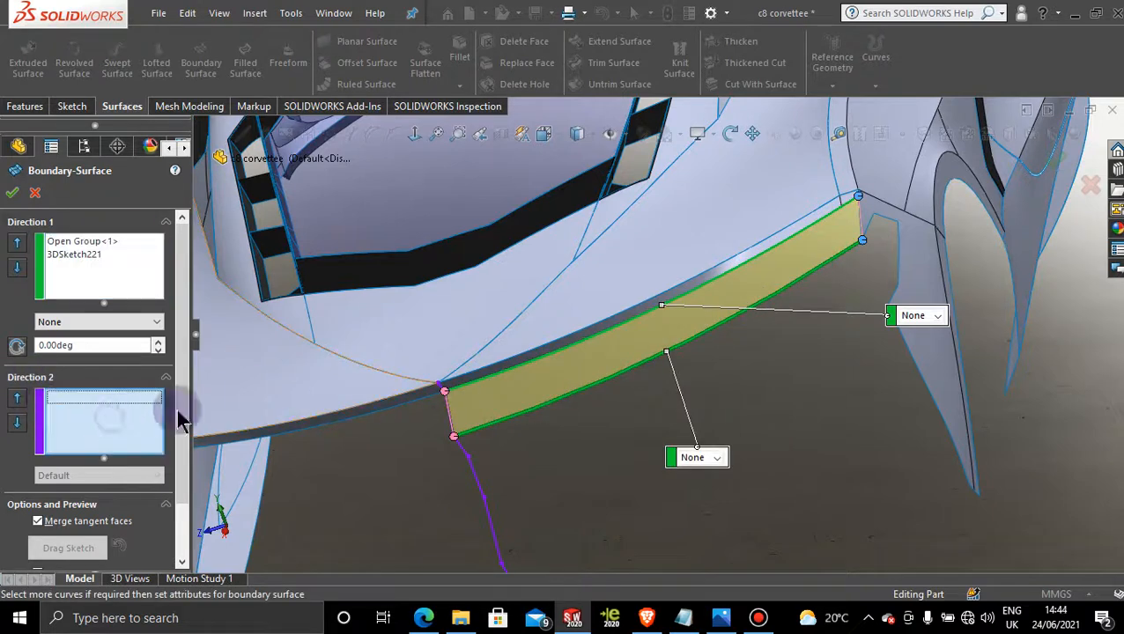
{"action": "left_click", "coordinate": [861, 227]}
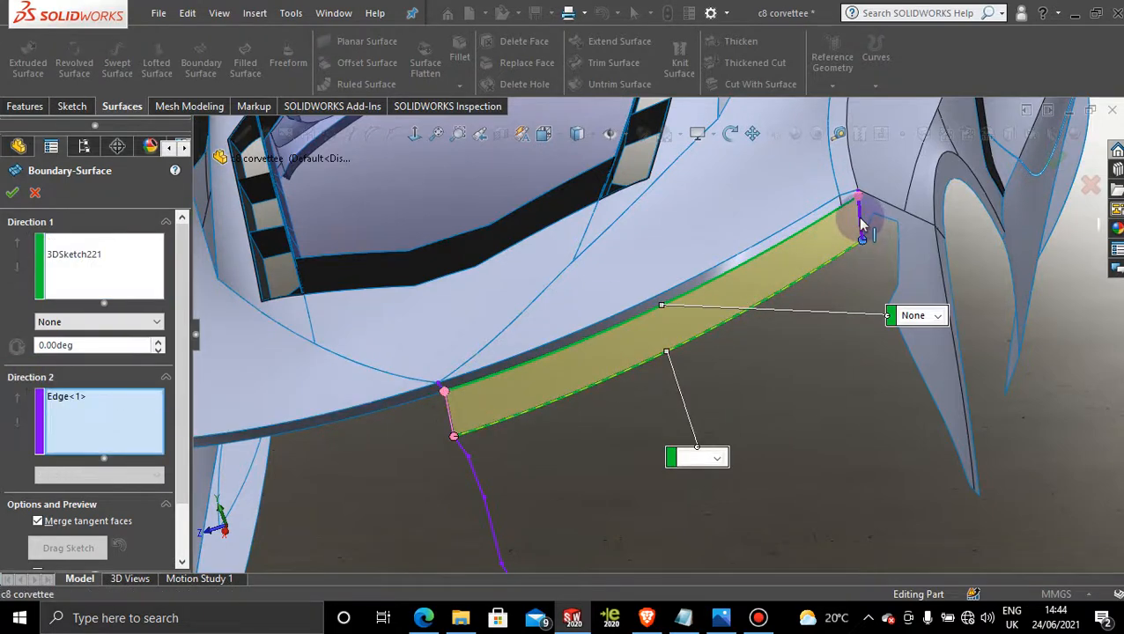
{"action": "left_click", "coordinate": [452, 421]}
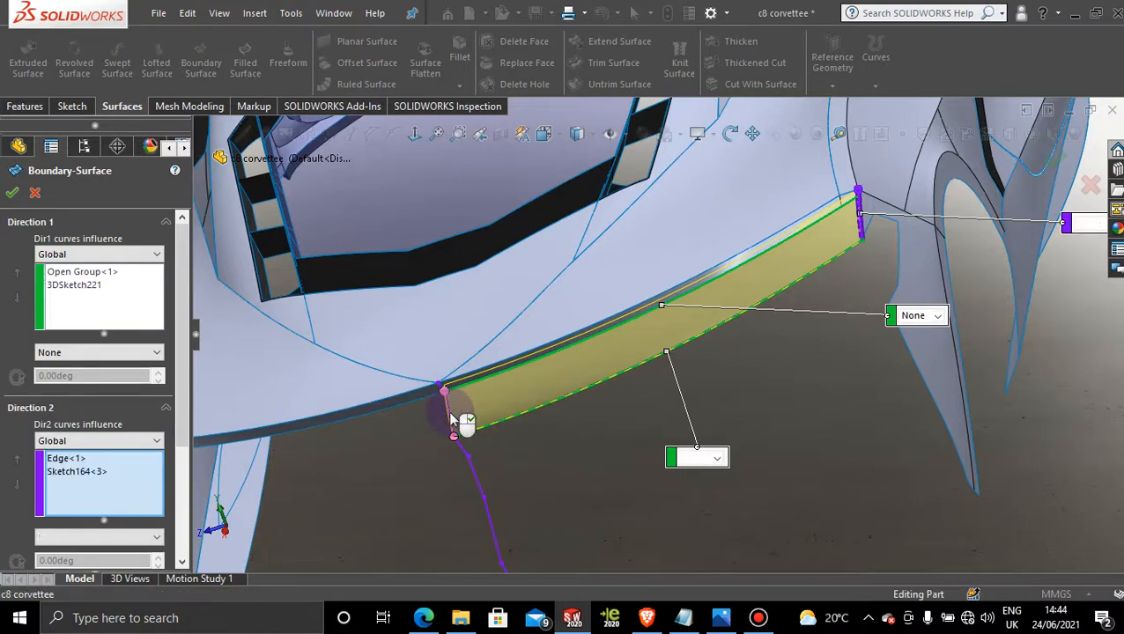
{"action": "left_click", "coordinate": [13, 194]}
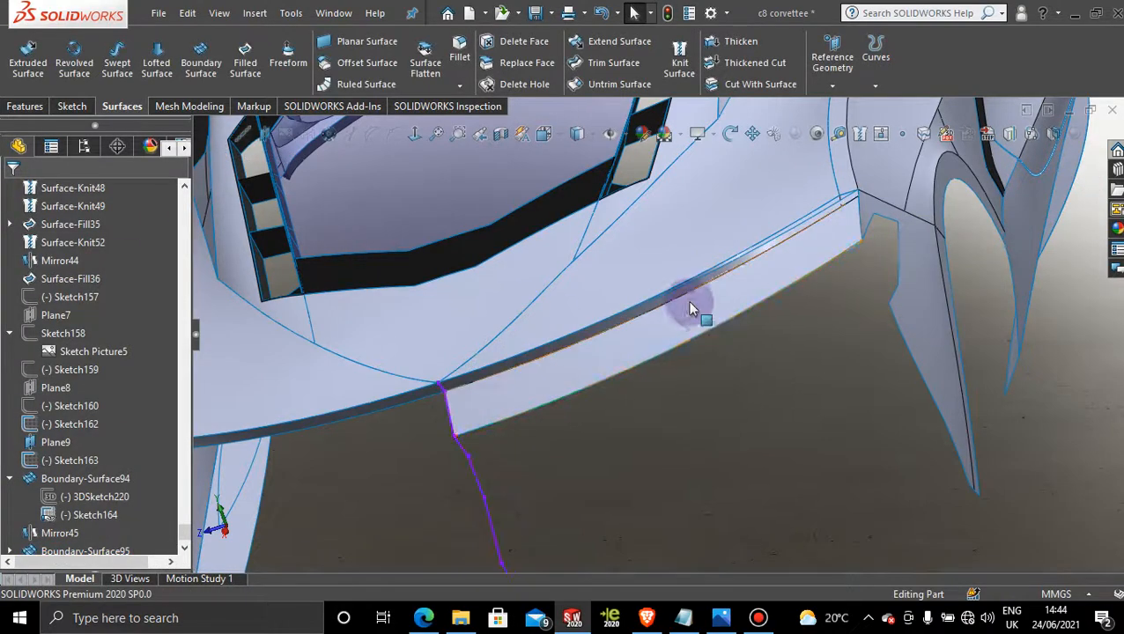
Reopen the new boundary surface's definition and examine how its curves meet the deck edge, fender tip and centre profile
{"action": "middle_click_drag", "start_coordinate": [698, 311], "coordinate": [728, 251]}
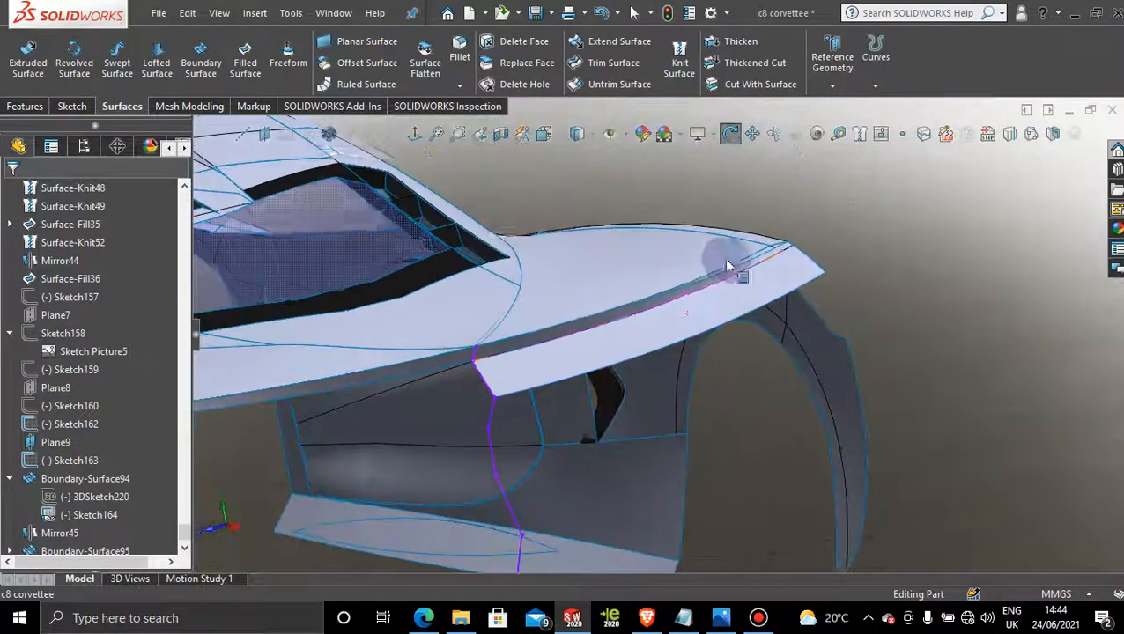
{"action": "left_click", "coordinate": [681, 298]}
{"action": "left_click", "coordinate": [946, 270]}
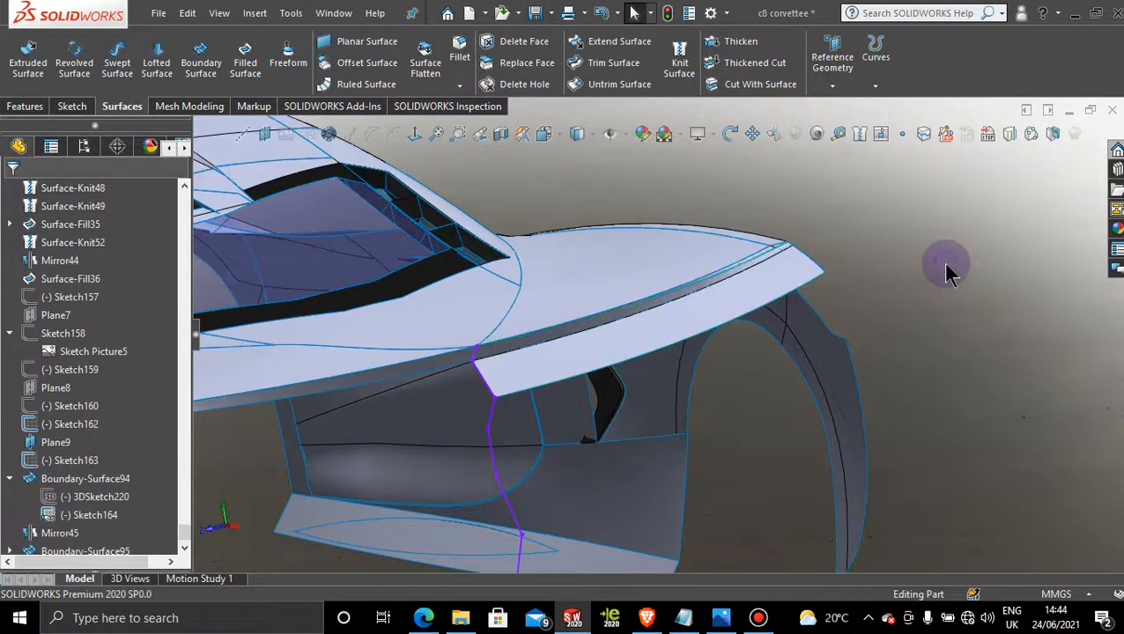
{"action": "scroll", "coordinate": [697, 286], "scroll_direction": "down", "scroll_amount": 2}
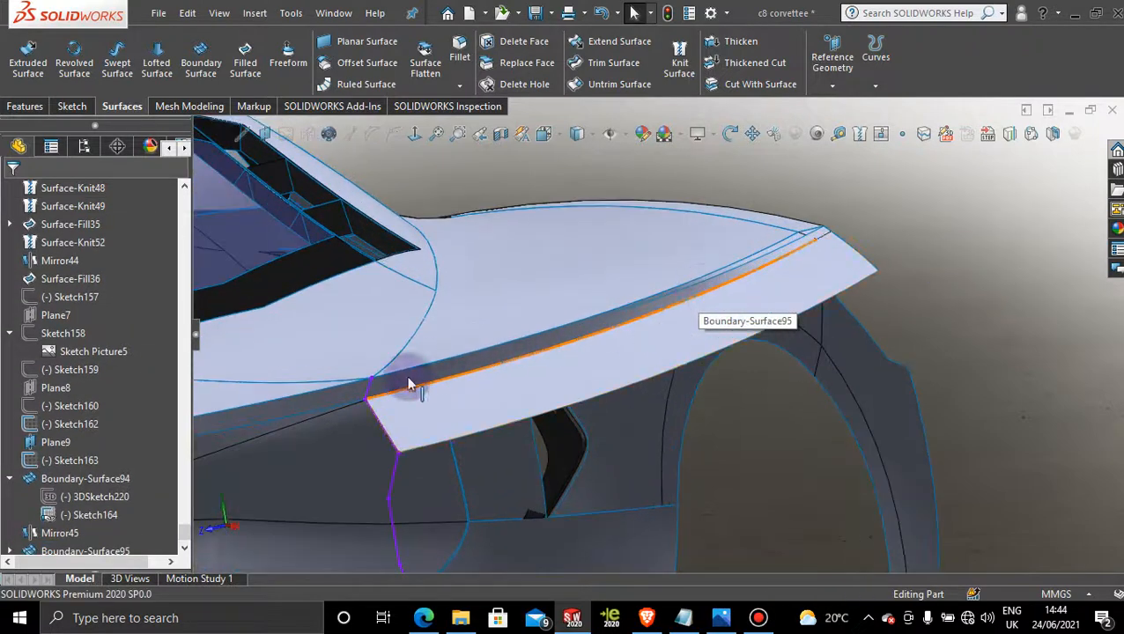
{"action": "right_click", "coordinate": [778, 296]}
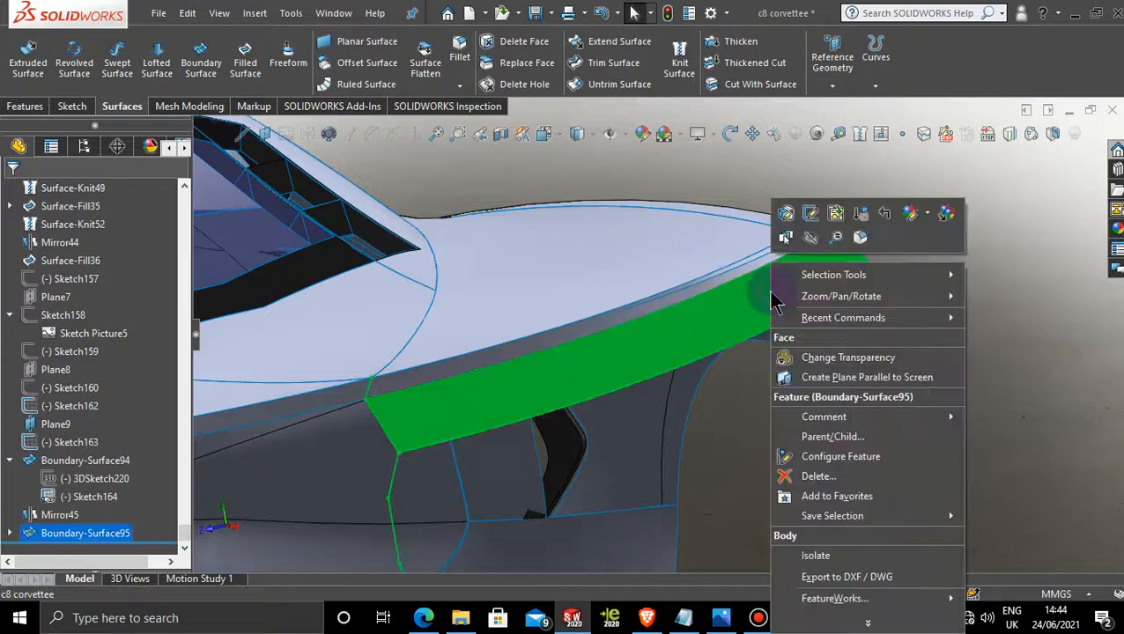
{"action": "left_click", "coordinate": [787, 213]}
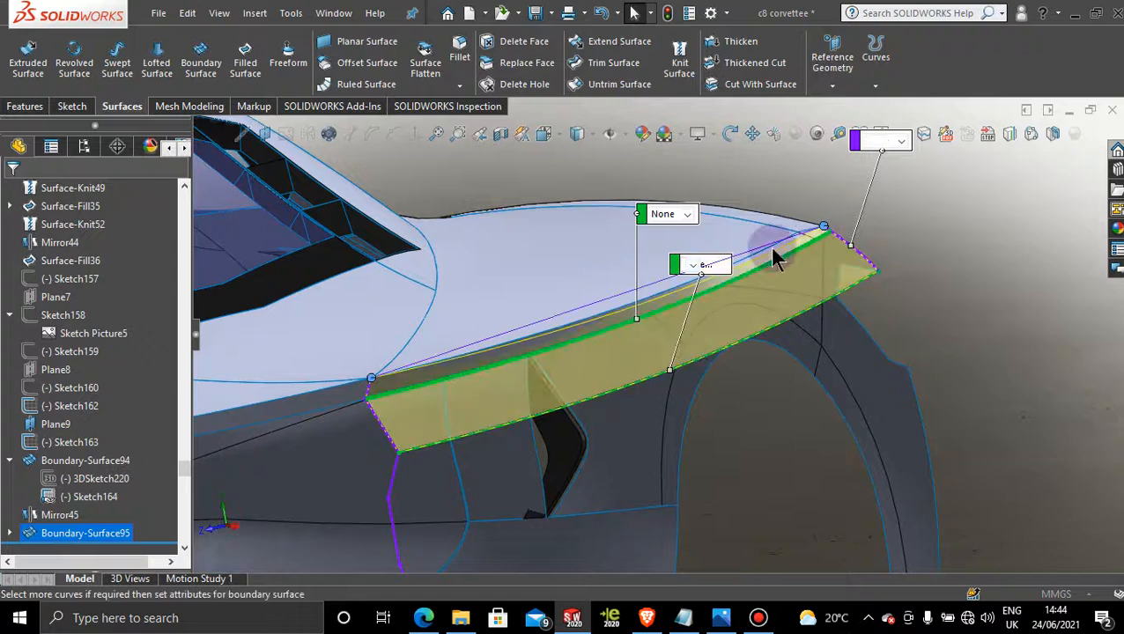
{"action": "scroll", "coordinate": [373, 388], "scroll_direction": "down", "scroll_amount": 1}
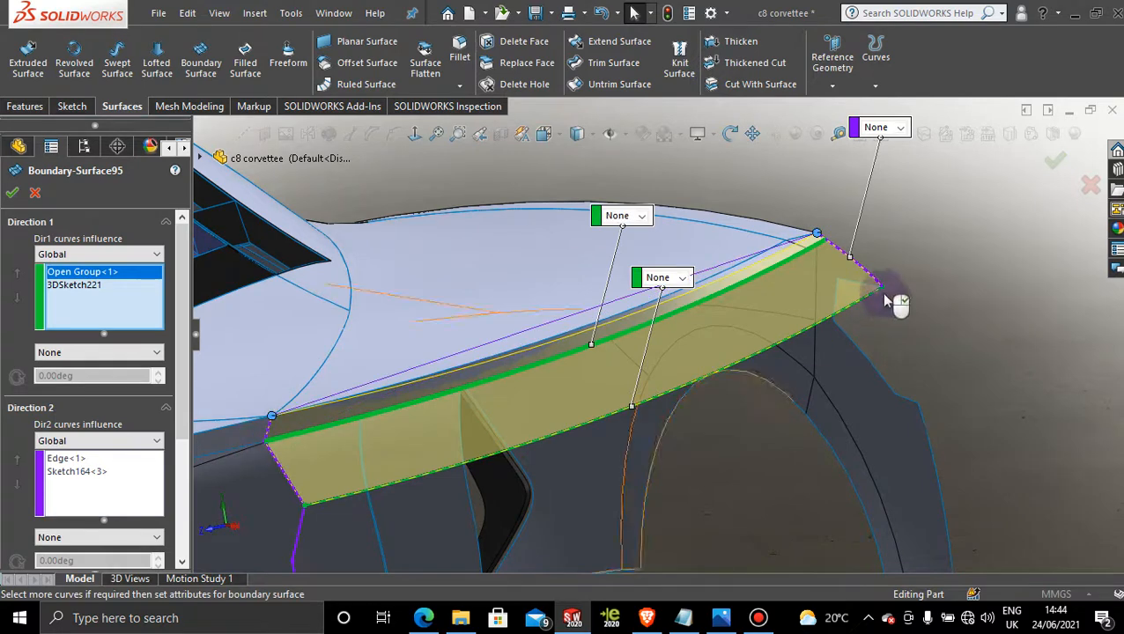
{"action": "scroll", "coordinate": [810, 264], "scroll_direction": "down", "scroll_amount": 3}
{"action": "scroll", "coordinate": [772, 276], "scroll_direction": "down", "scroll_amount": 3}
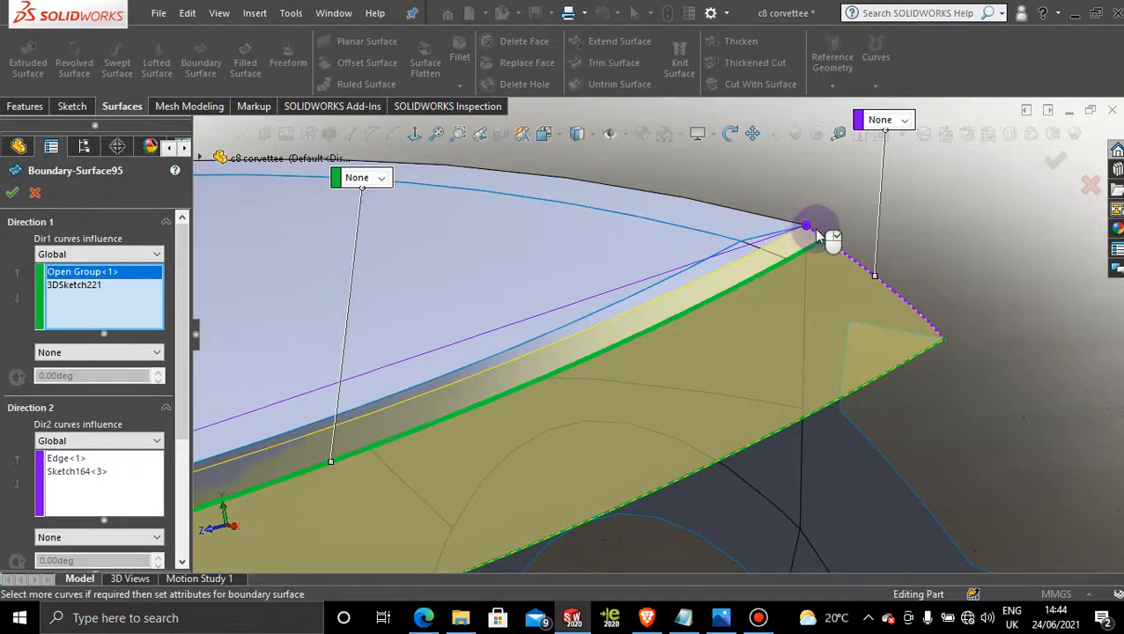
{"action": "scroll", "coordinate": [647, 371], "scroll_direction": "up", "scroll_amount": 5}
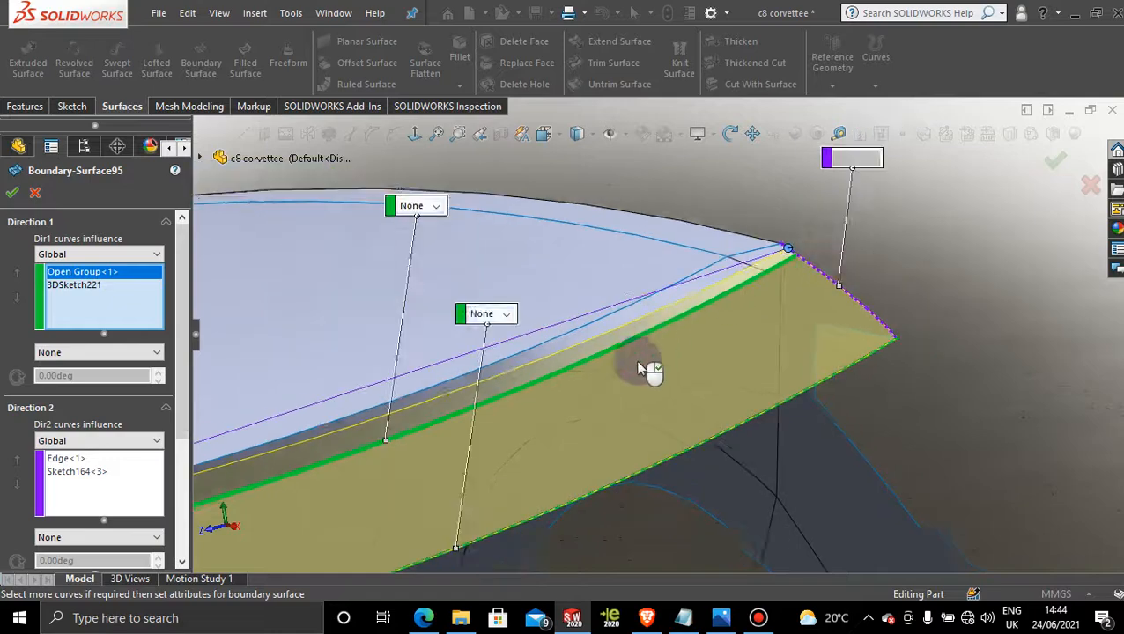
{"action": "scroll", "coordinate": [343, 451], "scroll_direction": "down", "scroll_amount": 5}
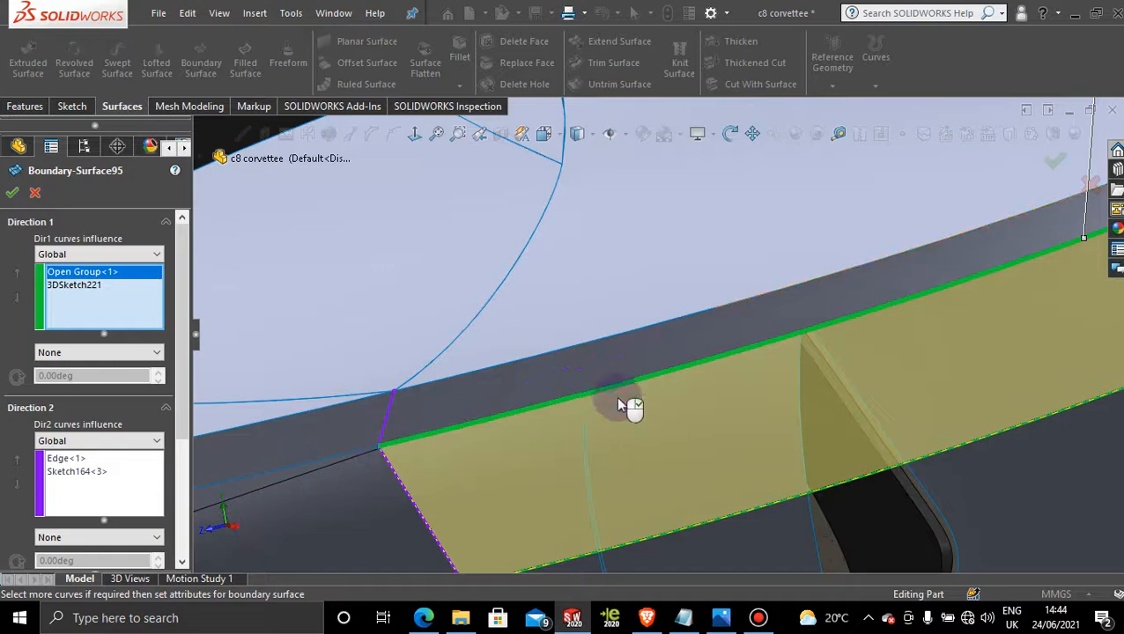
{"action": "scroll", "coordinate": [626, 393], "scroll_direction": "up", "scroll_amount": 6}
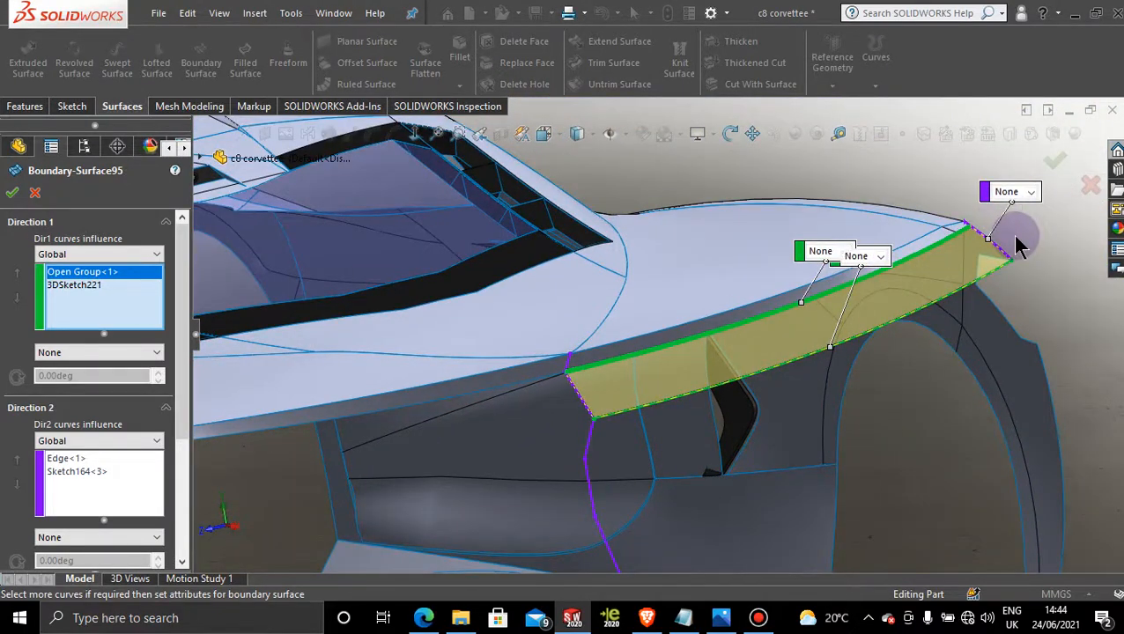
{"action": "left_click", "coordinate": [13, 193]}
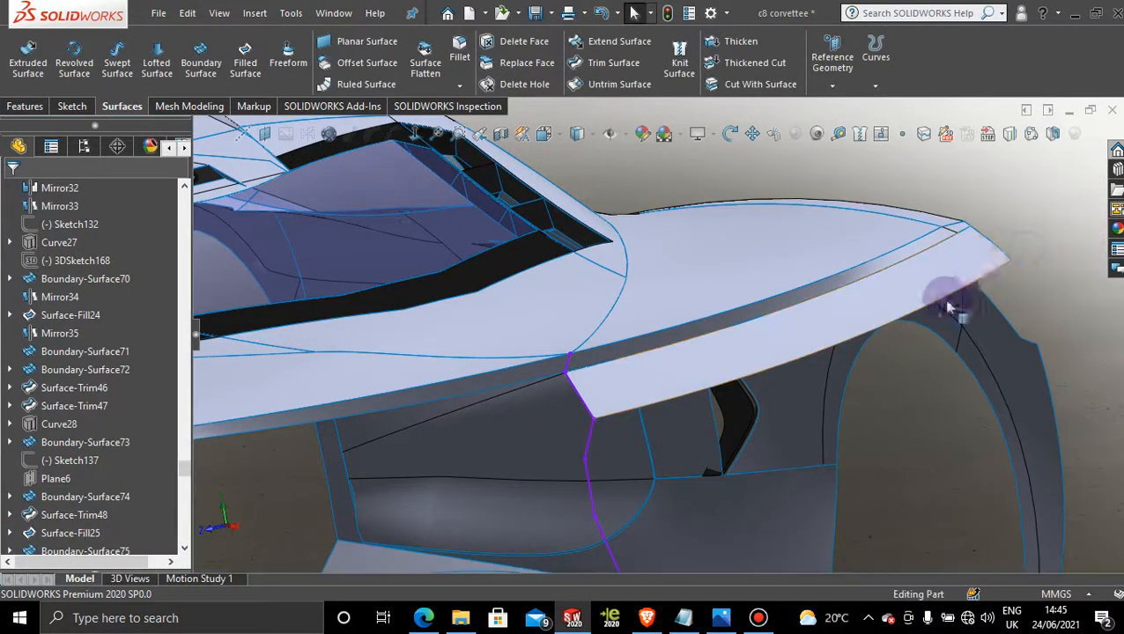
Switch to Photos to check the Corvette's rear three-quarter reference picture, and return to the SOLIDWORKS model
{"action": "middle_click_drag", "start_coordinate": [950, 307], "coordinate": [729, 457]}
{"action": "left_click", "coordinate": [721, 619]}
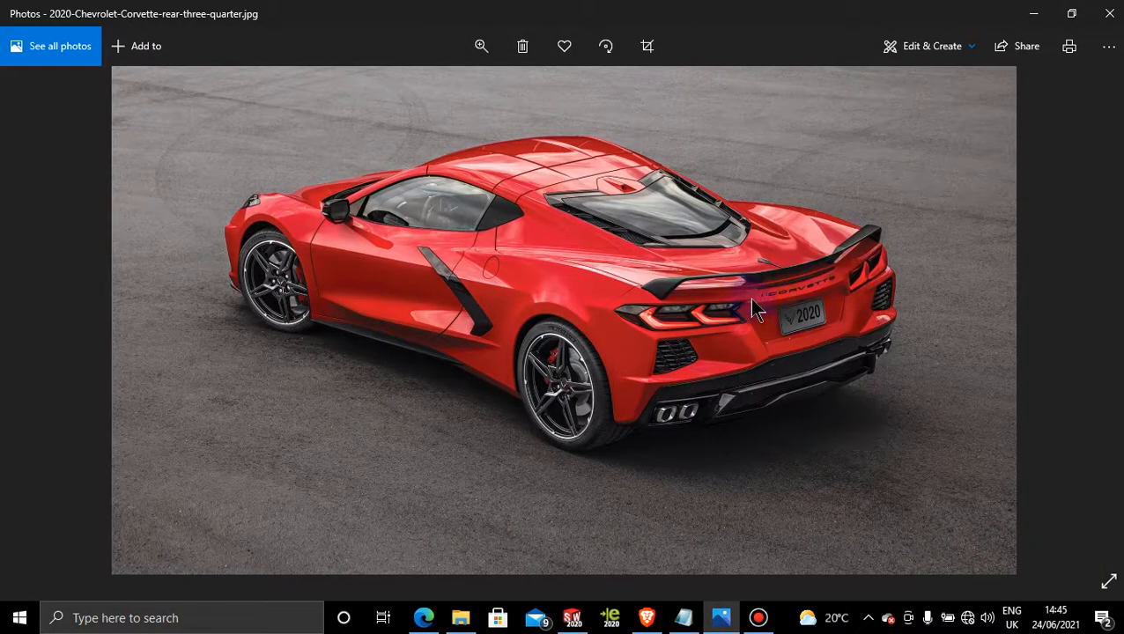
{"action": "left_click", "coordinate": [1034, 14]}
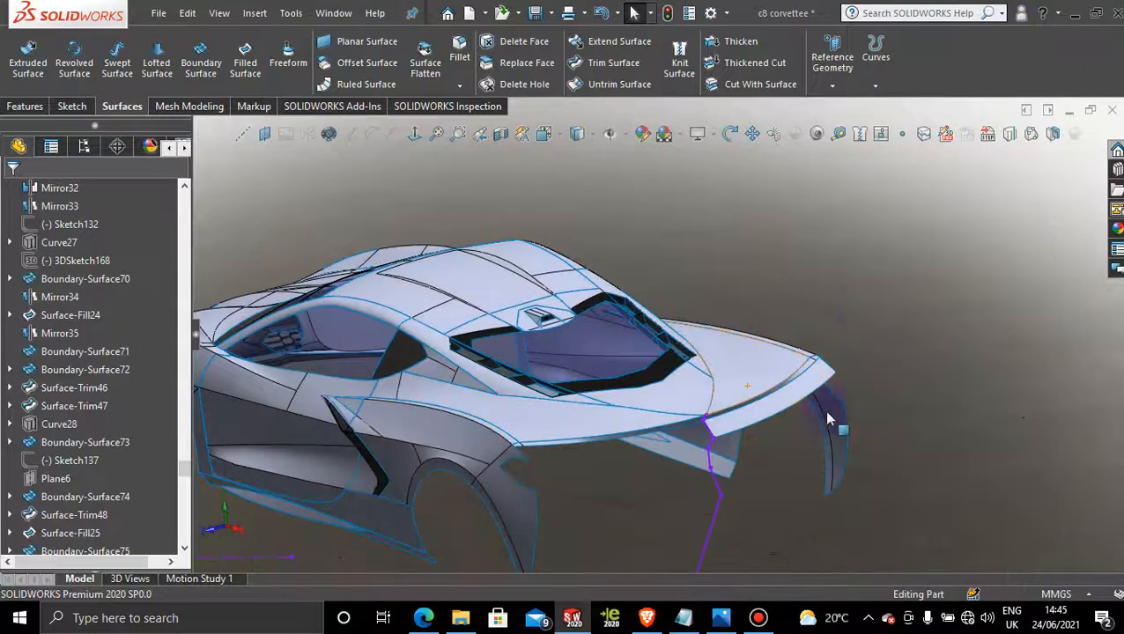
Mirror the new boundary surface body below the rear deck strip about the Front Plane
{"action": "middle_click_drag", "start_coordinate": [828, 414], "coordinate": [716, 371]}
{"action": "scroll", "coordinate": [715, 371], "scroll_direction": "down", "scroll_amount": 2}
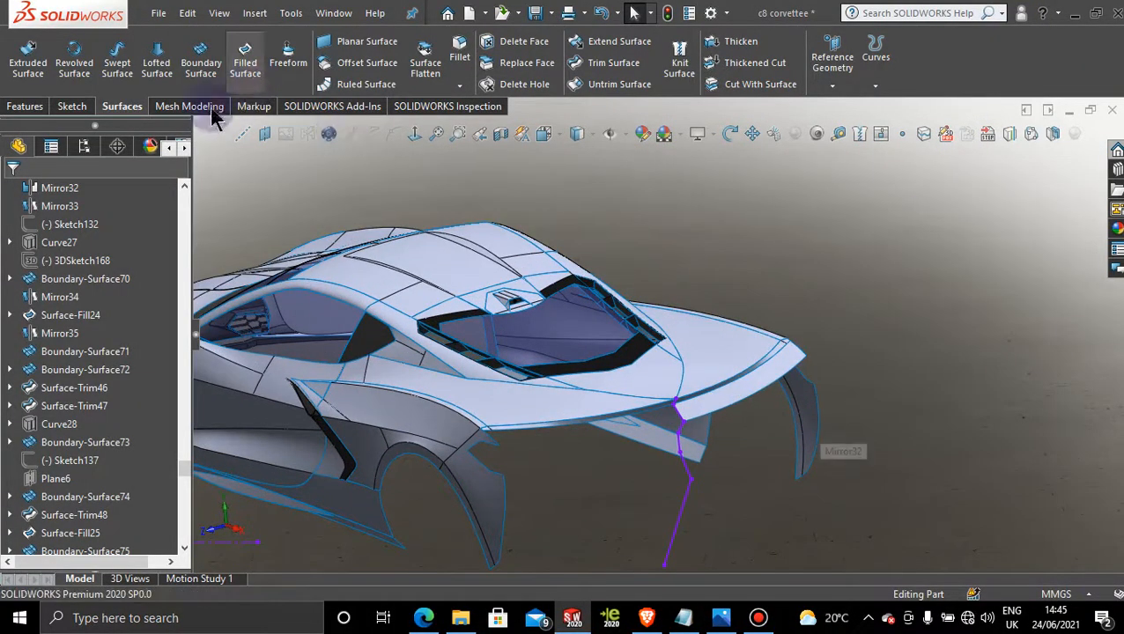
{"action": "left_click", "coordinate": [26, 106]}
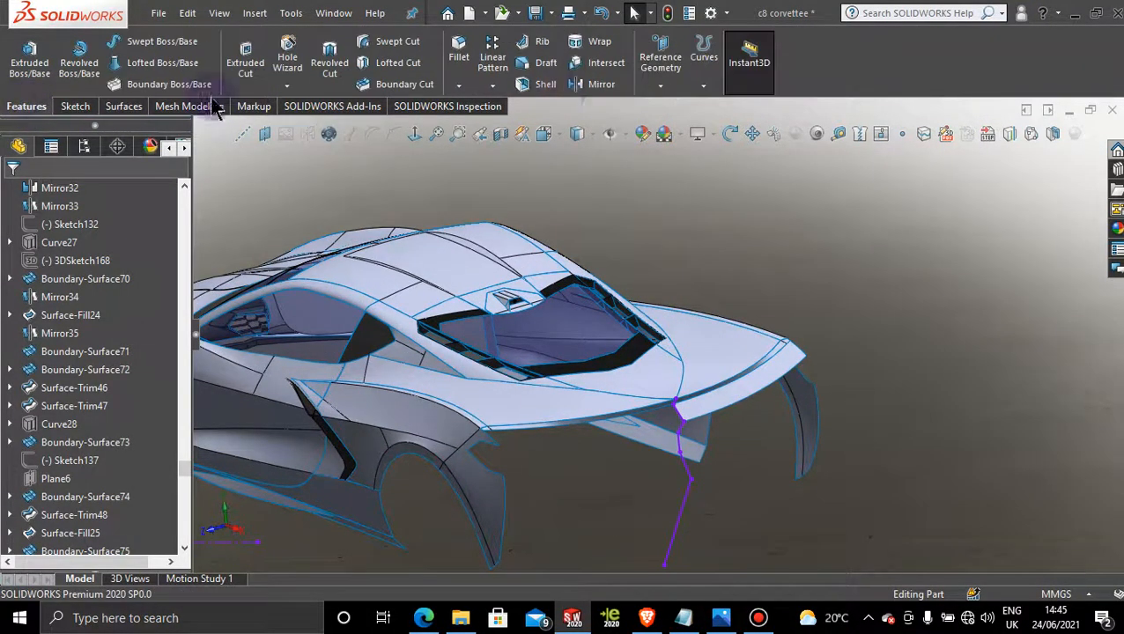
{"action": "left_click", "coordinate": [596, 88]}
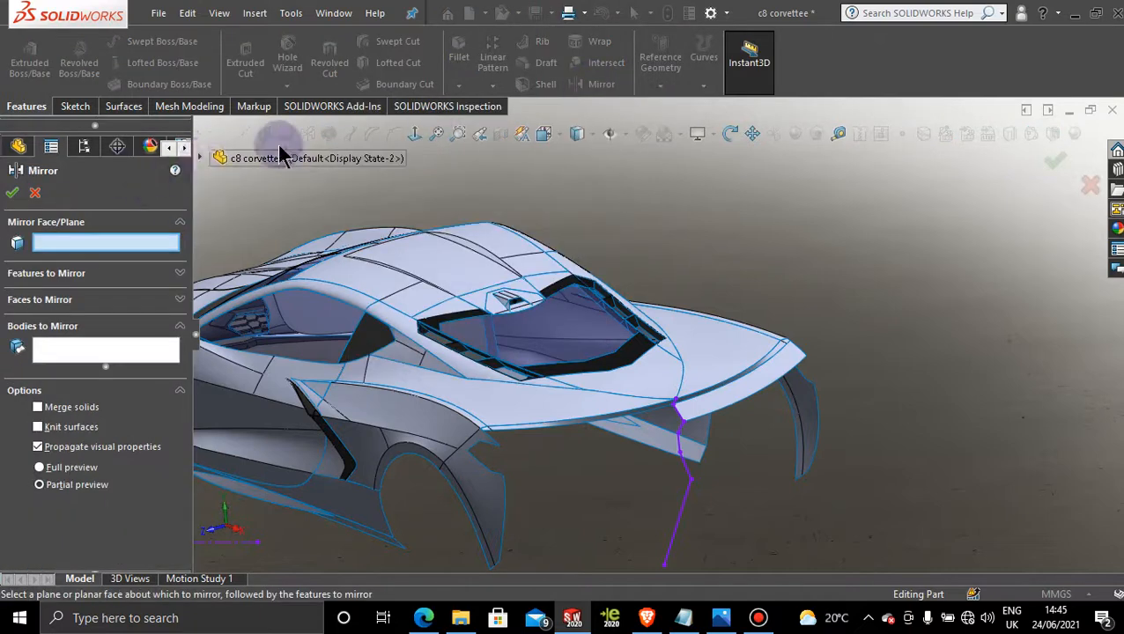
{"action": "left_click", "coordinate": [202, 156]}
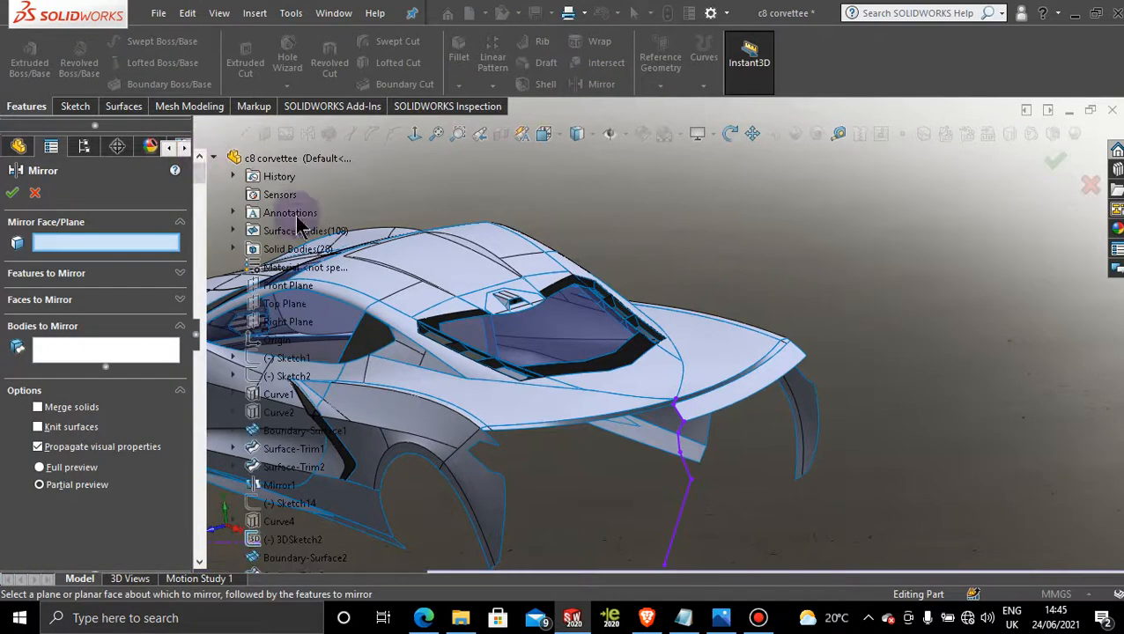
{"action": "left_click", "coordinate": [291, 288]}
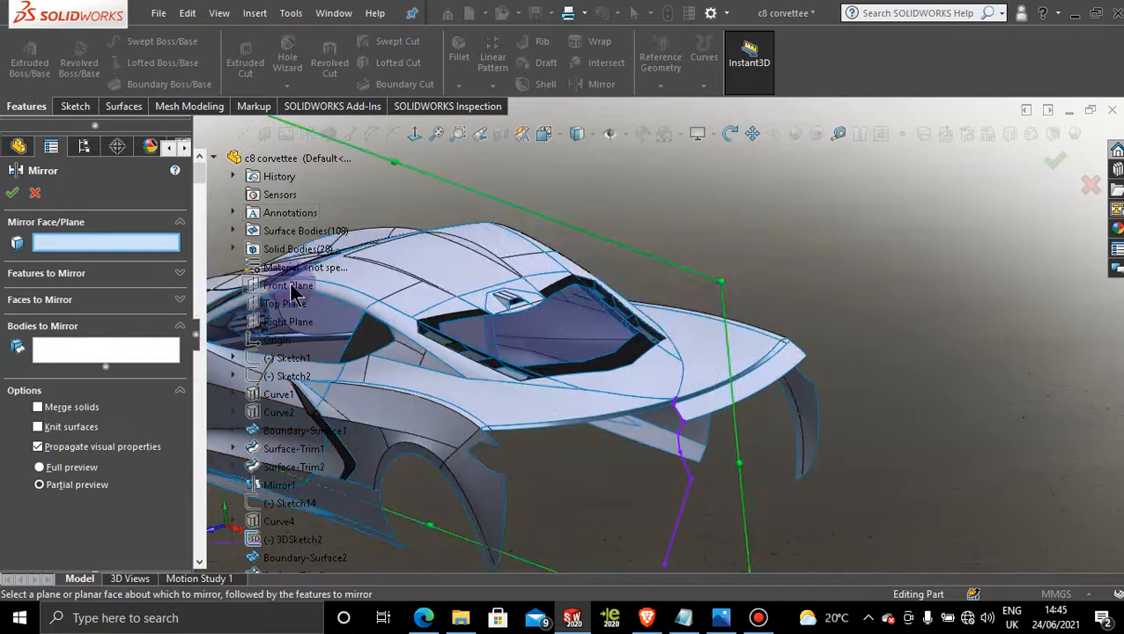
{"action": "left_click", "coordinate": [741, 391]}
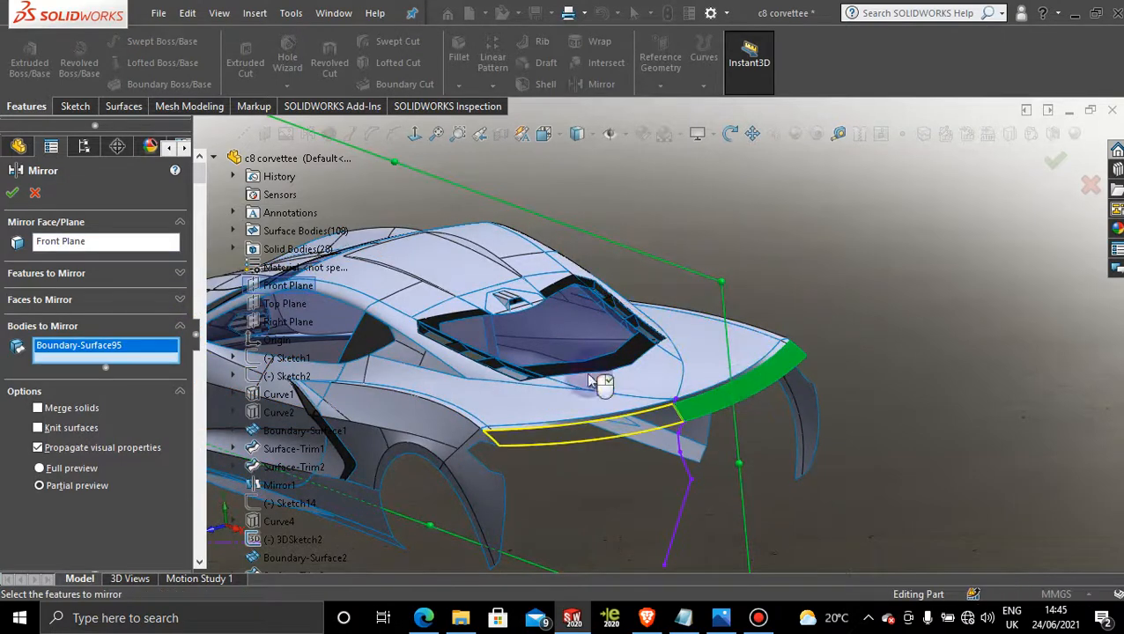
{"action": "left_click", "coordinate": [13, 195]}
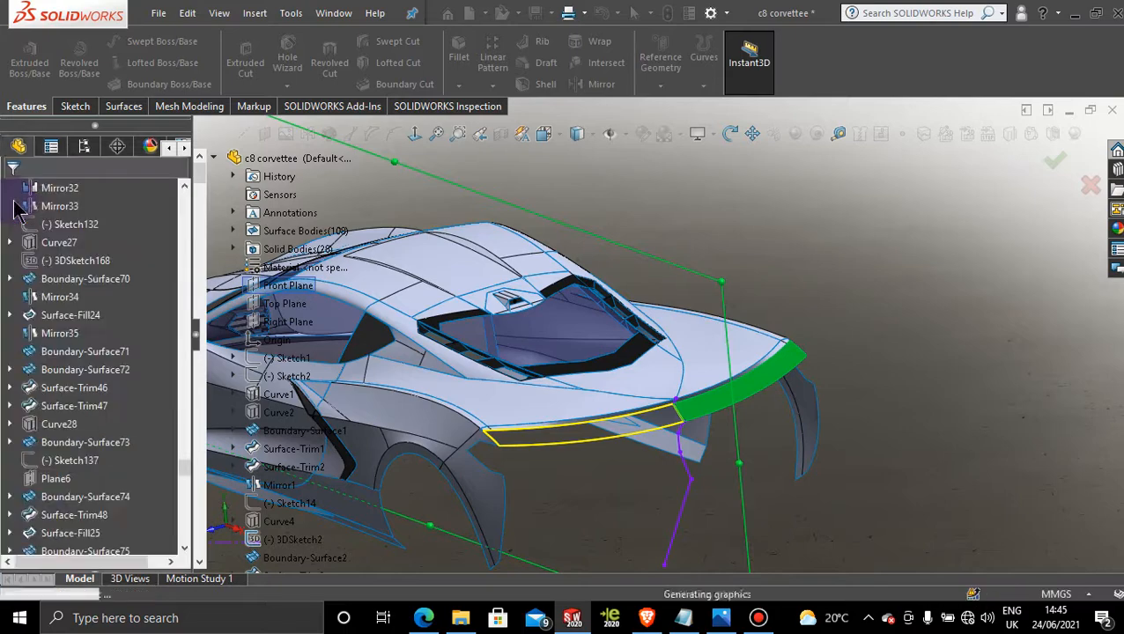
Examine the mirrored surface's corner at the opposite rear fender and the overall shape of the car's rear
{"action": "scroll", "coordinate": [853, 348], "scroll_direction": "down", "scroll_amount": 10}
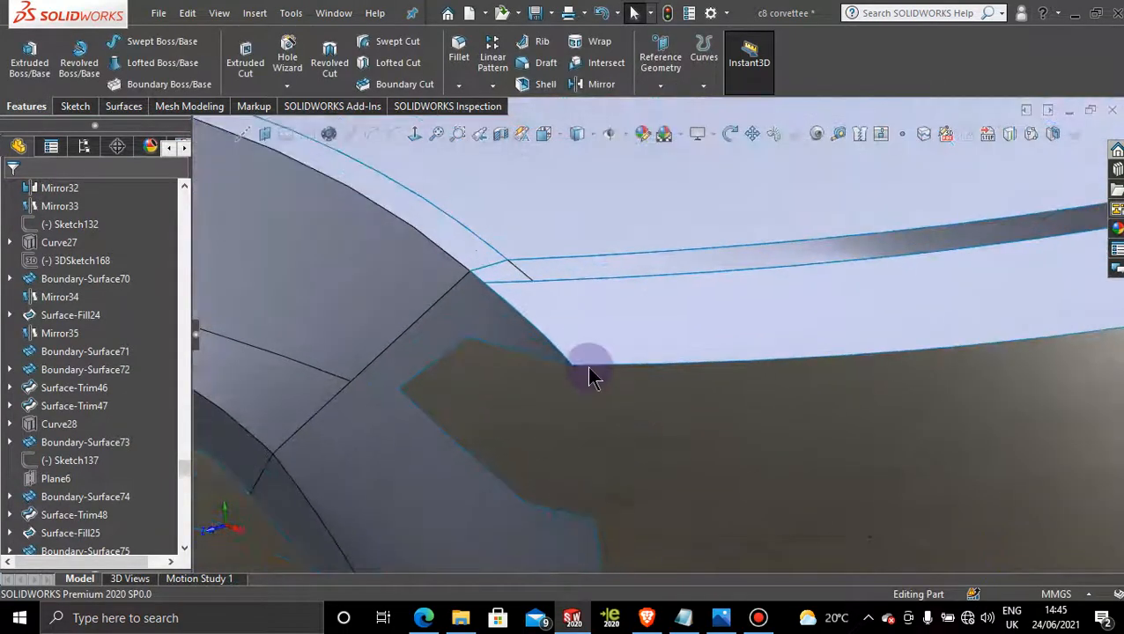
{"action": "middle_click_drag", "start_coordinate": [590, 376], "coordinate": [692, 335]}
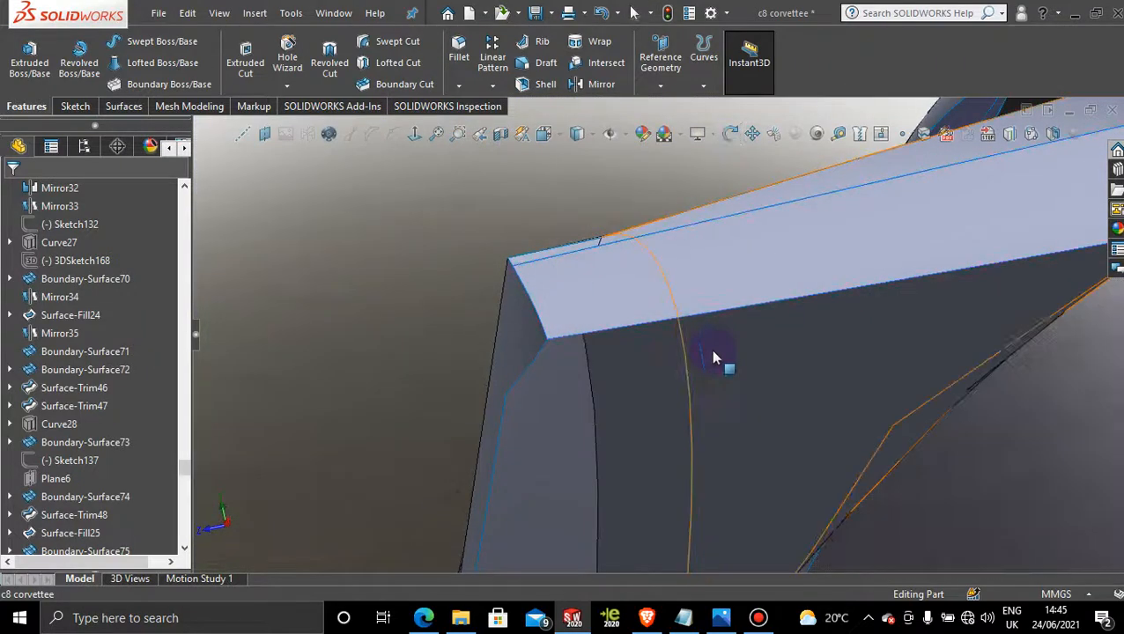
{"action": "scroll", "coordinate": [712, 351], "scroll_direction": "up", "scroll_amount": 10}
{"action": "scroll", "coordinate": [716, 349], "scroll_direction": "up", "scroll_amount": 6}
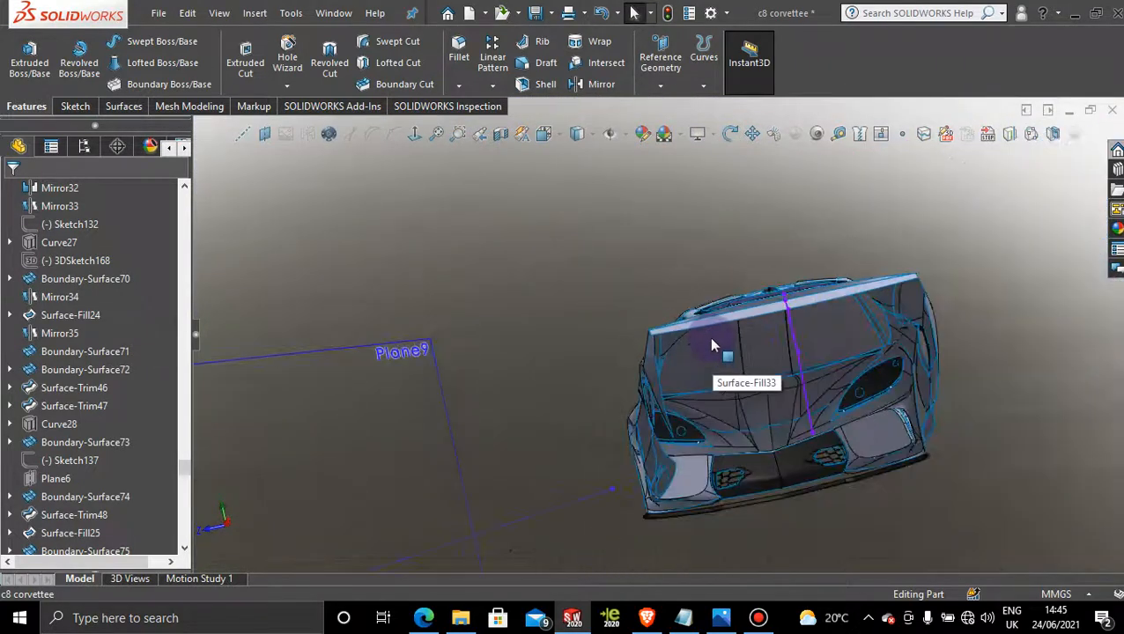
{"action": "middle_click_drag", "start_coordinate": [718, 353], "coordinate": [790, 416]}
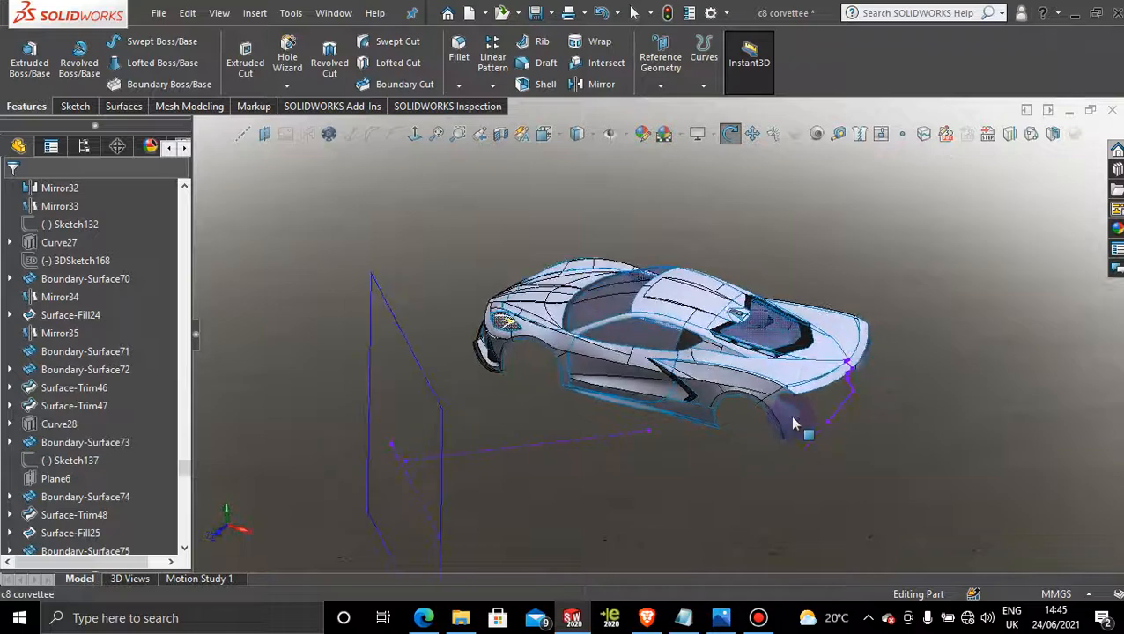
{"action": "scroll", "coordinate": [812, 383], "scroll_direction": "down", "scroll_amount": 5}
{"action": "scroll", "coordinate": [792, 390], "scroll_direction": "down", "scroll_amount": 3}
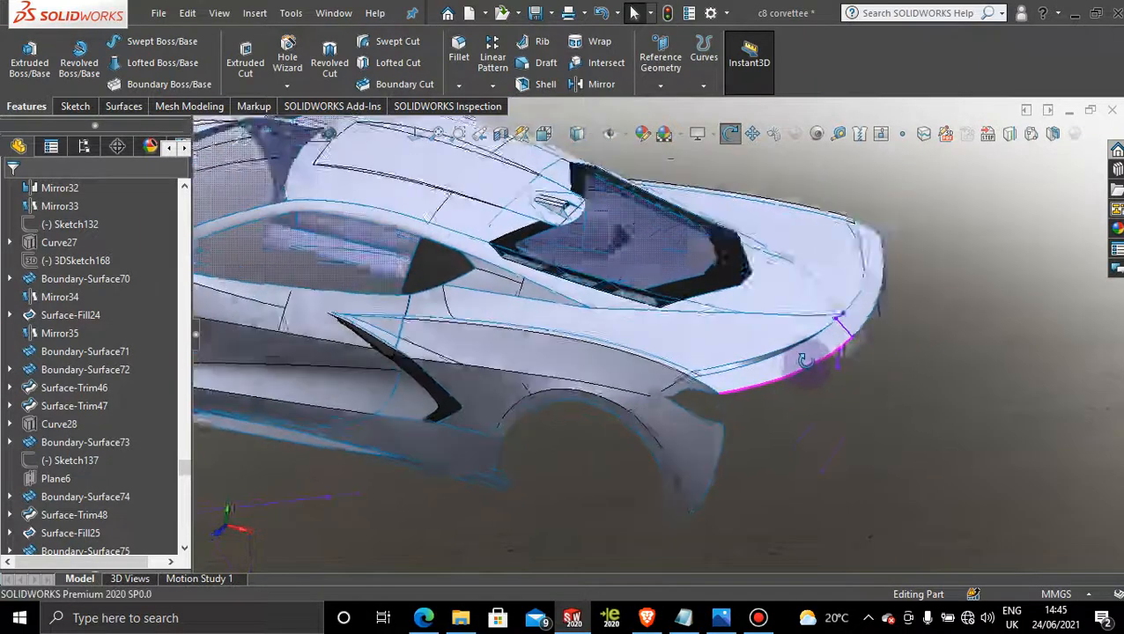
{"action": "scroll", "coordinate": [803, 366], "scroll_direction": "down", "scroll_amount": 2}
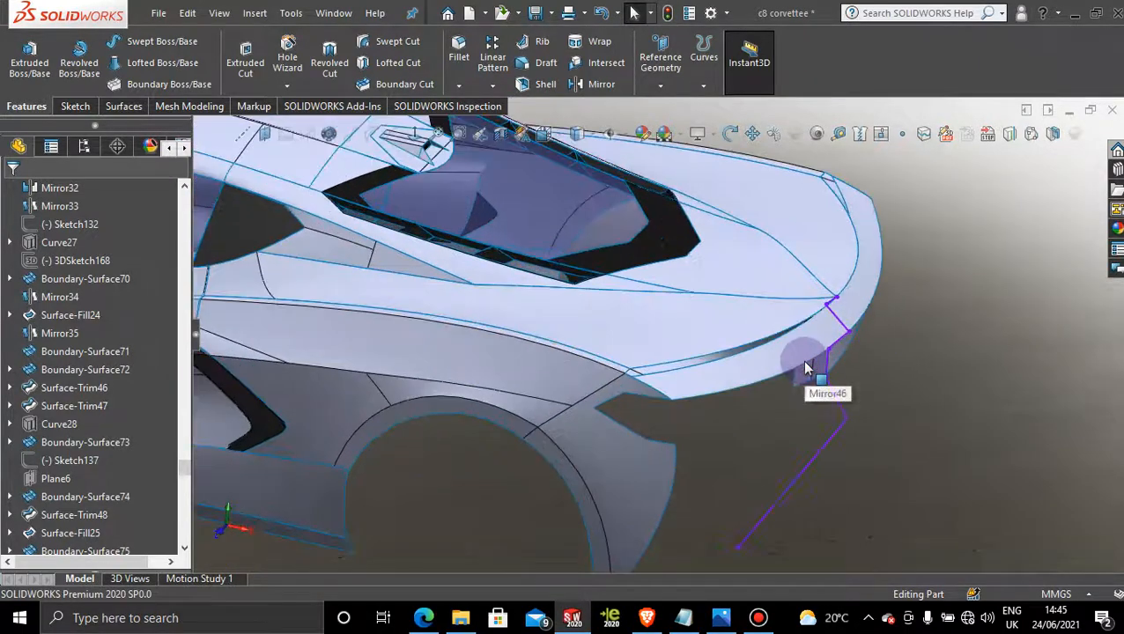
{"action": "scroll", "coordinate": [802, 366], "scroll_direction": "up", "scroll_amount": 6}
{"action": "middle_click_drag", "start_coordinate": [589, 307], "coordinate": [622, 295]}
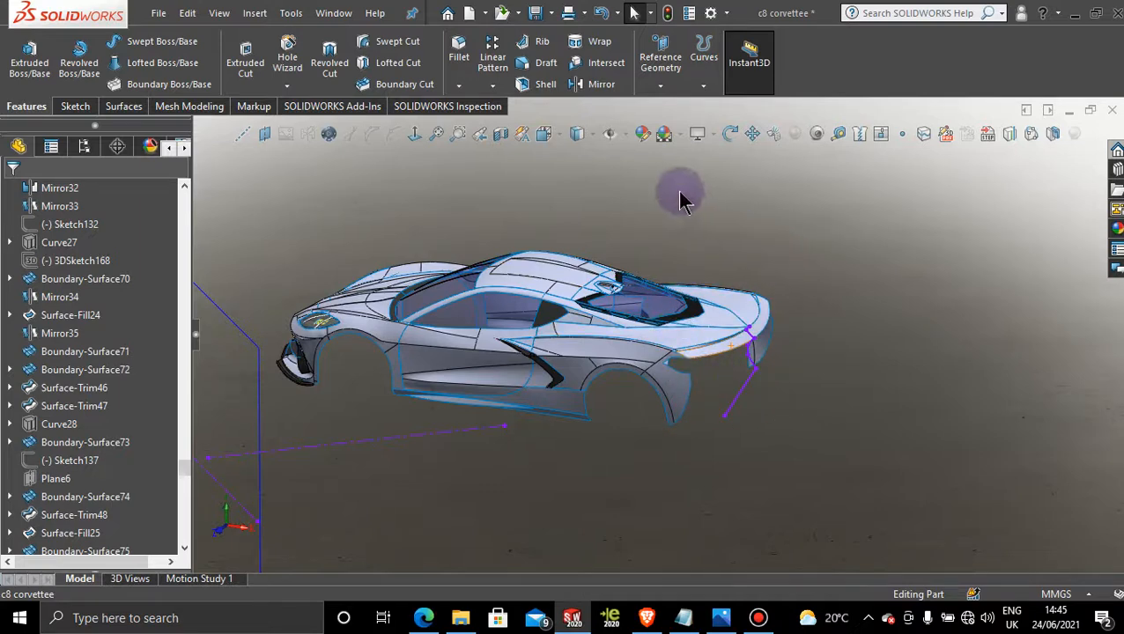
{"action": "left_click", "coordinate": [759, 619]}
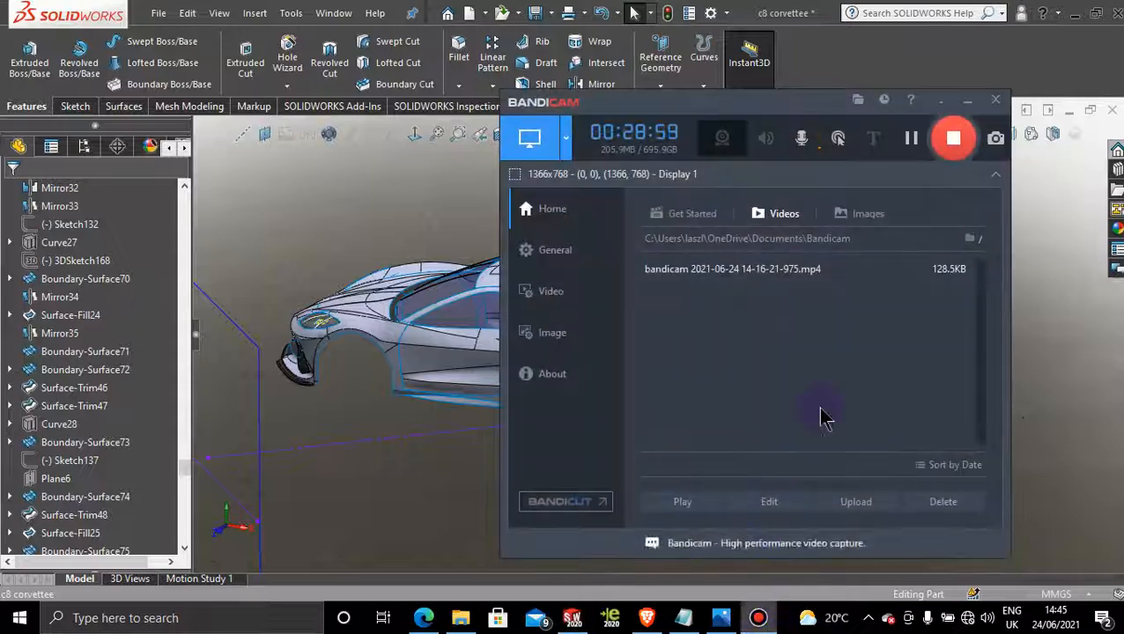